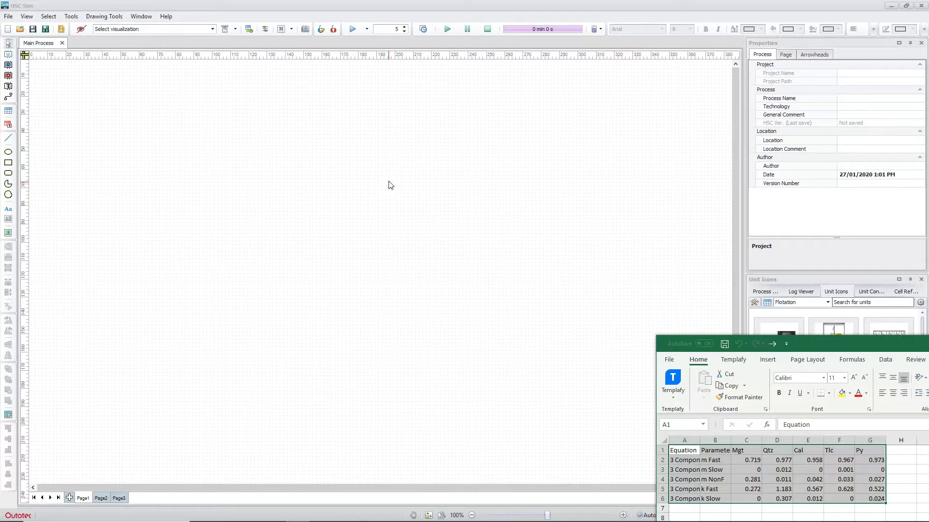
Step: Switch to HSC Sim and draw a Conditioner from the Flotation unit icons, with a Flotation Cell to its lower right
{"action": "left_click", "coordinate": [433, 7]}
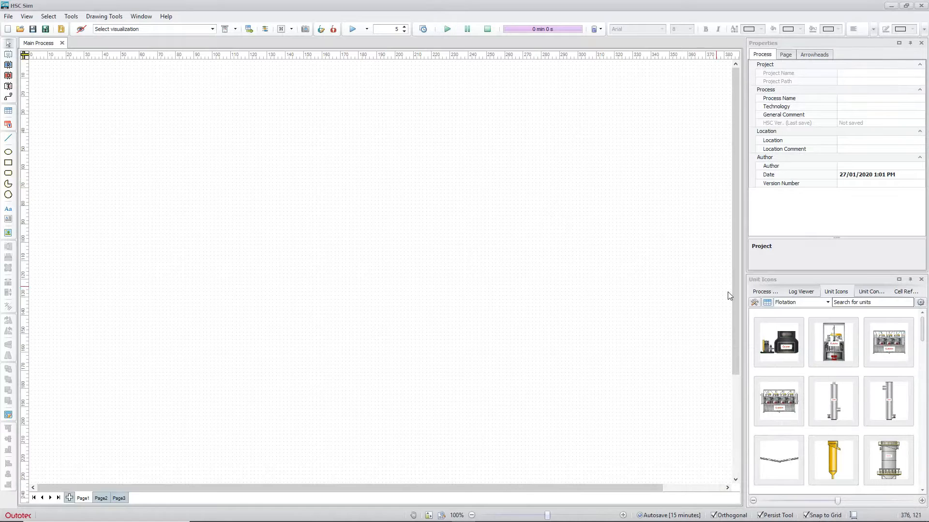
{"action": "left_click", "coordinate": [828, 302]}
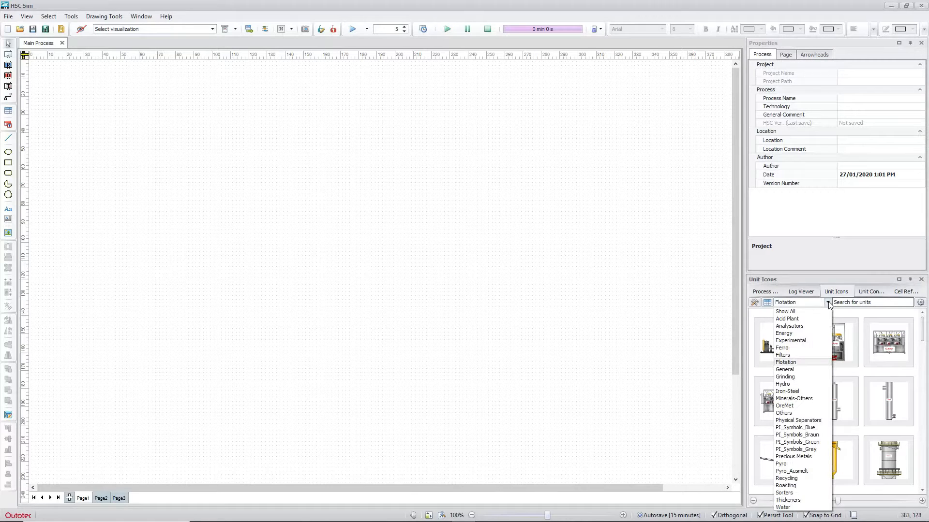
{"action": "left_click", "coordinate": [806, 363]}
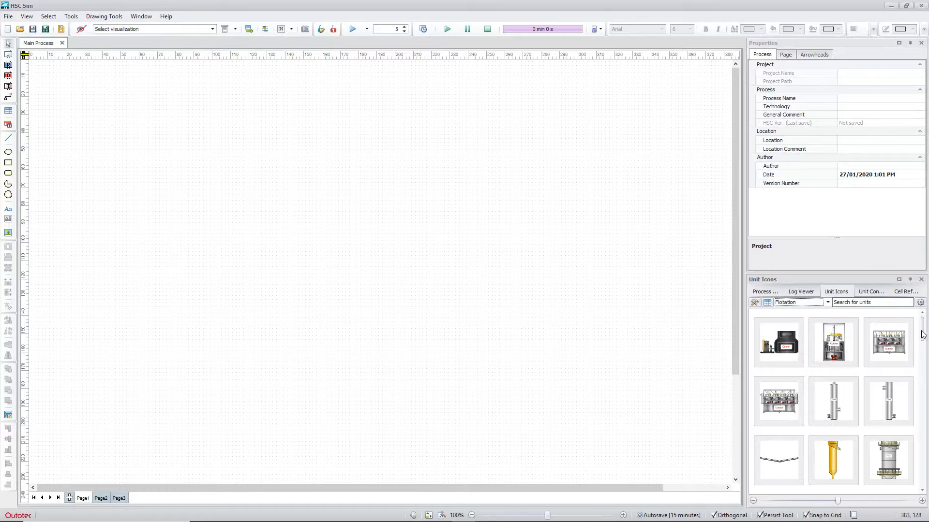
{"action": "left_click_drag", "start_coordinate": [922, 330], "coordinate": [921, 339]}
{"action": "scroll", "coordinate": [923, 341], "scroll_direction": "up", "scroll_amount": 1}
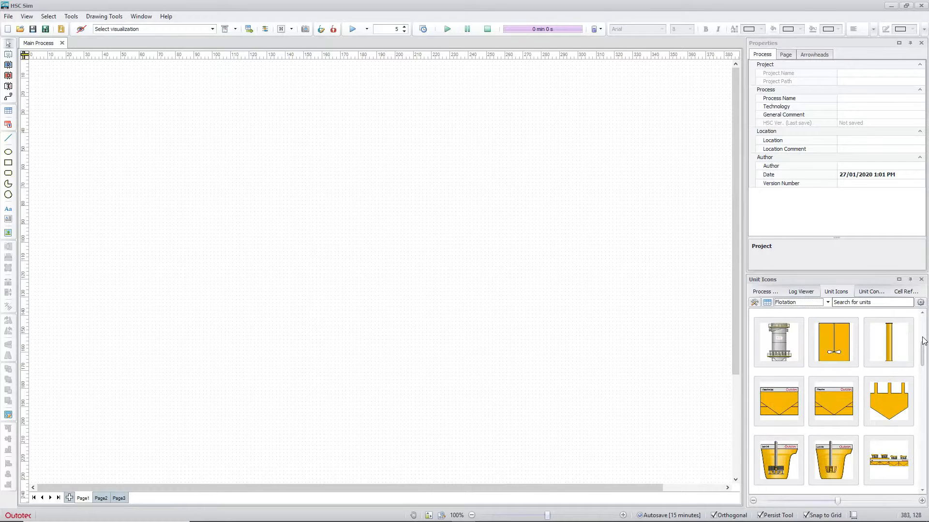
{"action": "left_click_drag", "start_coordinate": [834, 344], "coordinate": [342, 203]}
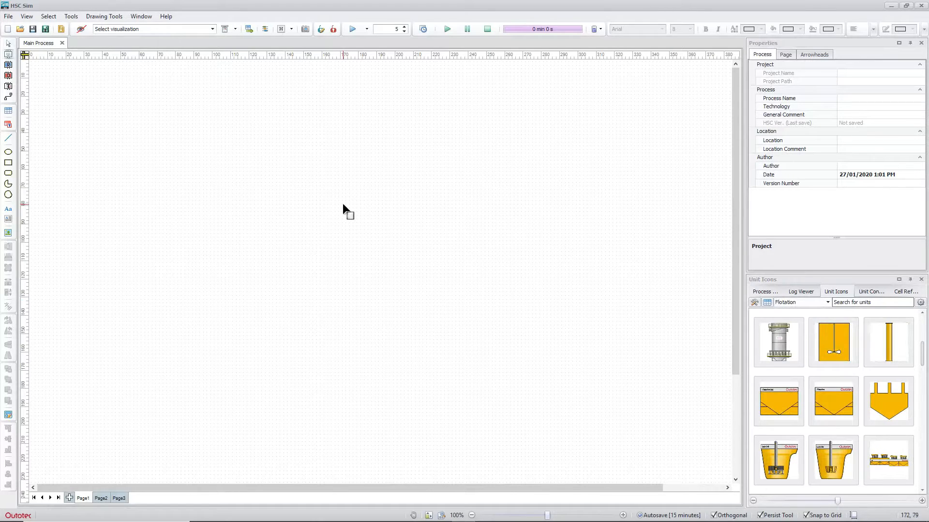
{"action": "left_click_drag", "start_coordinate": [177, 152], "coordinate": [227, 222]}
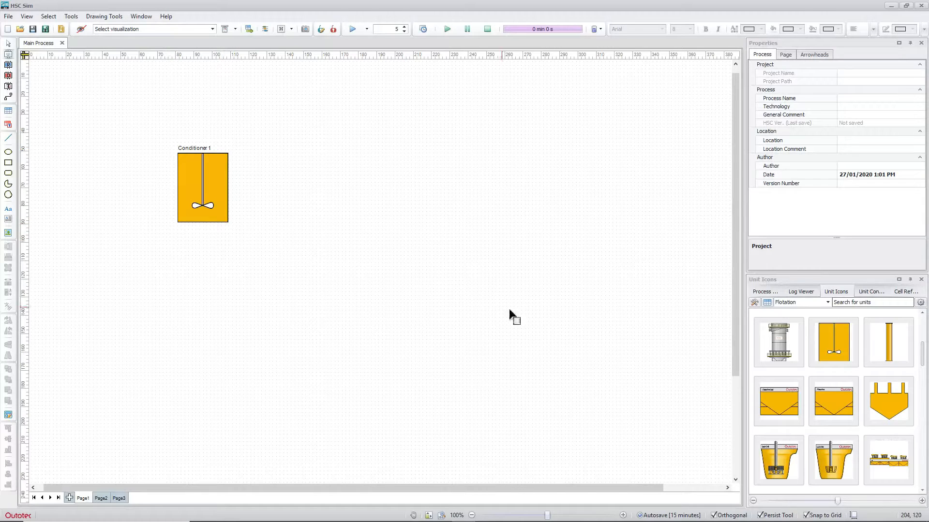
{"action": "left_click", "coordinate": [767, 403]}
{"action": "left_click_drag", "start_coordinate": [283, 189], "coordinate": [361, 271]}
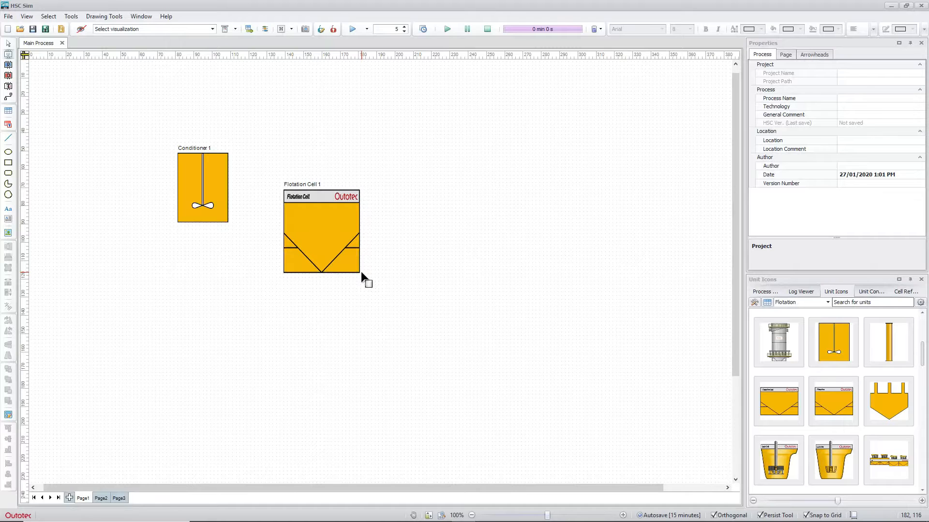
Step: Draw streams into the conditioner, from the conditioner to the flotation cell, and two outlet streams from the cell, the lower one bending downward
{"action": "left_click", "coordinate": [8, 97]}
{"action": "left_click_drag", "start_coordinate": [114, 175], "coordinate": [176, 175]}
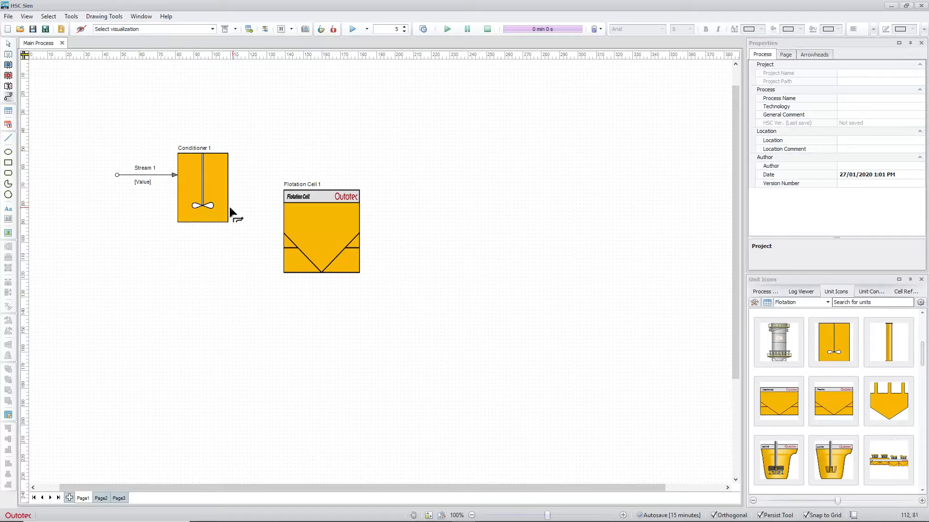
{"action": "left_click_drag", "start_coordinate": [249, 207], "coordinate": [282, 208]}
{"action": "left_click_drag", "start_coordinate": [363, 198], "coordinate": [450, 195]}
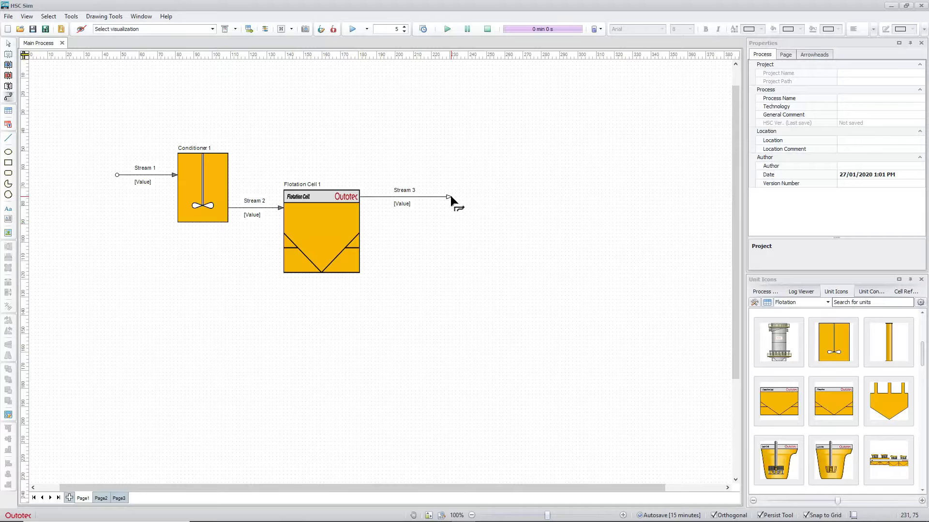
{"action": "mouse_move", "coordinate": [360, 265]}
{"action": "left_mouse_down"}
{"action": "mouse_move", "coordinate": [428, 269]}
{"action": "mouse_move", "coordinate": [428, 343]}
{"action": "left_mouse_up"}
Step: Rename the stream entering the conditioner as Feed and the stream between the two units as CondFeed
{"action": "left_click", "coordinate": [7, 45]}
{"action": "left_click", "coordinate": [143, 169]}
{"action": "double_click", "coordinate": [142, 170]}
{"action": "type", "text": "Feed"}
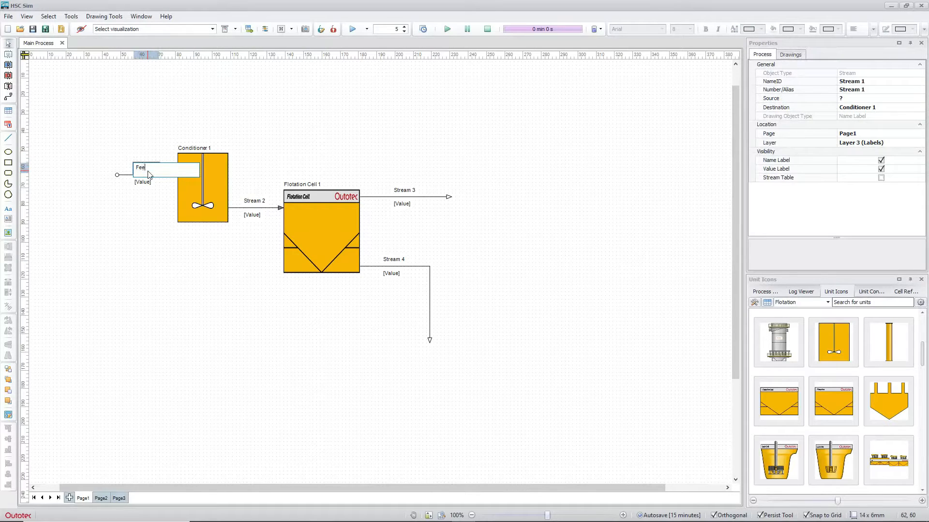
{"action": "left_click", "coordinate": [257, 202]}
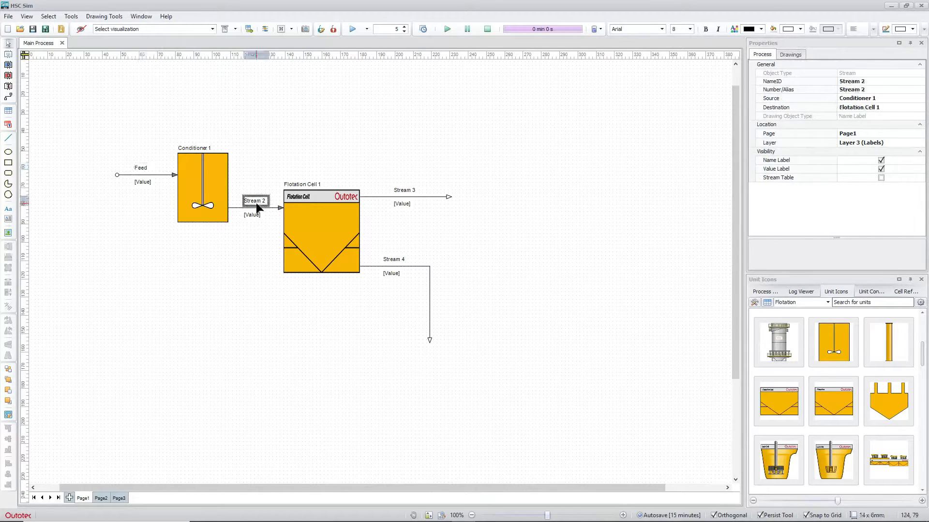
{"action": "double_click", "coordinate": [257, 203]}
{"action": "type", "text": "CondFeed"}
{"action": "key", "text": "Return"}
Step: Rename the conditioner as Rougher Conditioner and move its name label onto the unit icon
{"action": "double_click", "coordinate": [201, 148]}
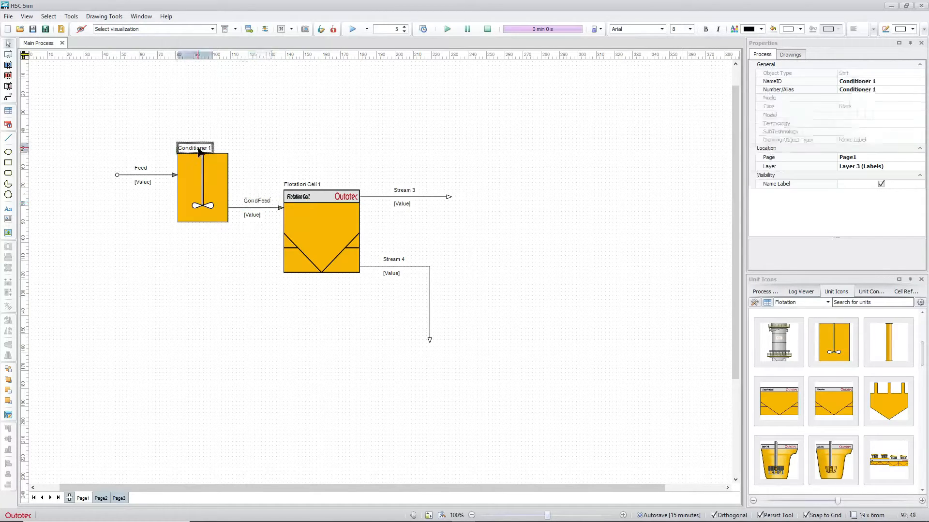
{"action": "type", "text": "Roug"}
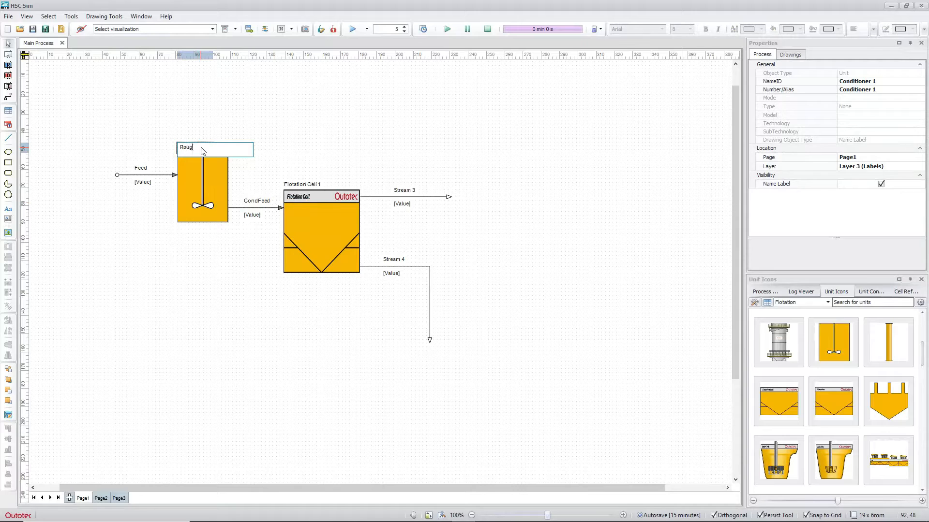
{"action": "type", "text": "her Conditioner"}
{"action": "key", "text": "Return"}
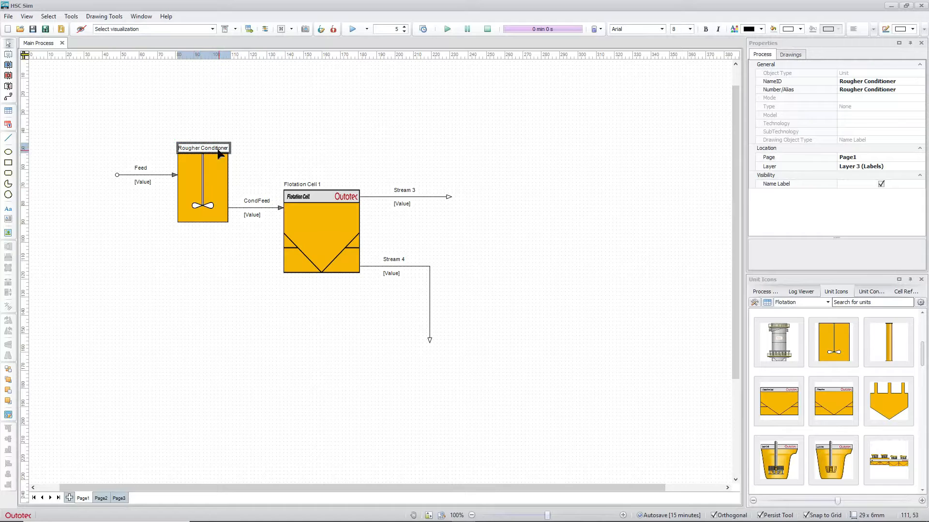
{"action": "left_click_drag", "start_coordinate": [216, 149], "coordinate": [215, 183]}
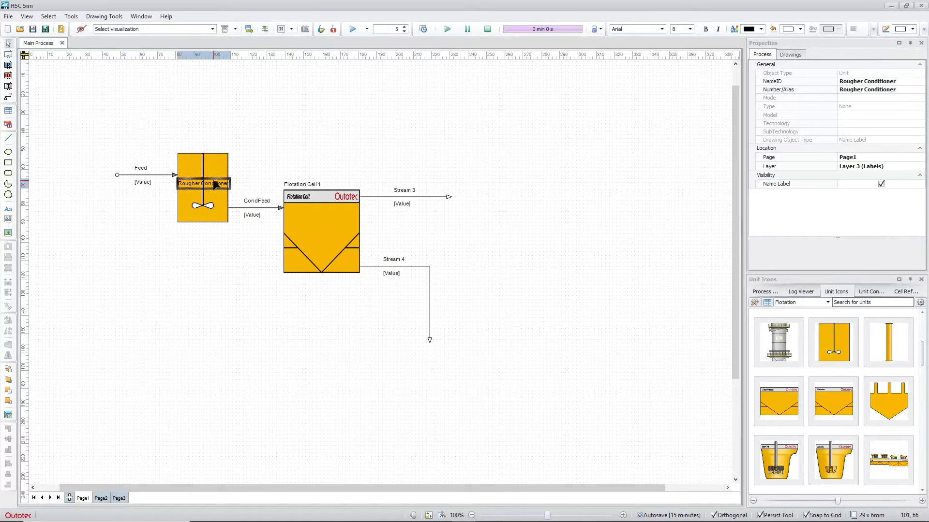
Step: Move the flotation cell's name label onto its icon and rename the unit as Rougher Flotation
{"action": "left_click", "coordinate": [301, 184]}
{"action": "left_click_drag", "start_coordinate": [301, 184], "coordinate": [317, 231]}
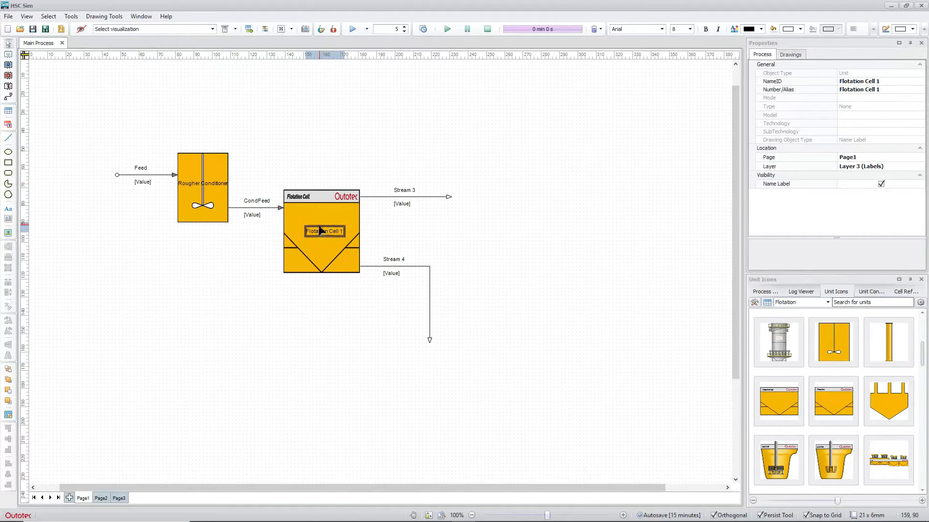
{"action": "double_click", "coordinate": [318, 230]}
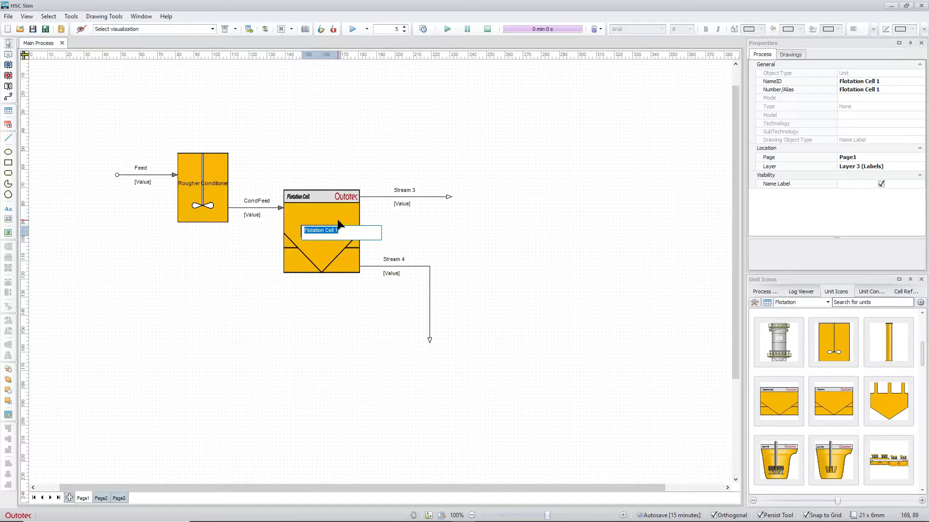
{"action": "type", "text": "Rougher Flotation"}
{"action": "key", "text": "Return"}
Step: Rename the cell's upper outlet stream Rougher Concentrate and its lower one Rougher Tails, and centre the concentrate label over its line
{"action": "double_click", "coordinate": [405, 191]}
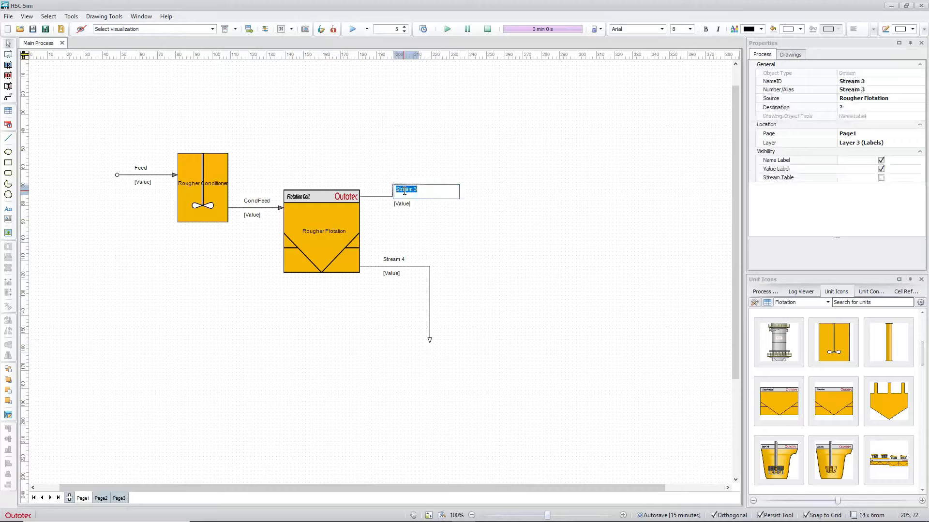
{"action": "type", "text": "R"}
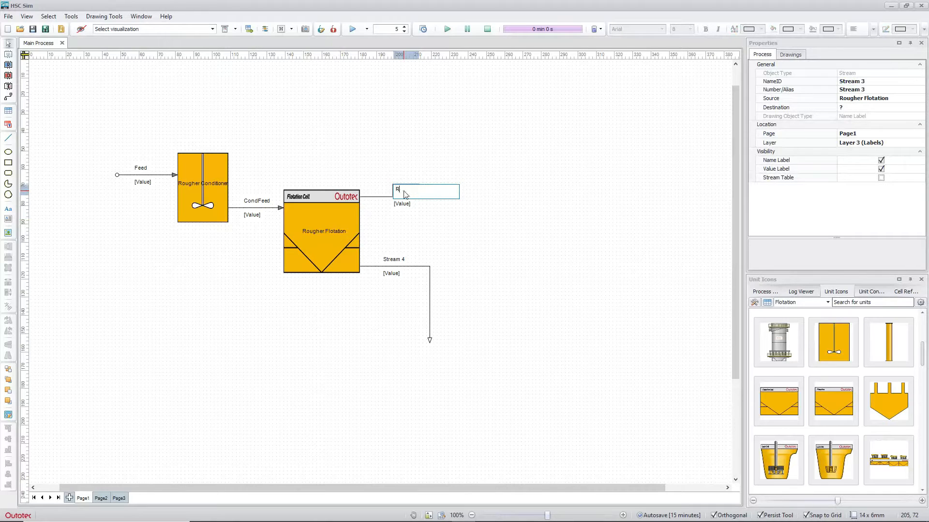
{"action": "type", "text": "ougher Concentrate"}
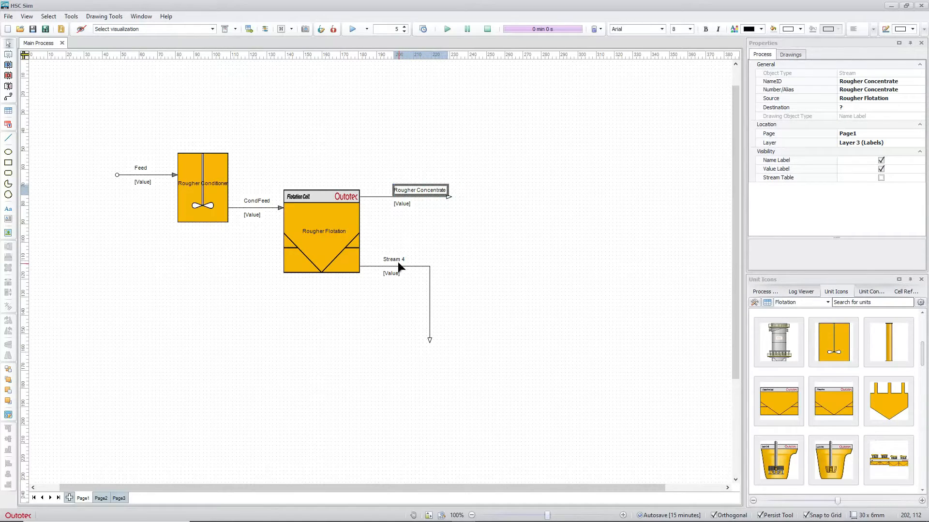
{"action": "double_click", "coordinate": [398, 261]}
{"action": "type", "text": "Rougher T"}
{"action": "key", "text": "Return"}
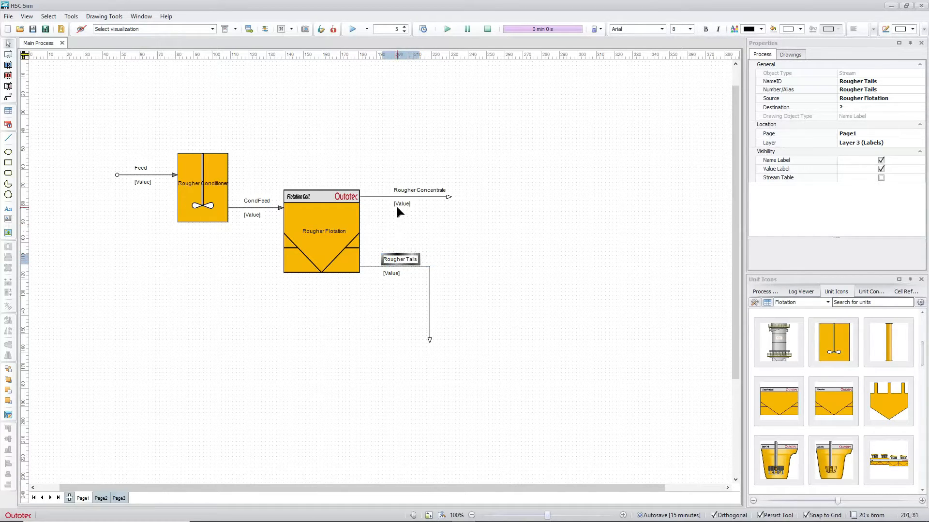
{"action": "left_click_drag", "start_coordinate": [408, 189], "coordinate": [394, 193]}
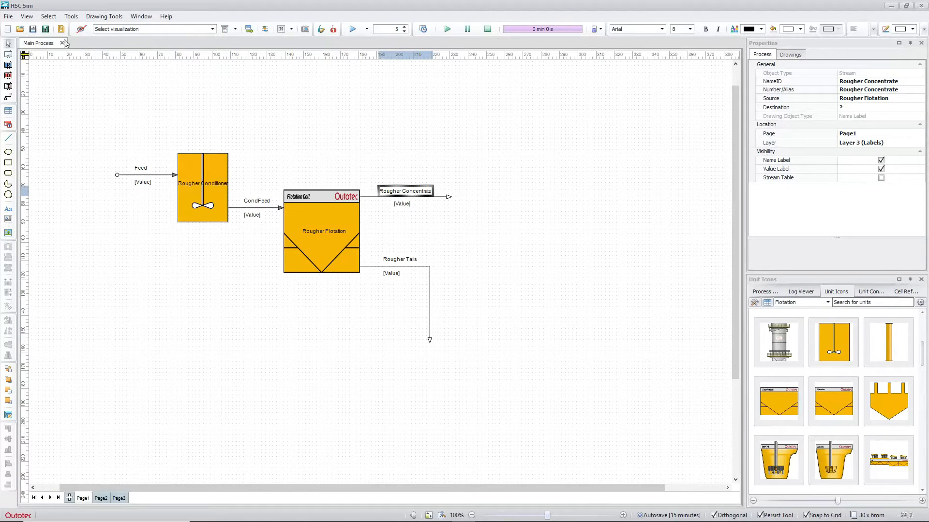
Step: Select all unit name labels on the flowsheet and format them as bold red text
{"action": "left_click", "coordinate": [50, 17]}
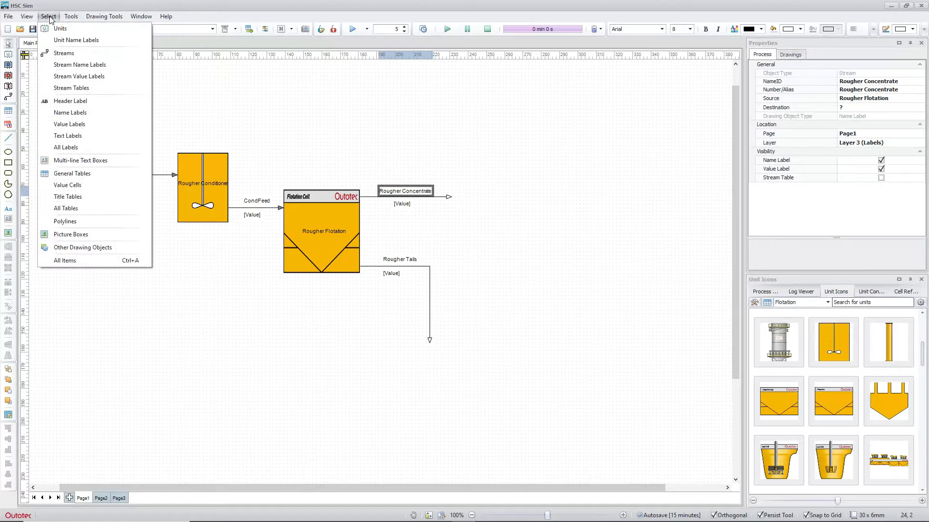
{"action": "left_click", "coordinate": [73, 42]}
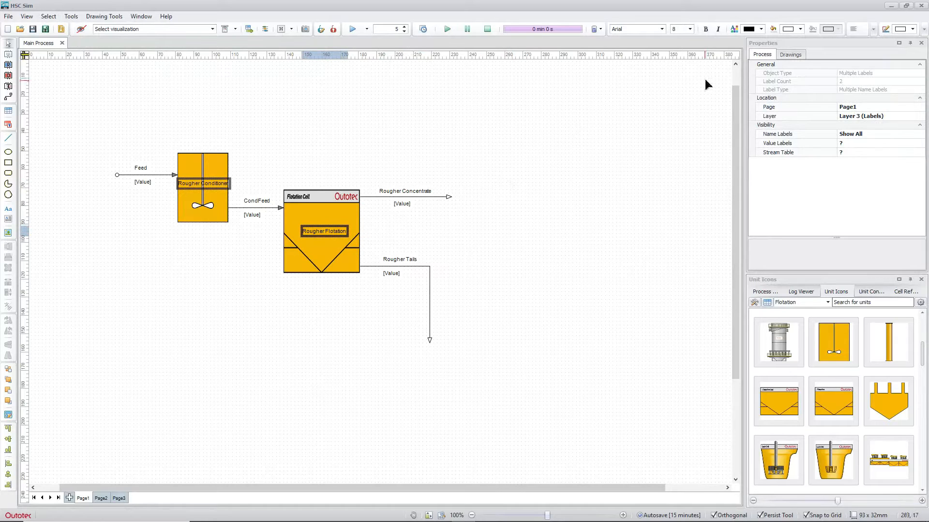
{"action": "left_click", "coordinate": [705, 29]}
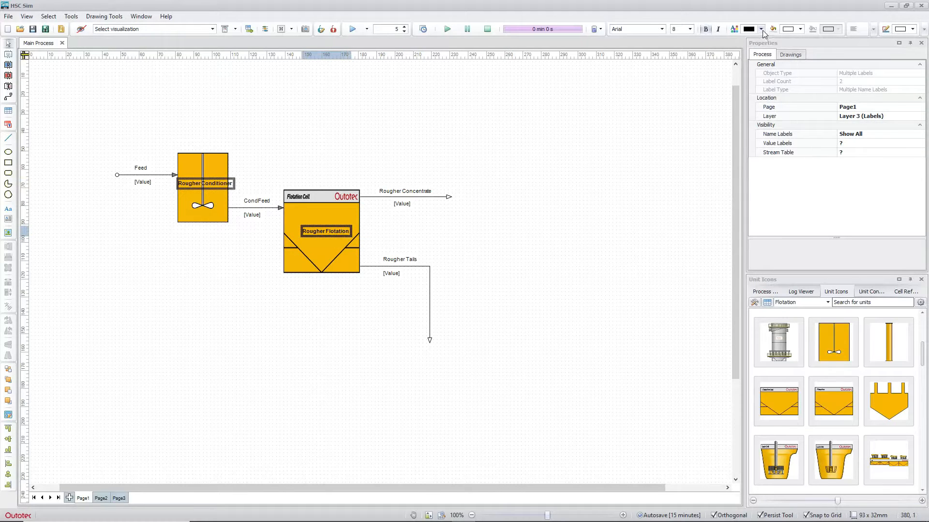
{"action": "left_click", "coordinate": [762, 29]}
{"action": "left_click", "coordinate": [757, 73]}
{"action": "left_click", "coordinate": [762, 30]}
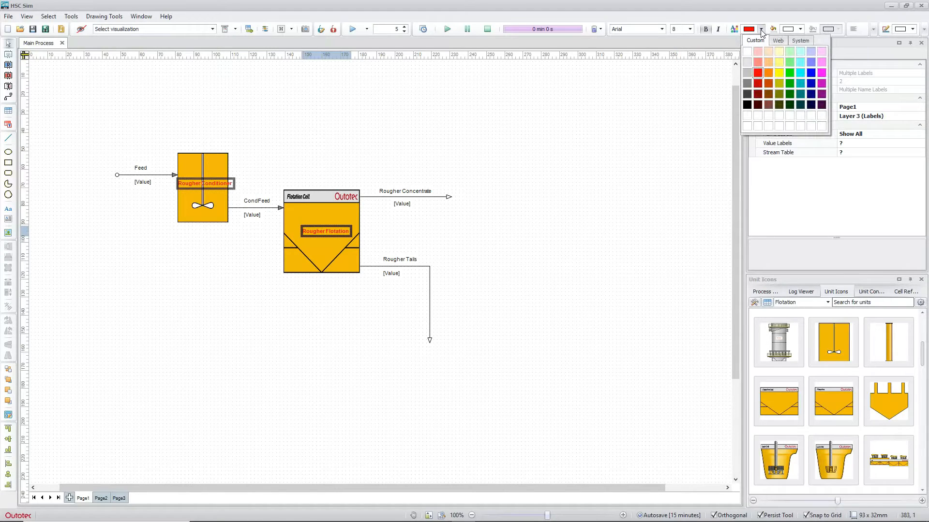
{"action": "left_click", "coordinate": [341, 149]}
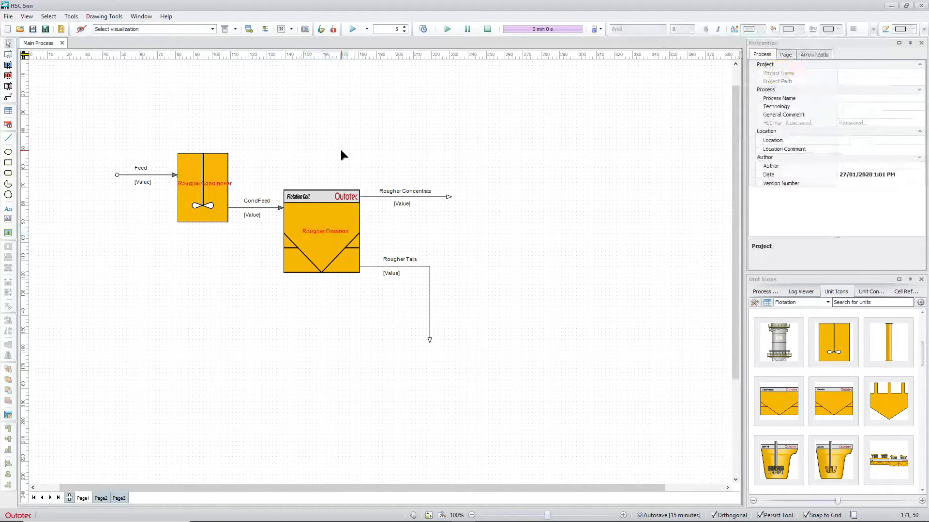
Step: Move the Rougher Conditioner and Rougher Flotation name labels to just above their unit icons
{"action": "left_click", "coordinate": [211, 184]}
{"action": "left_click_drag", "start_coordinate": [212, 184], "coordinate": [217, 147]}
{"action": "left_click", "coordinate": [327, 229]}
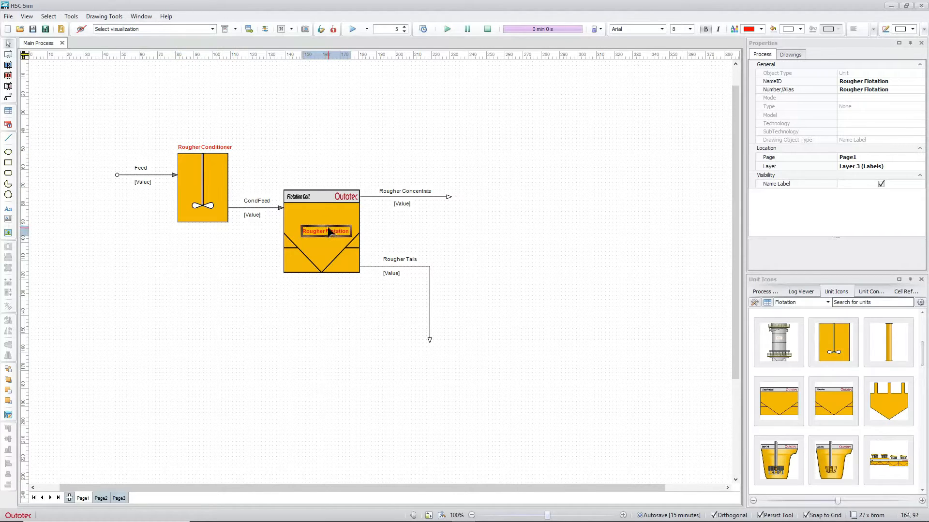
{"action": "left_click_drag", "start_coordinate": [327, 227], "coordinate": [320, 179]}
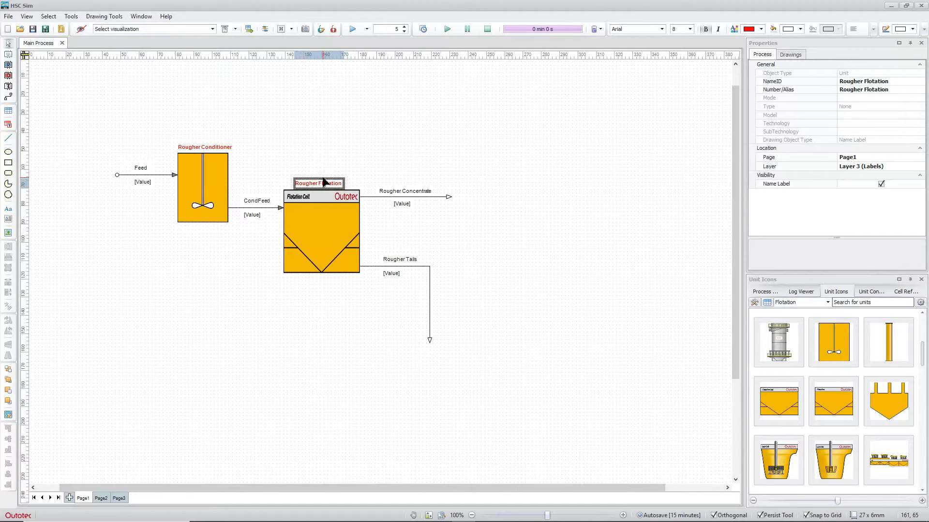
{"action": "left_click", "coordinate": [291, 152]}
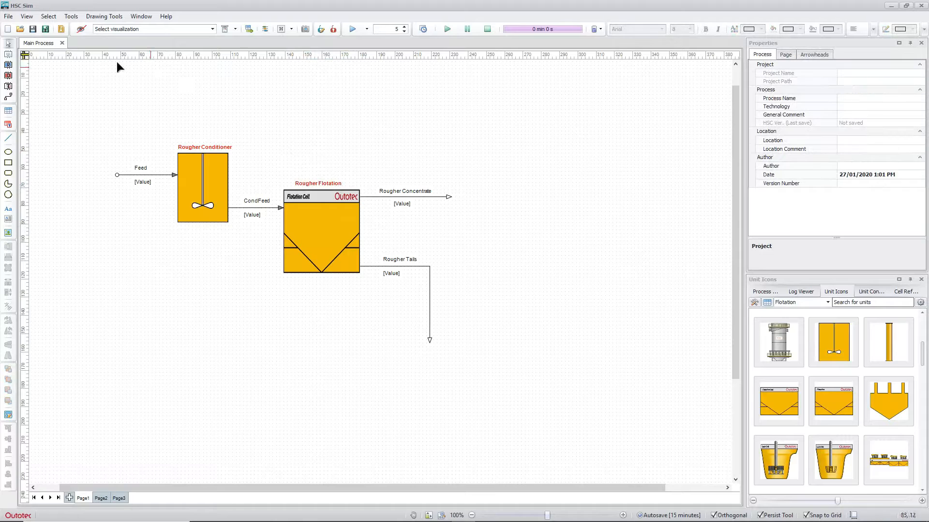
Step: Select all stream name labels on the flowsheet and format them as bold blue text
{"action": "left_click", "coordinate": [47, 18]}
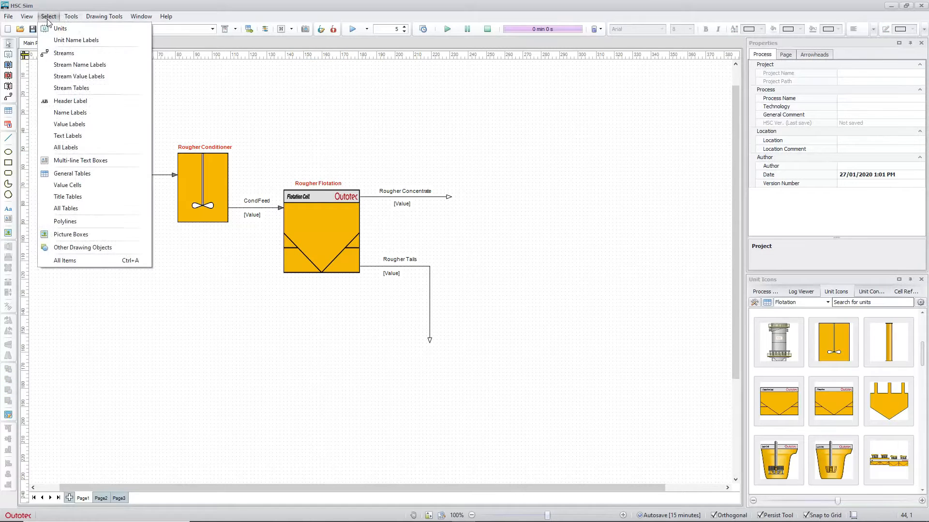
{"action": "left_click", "coordinate": [89, 66]}
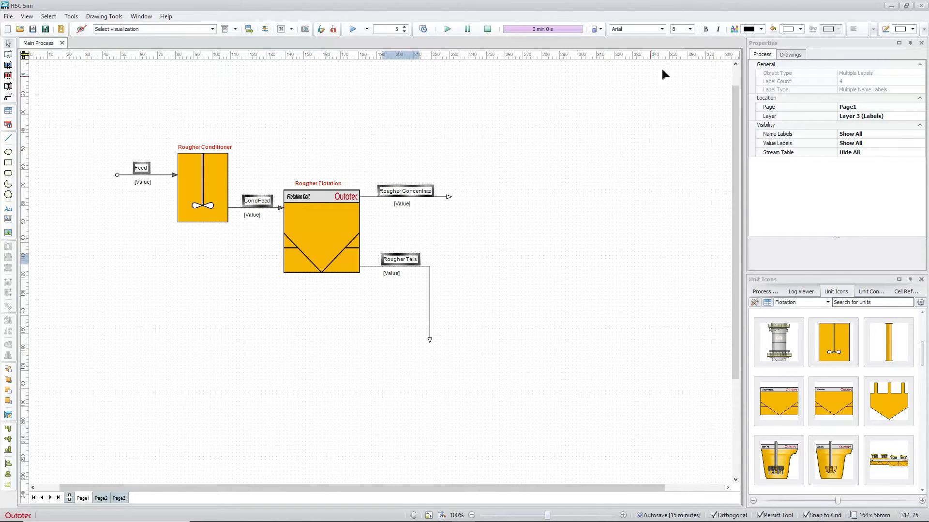
{"action": "left_click", "coordinate": [705, 29]}
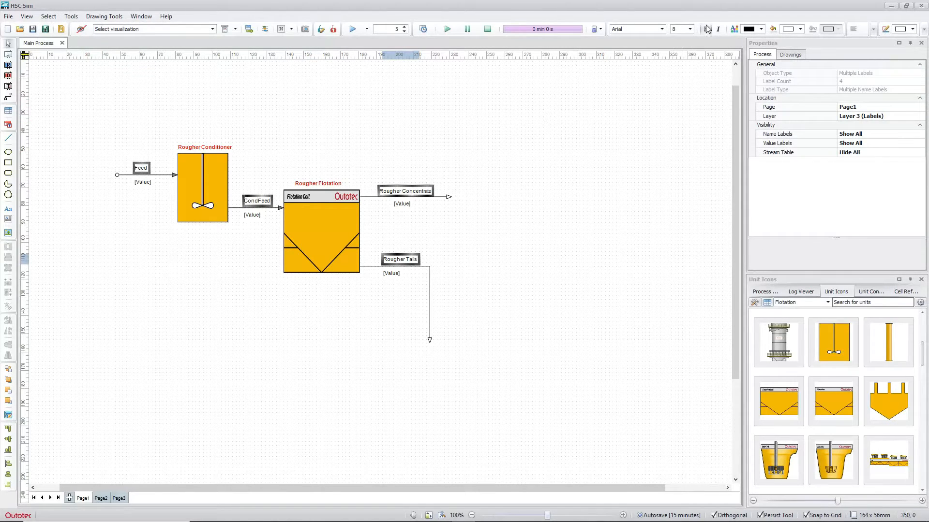
{"action": "left_click", "coordinate": [761, 29]}
{"action": "left_click", "coordinate": [811, 73]}
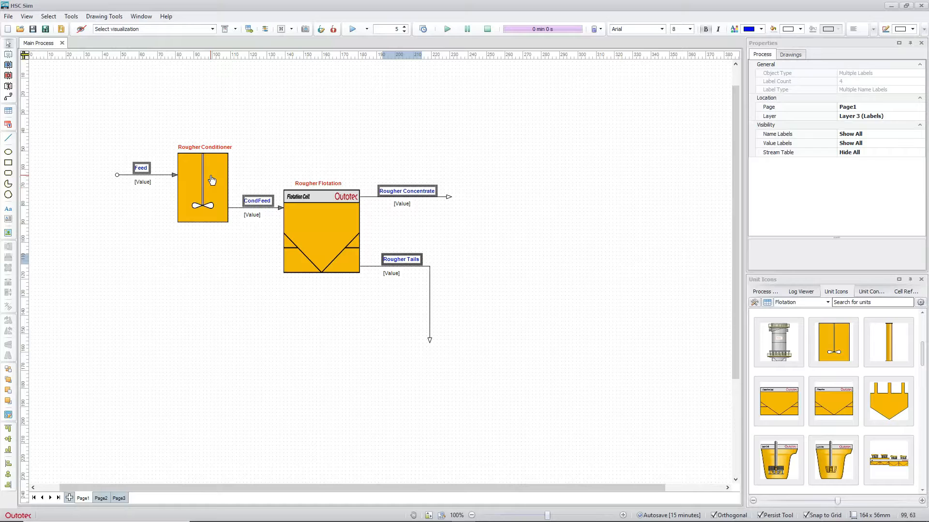
Step: Start saving the project and create a folder named Training3 inside HSC-Flotation as its location
{"action": "right_click", "coordinate": [165, 175]}
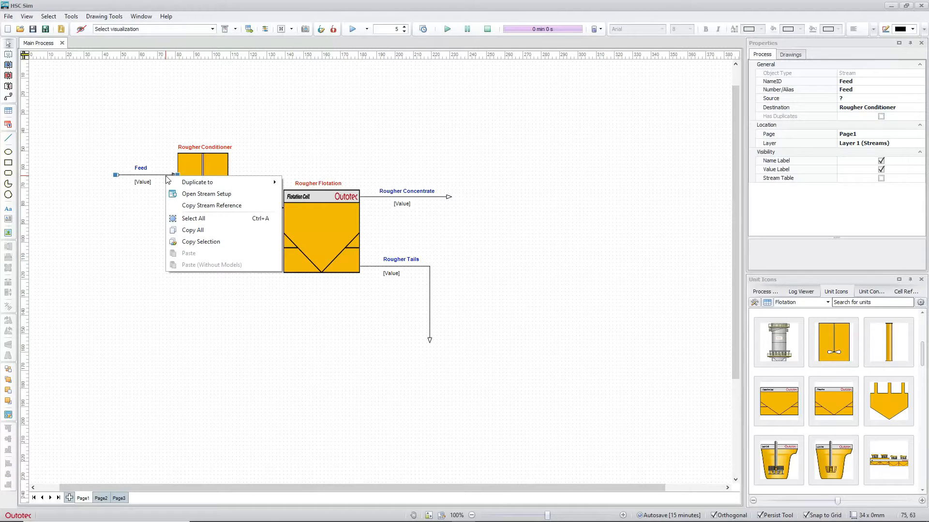
{"action": "left_click", "coordinate": [89, 117]}
{"action": "left_click", "coordinate": [9, 17]}
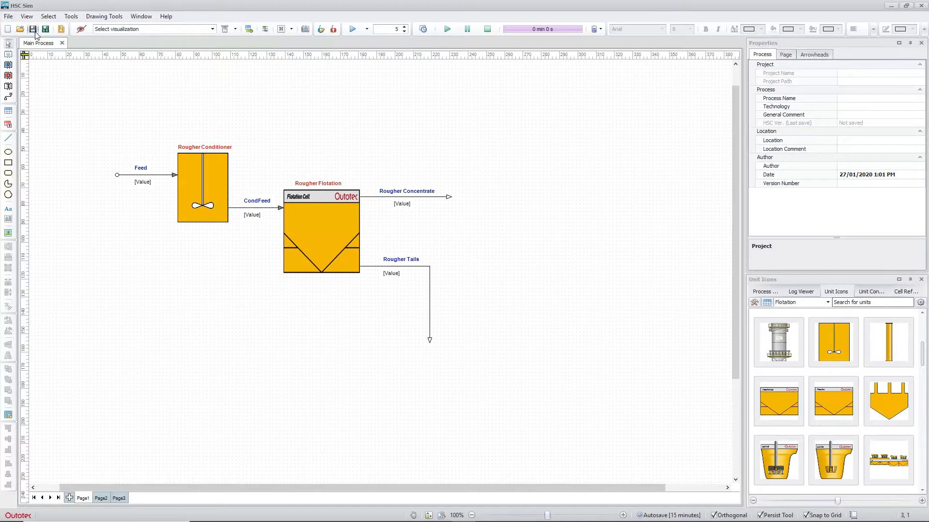
{"action": "left_click", "coordinate": [35, 35]}
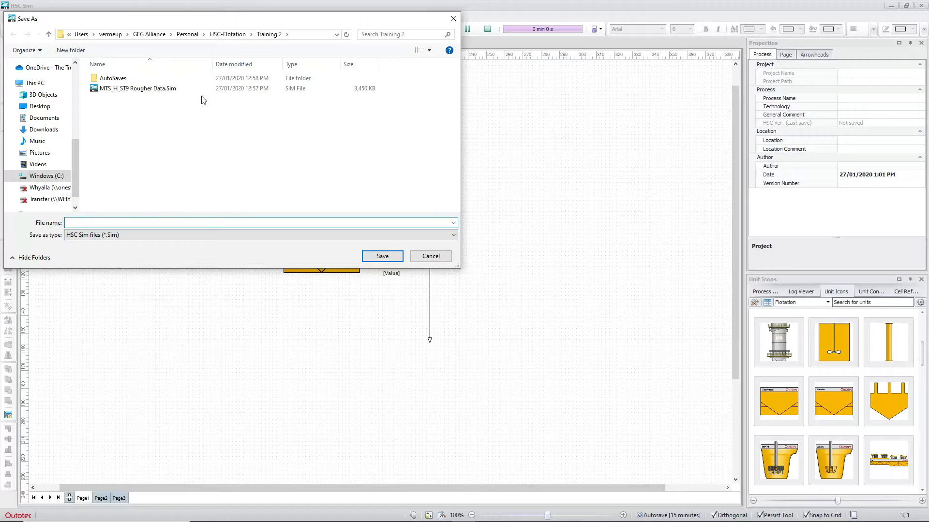
{"action": "left_click", "coordinate": [227, 35]}
{"action": "left_click", "coordinate": [70, 50]}
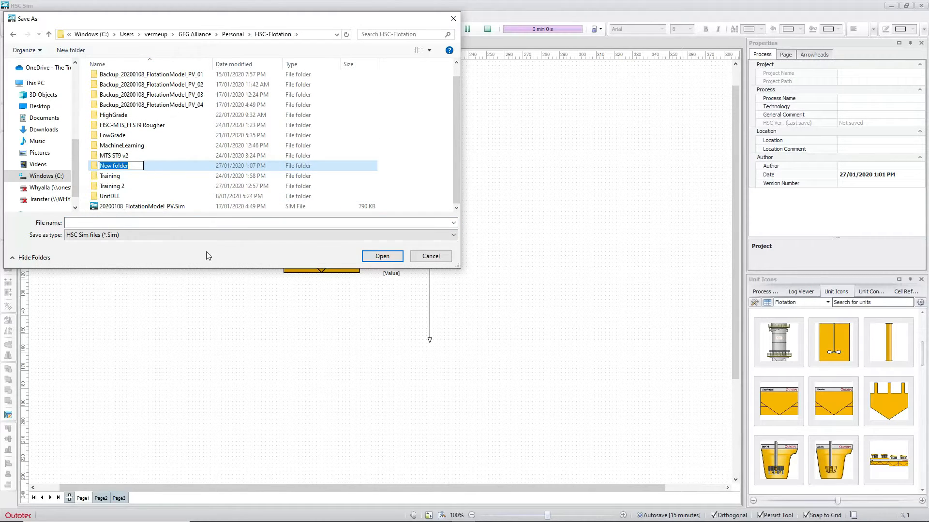
{"action": "type", "text": "Training3"}
{"action": "key", "text": "Return"}
{"action": "key", "text": "Return"}
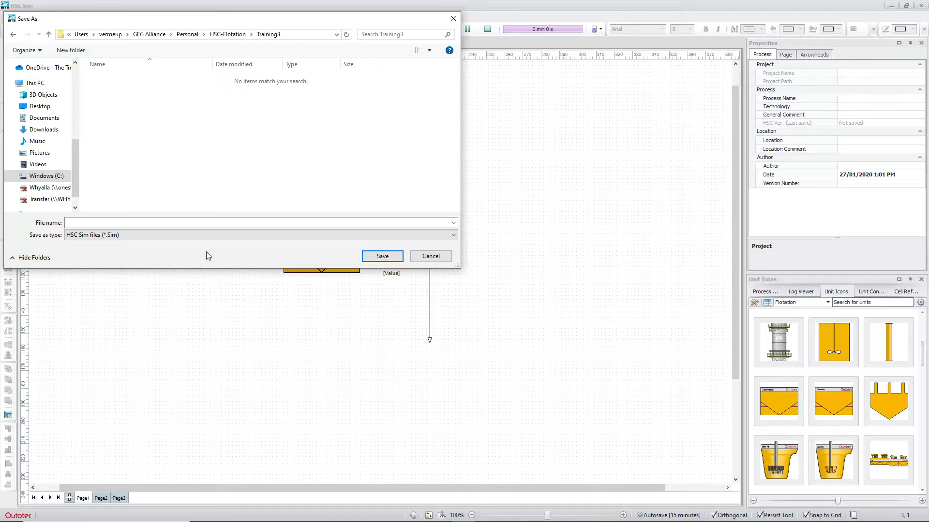
Step: Save the project in the Training3 folder under the file name 20200127_Full-ScalePlant_PV
{"action": "left_click", "coordinate": [162, 223]}
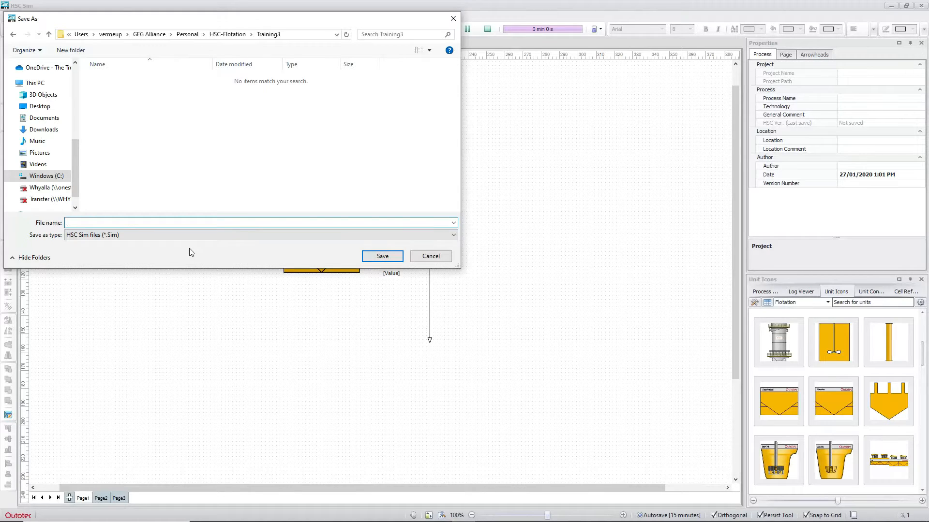
{"action": "type", "text": "Full-S"}
{"action": "type", "text": "PV20200127_"}
{"action": "left_click", "coordinate": [386, 258]}
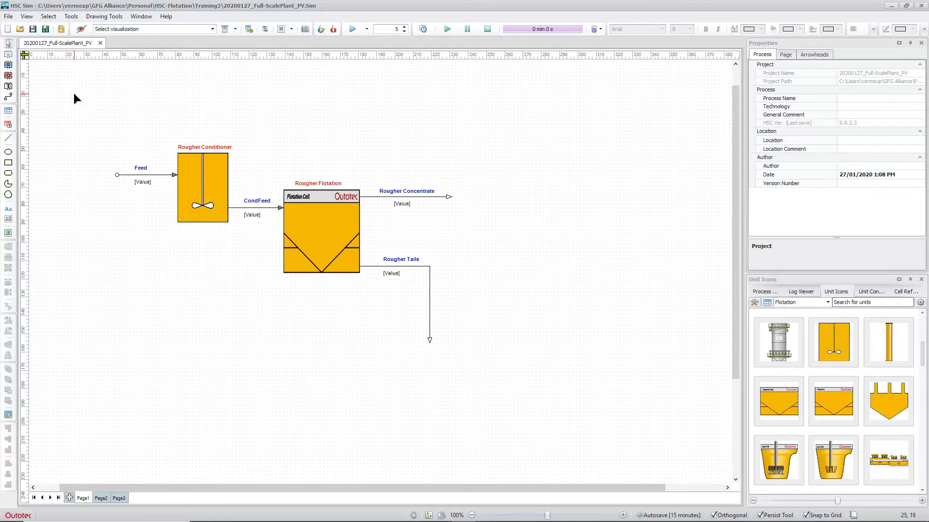
Step: Check the stream connections with the coloured stream display, and create a project backup with the description "Graphic completed."
{"action": "left_click", "coordinate": [266, 29]}
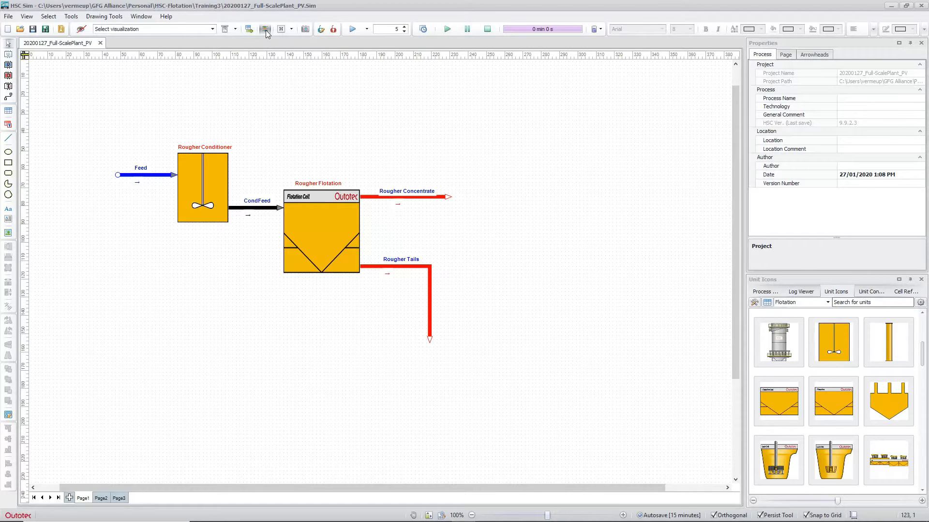
{"action": "left_click", "coordinate": [266, 29]}
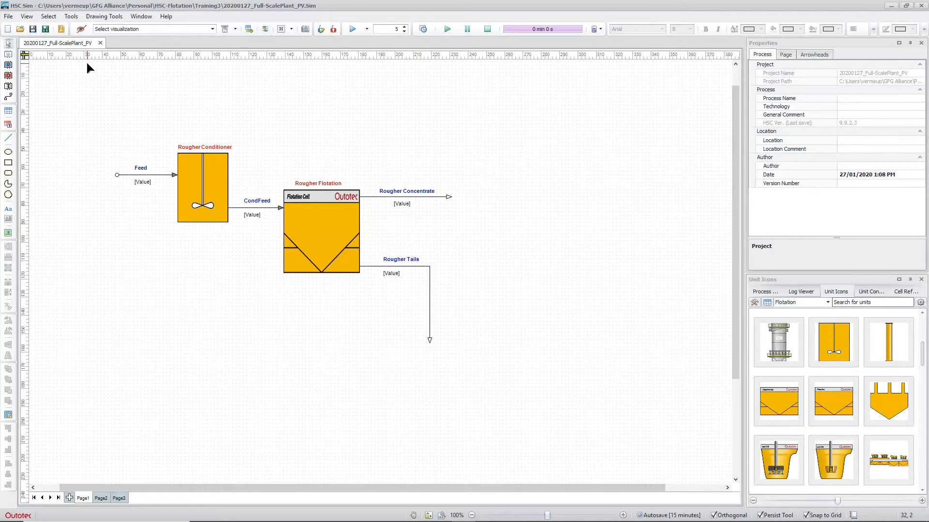
{"action": "left_click", "coordinate": [46, 29]}
{"action": "left_click", "coordinate": [364, 203]}
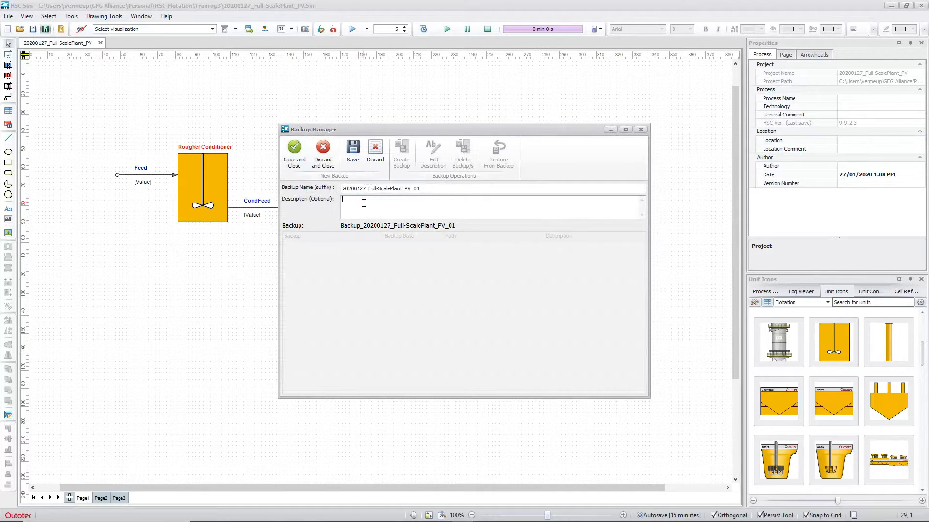
{"action": "type", "text": "Graphic completed."}
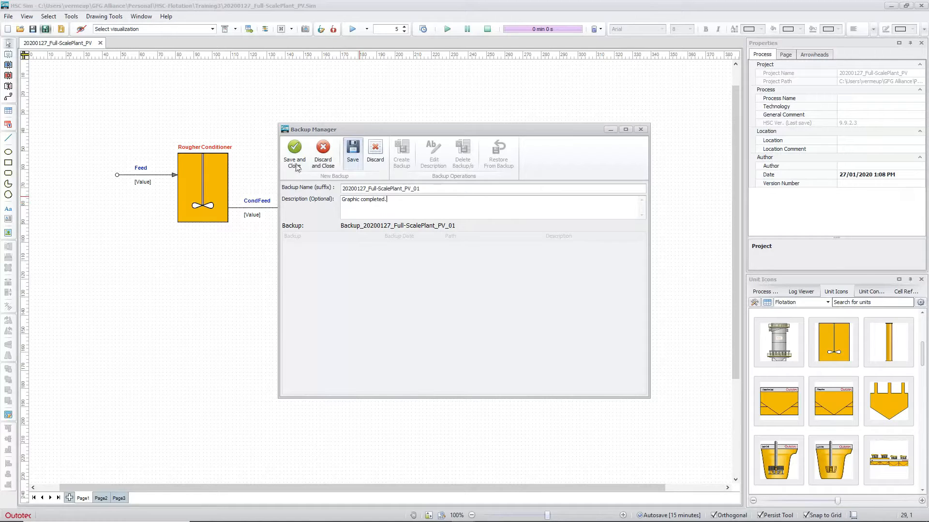
{"action": "left_click", "coordinate": [294, 149]}
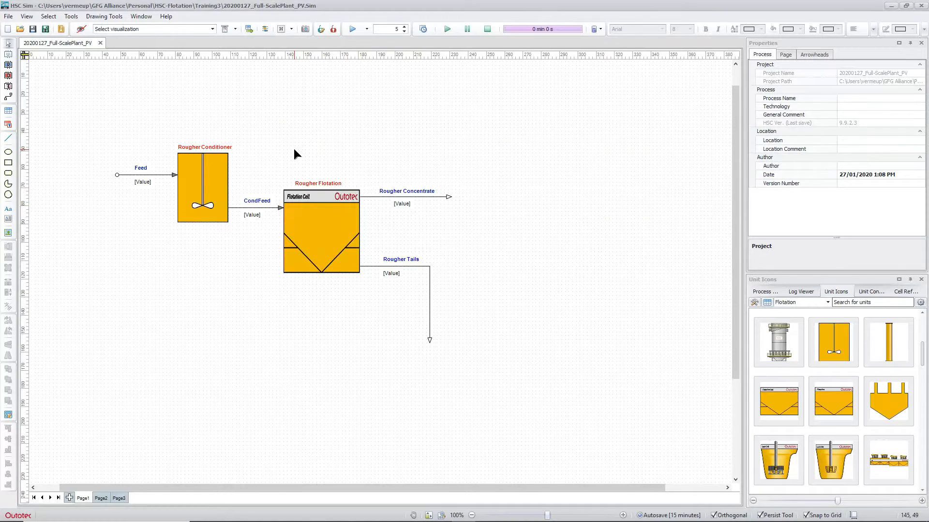
Step: Open the stream setup for the Feed stream and set its solids flow rate to 100 t/h
{"action": "left_click", "coordinate": [149, 175]}
{"action": "right_click", "coordinate": [149, 175]}
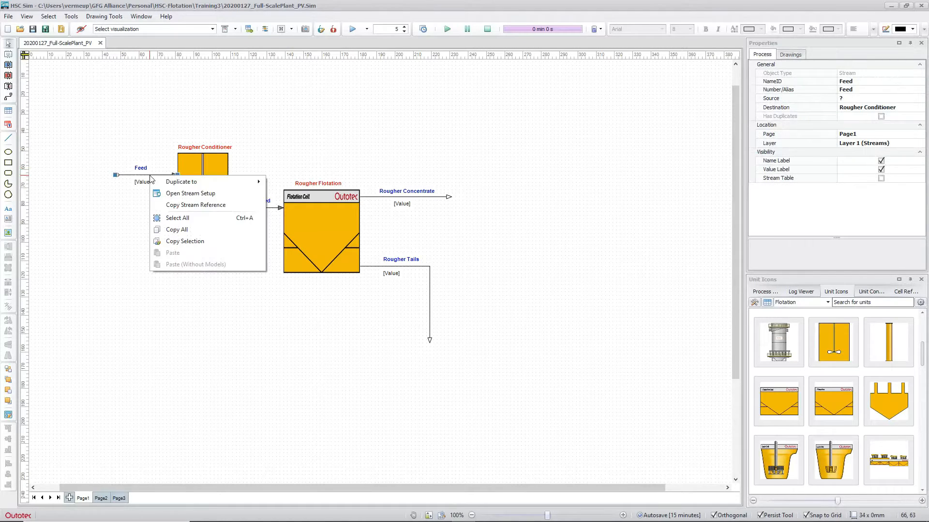
{"action": "left_click", "coordinate": [189, 195]}
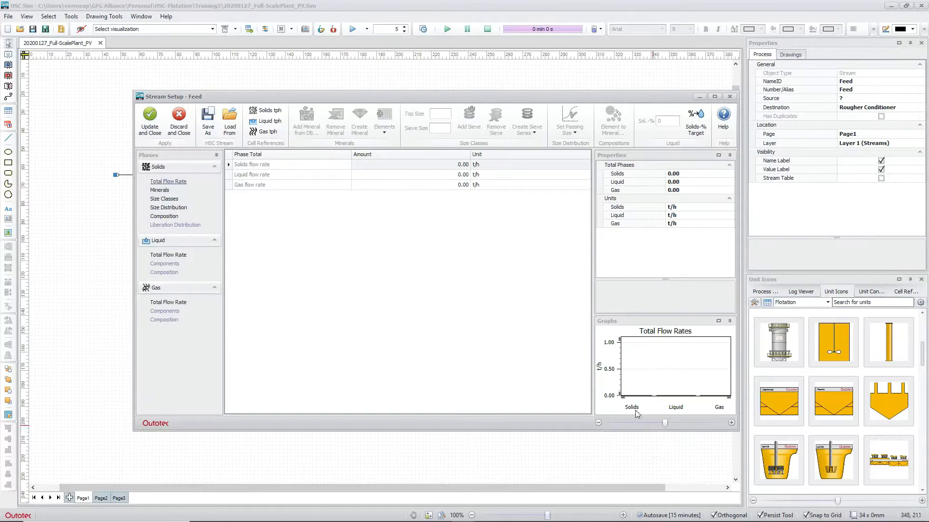
{"action": "left_click", "coordinate": [450, 164]}
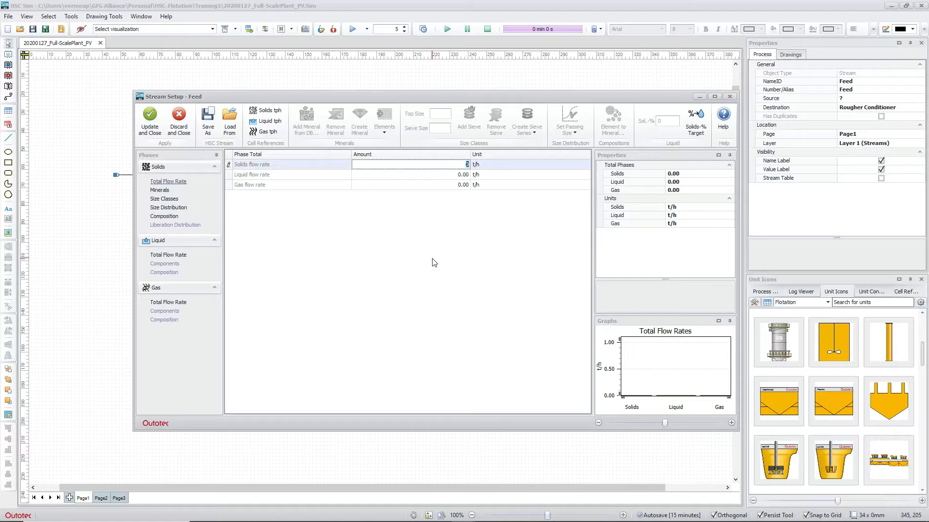
{"action": "type", "text": "100"}
Step: Enter a liquid flow rate of 100 t/h for the Feed stream and change it to 200 t/h
{"action": "left_click", "coordinate": [440, 175]}
{"action": "left_click_drag", "start_coordinate": [473, 101], "coordinate": [456, 300]}
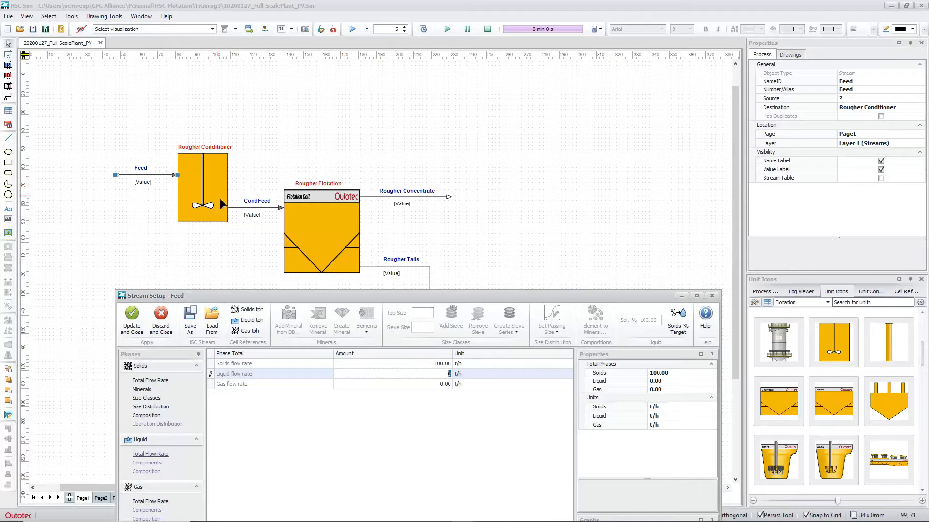
{"action": "left_click_drag", "start_coordinate": [469, 296], "coordinate": [451, 85]}
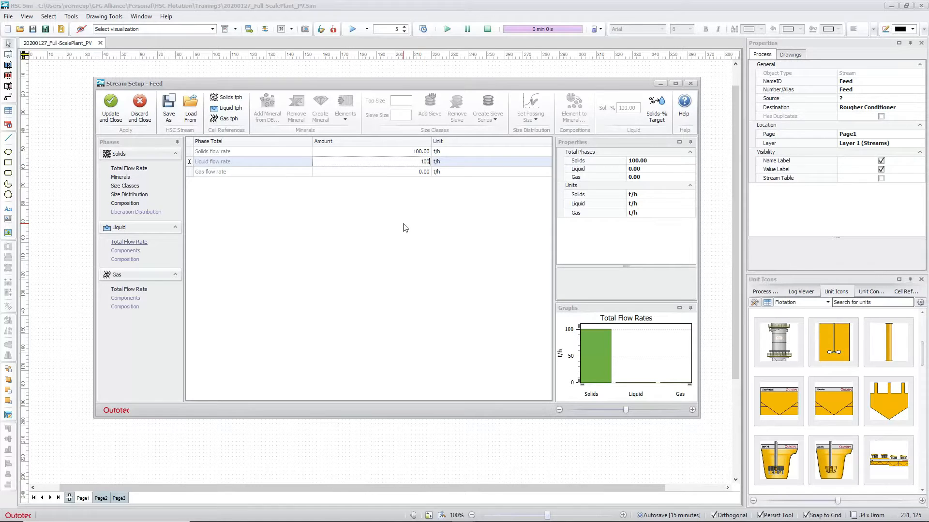
{"action": "key", "text": "Return"}
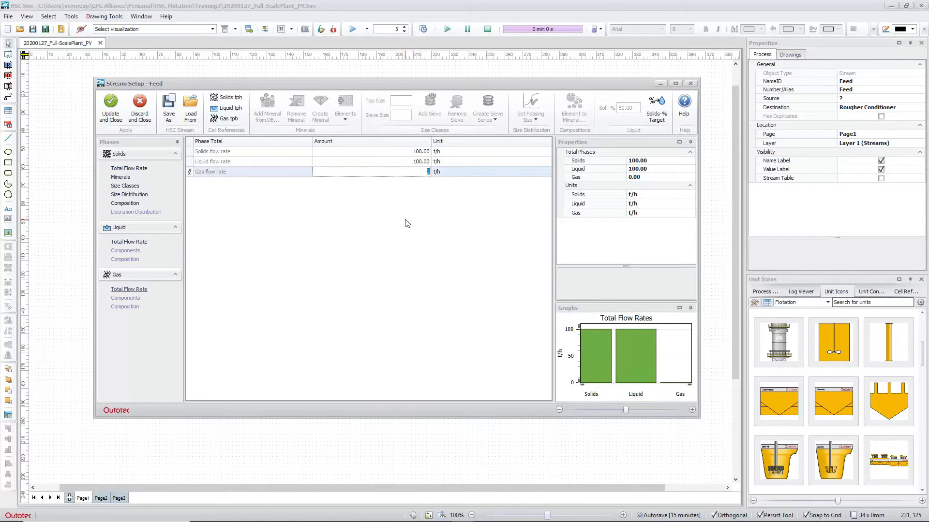
{"action": "left_click", "coordinate": [407, 161]}
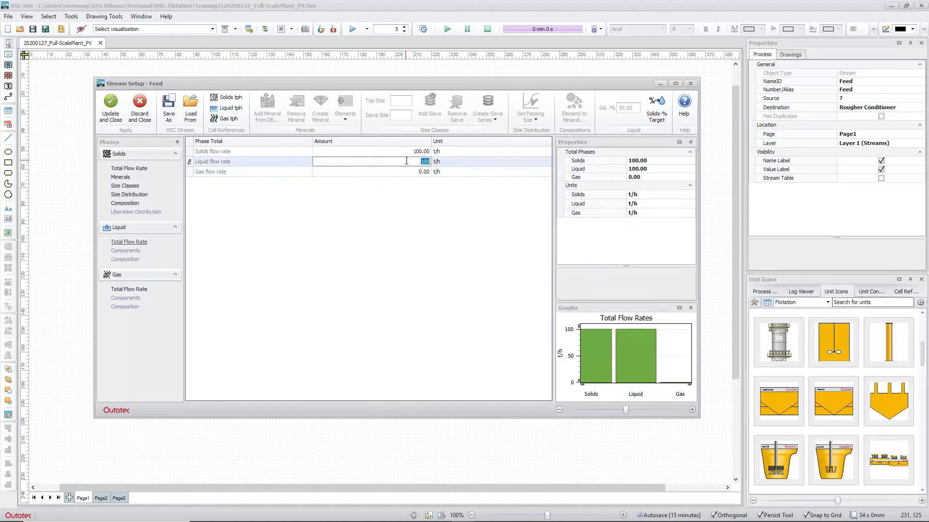
{"action": "type", "text": "200"}
{"action": "key", "text": "Return"}
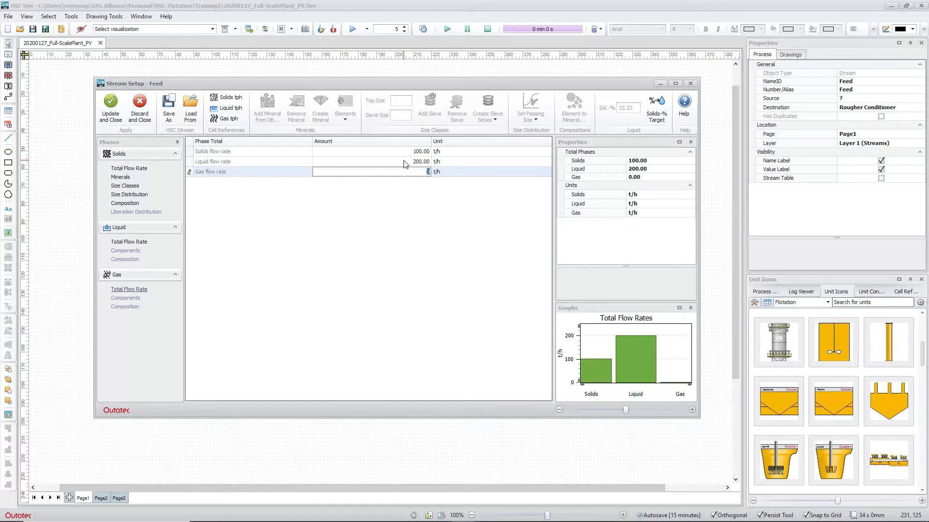
Step: Turn on the solids percentage target for the Feed stream and set it to 15%
{"action": "left_click", "coordinate": [658, 118]}
{"action": "double_click", "coordinate": [630, 108]}
{"action": "type", "text": "15"}
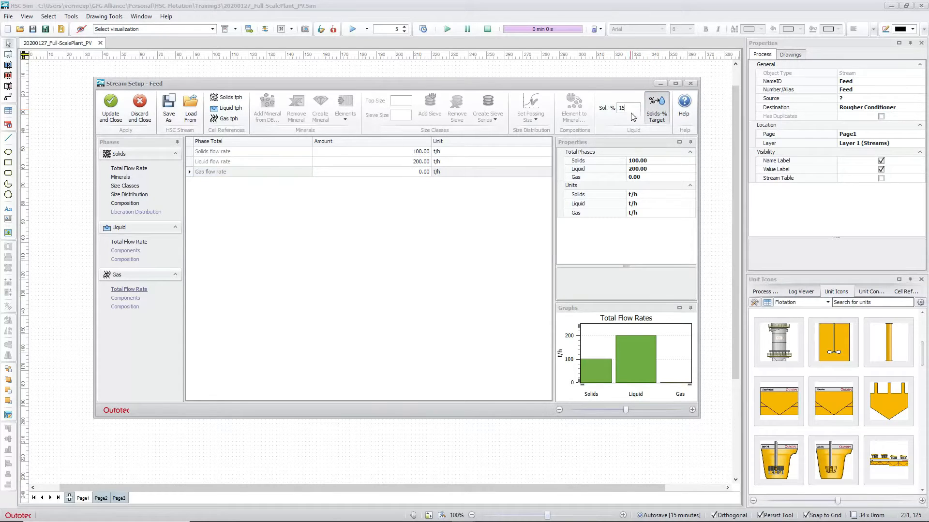
{"action": "key", "text": "Return"}
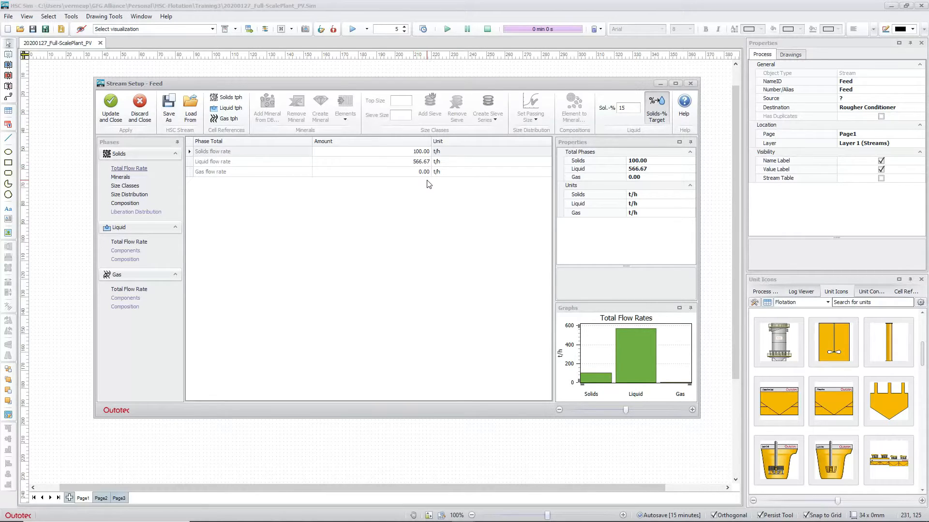
{"action": "left_click_drag", "start_coordinate": [400, 86], "coordinate": [422, 285]}
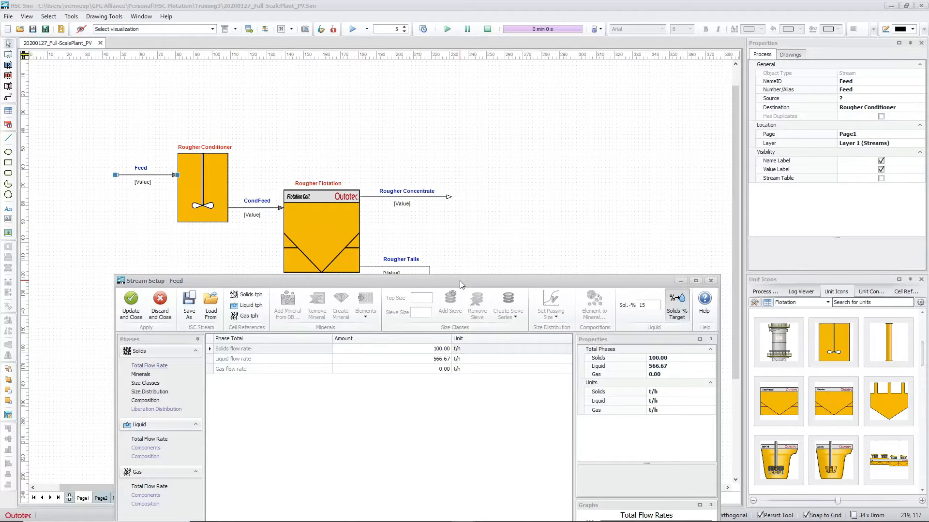
{"action": "left_click_drag", "start_coordinate": [459, 280], "coordinate": [466, 95]}
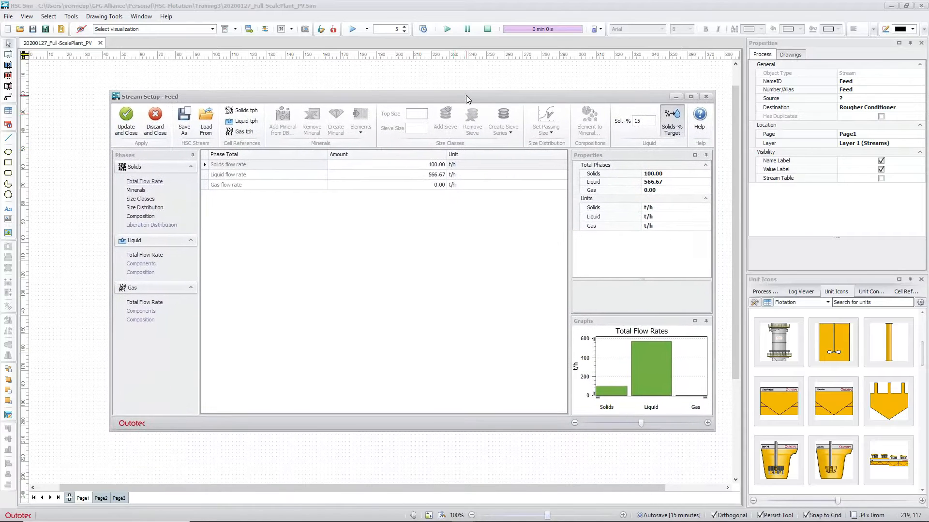
Step: Look at the mineral database from the Feed's minerals page without adding anything, and apply and close the stream setup
{"action": "left_click", "coordinate": [136, 190]}
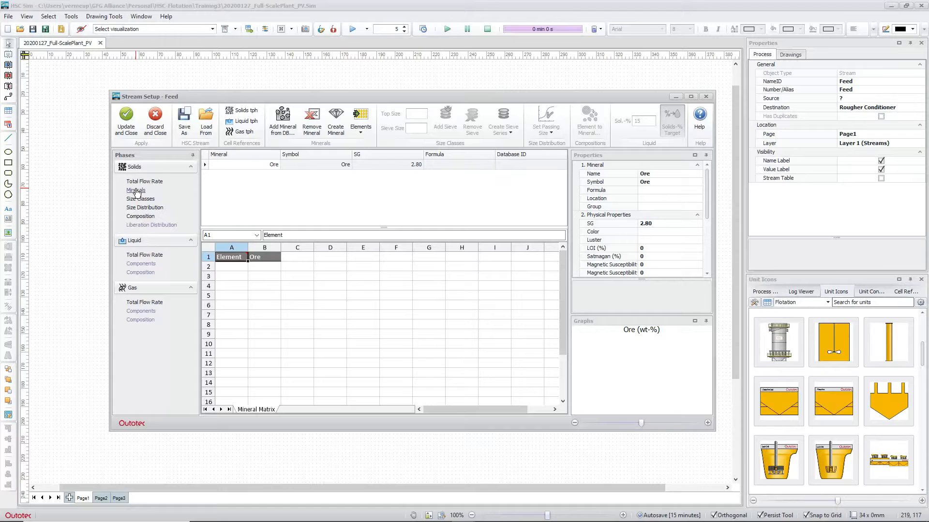
{"action": "left_click", "coordinate": [283, 122]}
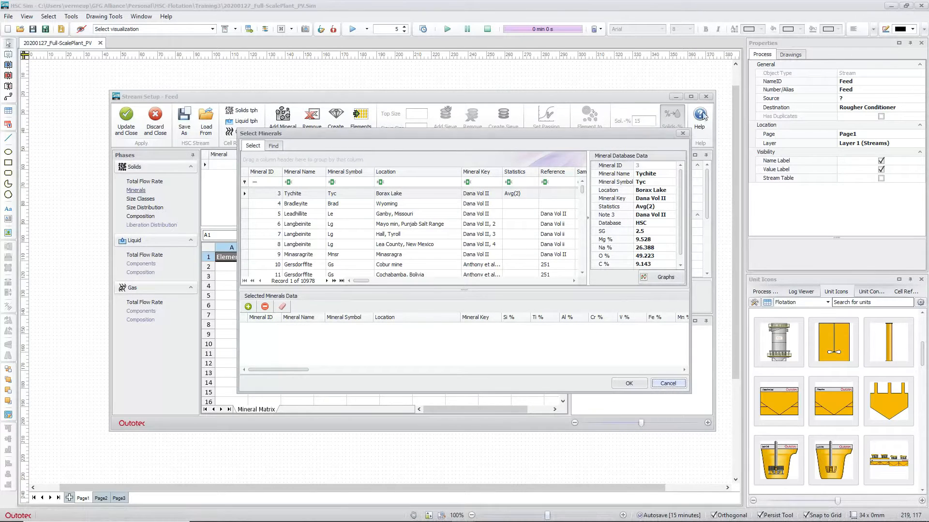
{"action": "left_click", "coordinate": [668, 384]}
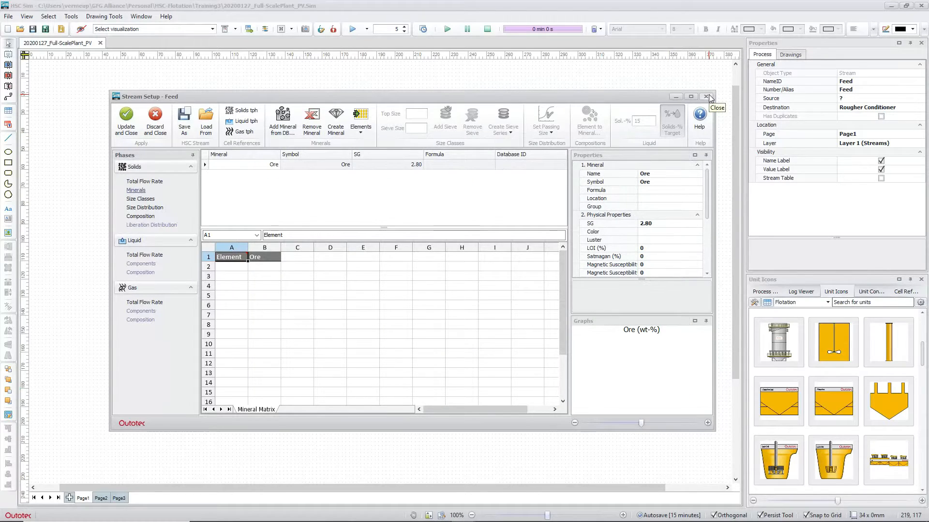
{"action": "left_click", "coordinate": [127, 122]}
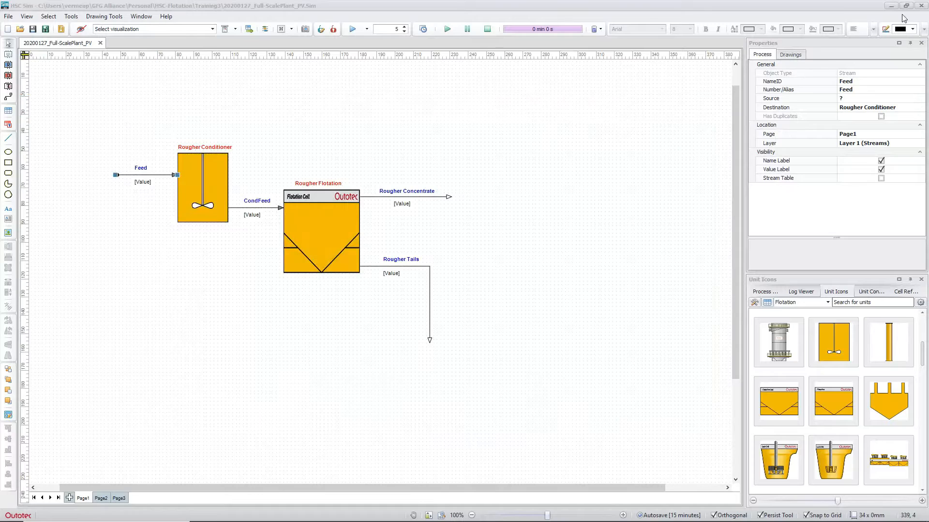
Step: Restore the flowsheet window to a smaller size and arrange it so the spreadsheet of flotation parameters behind it can be read
{"action": "left_click", "coordinate": [904, 7]}
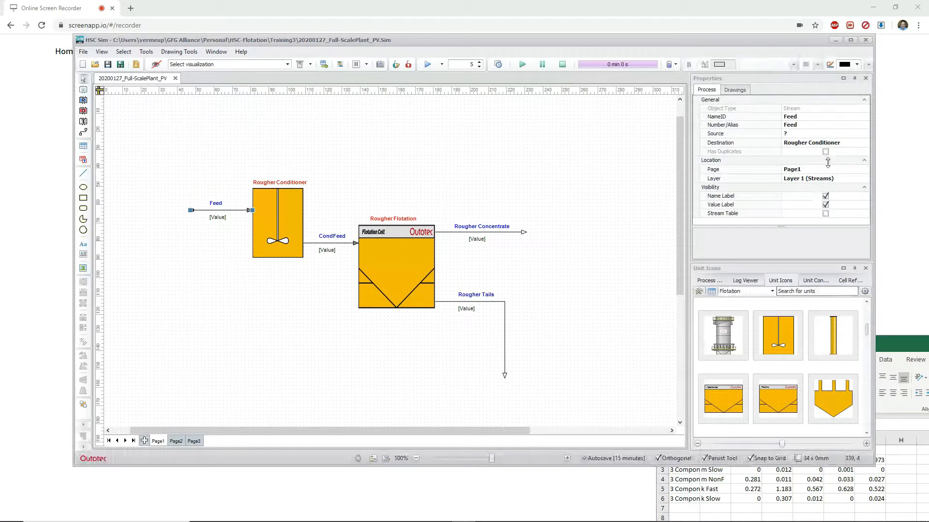
{"action": "left_click_drag", "start_coordinate": [667, 40], "coordinate": [595, 9]}
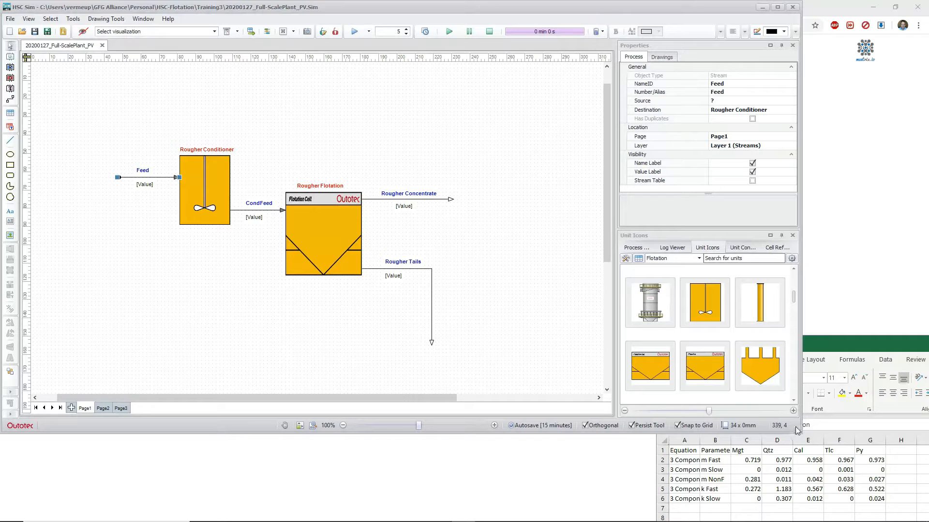
{"action": "left_click_drag", "start_coordinate": [802, 431], "coordinate": [914, 439]}
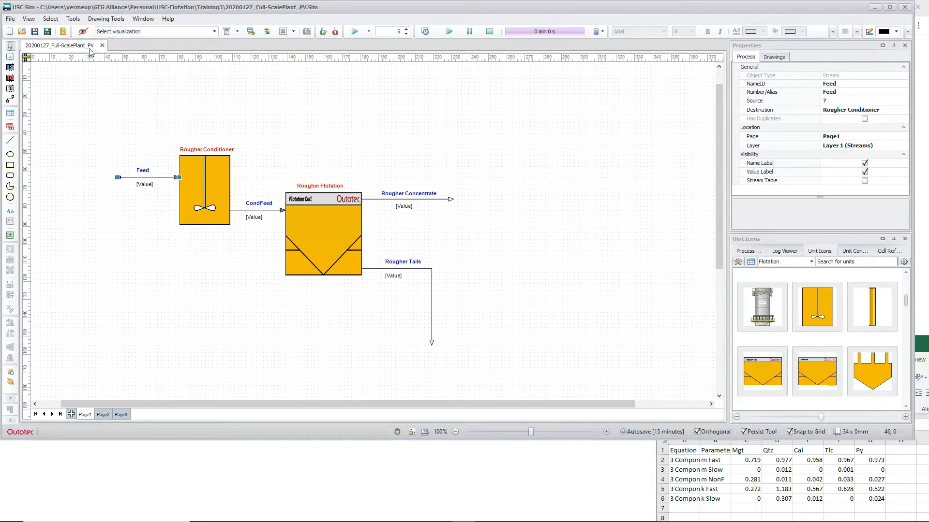
Step: Reopen the stream setup of the Feed stream
{"action": "left_click", "coordinate": [128, 164]}
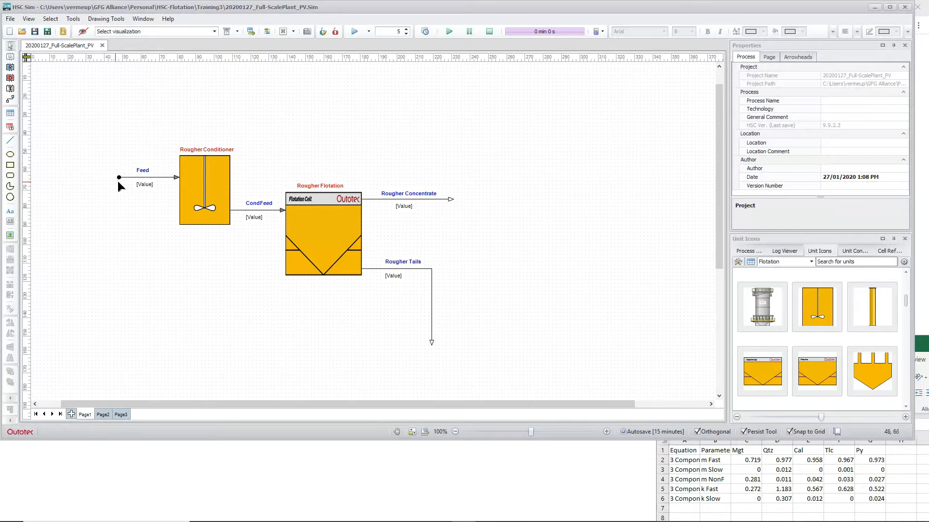
{"action": "right_click", "coordinate": [131, 176]}
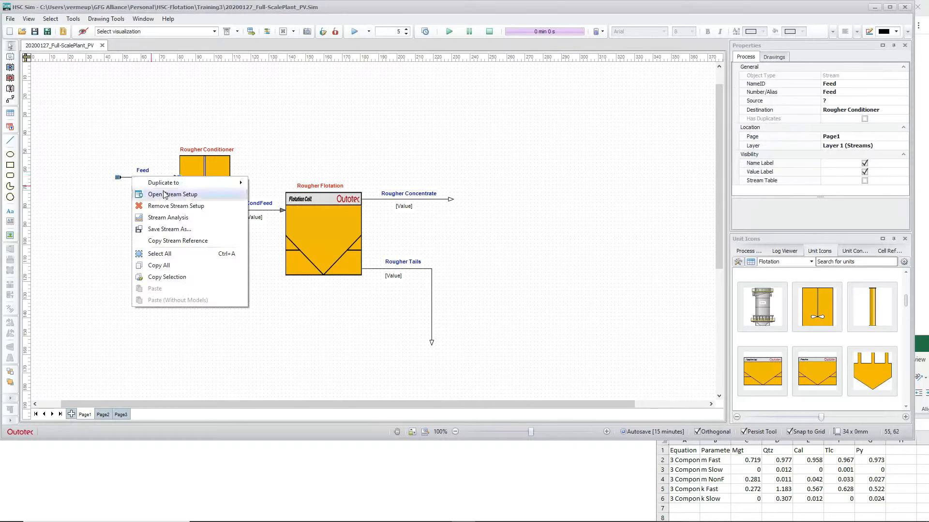
{"action": "left_click", "coordinate": [89, 190]}
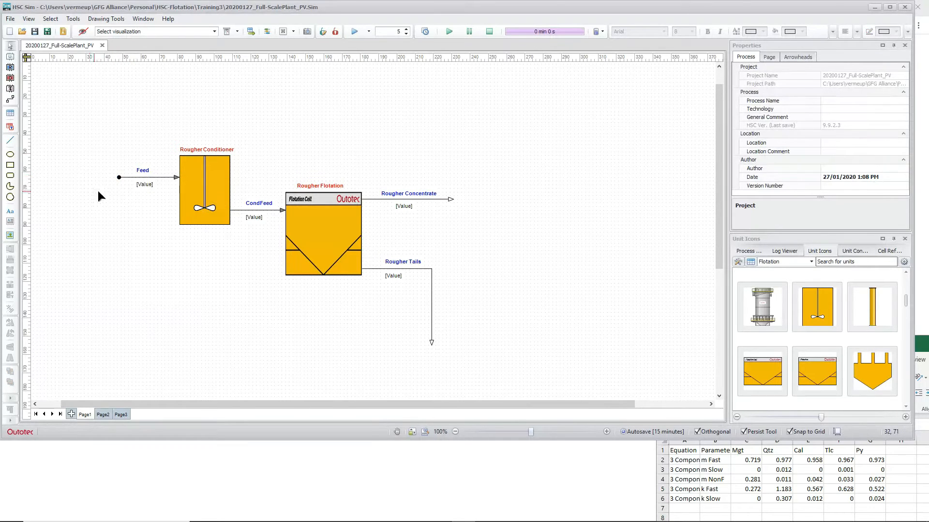
{"action": "double_click", "coordinate": [160, 177]}
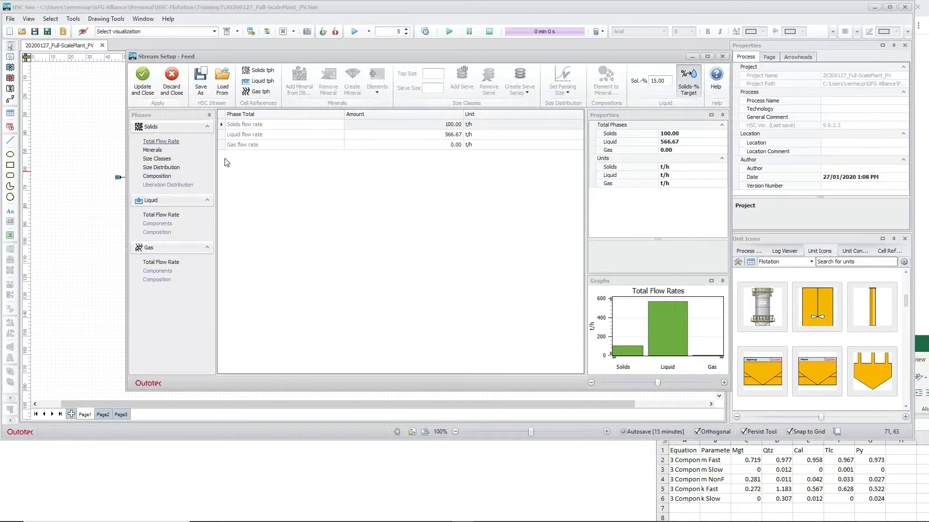
Step: Open the mineral database from the Feed stream's solids minerals page
{"action": "left_click", "coordinate": [153, 150]}
{"action": "left_click", "coordinate": [298, 81]}
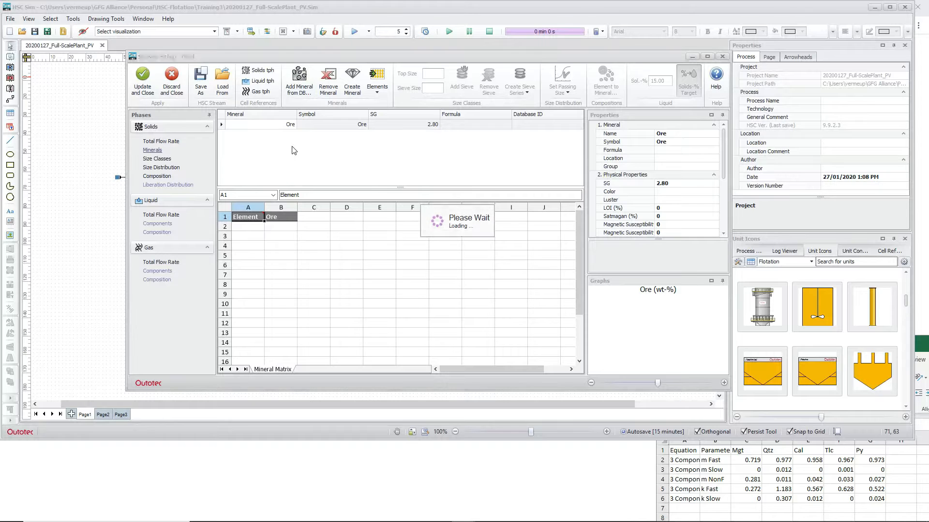
{"action": "left_click", "coordinate": [305, 182]}
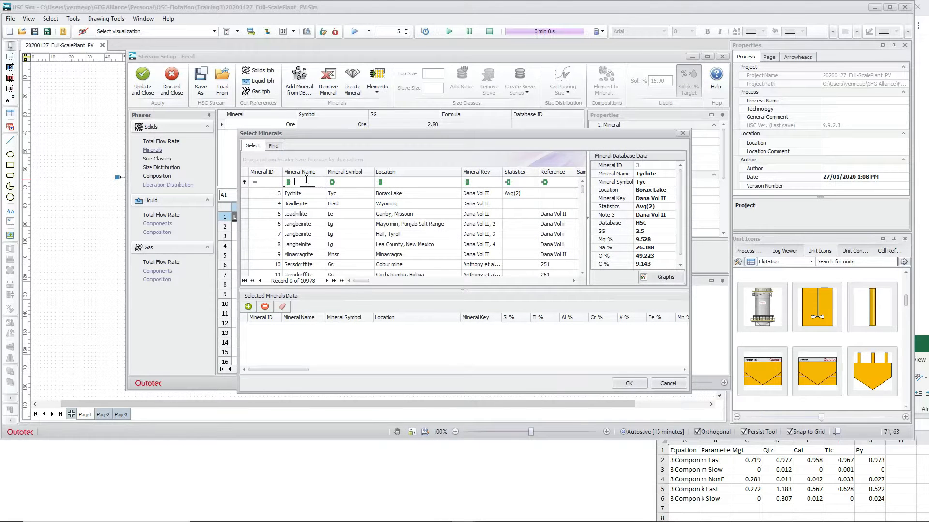
{"action": "type", "text": "mgt"}
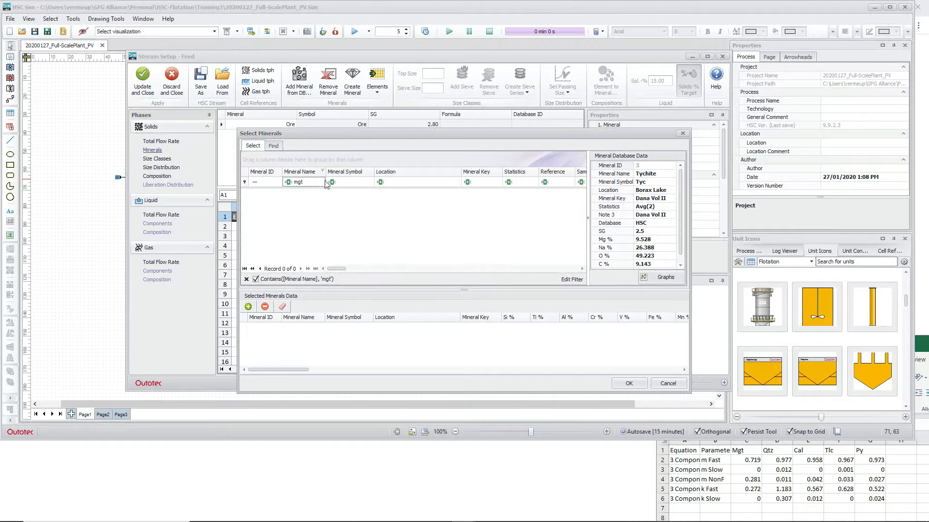
{"action": "double_click", "coordinate": [300, 181]}
{"action": "key", "text": "Delete"}
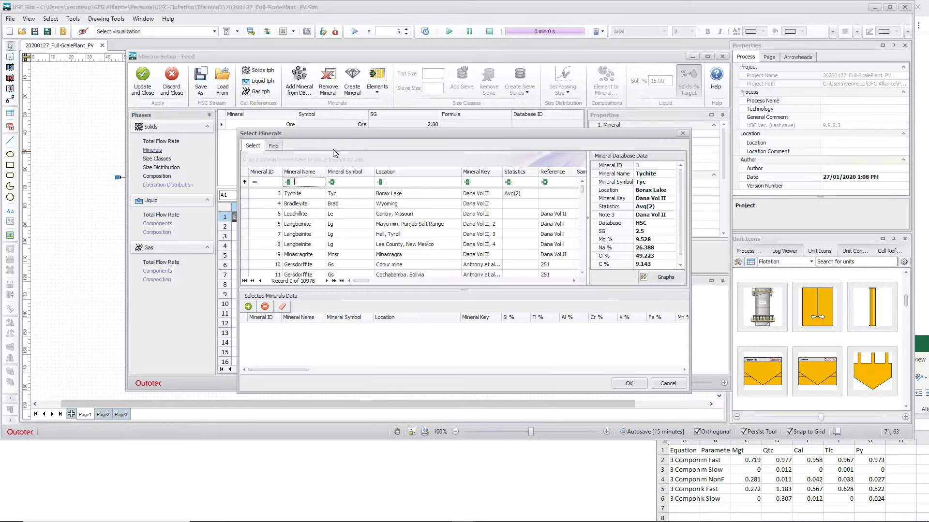
Step: Filter the mineral database by symbol and add the stoichiometric entries of magnetite (Mgt) and quartz (Qtz) to the selected minerals
{"action": "left_click", "coordinate": [353, 182]}
{"action": "type", "text": "mgt"}
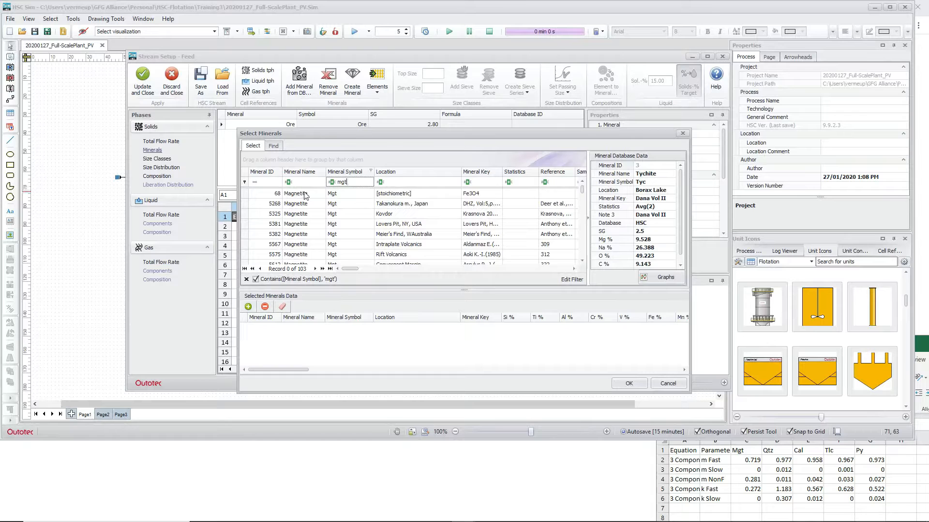
{"action": "double_click", "coordinate": [305, 195]}
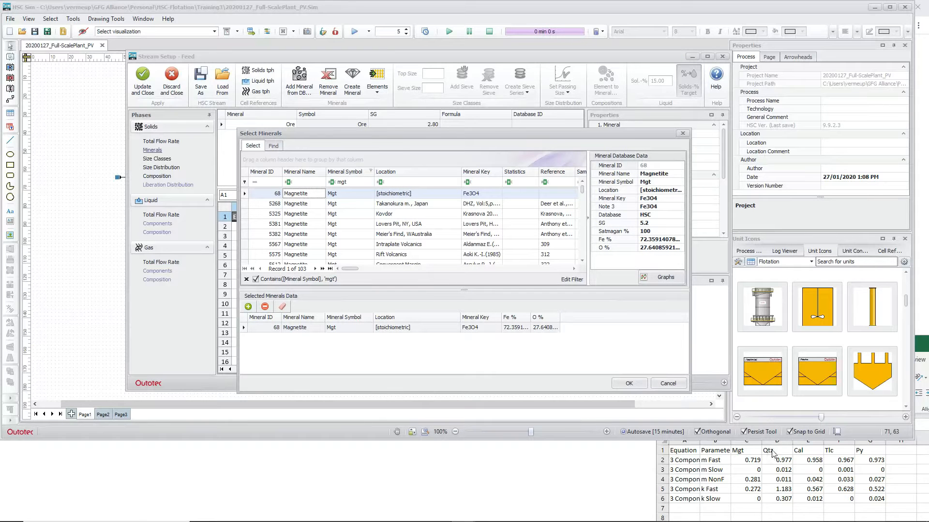
{"action": "left_click", "coordinate": [327, 185]}
{"action": "type", "text": "qt"}
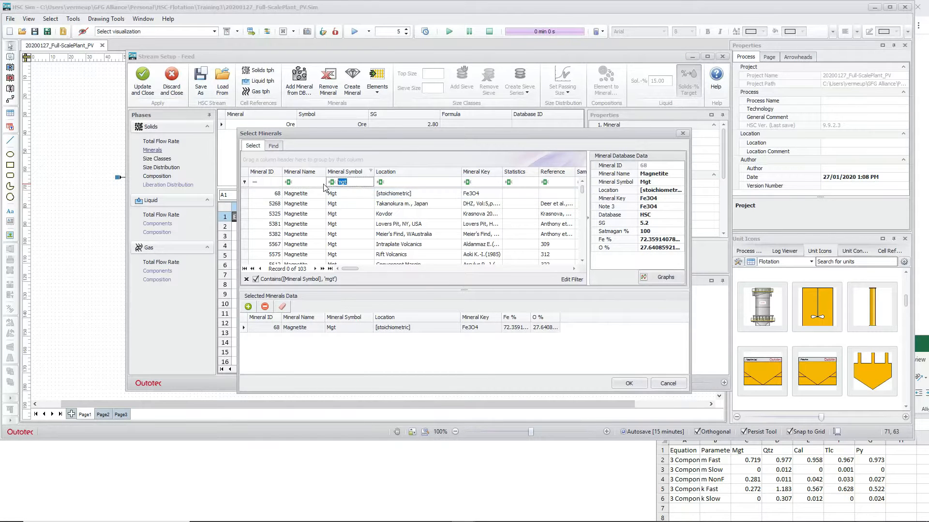
{"action": "type", "text": "z"}
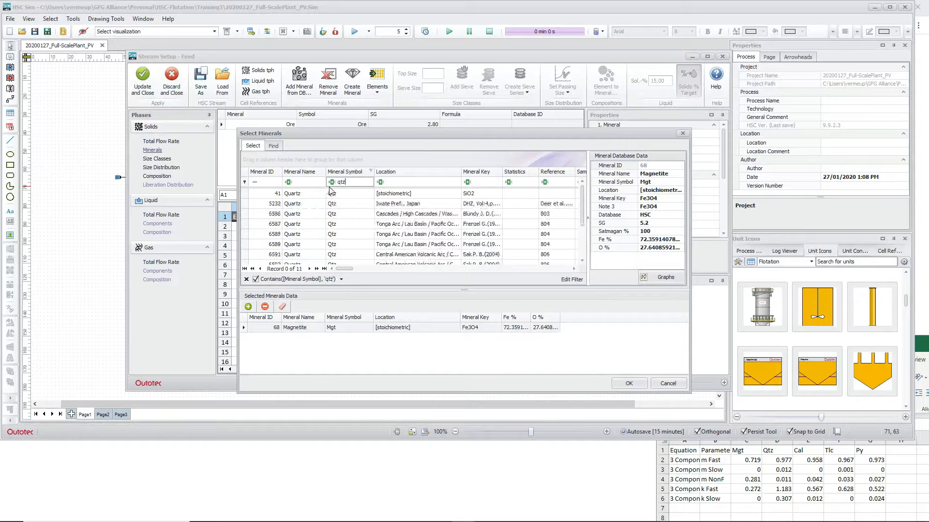
{"action": "left_click", "coordinate": [349, 196]}
{"action": "double_click", "coordinate": [349, 198]}
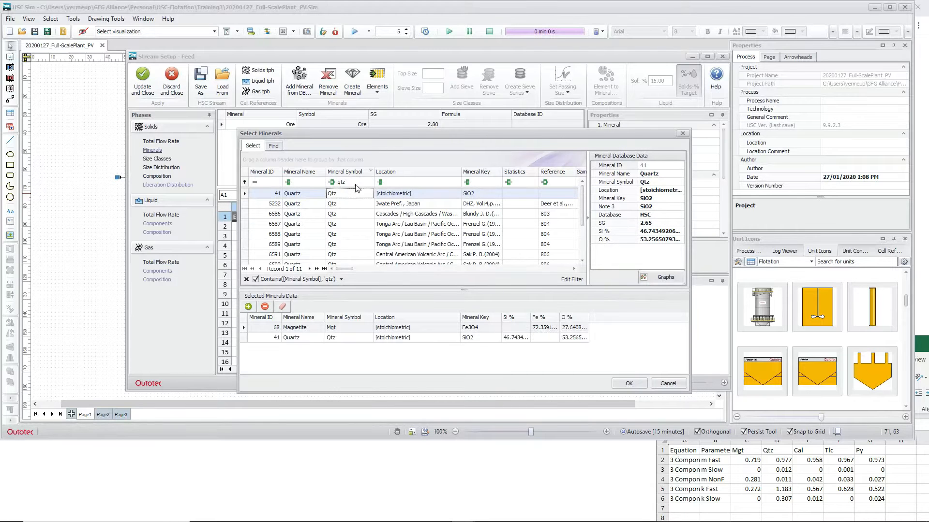
Step: Add the stoichiometric calcite (Cal) and talc (Tlc) entries to the selected minerals by filtering on their symbols
{"action": "left_click", "coordinate": [329, 181]}
{"action": "type", "text": "cal"}
{"action": "left_click", "coordinate": [312, 196]}
{"action": "double_click", "coordinate": [312, 195]}
{"action": "left_click", "coordinate": [334, 183]}
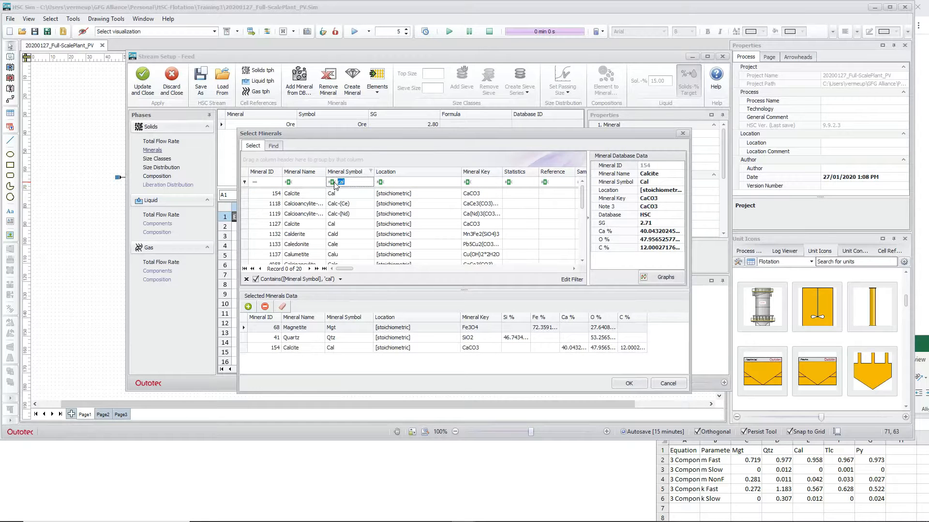
{"action": "type", "text": "t"}
{"action": "type", "text": "c"}
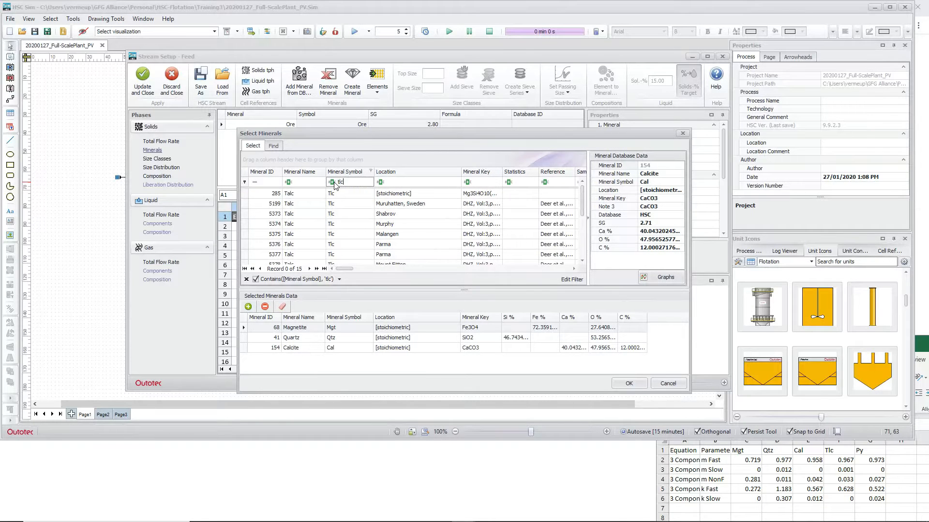
{"action": "double_click", "coordinate": [341, 195]}
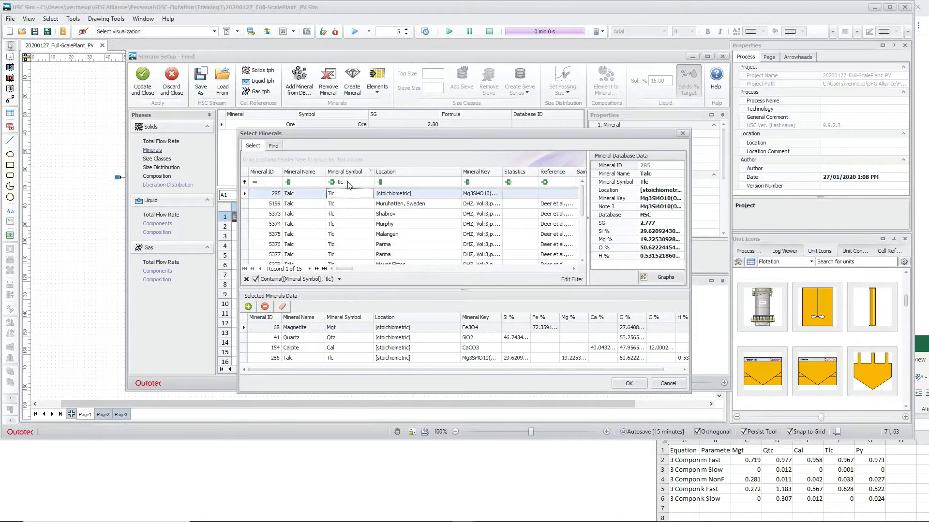
Step: Add stoichiometric pyrite (Py) to the selected minerals and accept the mineral selection for the Feed
{"action": "left_click", "coordinate": [332, 182]}
{"action": "type", "text": "py"}
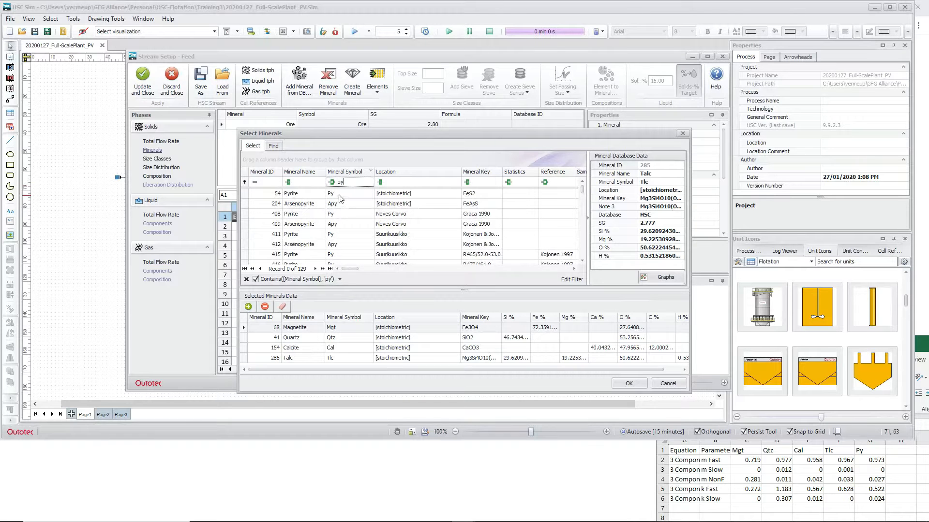
{"action": "left_click", "coordinate": [340, 195]}
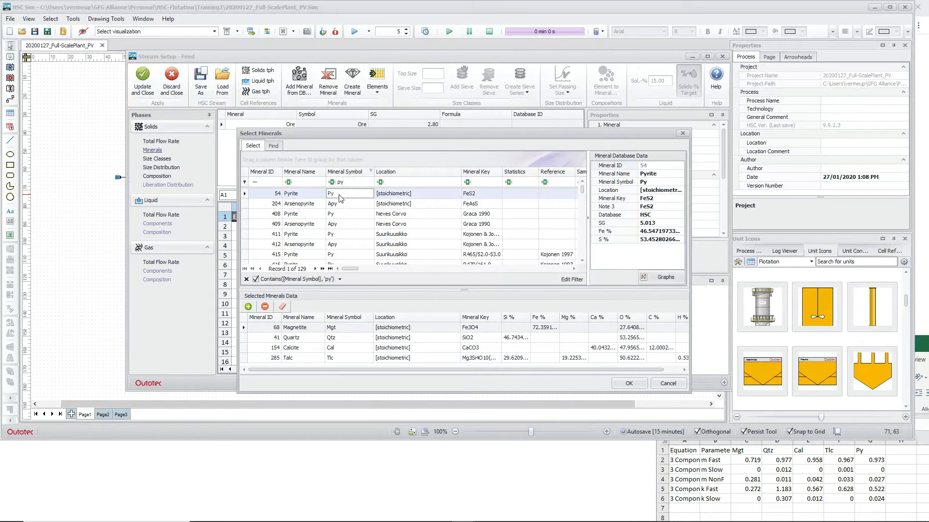
{"action": "left_click", "coordinate": [629, 383]}
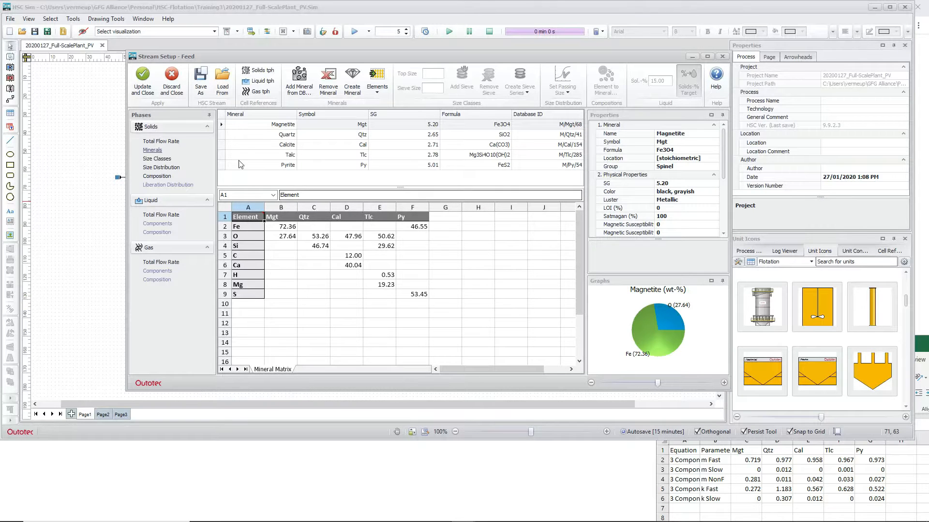
Step: Divide the Feed's solids into two size classes by adding a 32 µm sieve
{"action": "left_click", "coordinate": [157, 161]}
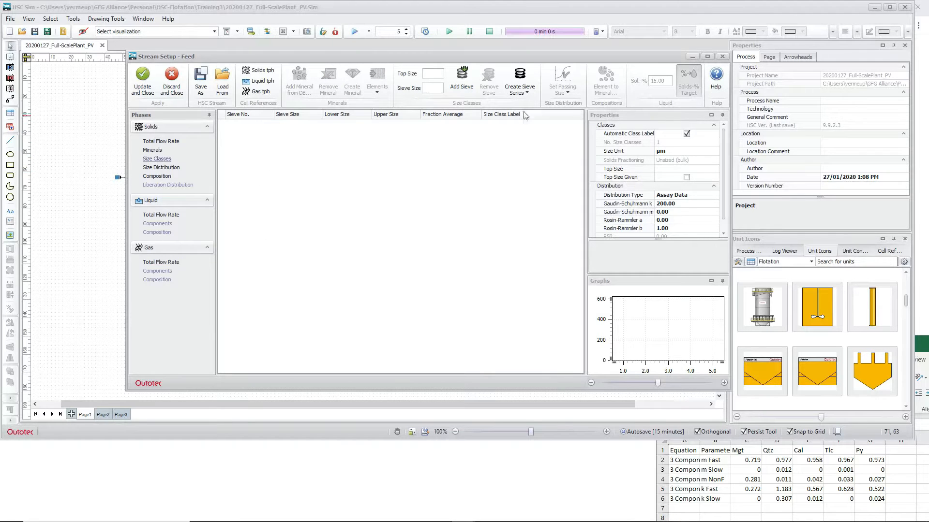
{"action": "left_click", "coordinate": [525, 93]}
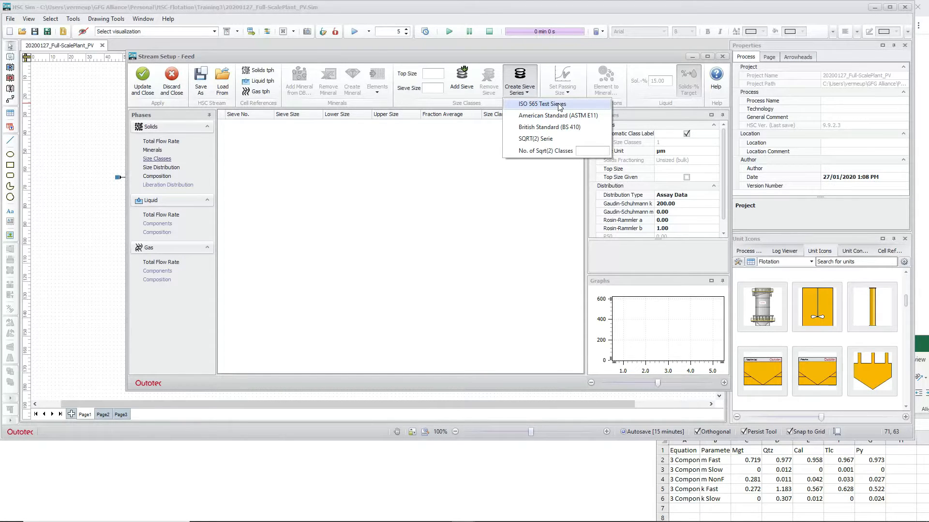
{"action": "left_click", "coordinate": [434, 89]}
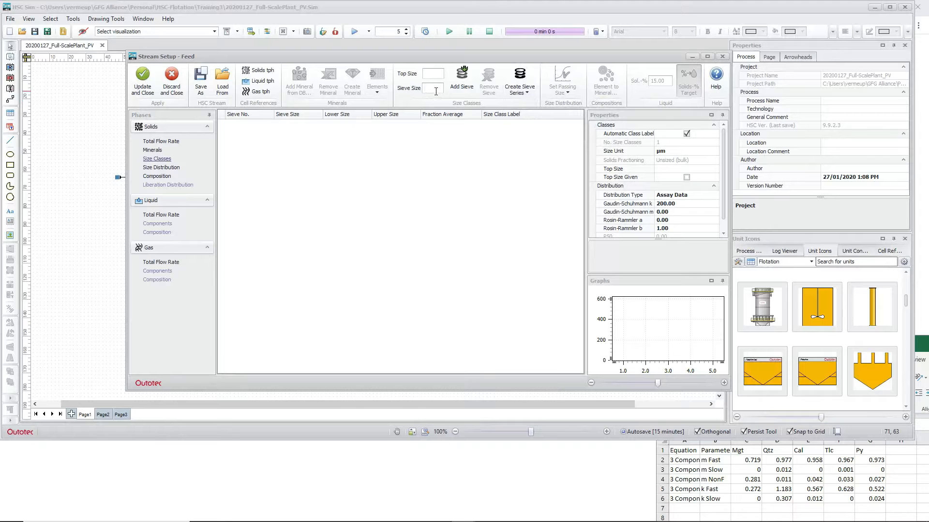
{"action": "type", "text": "32"}
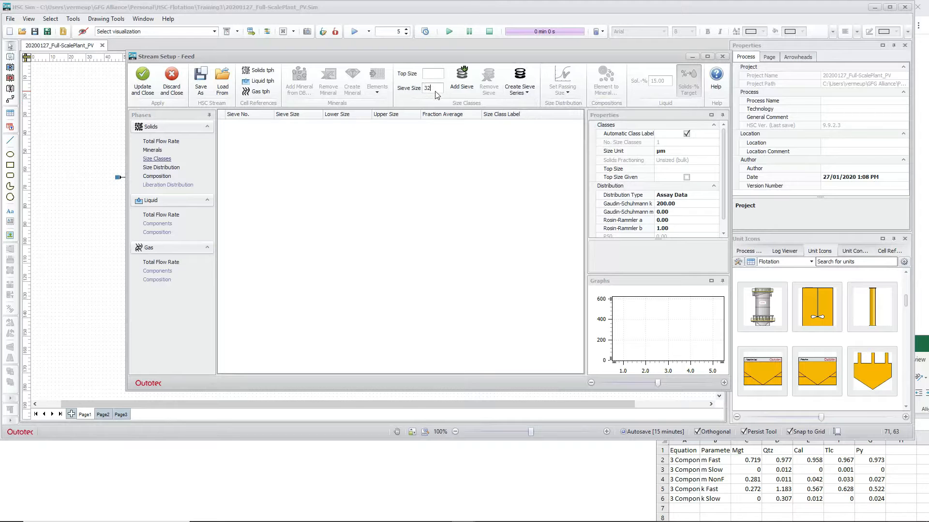
{"action": "left_click", "coordinate": [463, 82]}
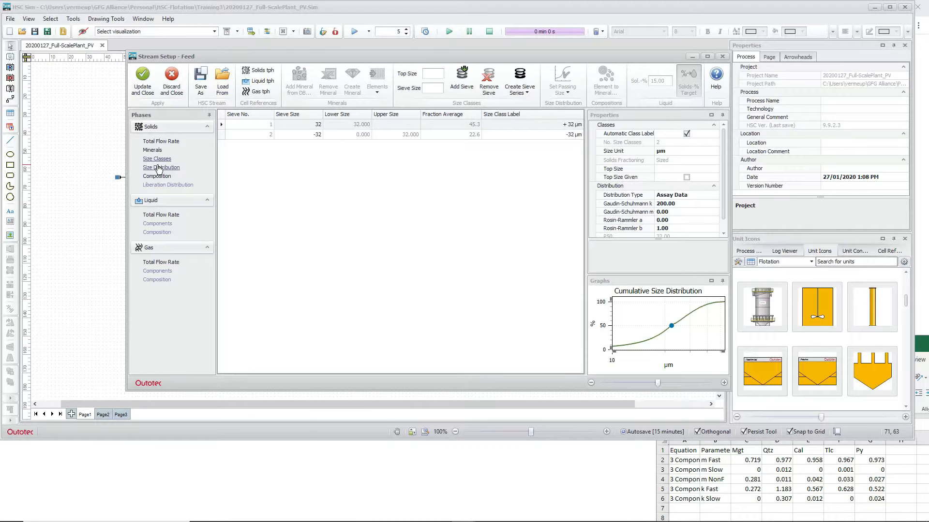
{"action": "left_click", "coordinate": [527, 93]}
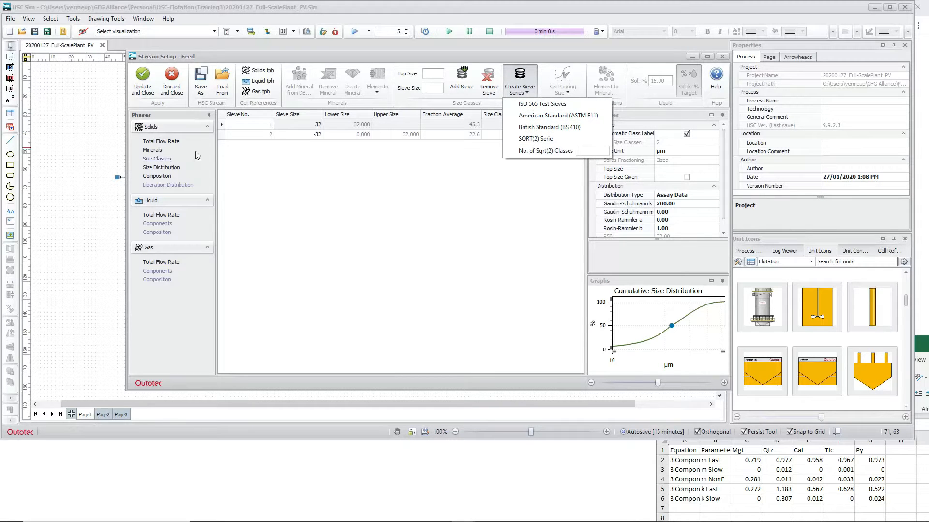
Step: Set the Feed's size distribution to 20% weight retained for the +32 µm class and 80% for the -32 µm class
{"action": "left_click", "coordinate": [162, 168]}
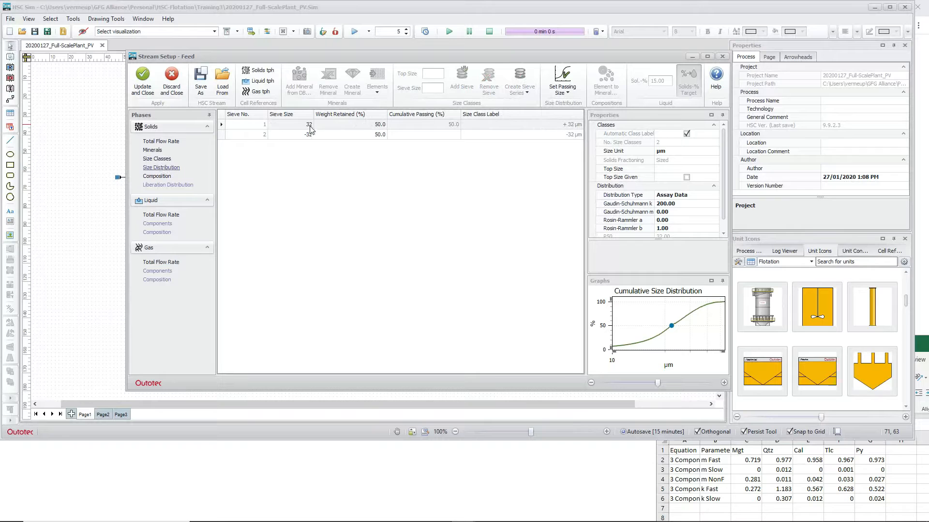
{"action": "left_click", "coordinate": [375, 126]}
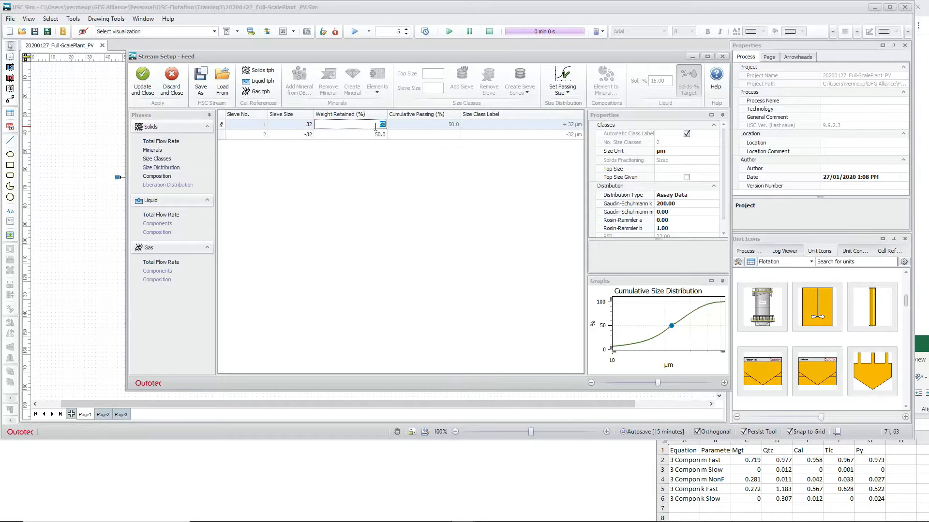
{"action": "type", "text": "20"}
{"action": "left_click", "coordinate": [381, 135]}
{"action": "type", "text": "8"}
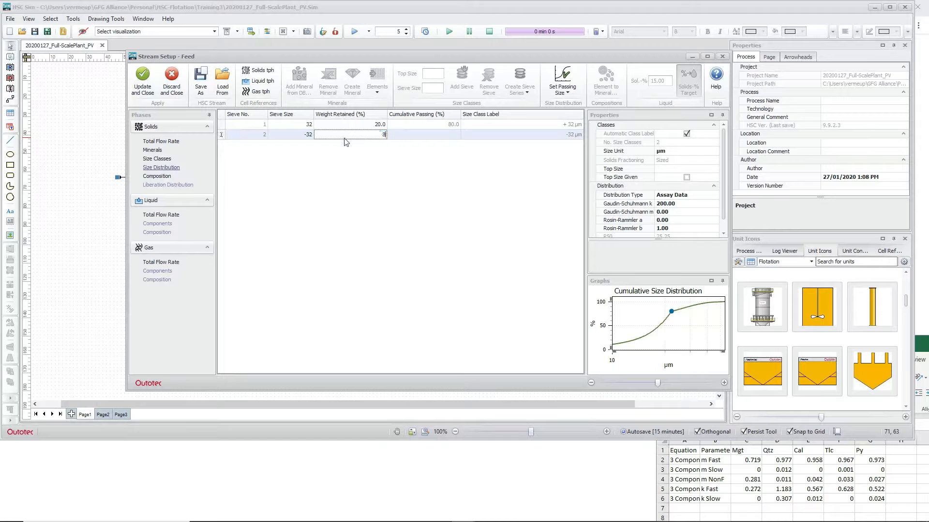
{"action": "key", "text": "Up"}
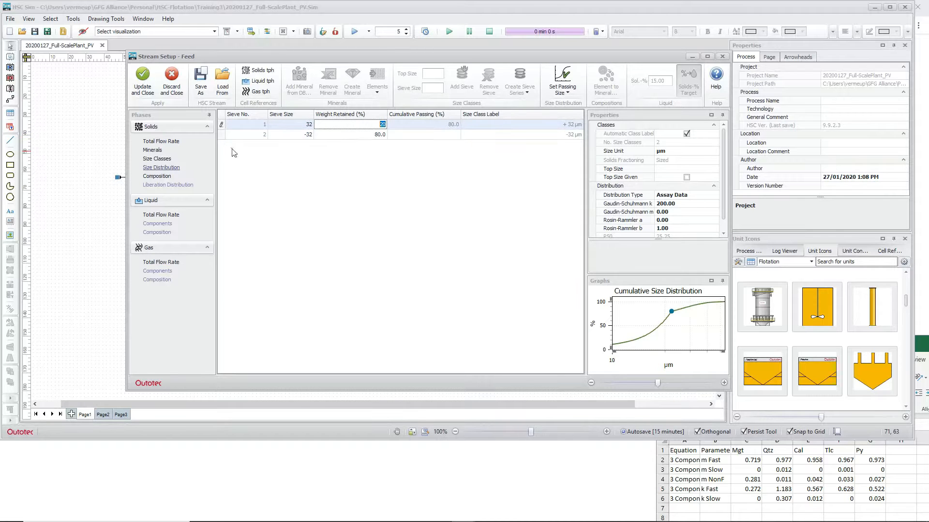
Step: Show the Feed's solids composition, and switch to Excel to open the recent workbook Test data.xlsx
{"action": "left_click", "coordinate": [159, 177]}
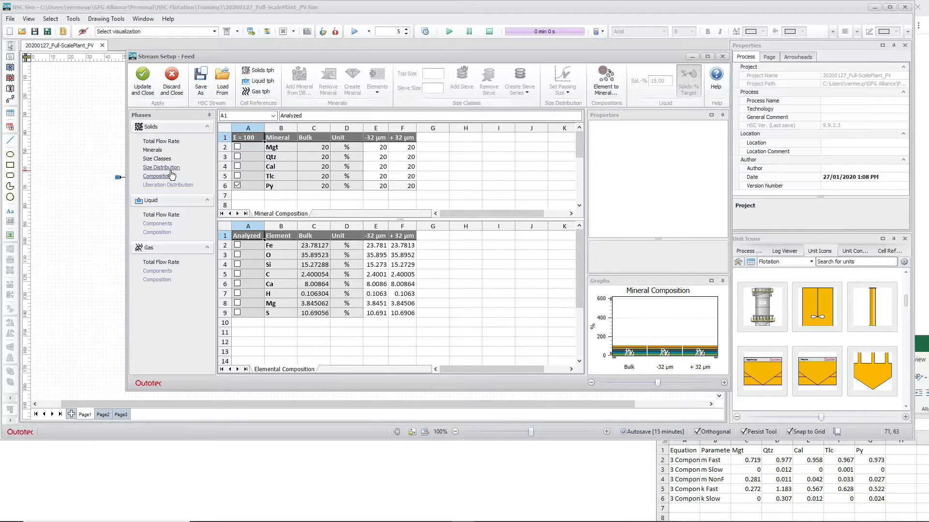
{"action": "mouse_move", "coordinate": [281, 520]}
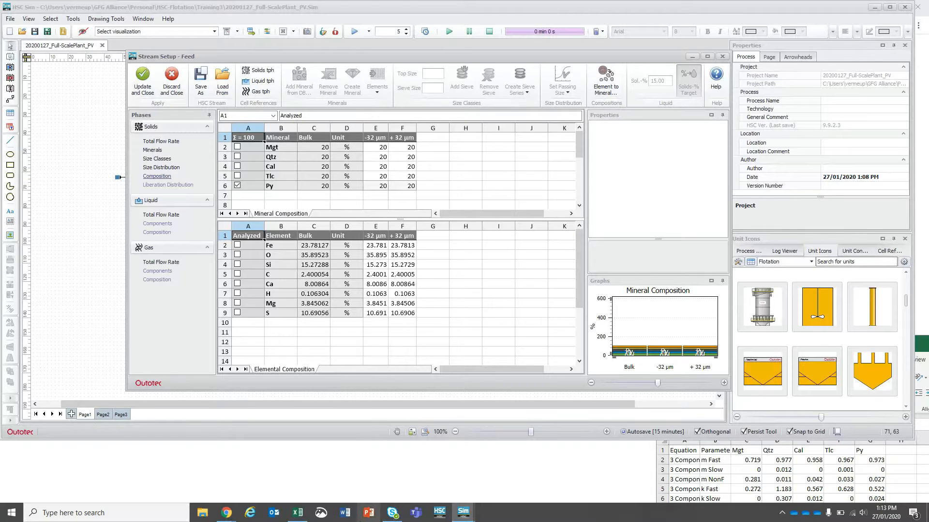
{"action": "left_click", "coordinate": [297, 514]}
{"action": "left_click_drag", "start_coordinate": [854, 341], "coordinate": [368, 103]}
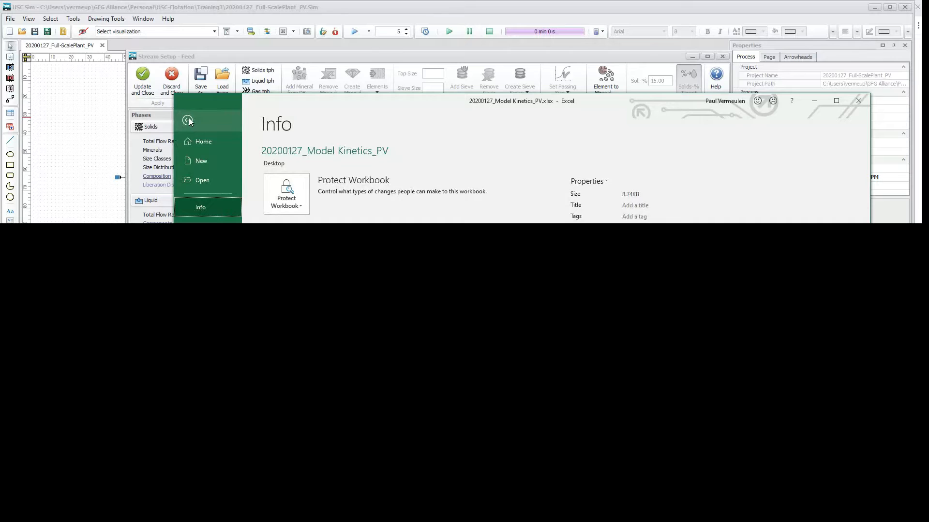
{"action": "left_click", "coordinate": [210, 180]}
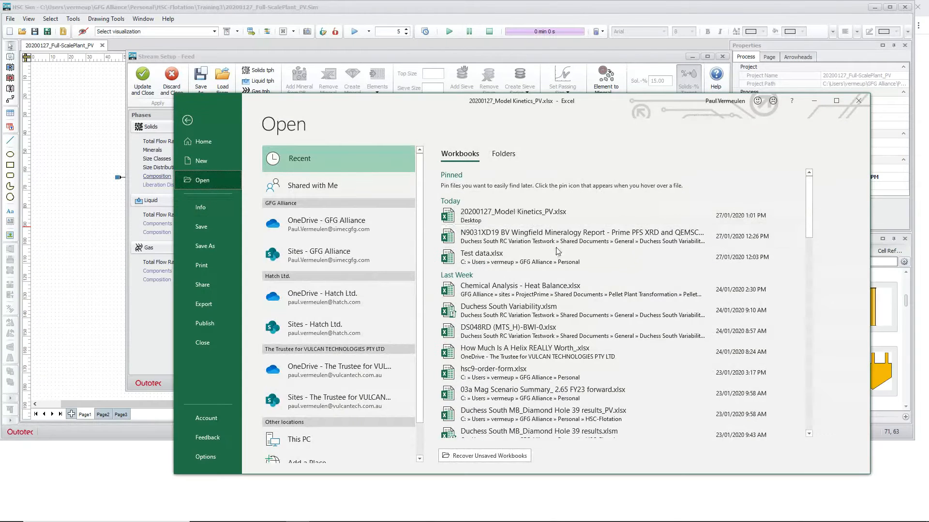
{"action": "left_click", "coordinate": [484, 253]}
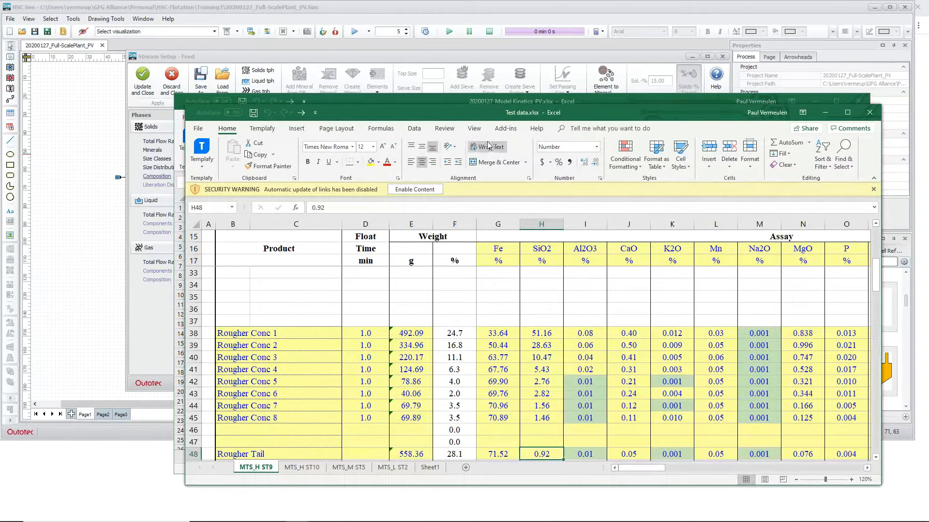
Step: Bring the Calculated Head and Assay Head rows of Test data.xlsx into view and arrange both workbooks below the Feed's mineral composition table
{"action": "left_click_drag", "start_coordinate": [454, 109], "coordinate": [471, 149]}
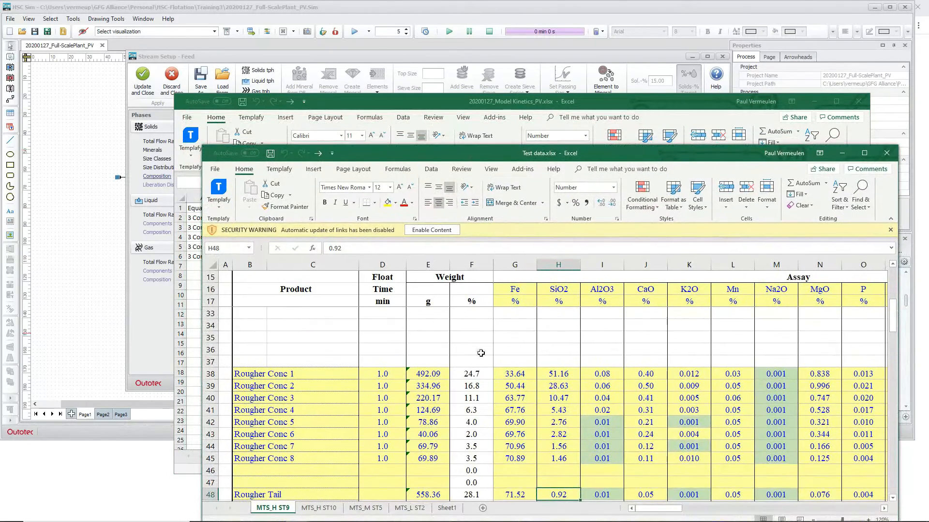
{"action": "scroll", "coordinate": [508, 361], "scroll_direction": "down", "scroll_amount": 4}
{"action": "scroll", "coordinate": [509, 361], "scroll_direction": "down", "scroll_amount": 2}
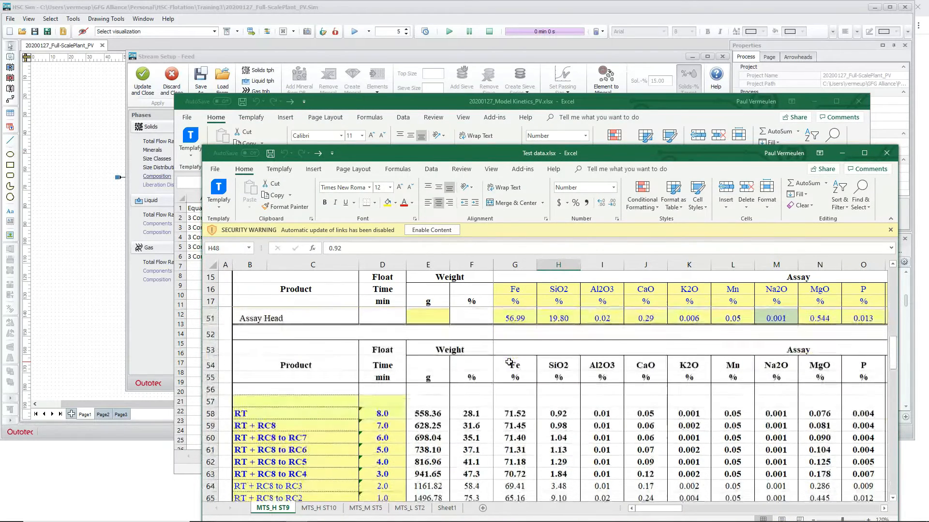
{"action": "left_click", "coordinate": [893, 265]}
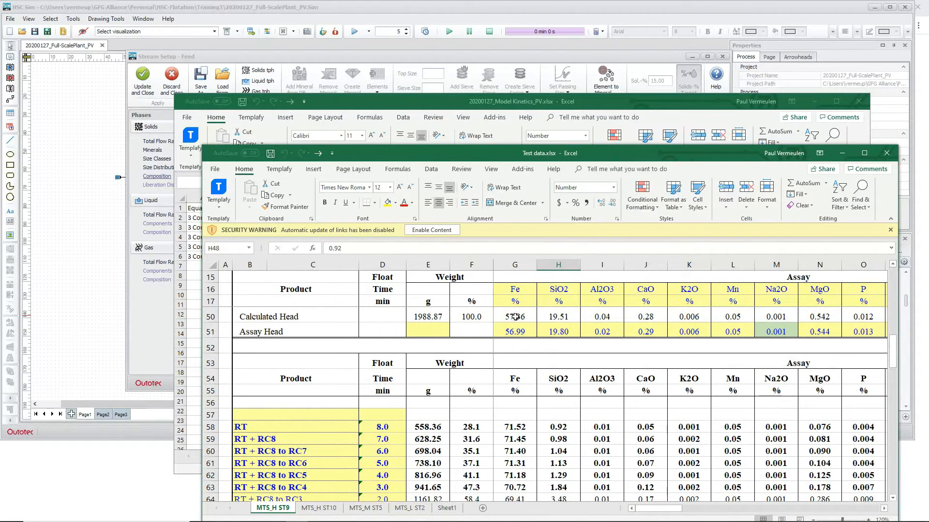
{"action": "left_click_drag", "start_coordinate": [604, 154], "coordinate": [624, 333]}
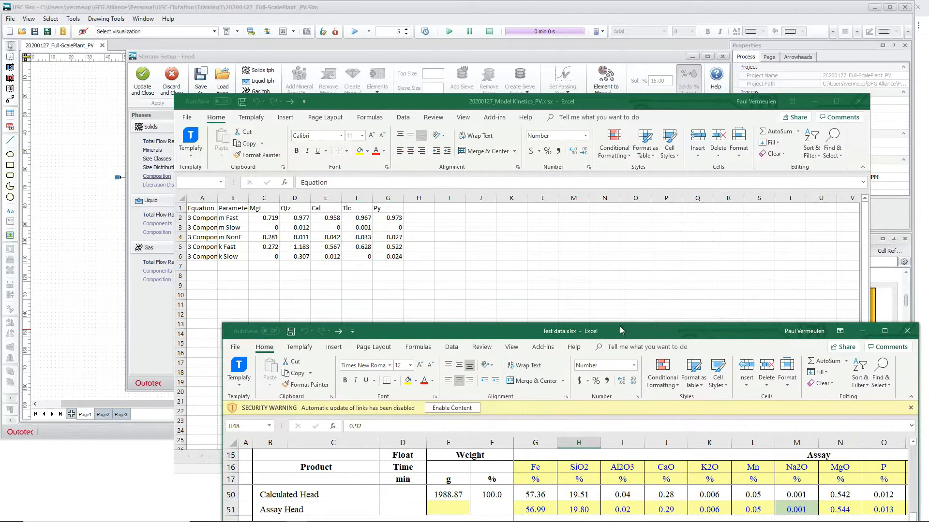
{"action": "left_click_drag", "start_coordinate": [412, 102], "coordinate": [753, 324]}
{"action": "left_click", "coordinate": [461, 328]}
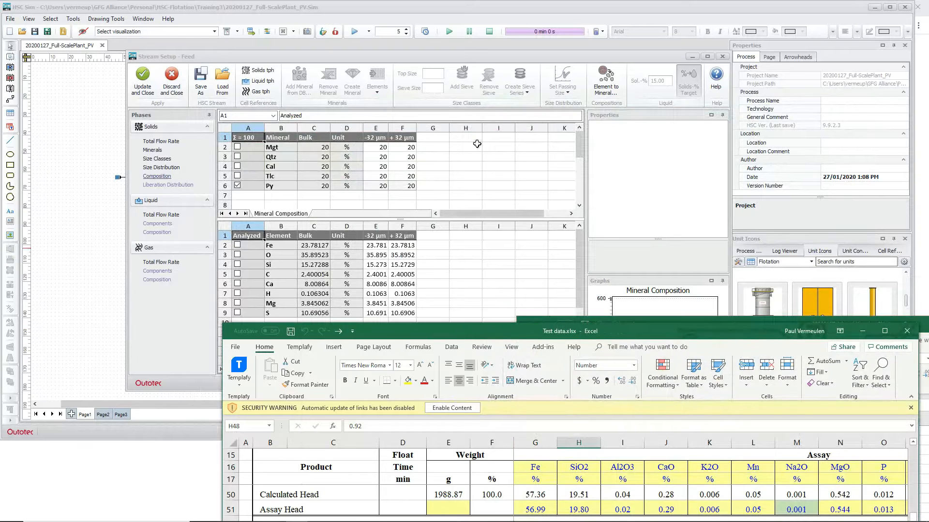
Step: Mark Fe, Si, Ca, Mg and S as analyzed elements in the Feed's elemental composition
{"action": "left_click", "coordinate": [387, 55]}
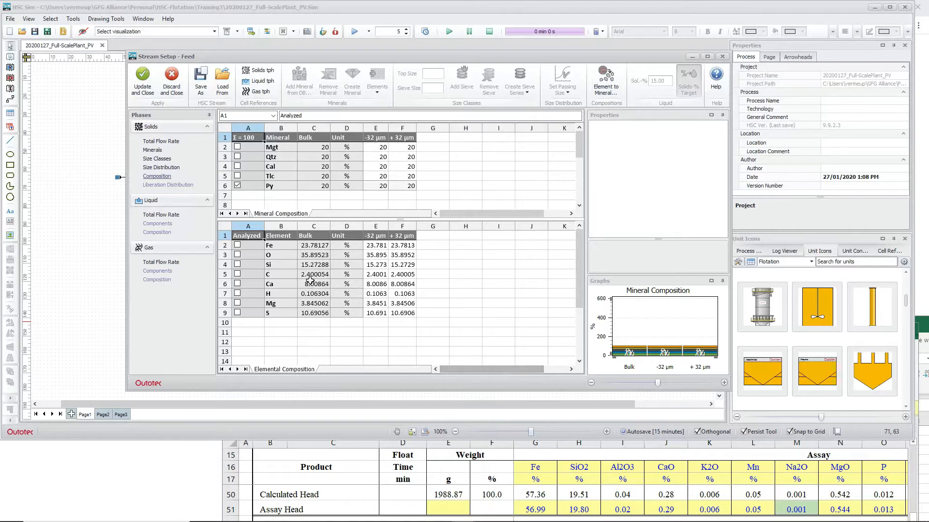
{"action": "left_click", "coordinate": [237, 245]}
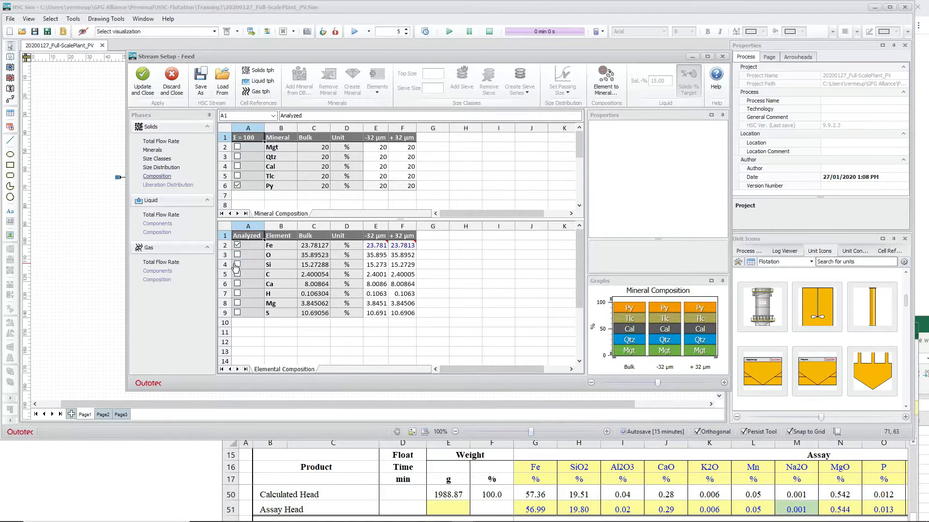
{"action": "left_click", "coordinate": [237, 264]}
{"action": "left_click", "coordinate": [237, 284]}
{"action": "left_click", "coordinate": [237, 303]}
{"action": "left_click", "coordinate": [237, 313]}
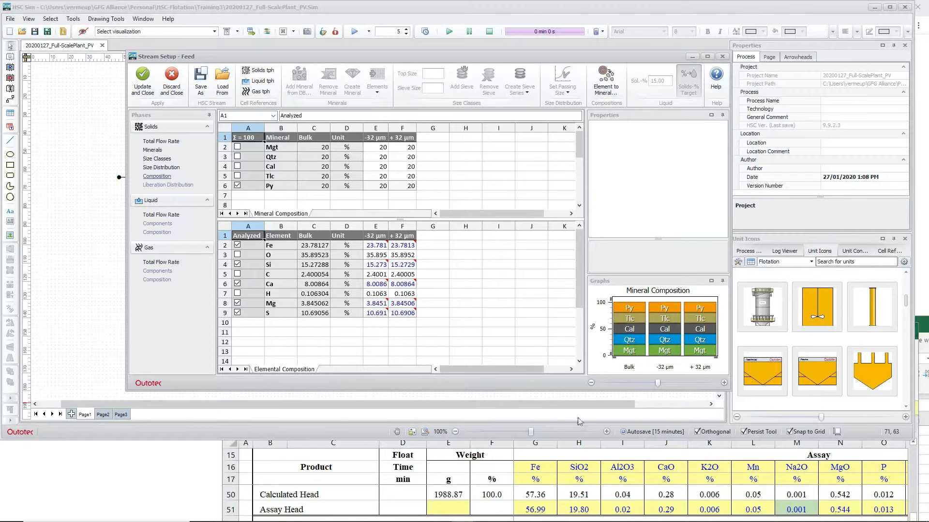
Step: Examine the stream assay table and the mineral kinetics tables on sheet MTS_H ST9 of Test data.xlsx
{"action": "left_click", "coordinate": [913, 518]}
{"action": "left_click_drag", "start_coordinate": [763, 336], "coordinate": [560, 44]}
{"action": "left_click_drag", "start_coordinate": [482, 395], "coordinate": [599, 400]}
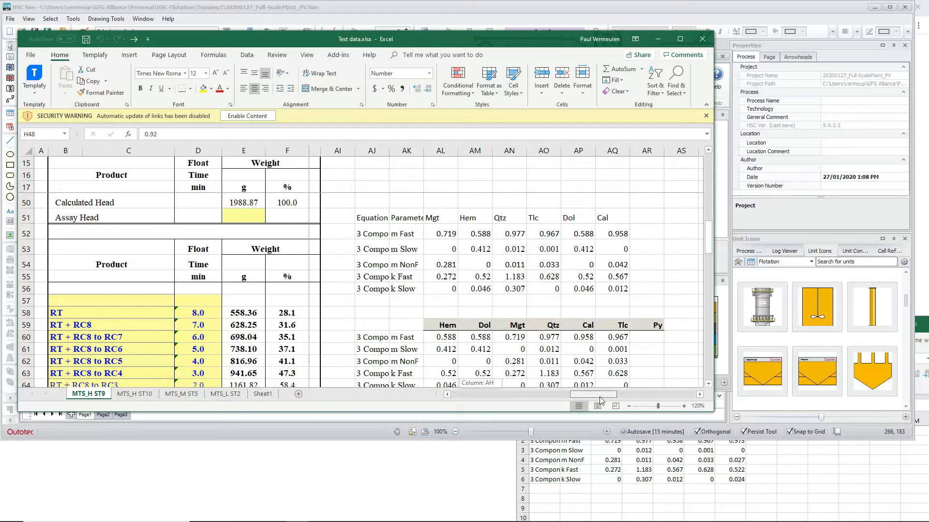
{"action": "left_click_drag", "start_coordinate": [600, 401], "coordinate": [600, 399]}
{"action": "scroll", "coordinate": [485, 313], "scroll_direction": "up", "scroll_amount": 6}
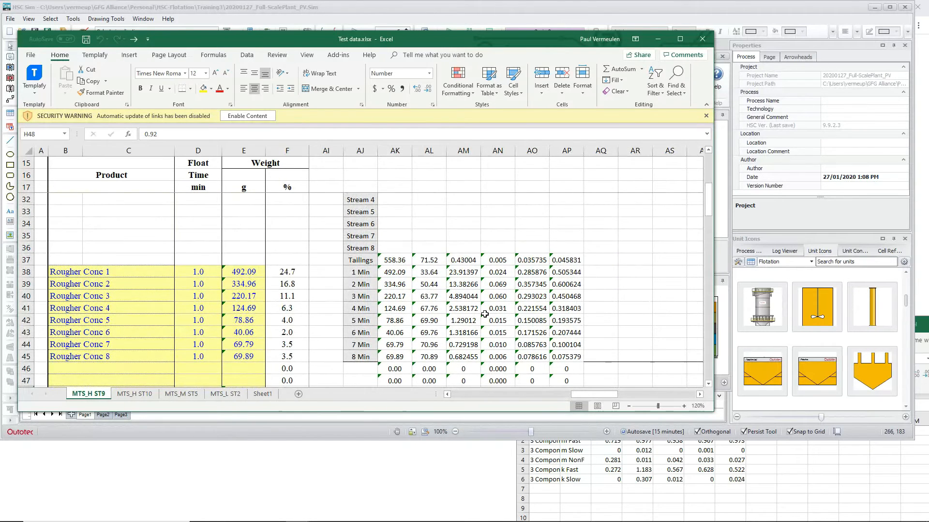
{"action": "scroll", "coordinate": [484, 314], "scroll_direction": "down", "scroll_amount": 2}
{"action": "scroll", "coordinate": [484, 313], "scroll_direction": "up", "scroll_amount": 5}
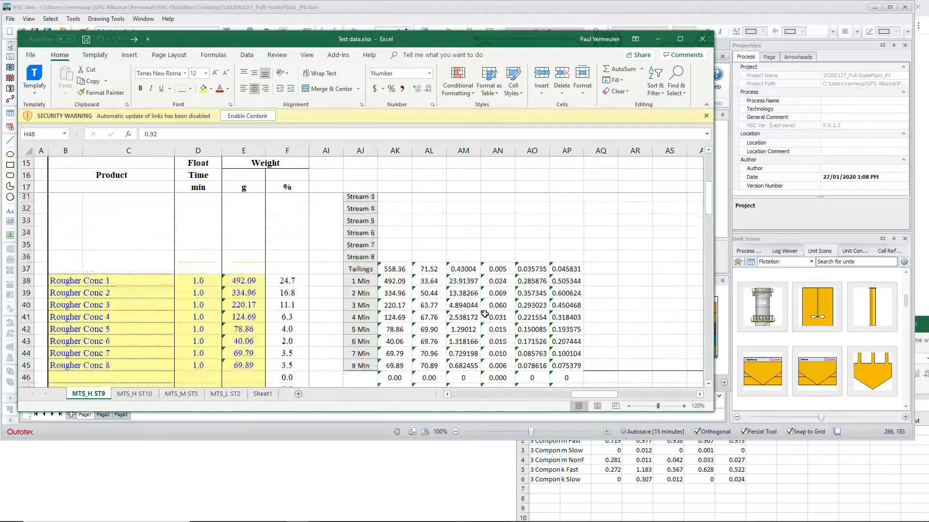
{"action": "scroll", "coordinate": [485, 313], "scroll_direction": "down", "scroll_amount": 2}
{"action": "scroll", "coordinate": [485, 314], "scroll_direction": "up", "scroll_amount": 1}
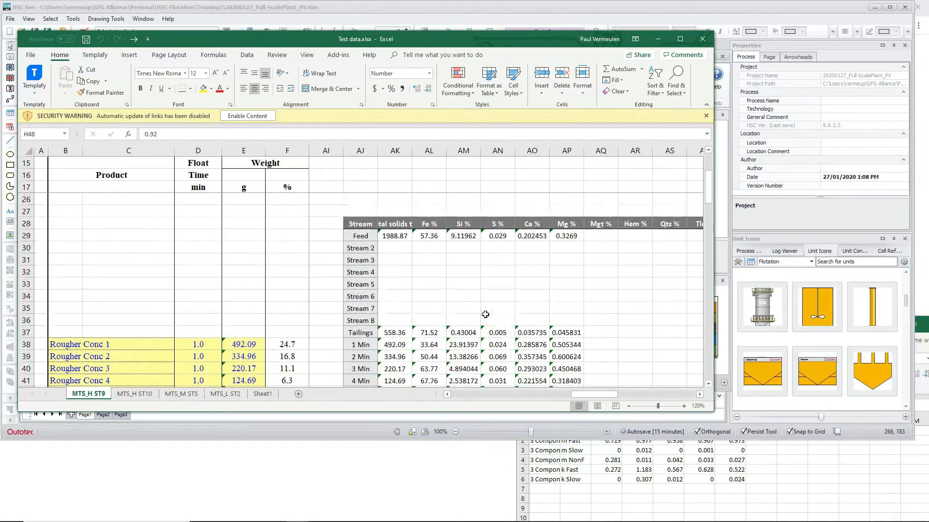
{"action": "scroll", "coordinate": [485, 314], "scroll_direction": "down", "scroll_amount": 9}
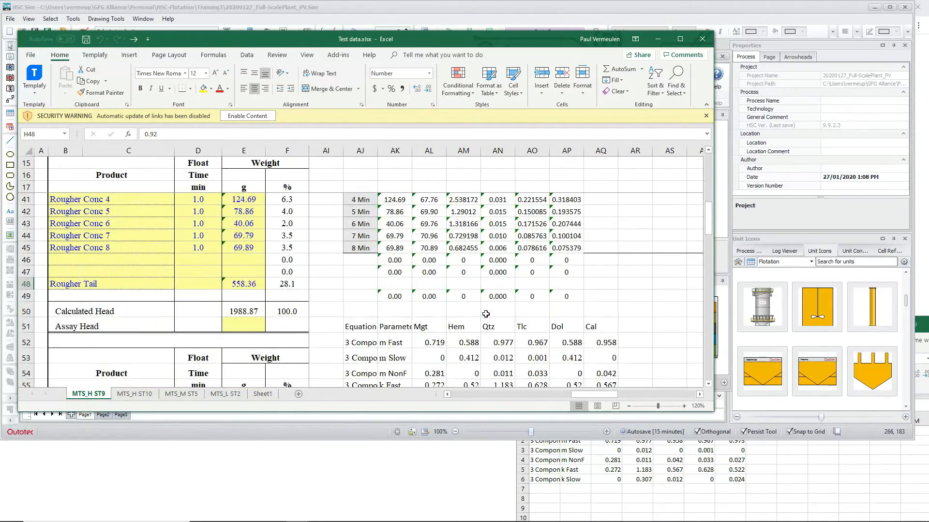
{"action": "scroll", "coordinate": [485, 315], "scroll_direction": "up", "scroll_amount": 2}
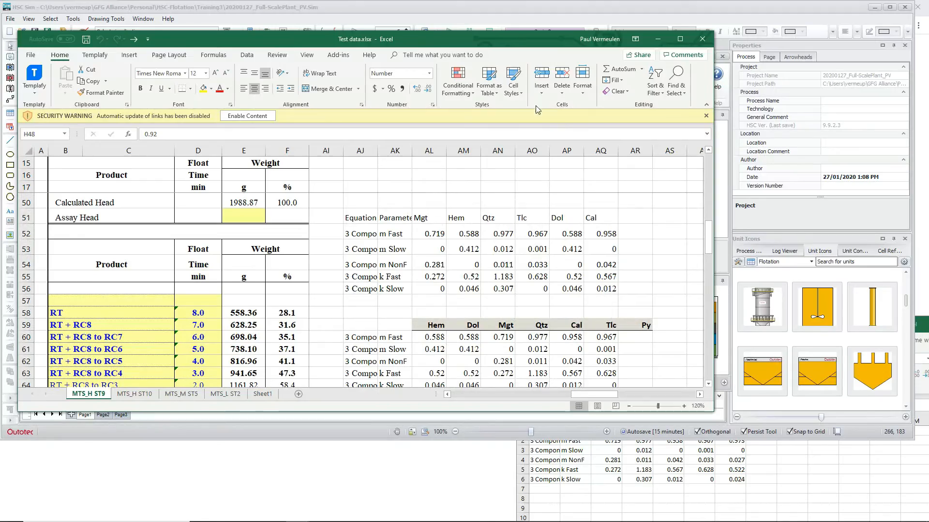
Step: Move the Test data.xlsx workbook aside and close it
{"action": "left_click_drag", "start_coordinate": [441, 41], "coordinate": [523, 85]}
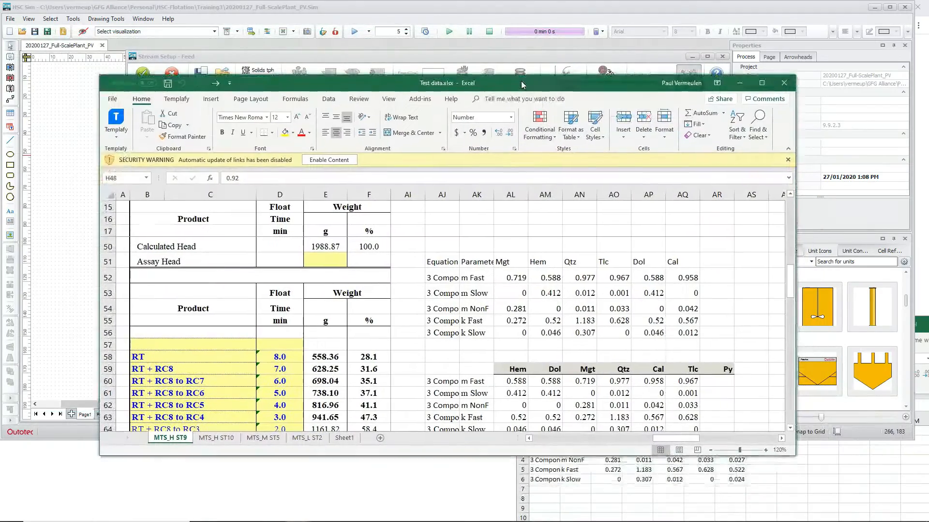
{"action": "left_click", "coordinate": [784, 86]}
{"action": "left_click", "coordinate": [465, 277]}
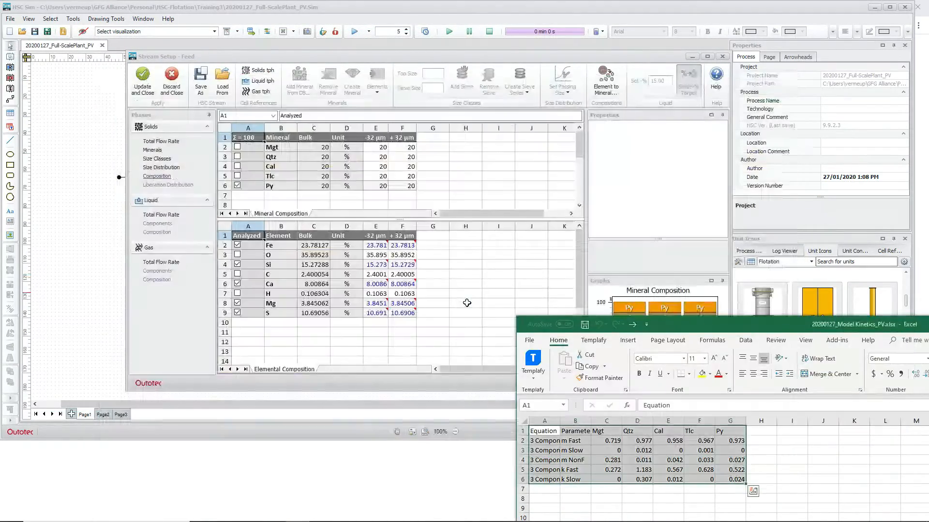
Step: Close the Feed's stream setup in HSC Sim, discarding its changes, and save the process
{"action": "left_click", "coordinate": [440, 60]}
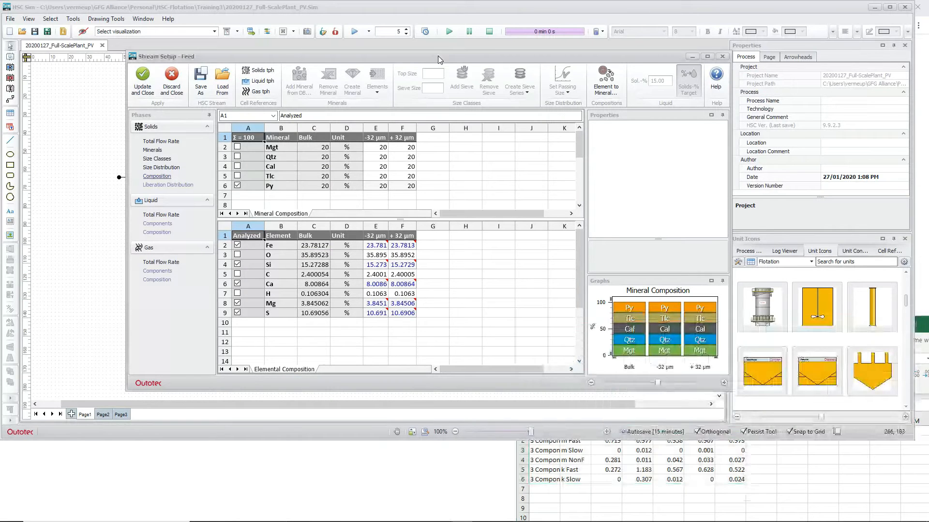
{"action": "left_click", "coordinate": [170, 81]}
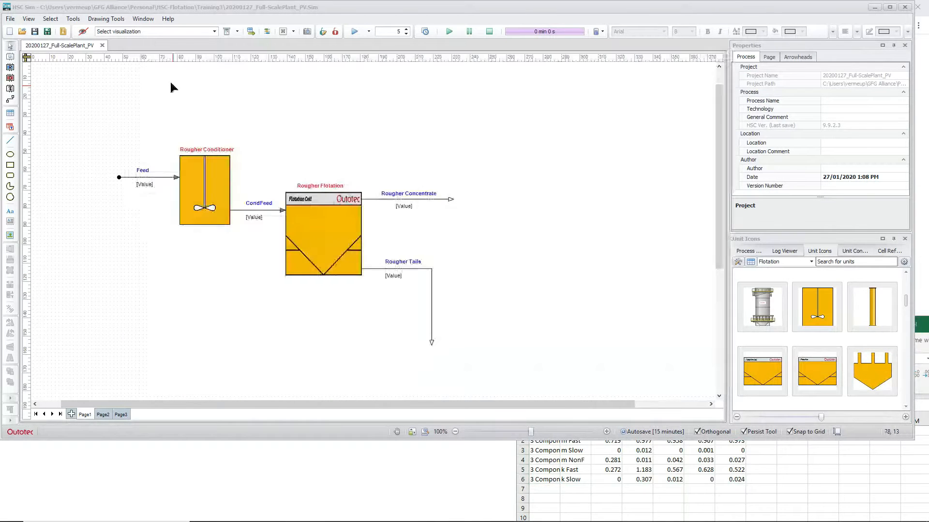
{"action": "left_click", "coordinate": [32, 31]}
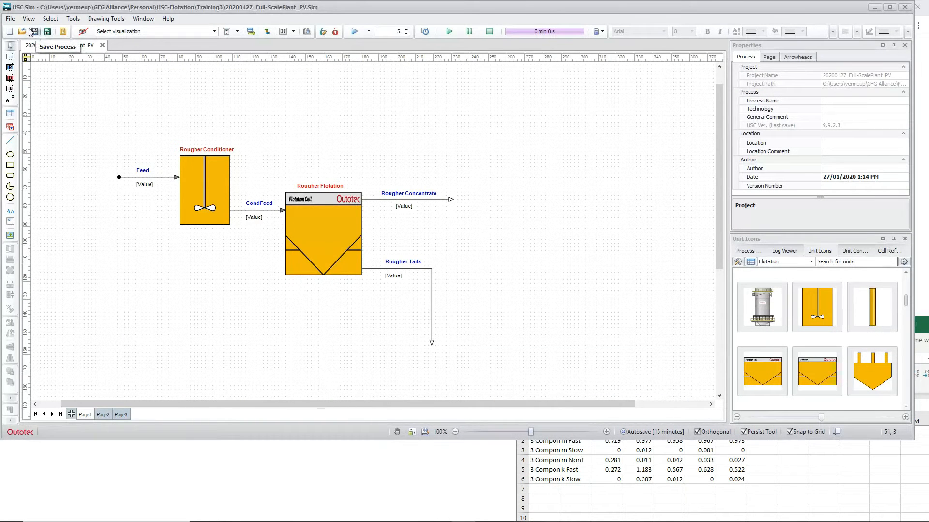
Step: Open the recently used process MTS_H_ST9 Rougher Data.Sim from the Training 2 folder
{"action": "left_click", "coordinate": [10, 19]}
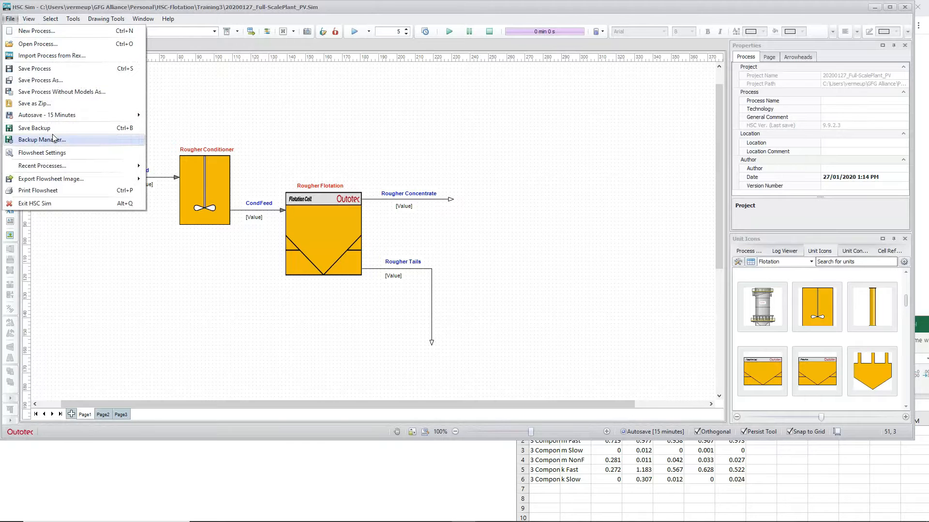
{"action": "mouse_move", "coordinate": [55, 167]}
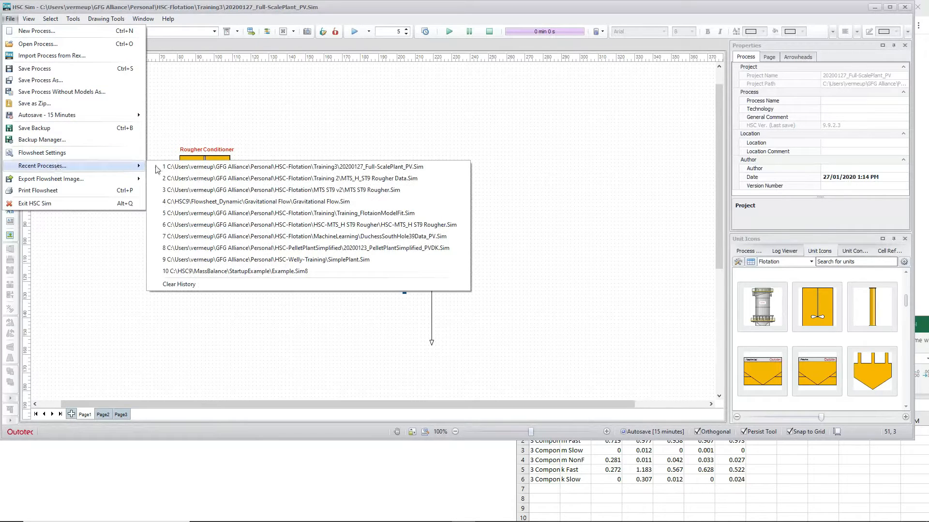
{"action": "left_click", "coordinate": [311, 178]}
{"action": "left_click", "coordinate": [456, 237]}
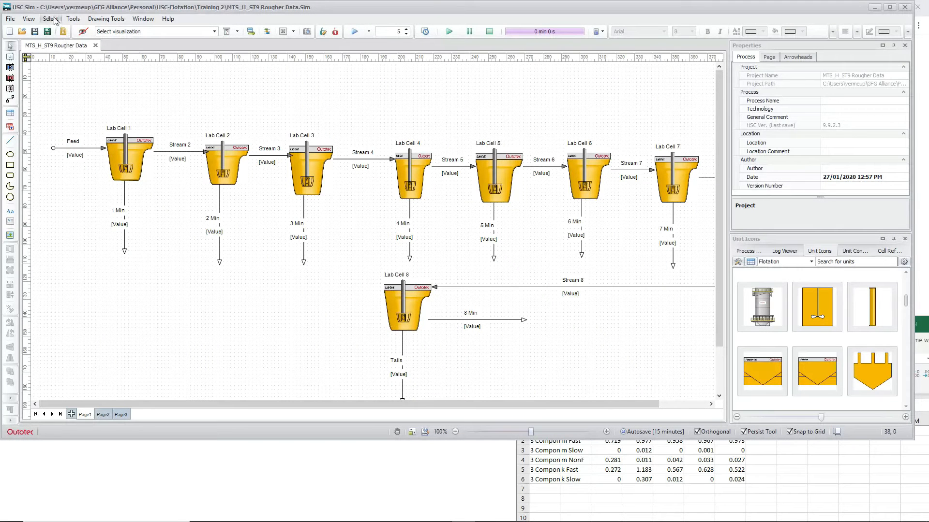
Step: Start the Mass Balance tool and show the measurement data of the lab flotation streams
{"action": "left_click", "coordinate": [74, 20]}
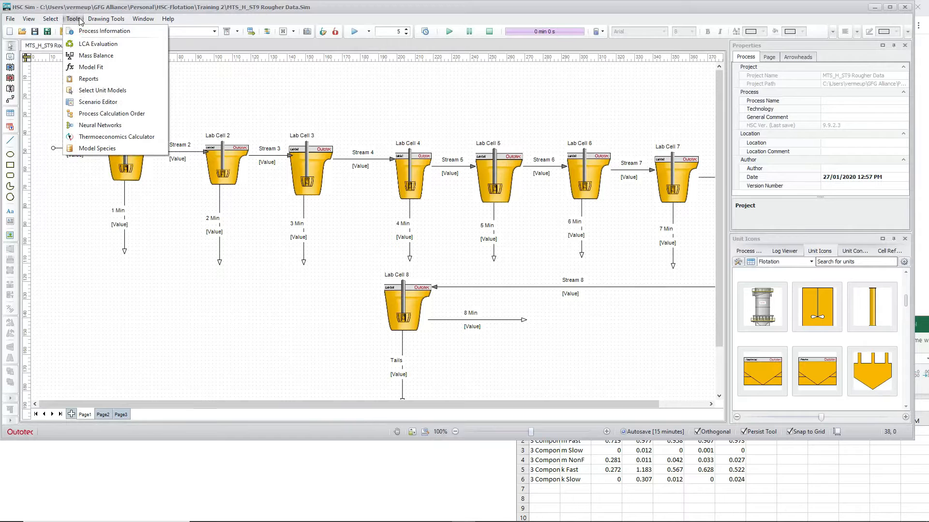
{"action": "left_click", "coordinate": [96, 56]}
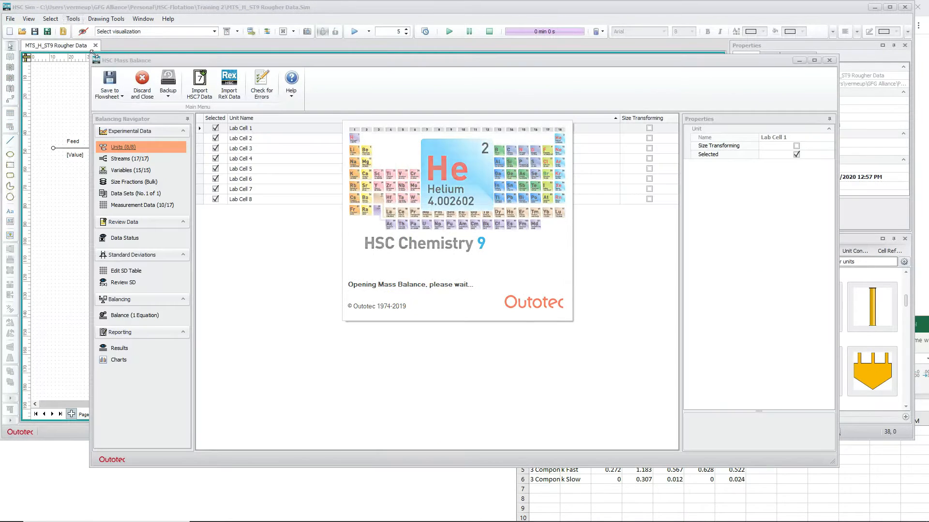
{"action": "left_click", "coordinate": [129, 206]}
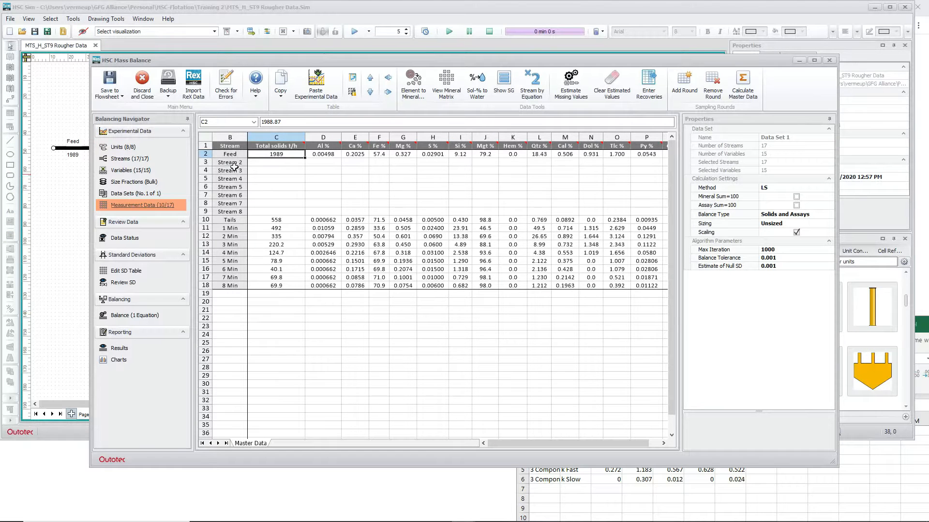
Step: Select the whole measurement data table from Stream through Info, and choose cell A8 of 20200127_Model Kinetics_PV.xlsx as the destination
{"action": "left_click_drag", "start_coordinate": [225, 146], "coordinate": [465, 288]}
{"action": "right_click", "coordinate": [464, 288]}
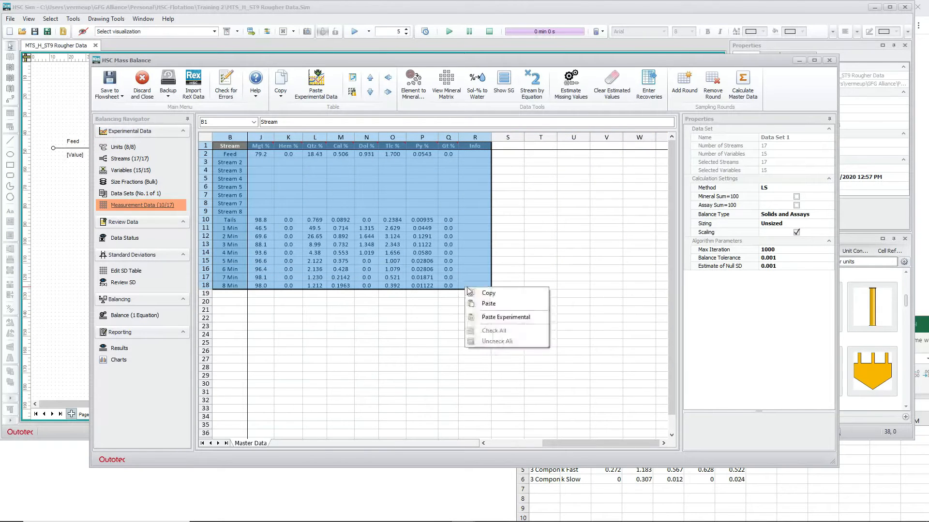
{"action": "left_click", "coordinate": [486, 303]}
{"action": "left_click", "coordinate": [770, 486]}
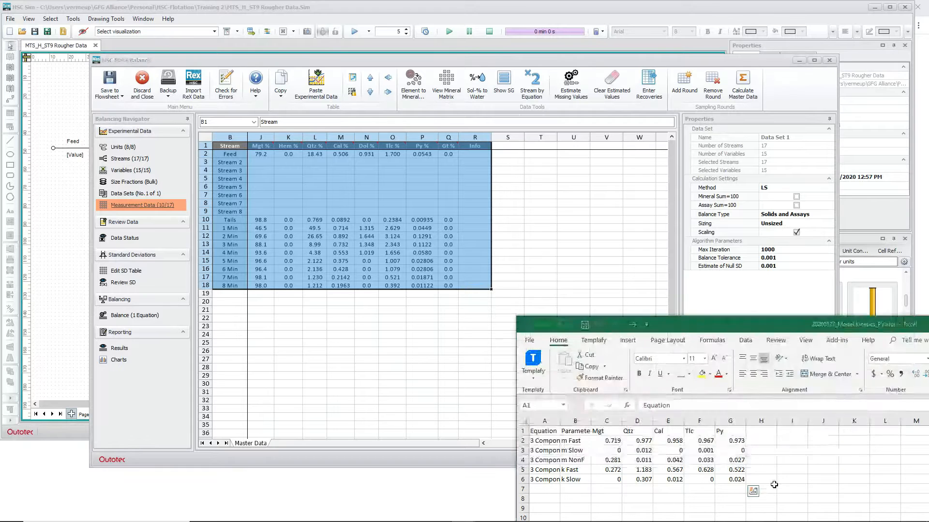
{"action": "scroll", "coordinate": [575, 469], "scroll_direction": "down", "scroll_amount": 2}
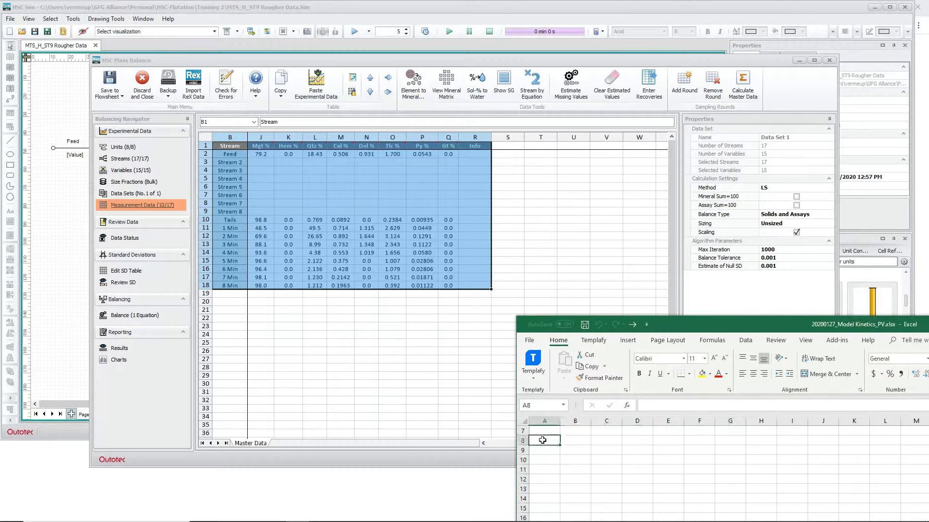
{"action": "left_click", "coordinate": [544, 441]}
{"action": "right_click", "coordinate": [544, 441]}
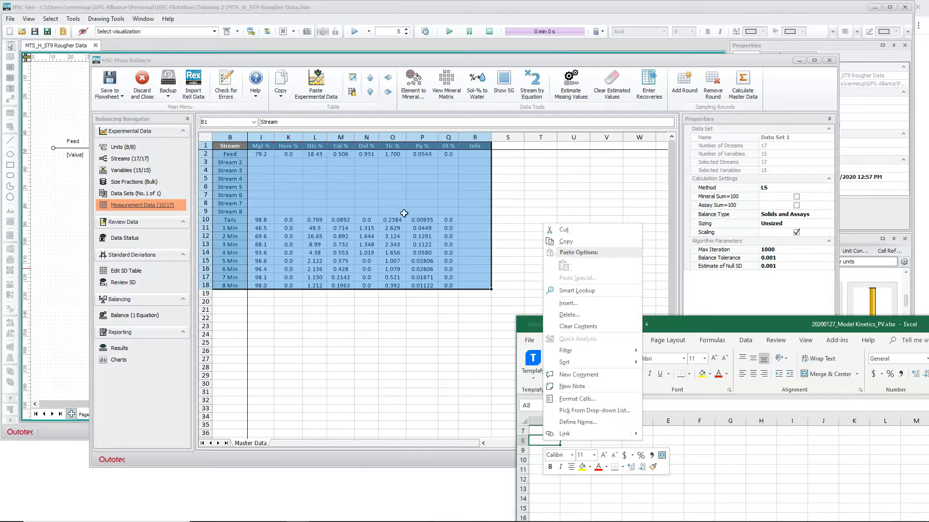
{"action": "left_click", "coordinate": [238, 121]}
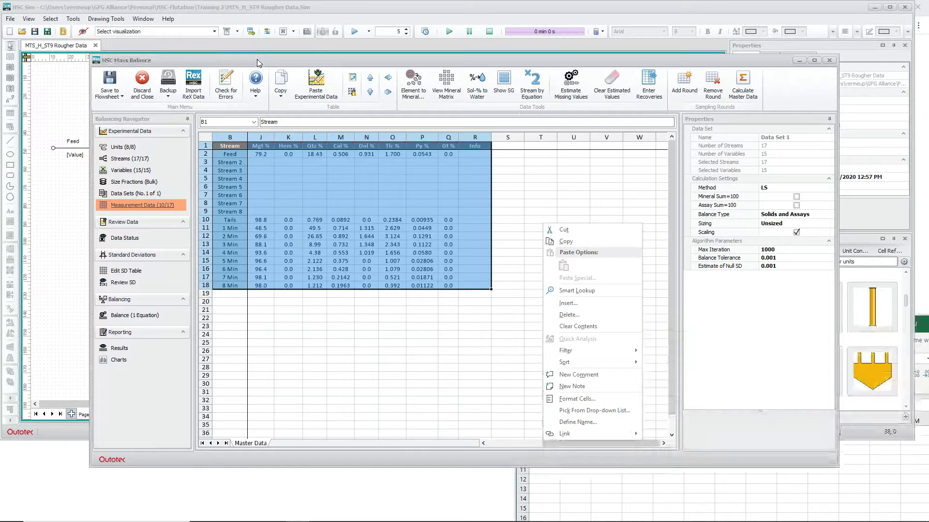
Step: Copy the selected measurement data and paste it at cell A8 of 20200127_Model Kinetics_PV.xlsx, with the workbook arranged to show the whole table
{"action": "right_click", "coordinate": [229, 148]}
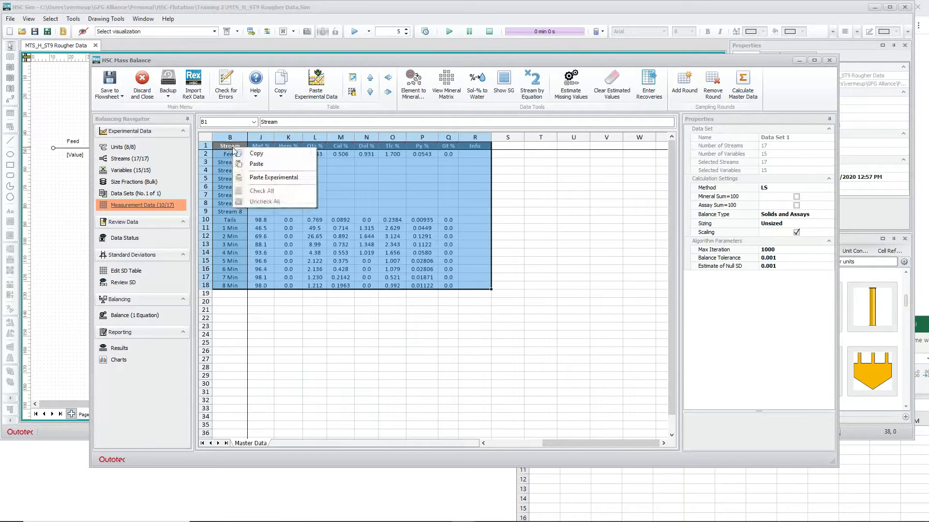
{"action": "left_click", "coordinate": [261, 154]}
{"action": "left_click", "coordinate": [734, 494]}
{"action": "left_click", "coordinate": [537, 440]}
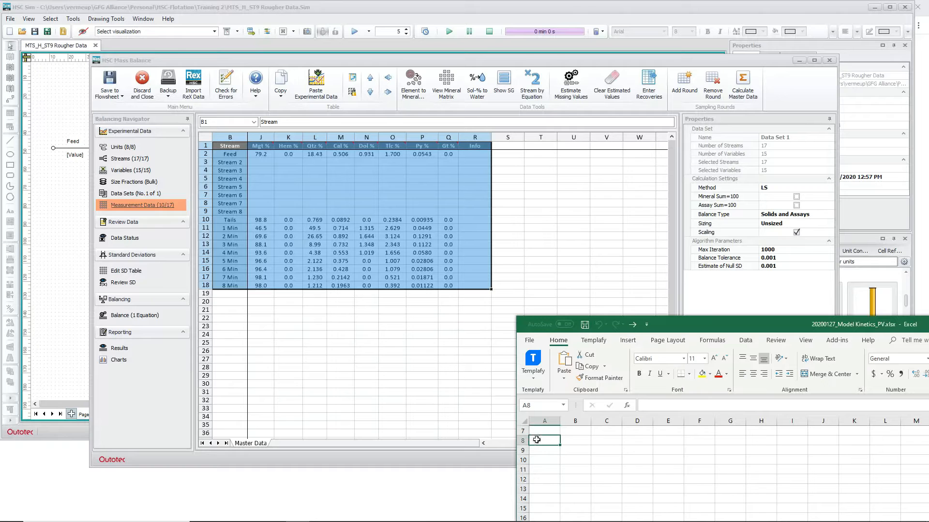
{"action": "right_click", "coordinate": [539, 442]}
{"action": "left_click", "coordinate": [558, 266]}
{"action": "left_click_drag", "start_coordinate": [681, 329], "coordinate": [530, 231]}
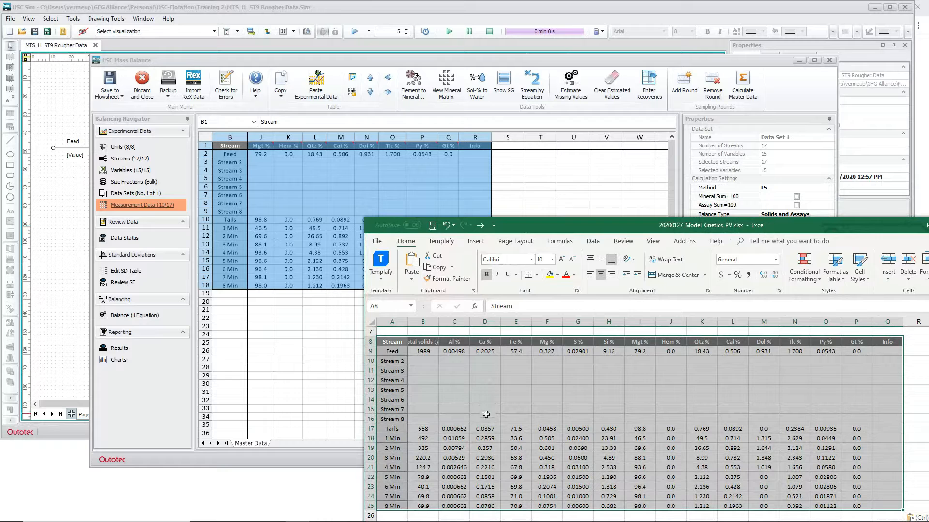
Step: Freeze the worksheet panes at cell C10 and check how the pasted table scrolls
{"action": "left_click", "coordinate": [425, 362]}
{"action": "left_click", "coordinate": [465, 361]}
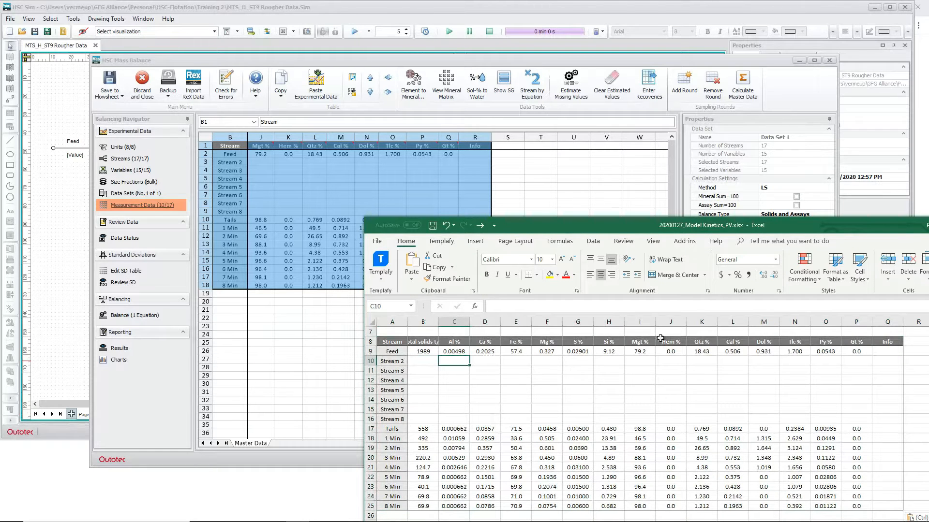
{"action": "left_click", "coordinate": [653, 241]}
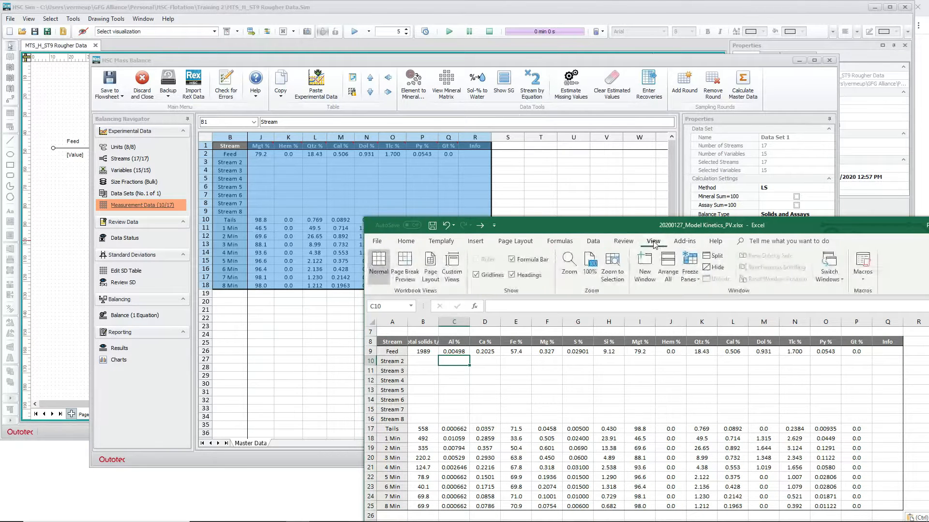
{"action": "left_click", "coordinate": [690, 275]}
{"action": "left_click", "coordinate": [711, 300]}
{"action": "scroll", "coordinate": [460, 412], "scroll_direction": "down", "scroll_amount": 1}
{"action": "scroll", "coordinate": [461, 412], "scroll_direction": "down", "scroll_amount": 2}
{"action": "scroll", "coordinate": [459, 410], "scroll_direction": "up", "scroll_amount": 3}
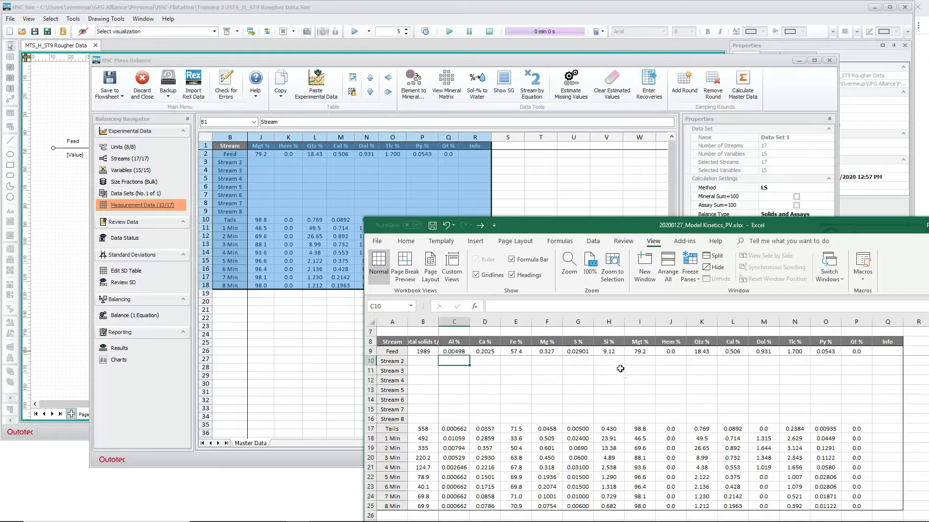
Step: Move the kinetics workbook lower on the desktop and close Mass Balance without saving changes to the flowsheet
{"action": "left_click_drag", "start_coordinate": [631, 231], "coordinate": [645, 383]}
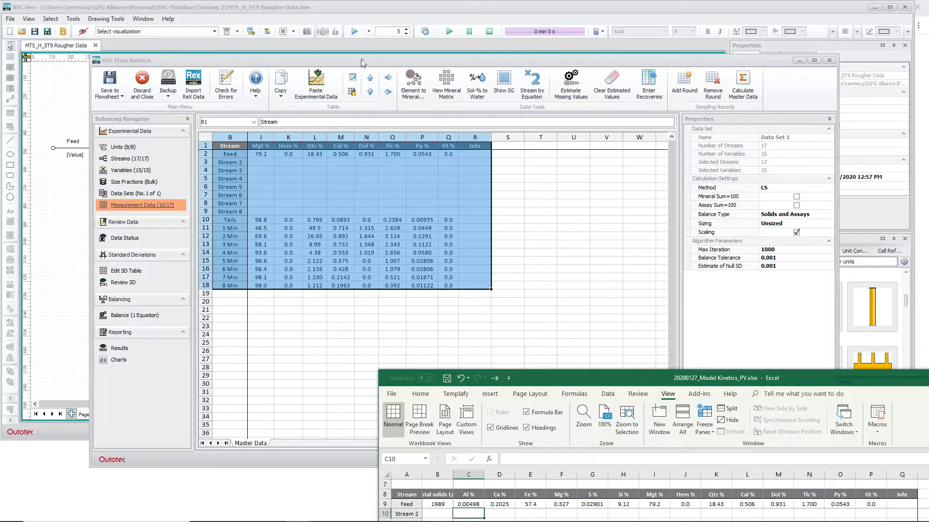
{"action": "left_click", "coordinate": [830, 61]}
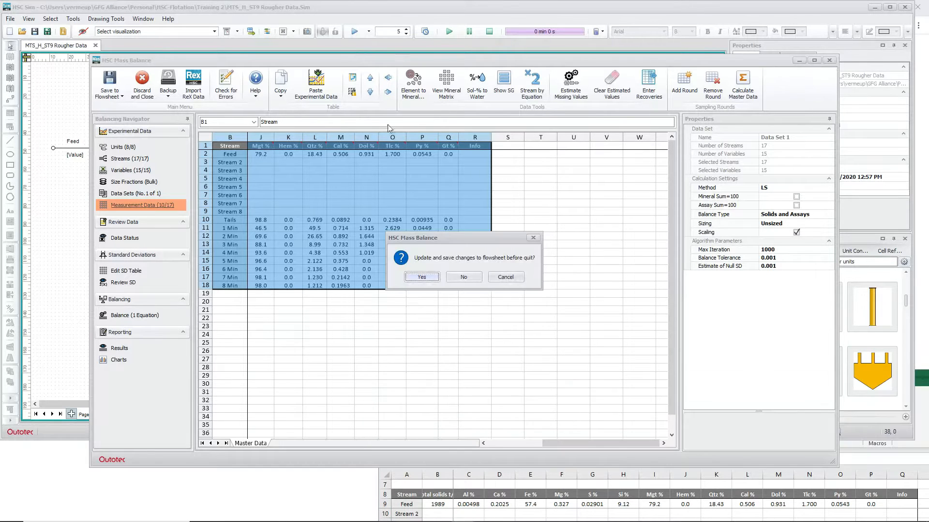
{"action": "left_click", "coordinate": [462, 277]}
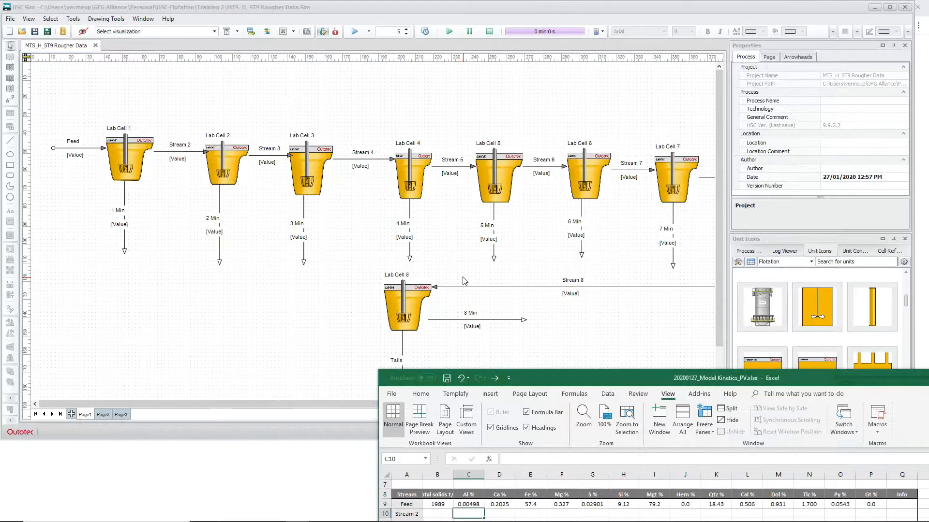
Step: Open the recent process 20200127_Full-ScalePlant_PV.Sim in place of the lab test flowsheet
{"action": "left_click", "coordinate": [17, 11]}
{"action": "left_click", "coordinate": [10, 19]}
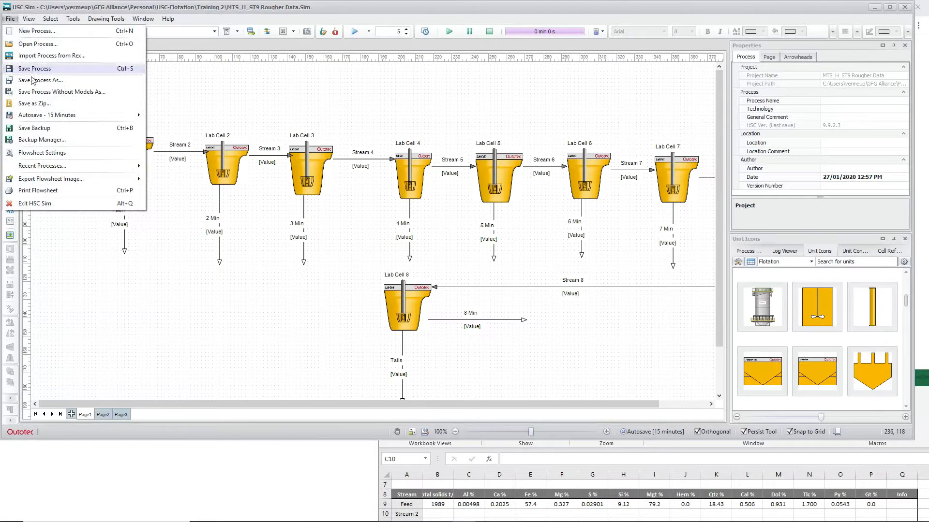
{"action": "mouse_move", "coordinate": [92, 167]}
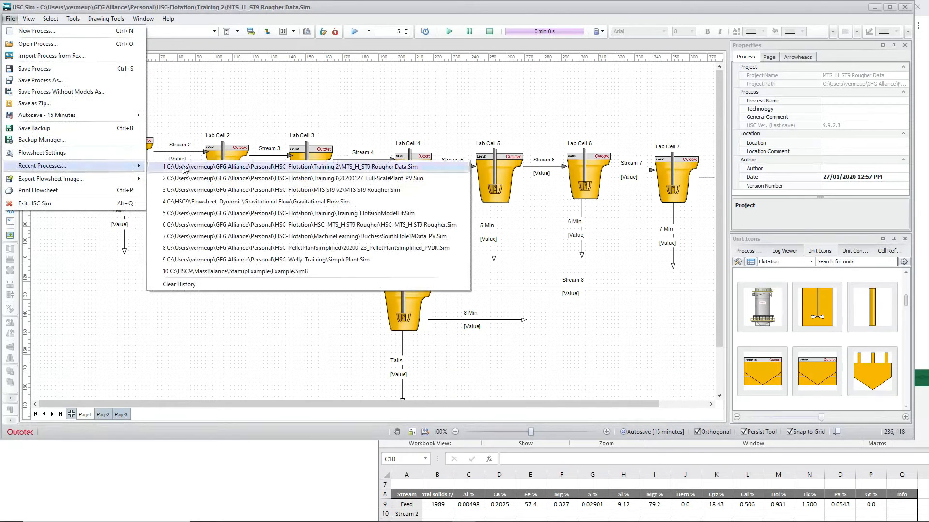
{"action": "left_click", "coordinate": [299, 179]}
{"action": "left_click", "coordinate": [451, 237]}
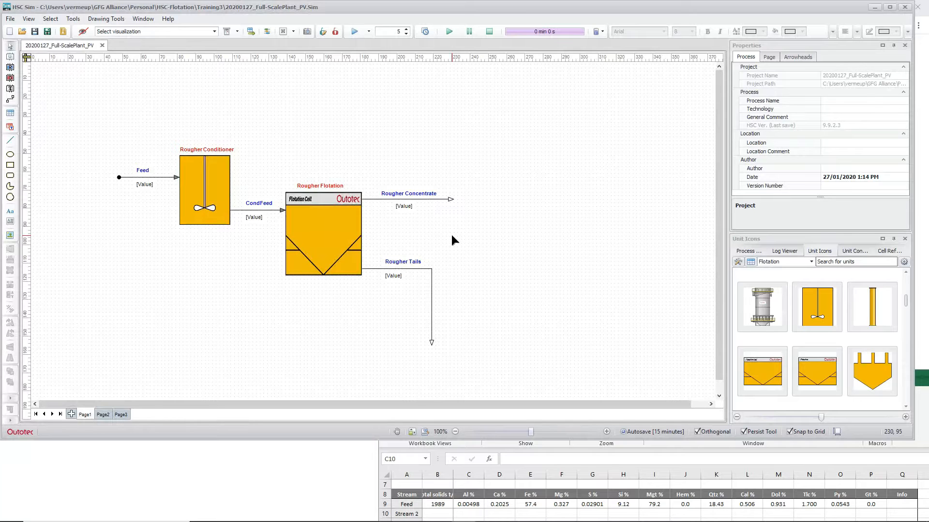
Step: Open the Feed stream's setup, look at its solids composition, and open the mineral database from its minerals page
{"action": "double_click", "coordinate": [154, 176]}
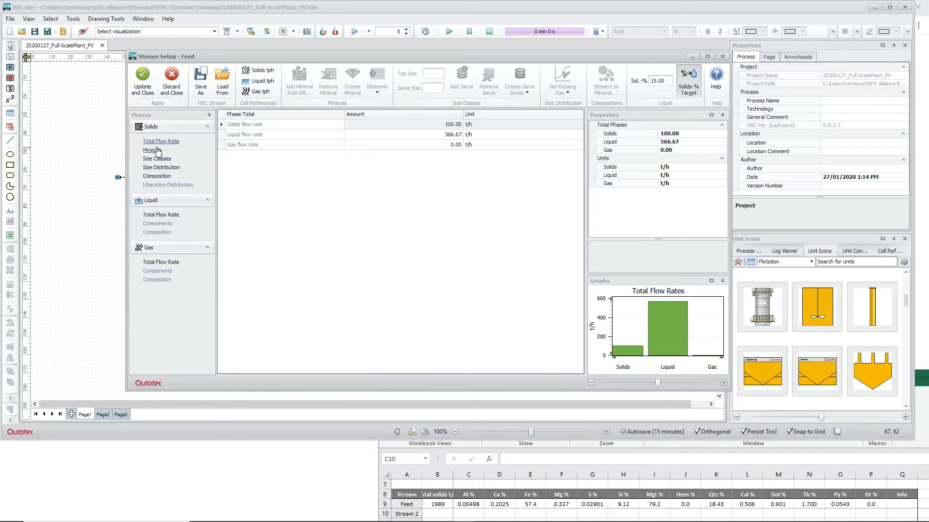
{"action": "left_click", "coordinate": [156, 177]}
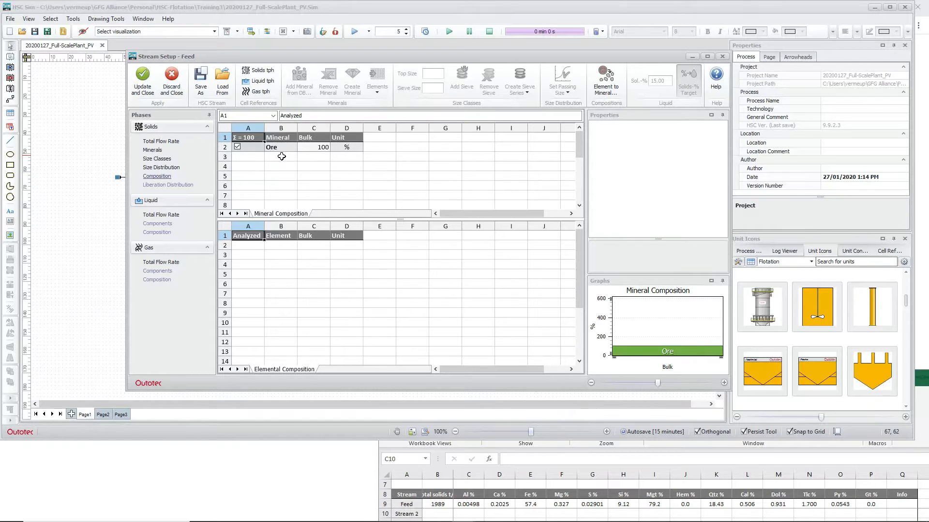
{"action": "left_click", "coordinate": [153, 150]}
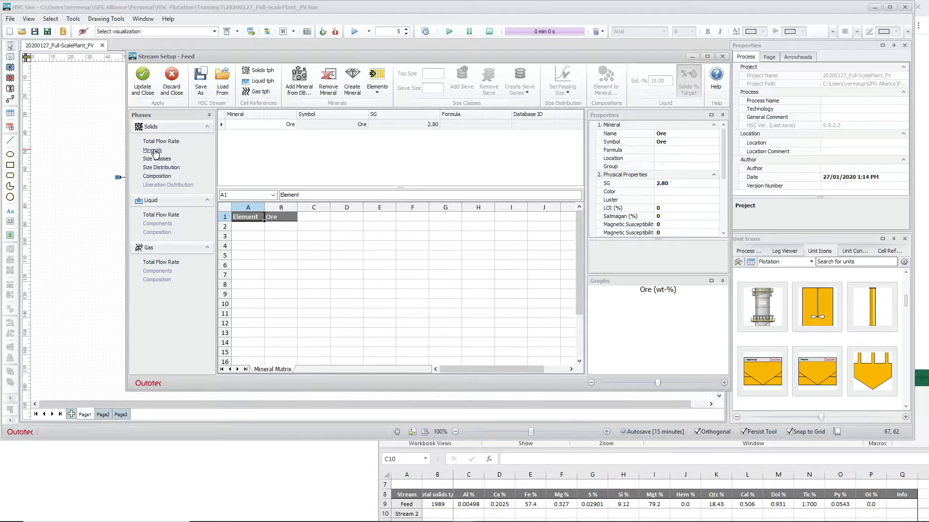
{"action": "left_click", "coordinate": [299, 91]}
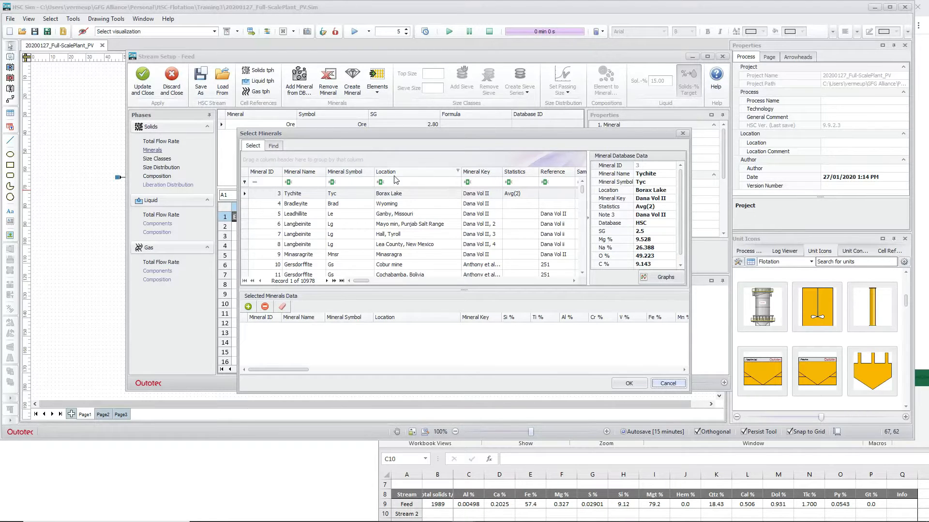
Step: Find the stoichiometric Magnetite (Fe3O4) and Hematite (Fe2O3) in the database and add both to the selected minerals
{"action": "left_click", "coordinate": [308, 184]}
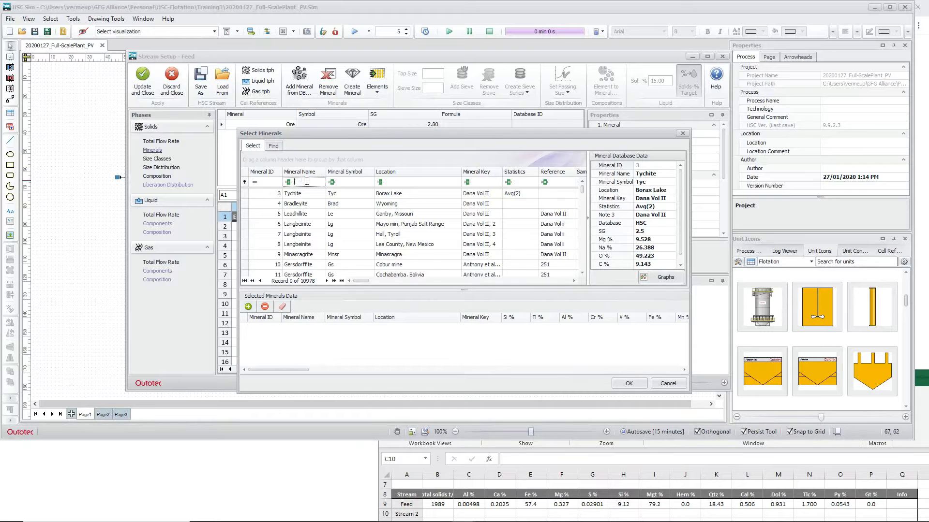
{"action": "type", "text": "mag"}
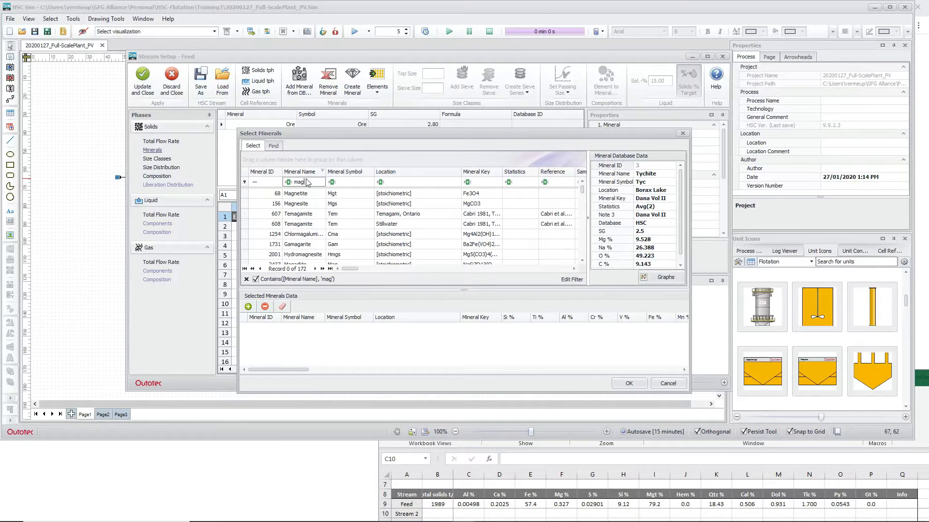
{"action": "double_click", "coordinate": [305, 198]}
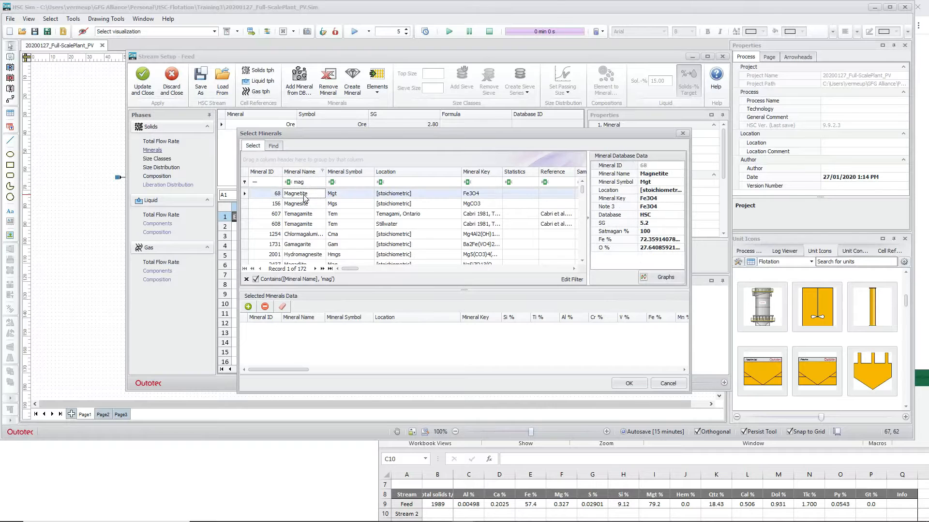
{"action": "left_click", "coordinate": [294, 186]}
{"action": "type", "text": "hem"}
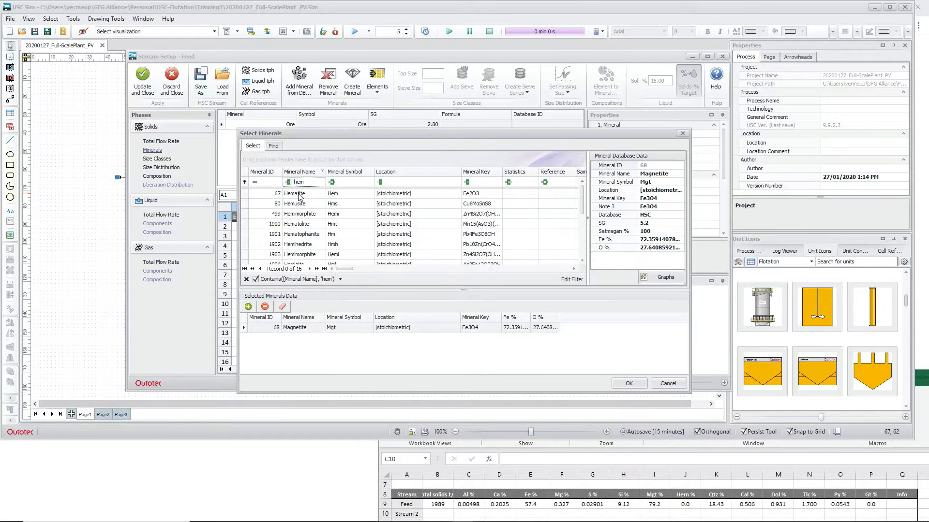
{"action": "double_click", "coordinate": [304, 193]}
Step: Find the stoichiometric Quartz (SiO2) and Calcite (CaCO3) and add both to the selected minerals
{"action": "left_click", "coordinate": [286, 183]}
{"action": "type", "text": "quar"}
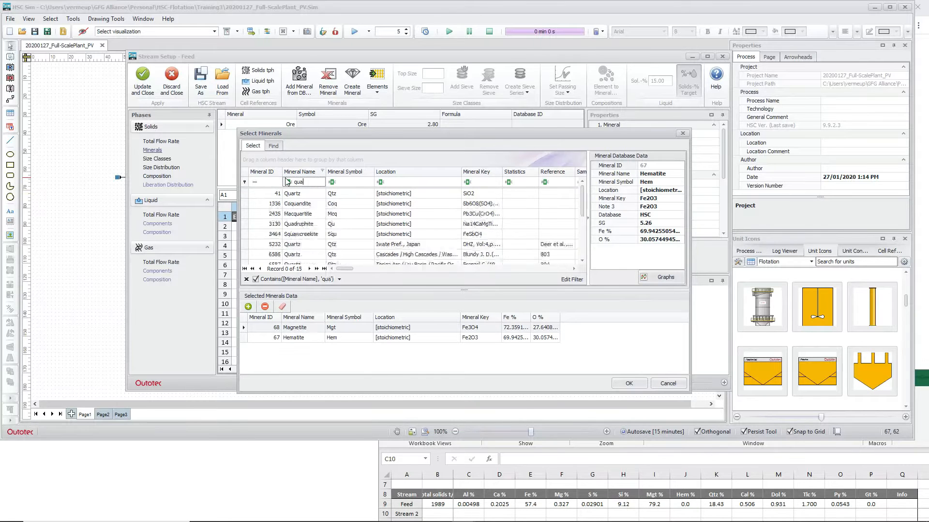
{"action": "left_click", "coordinate": [299, 195]}
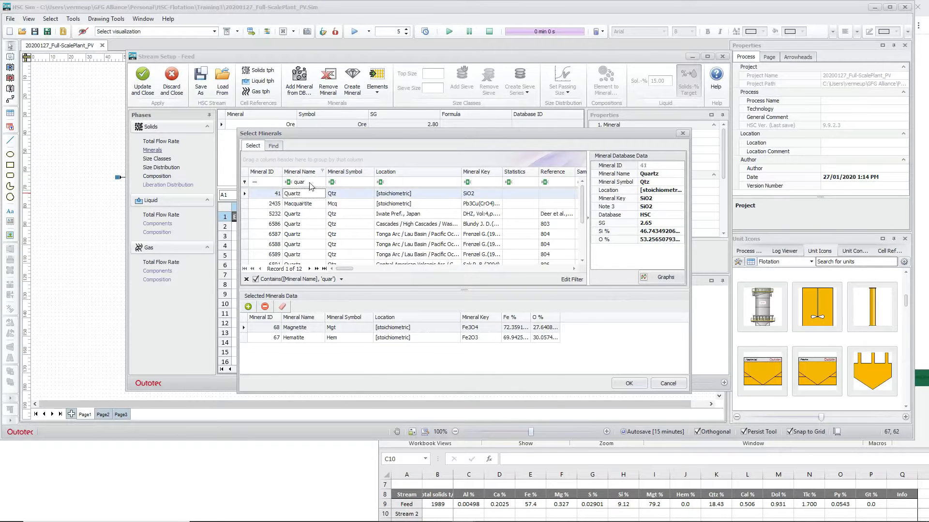
{"action": "left_click", "coordinate": [283, 185]}
{"action": "type", "text": "cal"}
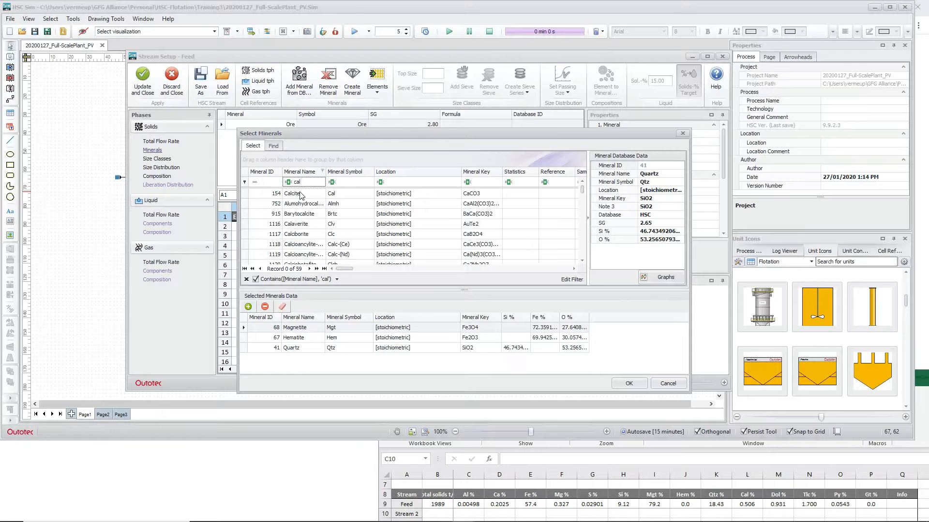
{"action": "double_click", "coordinate": [301, 195]}
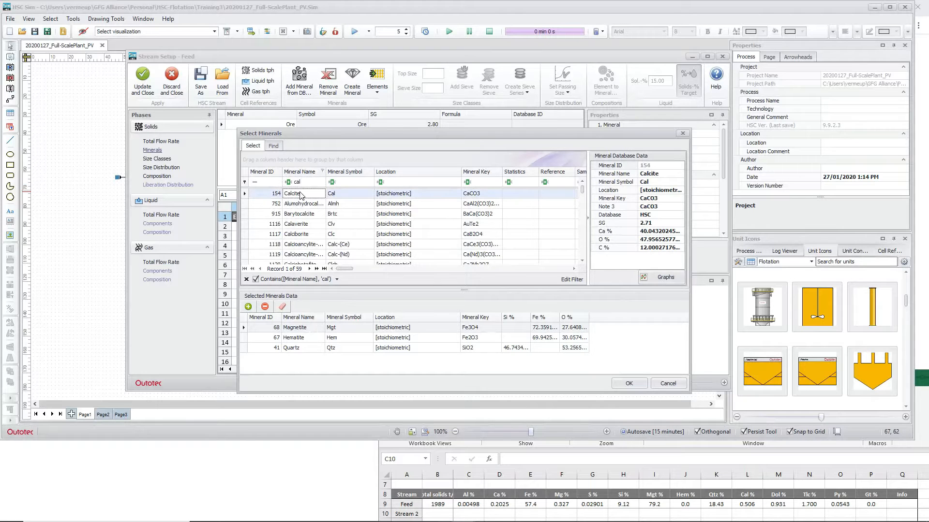
Step: Find the stoichiometric Dolomite (CaMg(CO3)2) and Talc and add both to the selected minerals
{"action": "left_click", "coordinate": [301, 183]}
{"action": "type", "text": "dol"}
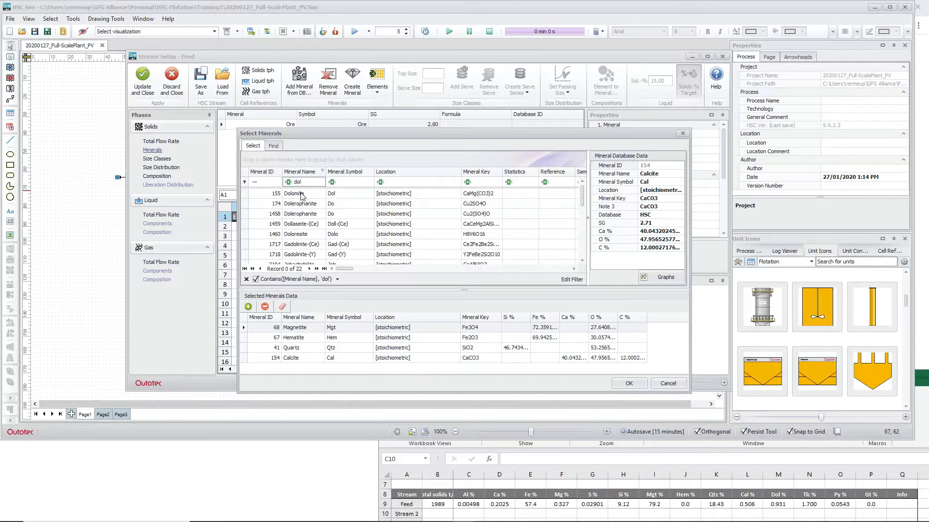
{"action": "double_click", "coordinate": [301, 194]}
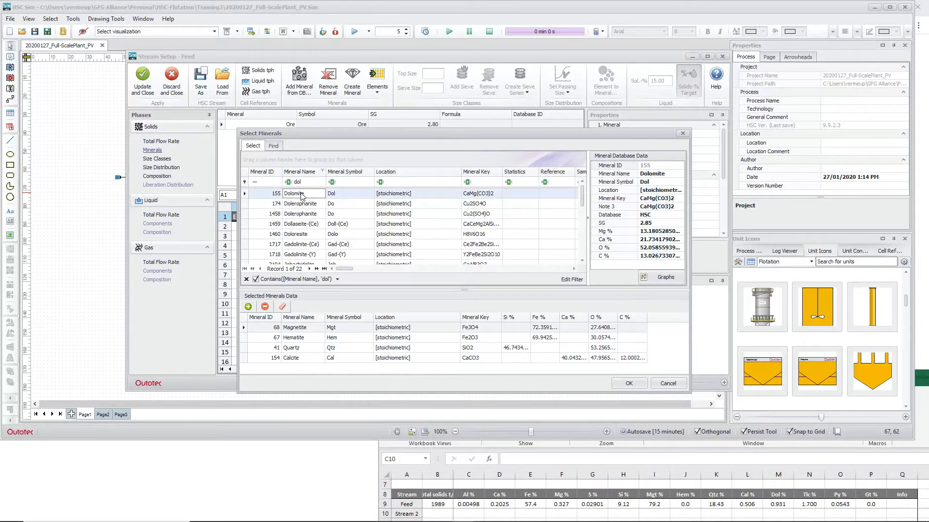
{"action": "left_click", "coordinate": [286, 184]}
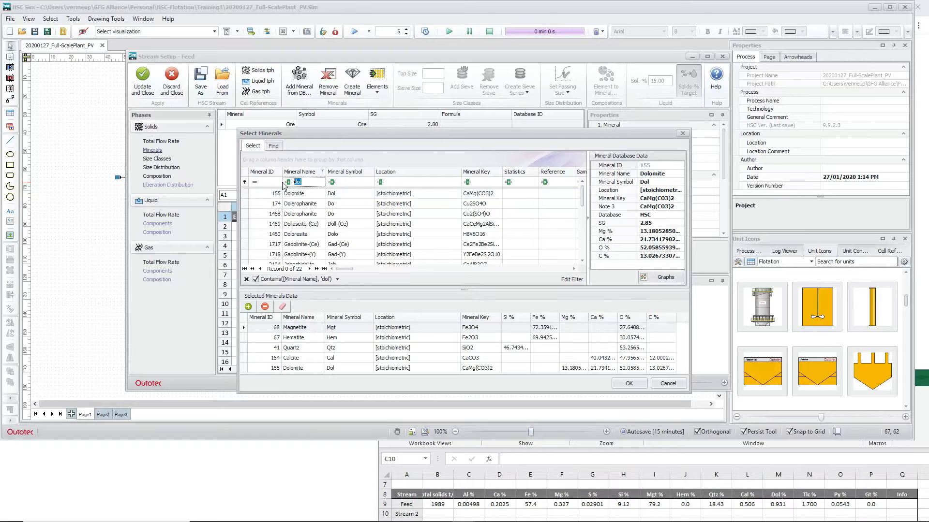
{"action": "type", "text": "ta"}
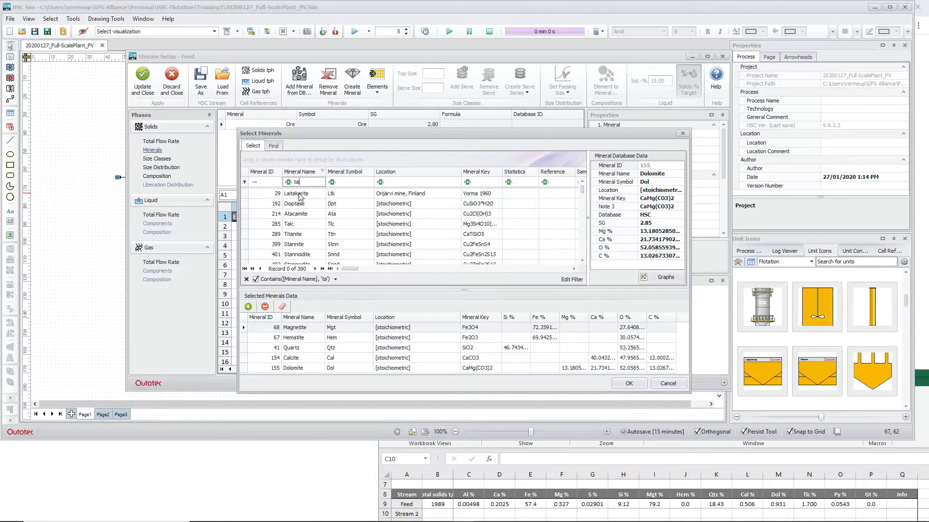
{"action": "double_click", "coordinate": [299, 225]}
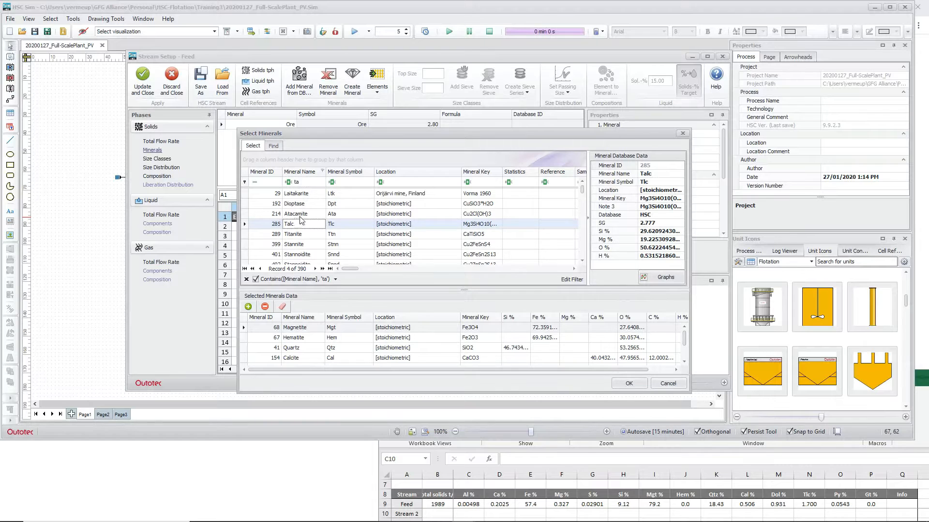
Step: Add the stoichiometric Pyrite (FeS2) and Goethite (FeOOH, ID 64), check the selected minerals list, and accept the selection for the Feed
{"action": "left_click", "coordinate": [289, 183]}
{"action": "type", "text": "pyr"}
{"action": "left_click", "coordinate": [295, 214]}
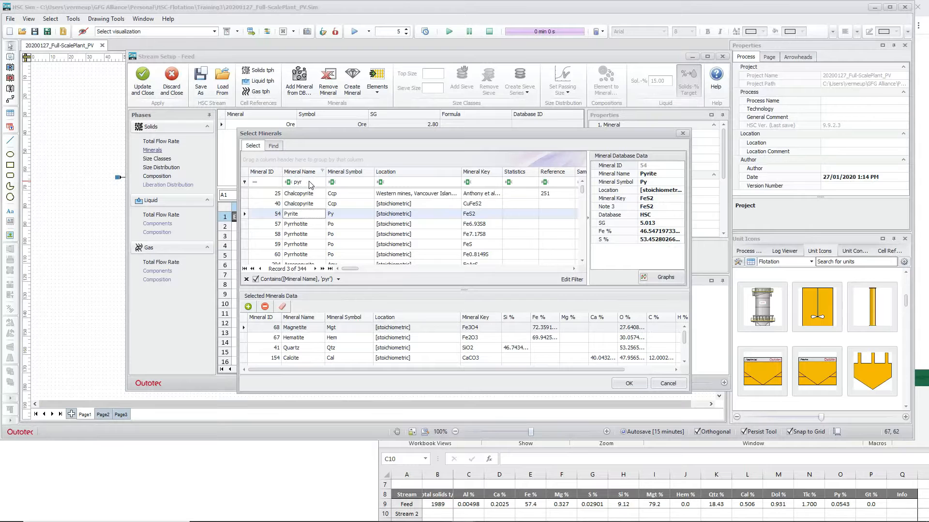
{"action": "left_click", "coordinate": [289, 183]}
{"action": "type", "text": "goe"}
{"action": "left_click", "coordinate": [300, 195]}
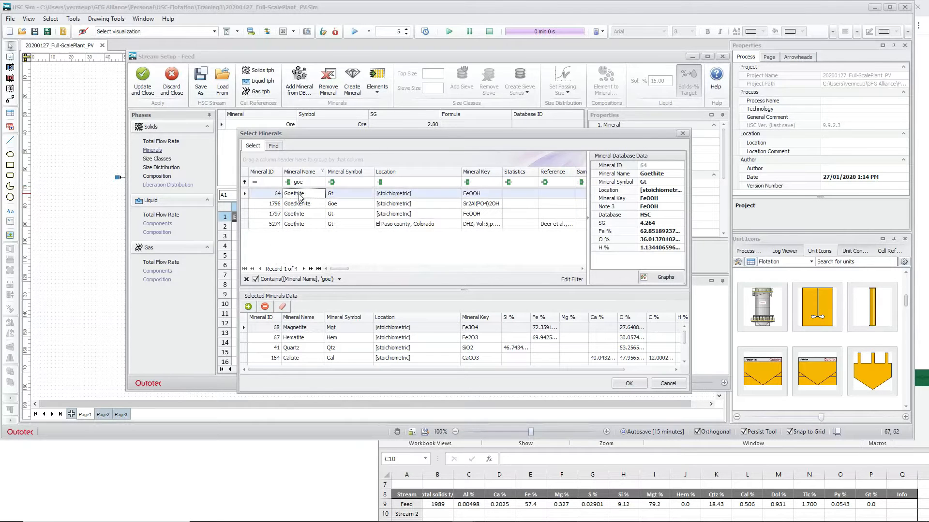
{"action": "left_click_drag", "start_coordinate": [685, 340], "coordinate": [685, 355]}
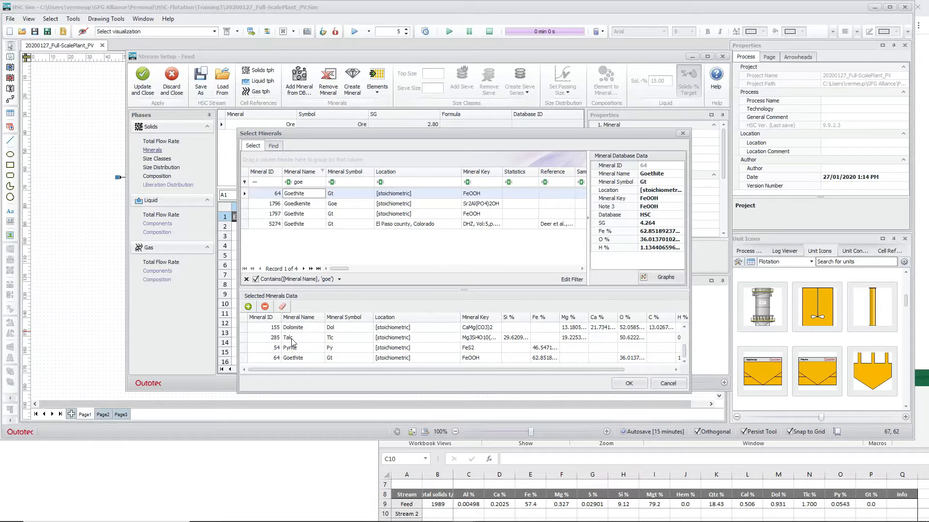
{"action": "left_click", "coordinate": [629, 383]}
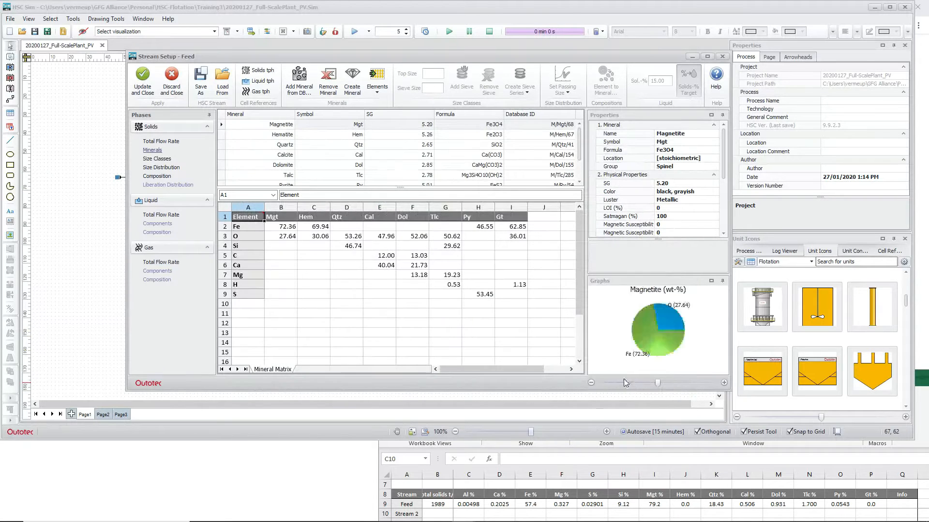
Step: Add a 32 µm sieve to the Feed stream's size classes
{"action": "left_click", "coordinate": [161, 159]}
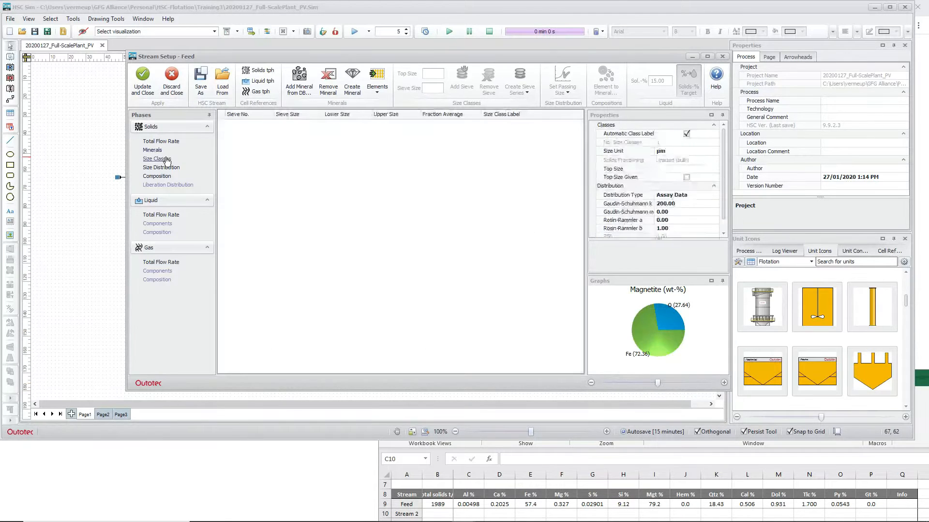
{"action": "left_click", "coordinate": [433, 88]}
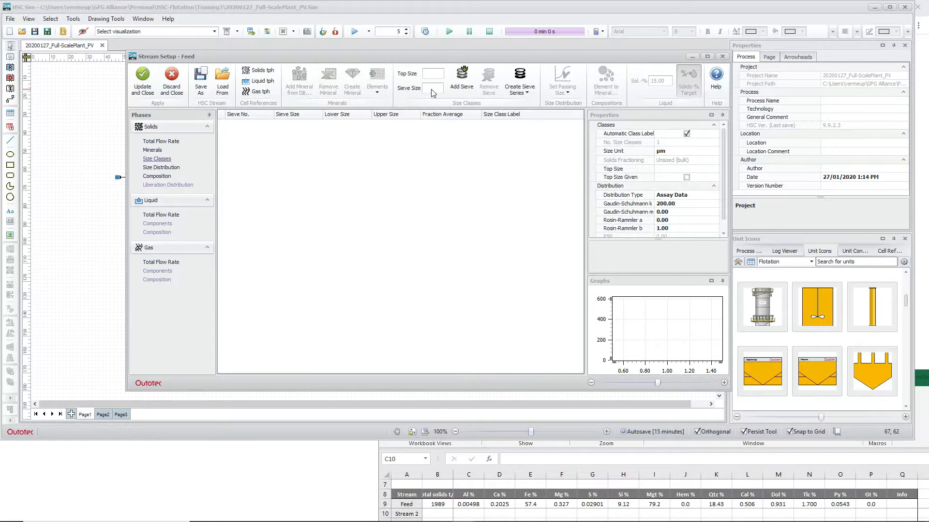
{"action": "type", "text": "32"}
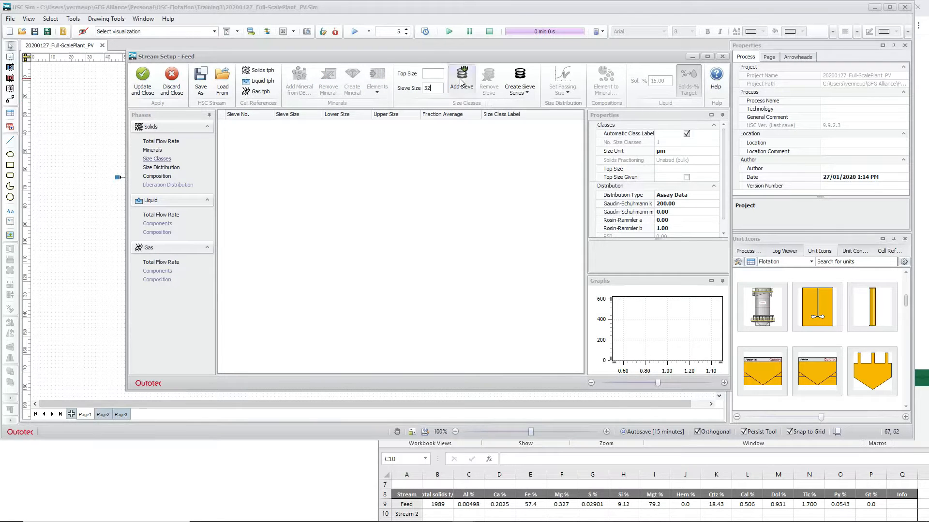
{"action": "left_click", "coordinate": [462, 80]}
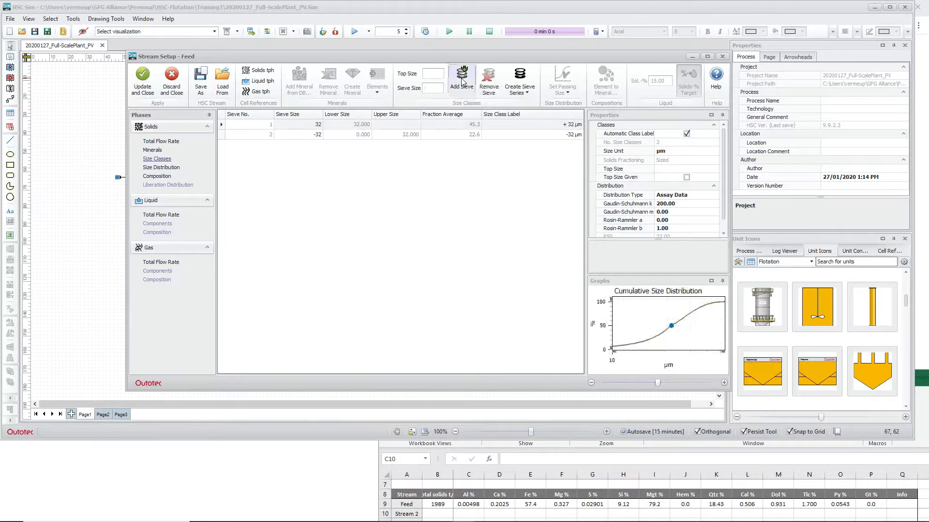
Step: Set the Feed's weight retained to 20% for the +32 µm class and 80% for the -32 µm class, and open its solids composition
{"action": "left_click", "coordinate": [162, 143]}
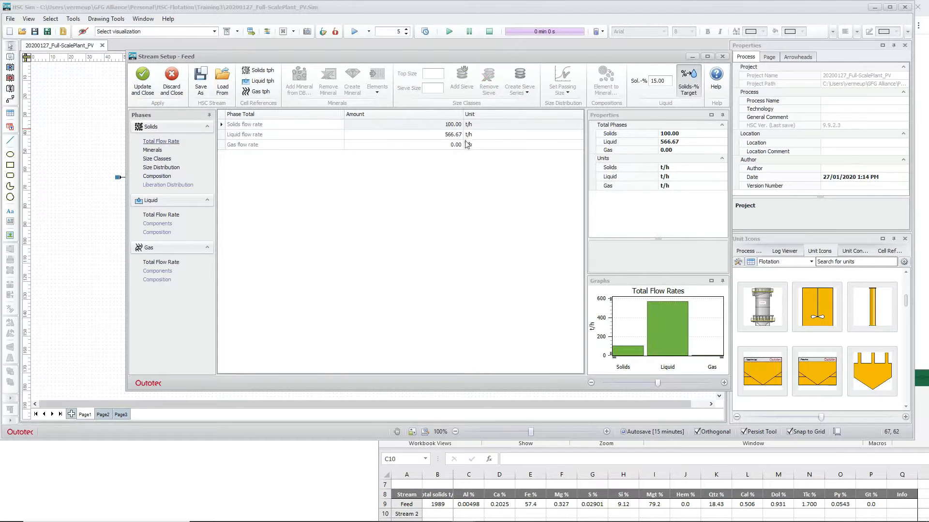
{"action": "left_click", "coordinate": [153, 150]}
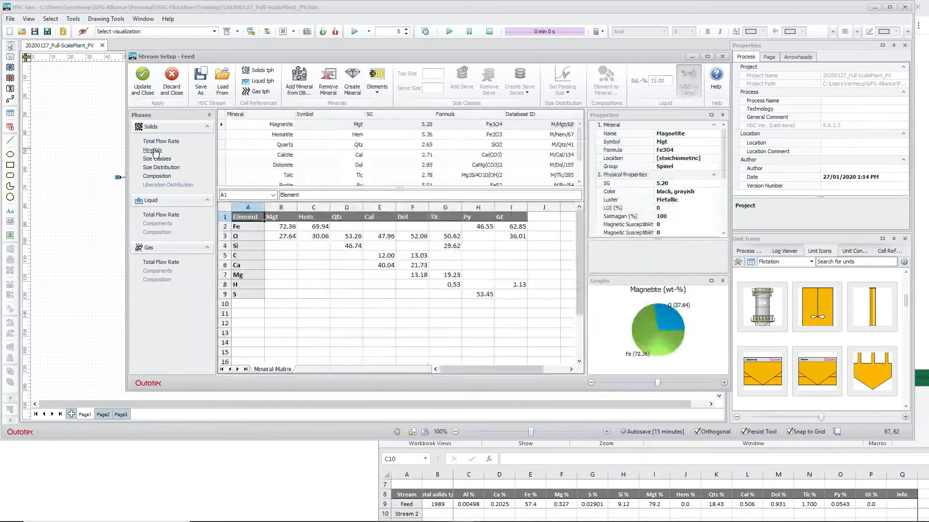
{"action": "left_click", "coordinate": [156, 160]}
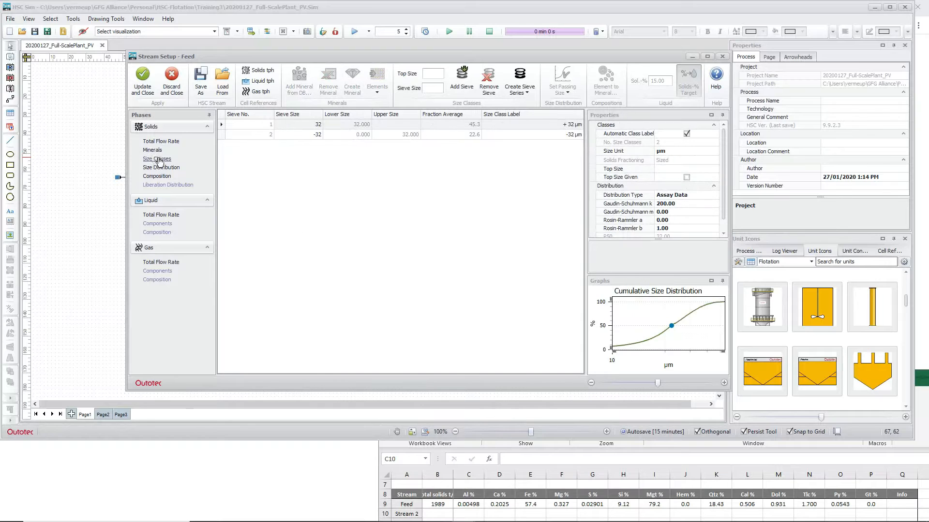
{"action": "left_click", "coordinate": [172, 168]}
{"action": "left_click", "coordinate": [375, 127]}
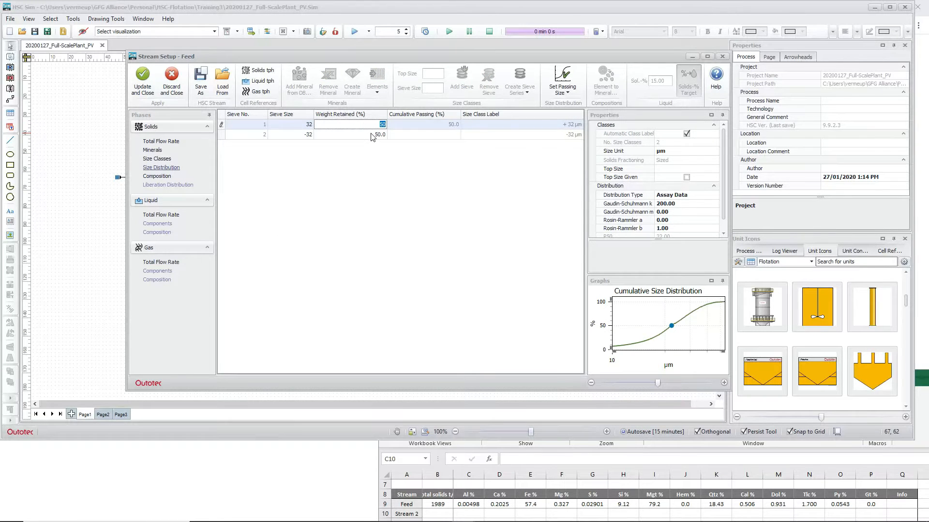
{"action": "type", "text": "20"}
{"action": "left_click", "coordinate": [369, 134]}
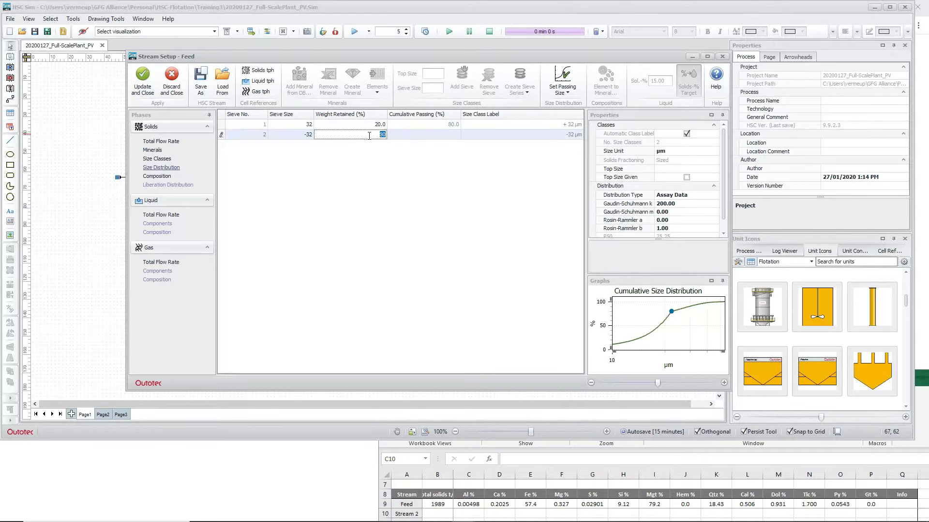
{"action": "type", "text": "80"}
{"action": "key", "text": "Up"}
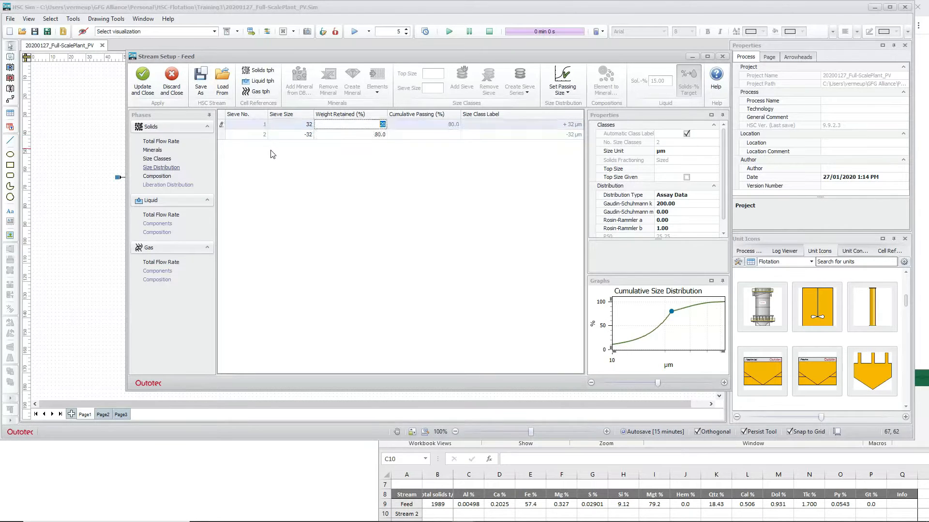
{"action": "left_click", "coordinate": [155, 177]}
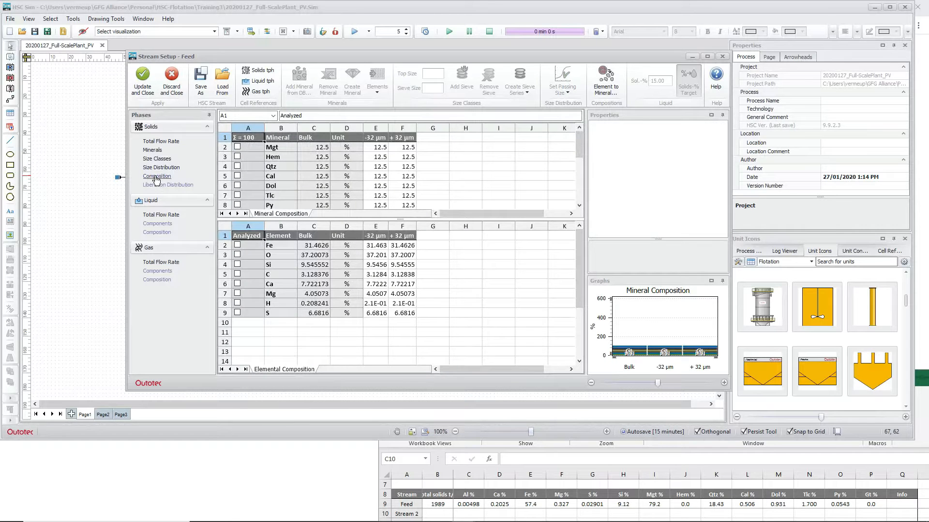
Step: Set the Feed's -32 µm mineral composition to 79.2% Mgt, 0% Hem and 18.42% Qtz
{"action": "left_click", "coordinate": [374, 148]}
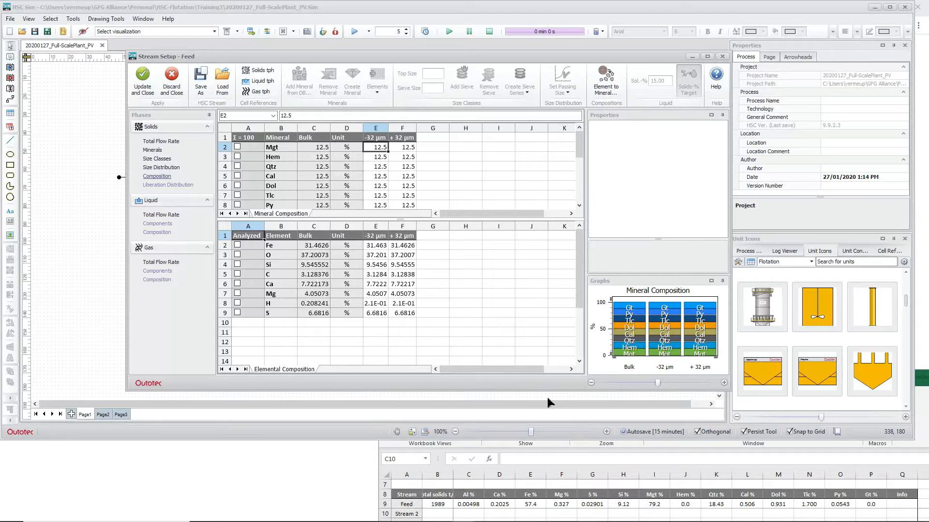
{"action": "type", "text": "79.2"}
{"action": "key", "text": "Return"}
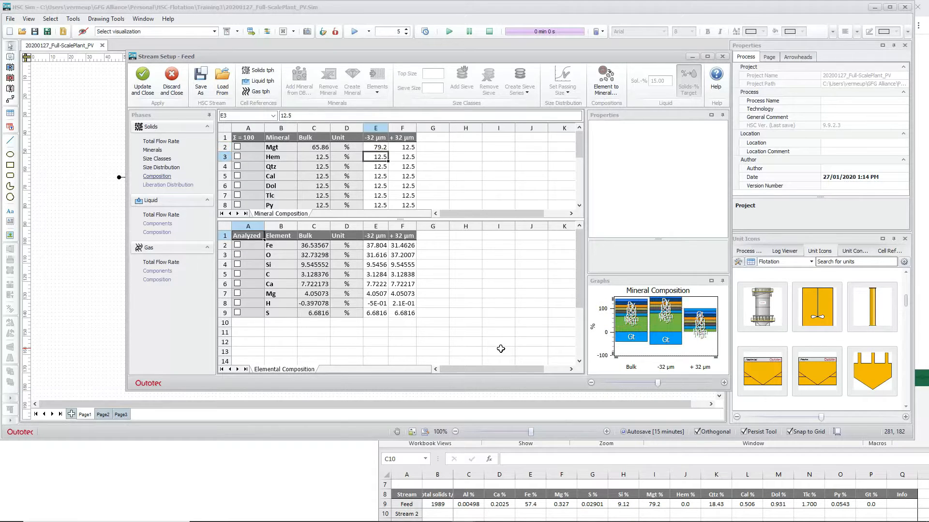
{"action": "type", "text": "0"}
{"action": "key", "text": "Return"}
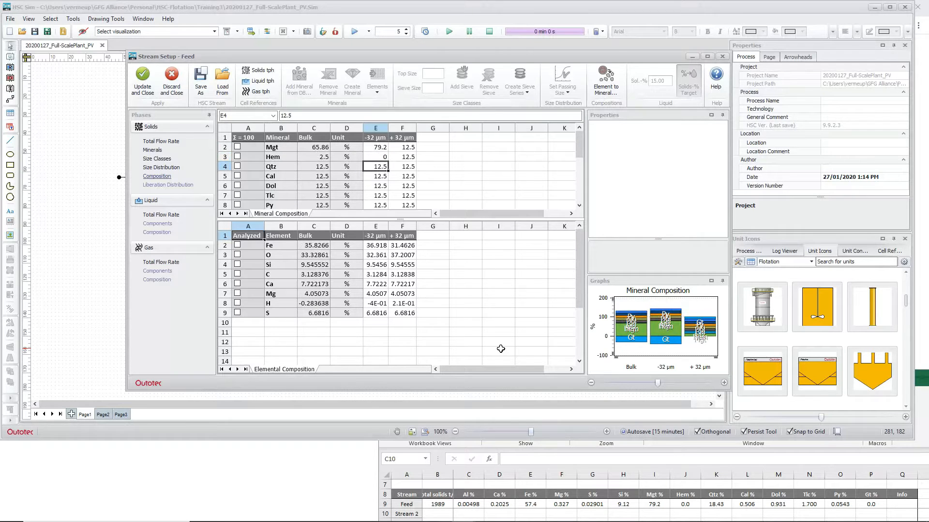
{"action": "type", "text": "18"}
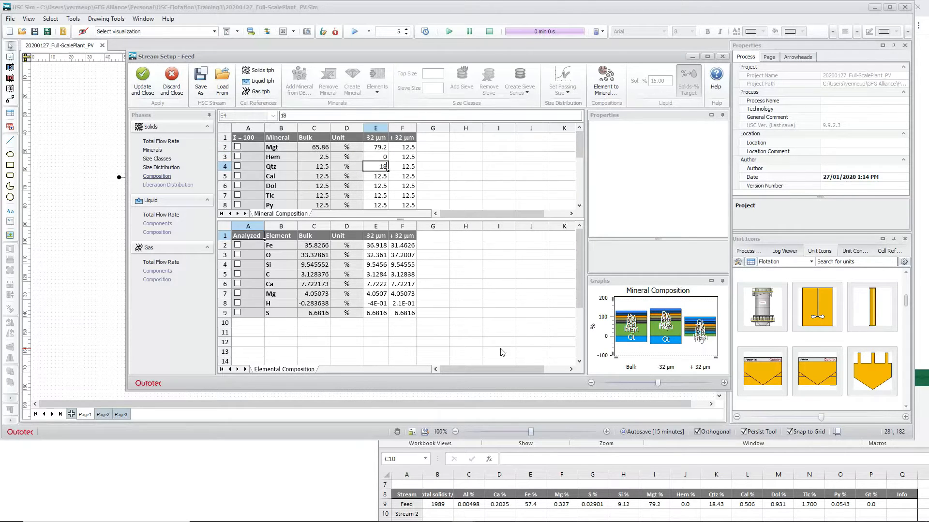
{"action": "type", "text": ".42"}
{"action": "key", "text": "Return"}
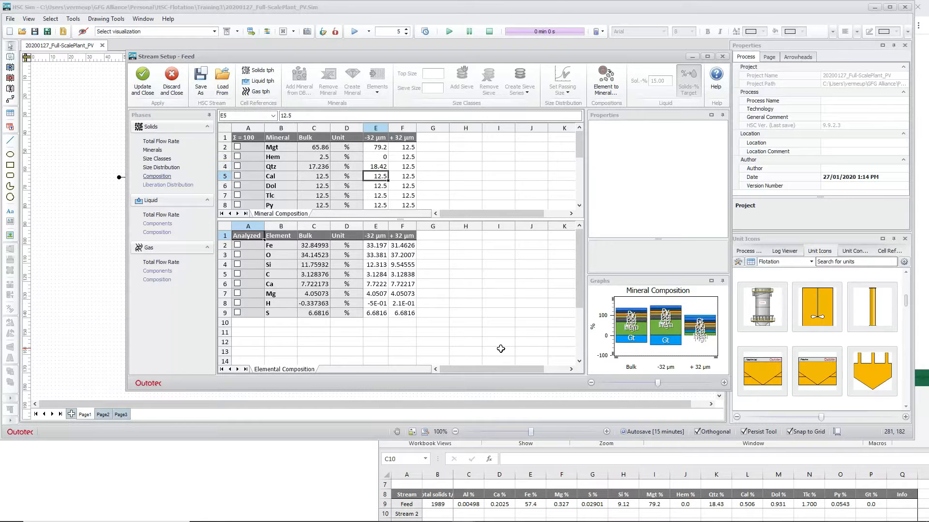
Step: Set the -32 µm composition to 0.506% Cal, 0.931% Dol, 1.7% Tlc and 0.0543% Py
{"action": "type", "text": ".506"}
{"action": "key", "text": "Return"}
{"action": "type", "text": "."}
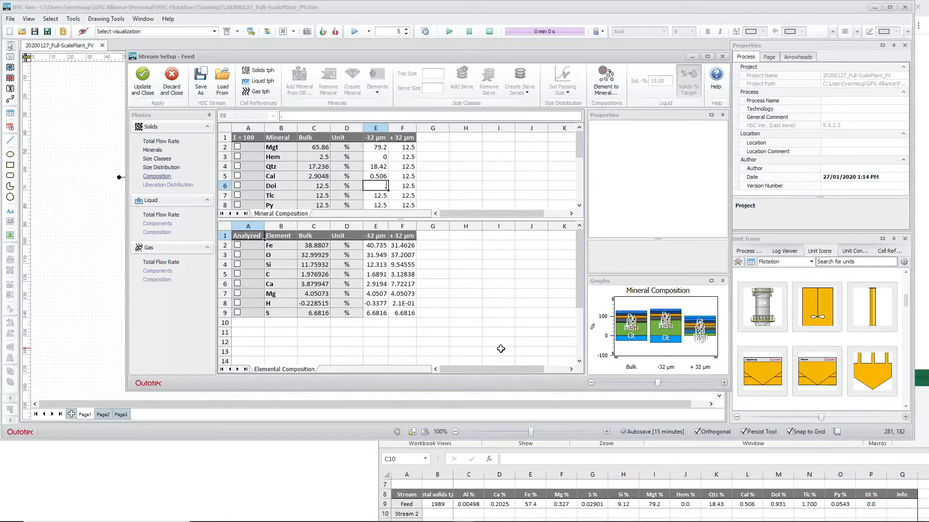
{"action": "type", "text": "931"}
{"action": "key", "text": "Return"}
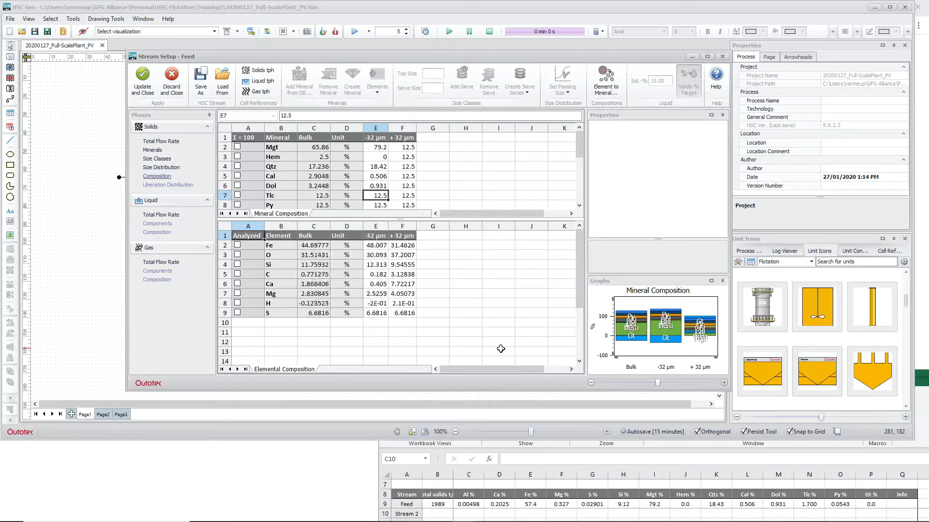
{"action": "type", "text": "1.7"}
{"action": "key", "text": "Return"}
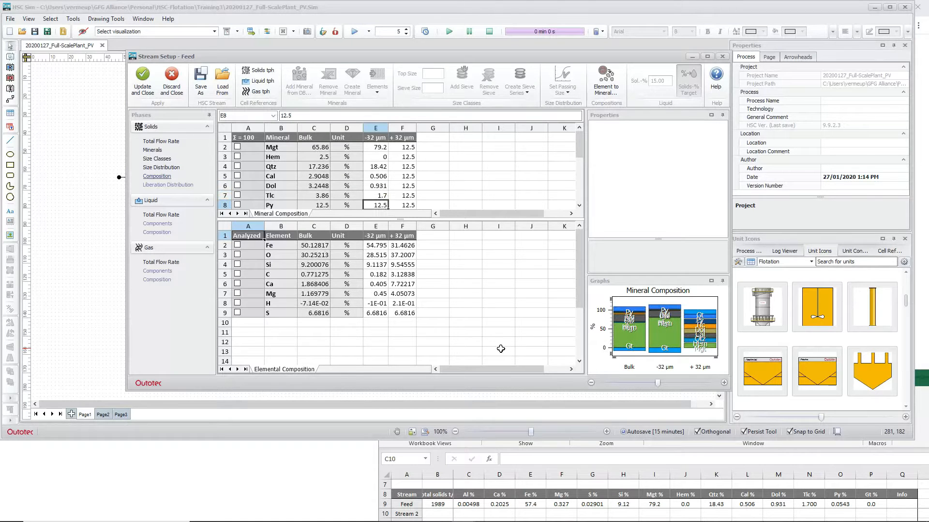
{"action": "type", "text": ".0543"}
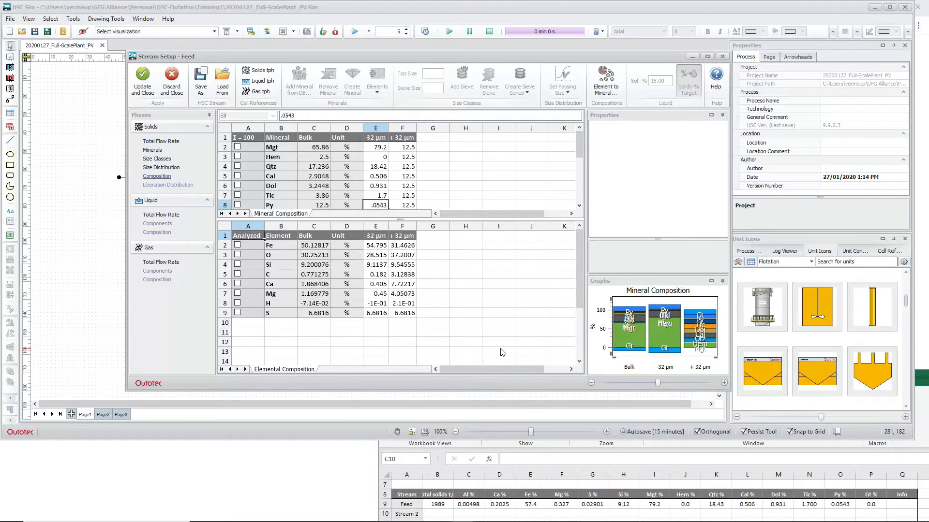
{"action": "key", "text": "Return"}
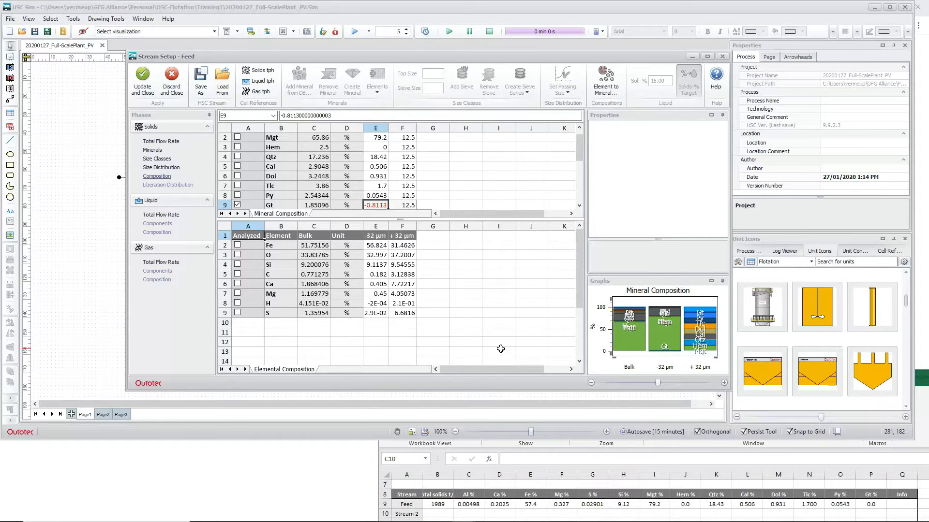
Step: Check the -32 µm mineral percentages from Mgt to Gt against the Feed row in the spreadsheet
{"action": "key", "text": "Up"}
{"action": "key", "text": "Up"}
{"action": "key", "text": "Up"}
{"action": "key", "text": "Up"}
{"action": "key", "text": "Up"}
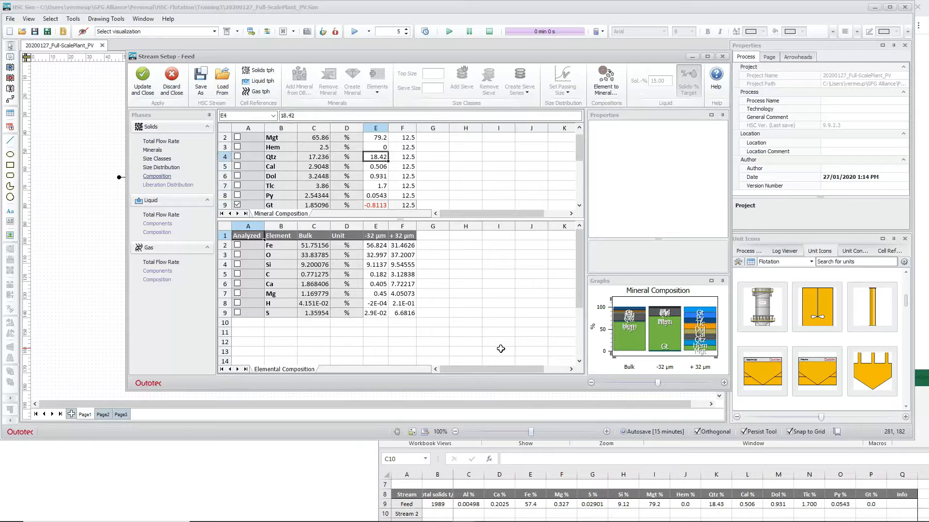
{"action": "key", "text": "Up"}
{"action": "key", "text": "Up"}
{"action": "key", "text": "Up"}
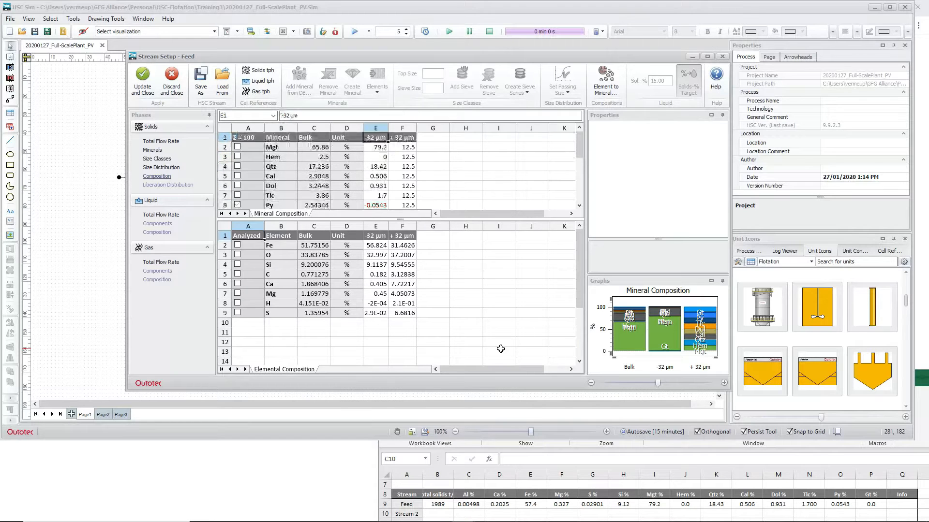
{"action": "key", "text": "Down"}
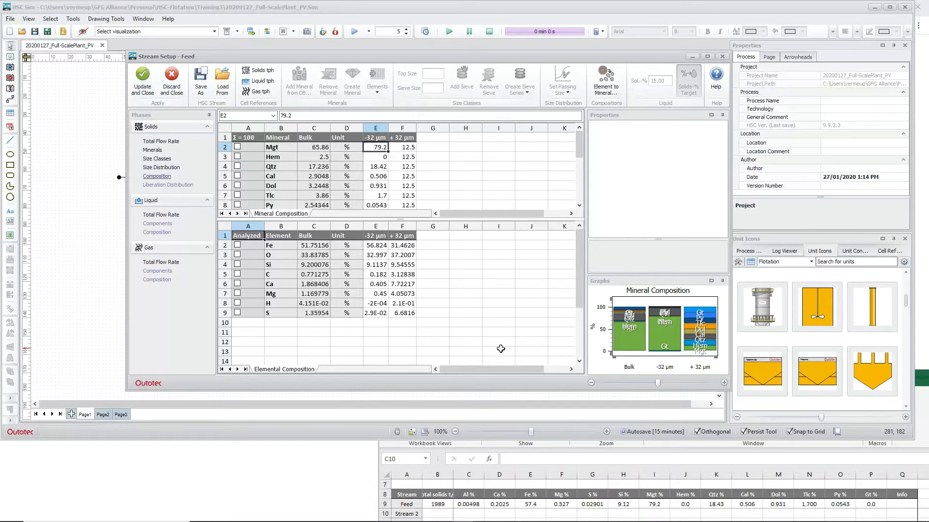
{"action": "key", "text": "Down"}
{"action": "key", "text": "Down"}
{"action": "key", "text": "Down"}
{"action": "key", "text": "Down"}
{"action": "key", "text": "Down"}
{"action": "key", "text": "Down"}
{"action": "key", "text": "Down"}
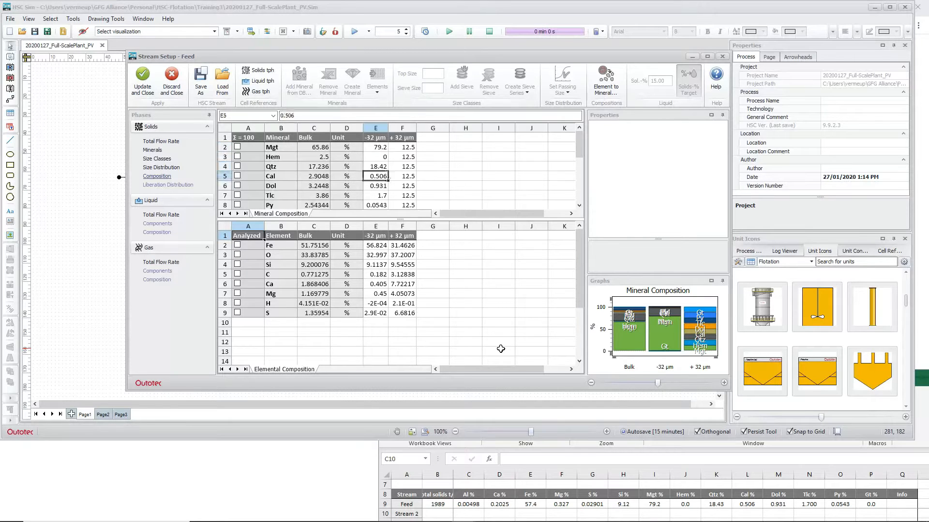
{"action": "key", "text": "Up"}
{"action": "key", "text": "Up"}
{"action": "key", "text": "Up"}
{"action": "key", "text": "Up"}
{"action": "key", "text": "Up"}
{"action": "key", "text": "Up"}
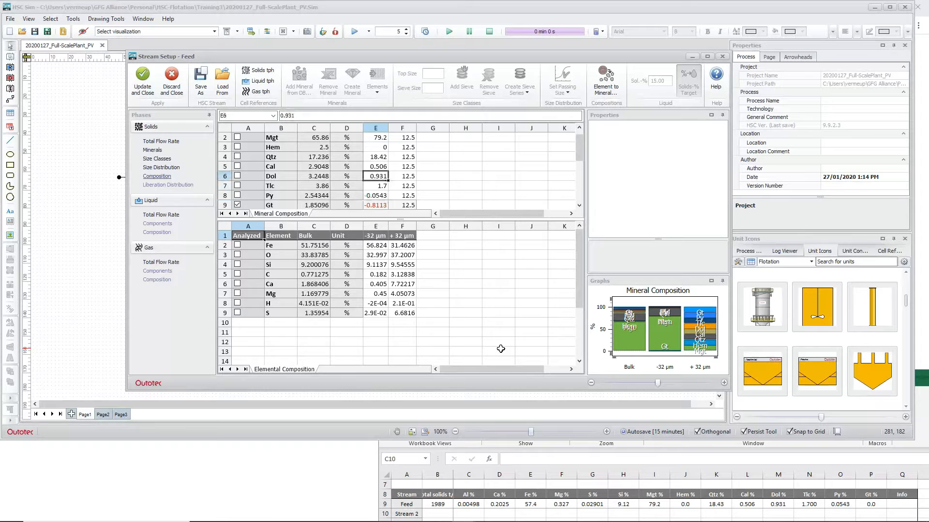
{"action": "key", "text": "Up"}
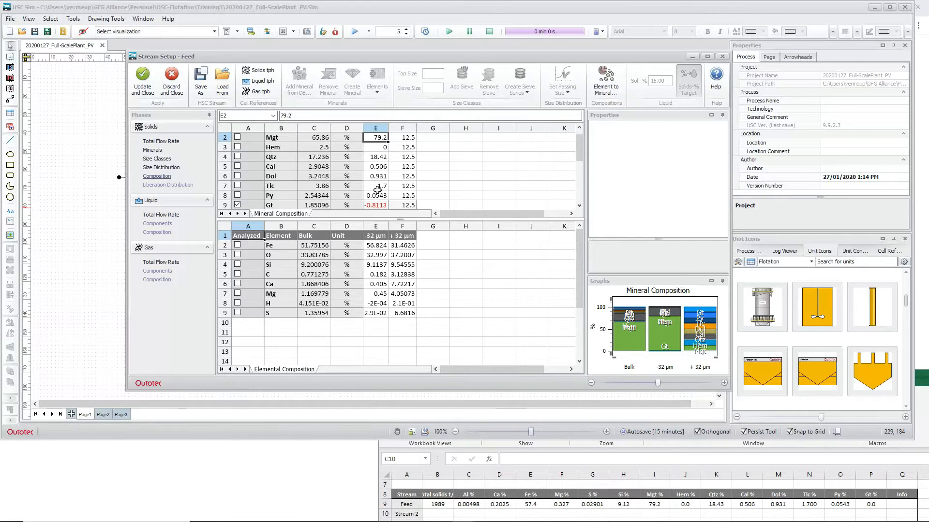
Step: Set Dol to 0% in the -32 µm class and fill the Mgt to Py values across into the +32 µm class
{"action": "left_click", "coordinate": [379, 175]}
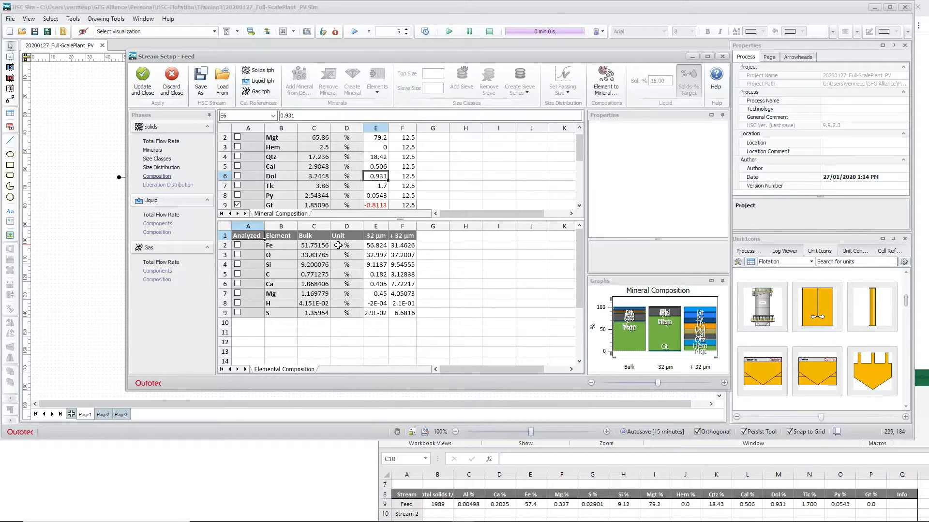
{"action": "type", "text": "0"}
{"action": "key", "text": "Return"}
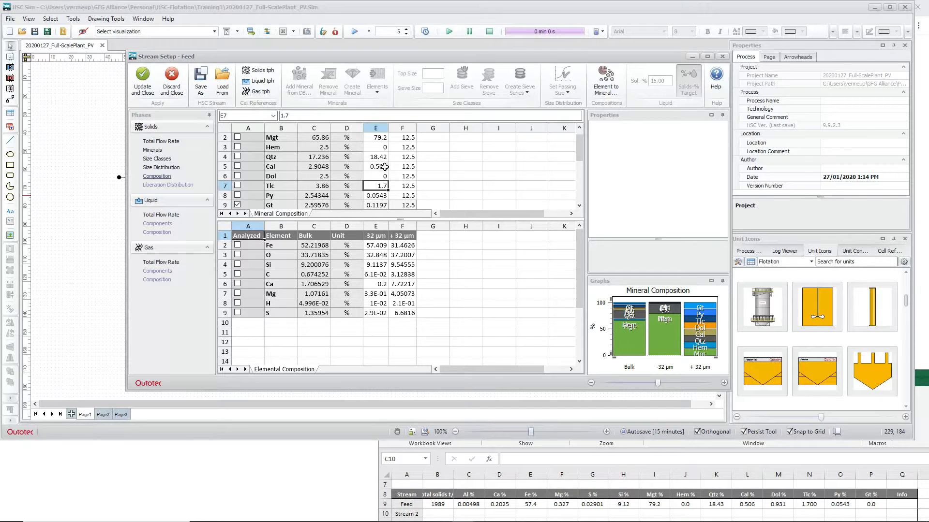
{"action": "left_click_drag", "start_coordinate": [376, 137], "coordinate": [414, 199]}
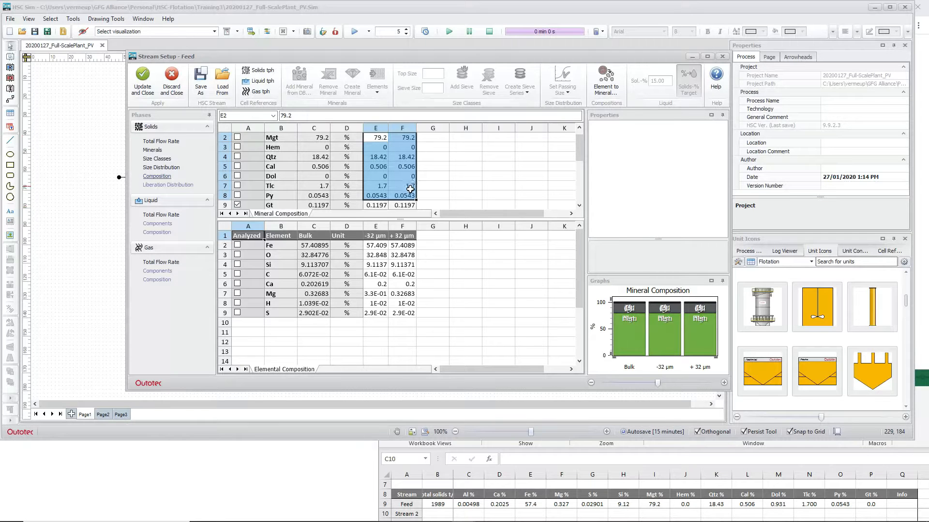
Step: Review the Feed's liquid and gas total flow rates, and apply and close the stream setup
{"action": "left_click", "coordinate": [161, 215]}
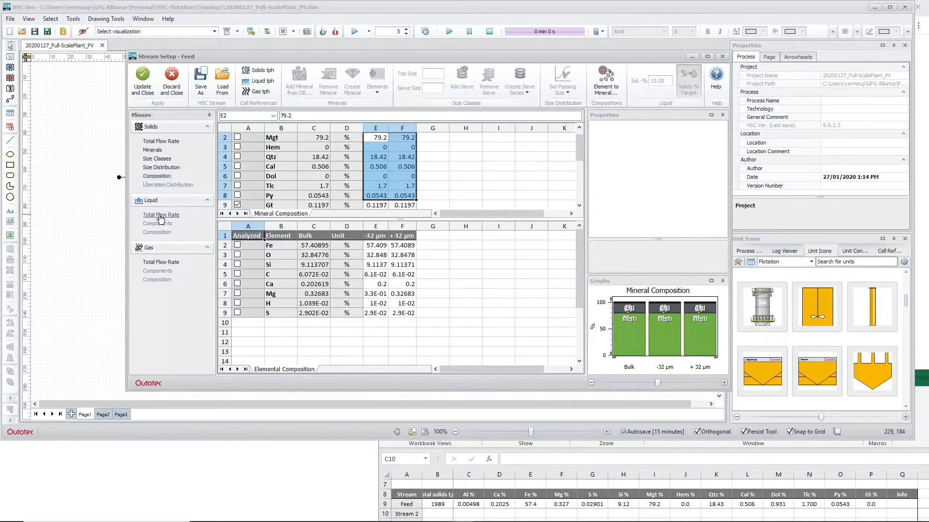
{"action": "left_click", "coordinate": [161, 264]}
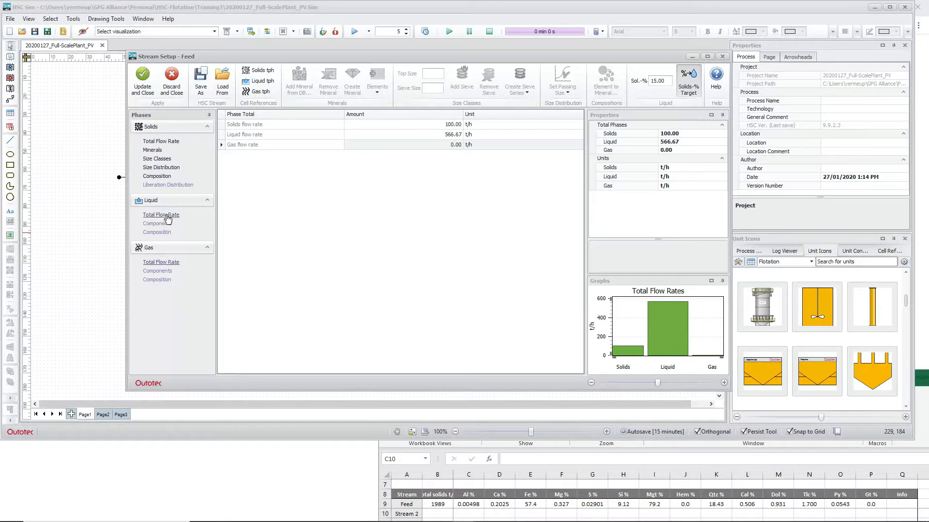
{"action": "left_click", "coordinate": [143, 81]}
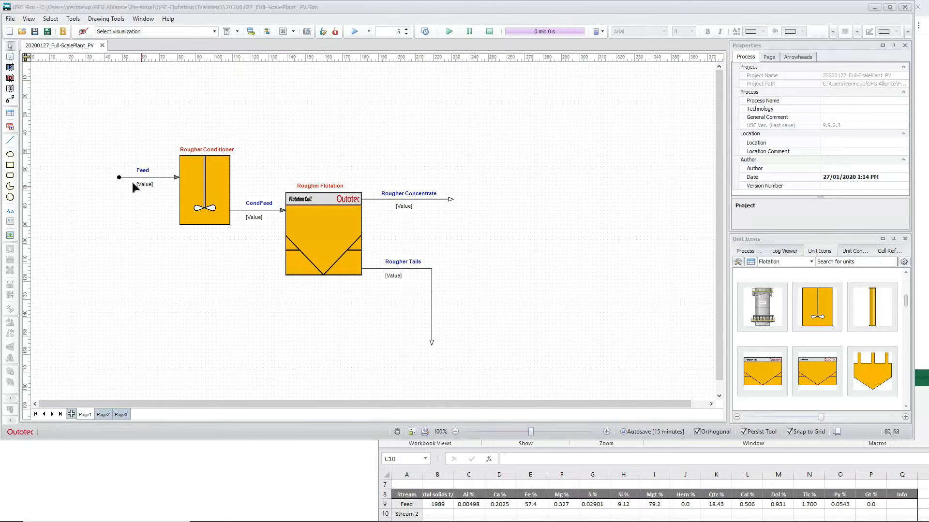
Step: Open the unit model selection, sort the particle models by technology, and assign the Conditioner model to the Rougher Conditioner
{"action": "right_click", "coordinate": [217, 177]}
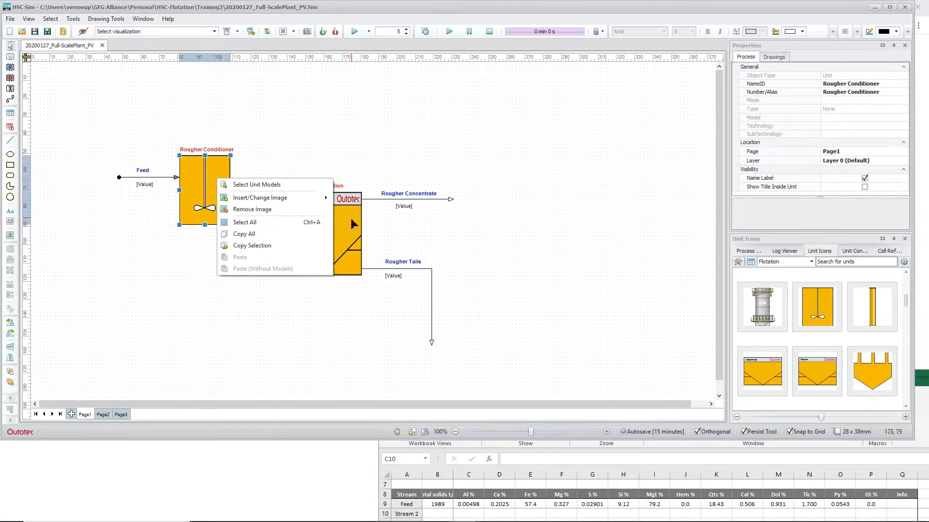
{"action": "left_click", "coordinate": [257, 185]}
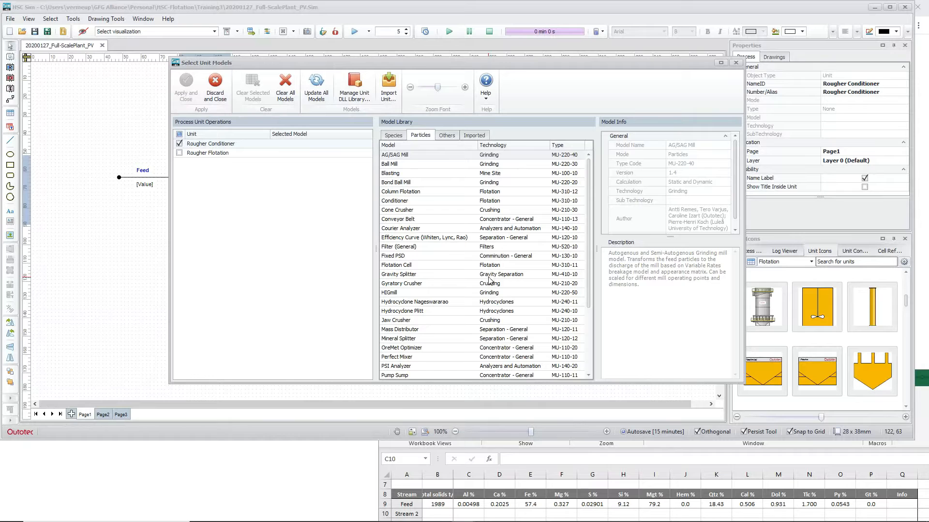
{"action": "left_click", "coordinate": [490, 148]}
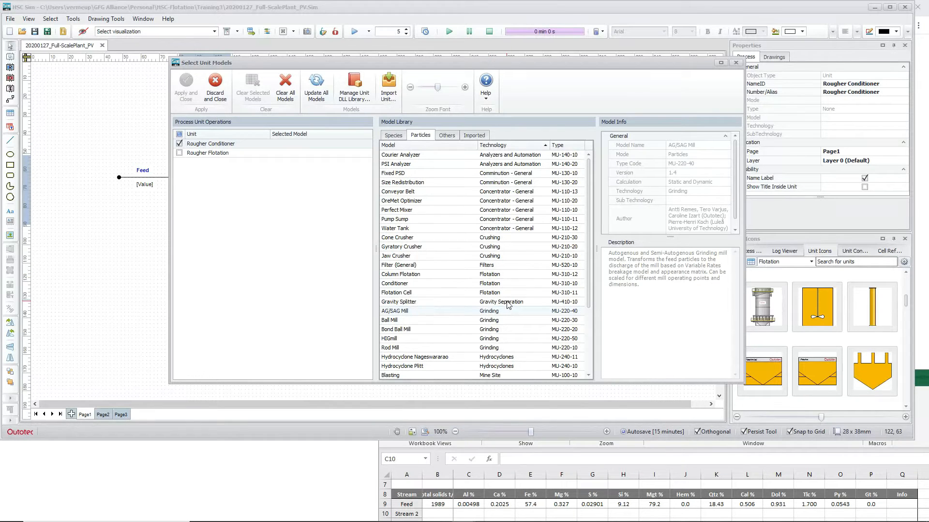
{"action": "double_click", "coordinate": [399, 286]}
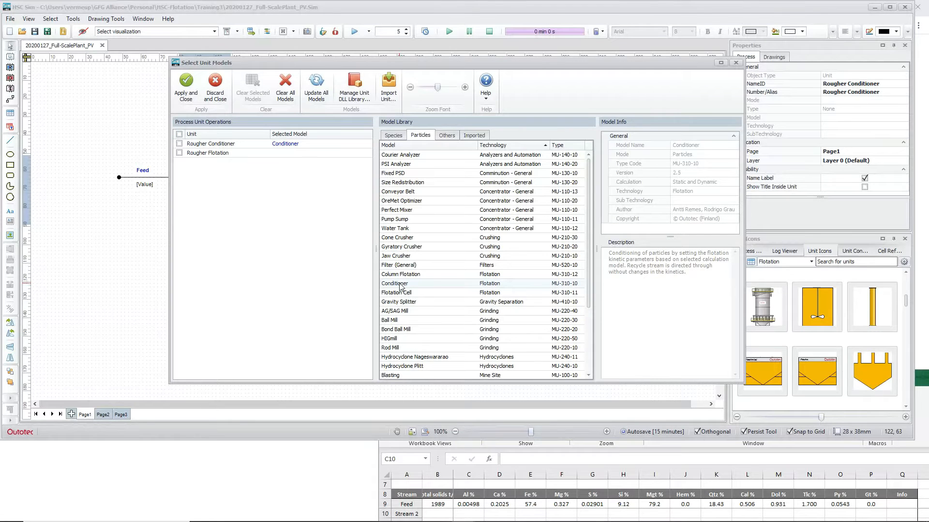
Step: Assign the Flotation Cell model to the Rougher Flotation unit and apply the model selection
{"action": "left_click", "coordinate": [179, 153]}
{"action": "left_click", "coordinate": [399, 294]}
{"action": "double_click", "coordinate": [399, 295]}
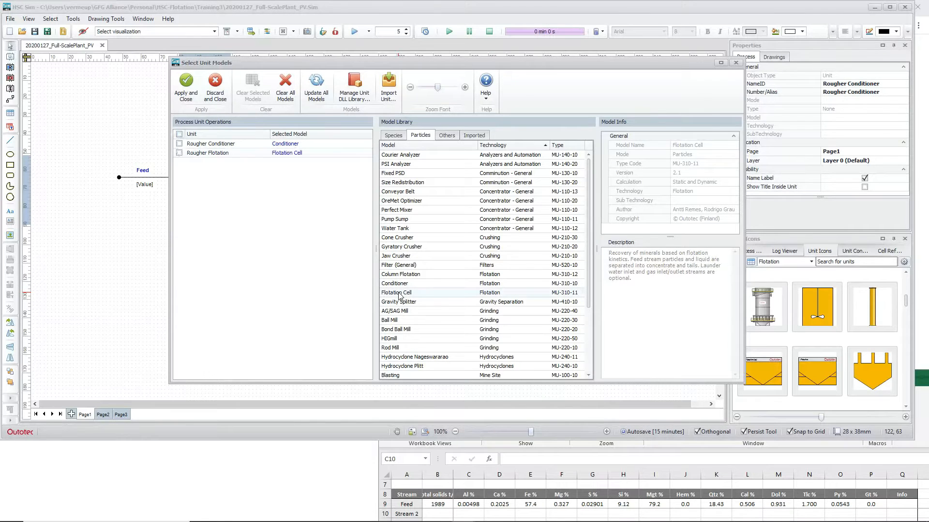
{"action": "left_click", "coordinate": [190, 88]}
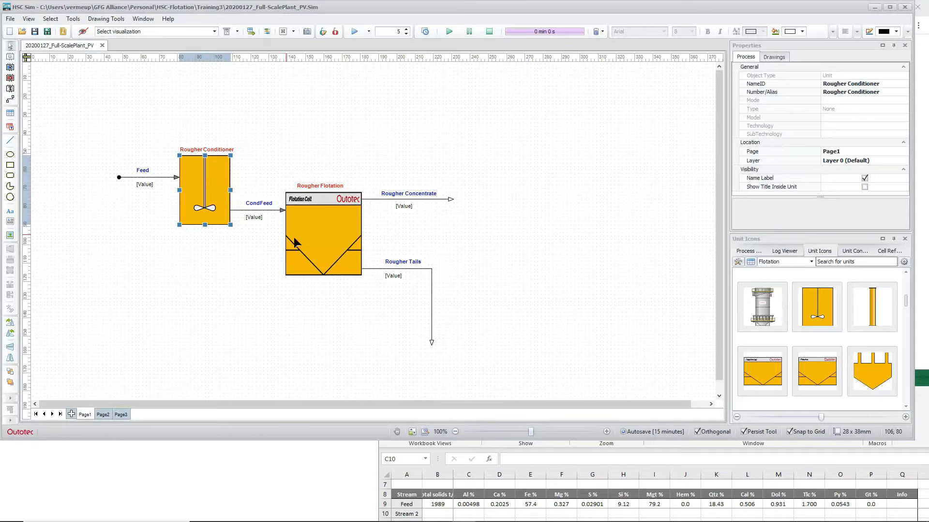
Step: Open the Rougher Conditioner's unit editor and reposition its window
{"action": "double_click", "coordinate": [208, 176]}
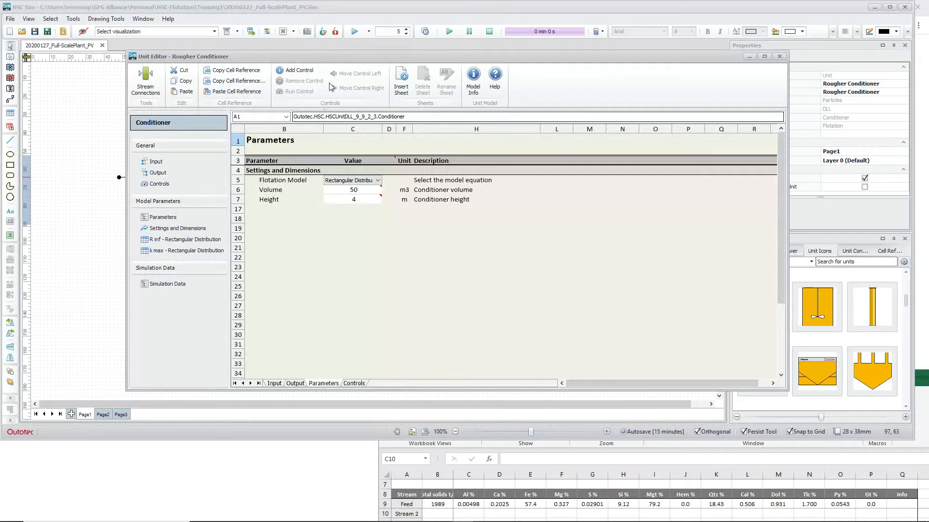
{"action": "left_click_drag", "start_coordinate": [326, 59], "coordinate": [356, 156]}
{"action": "left_click_drag", "start_coordinate": [378, 248], "coordinate": [298, 47]}
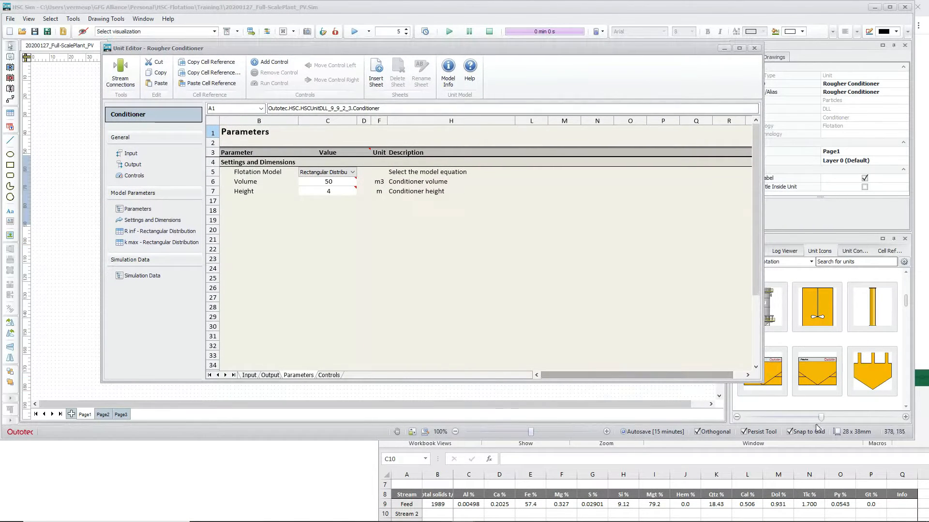
Step: Bring the 20200127_Model Kinetics_PV.xlsx workbook into view and look through its stream composition table from Feed to 8 Min
{"action": "left_click", "coordinate": [921, 403]}
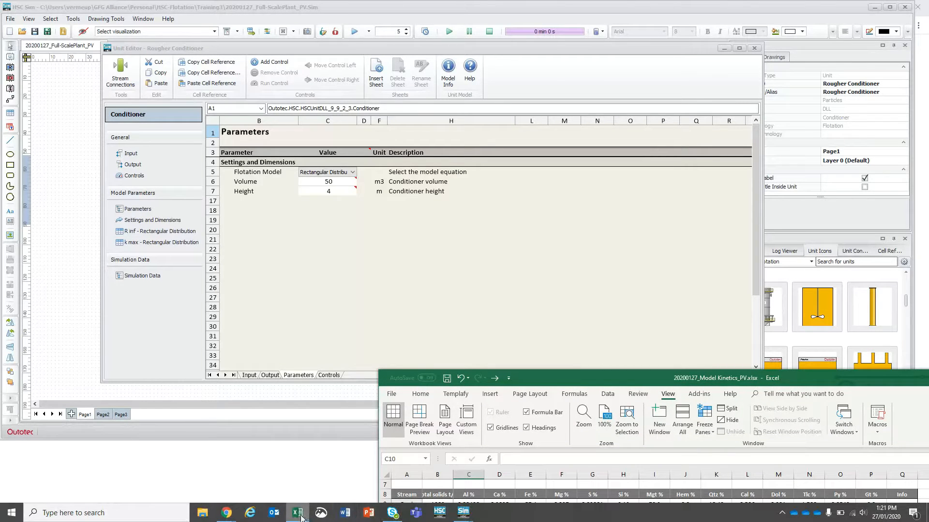
{"action": "mouse_move", "coordinate": [300, 518]}
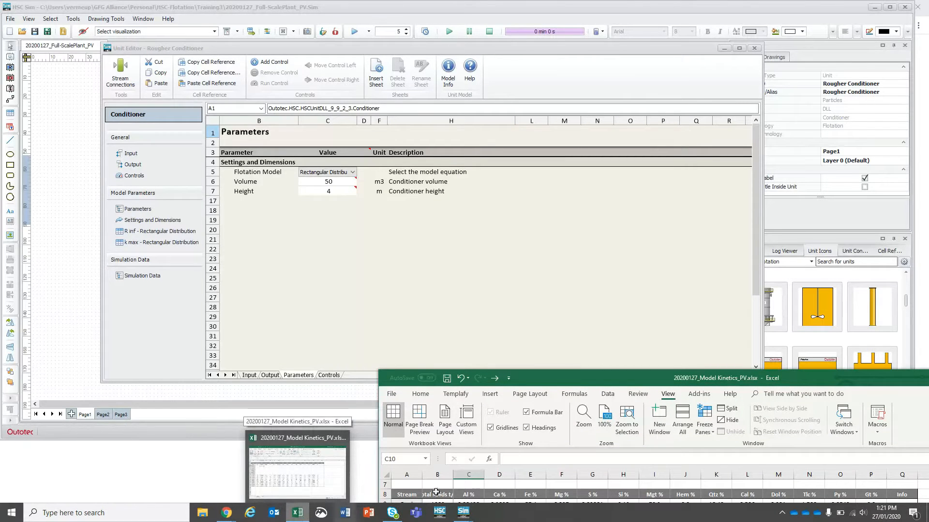
{"action": "left_click_drag", "start_coordinate": [588, 379], "coordinate": [573, 284]}
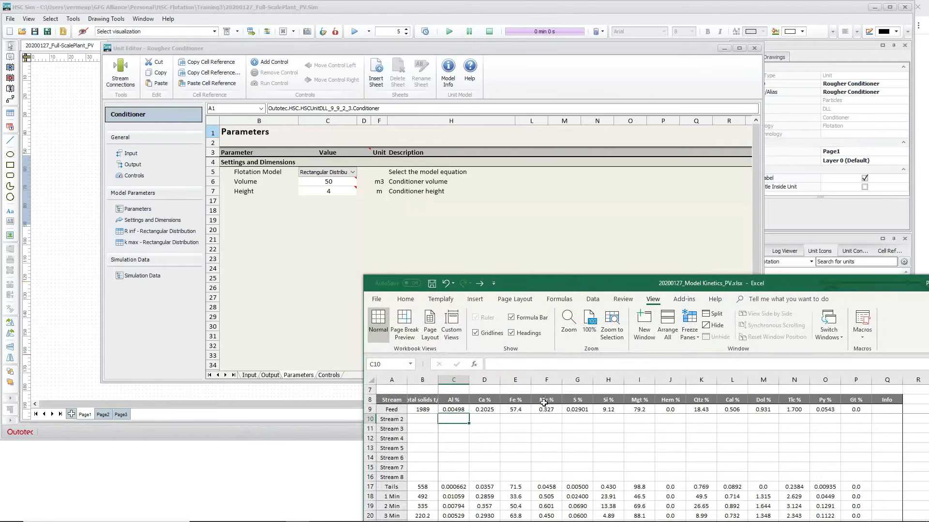
{"action": "scroll", "coordinate": [519, 442], "scroll_direction": "down", "scroll_amount": 4}
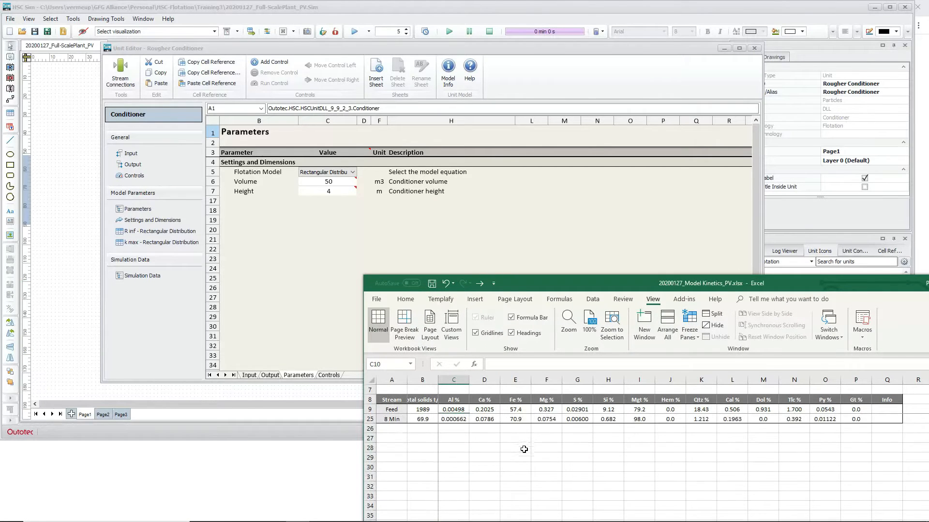
{"action": "scroll", "coordinate": [531, 447], "scroll_direction": "up", "scroll_amount": 3}
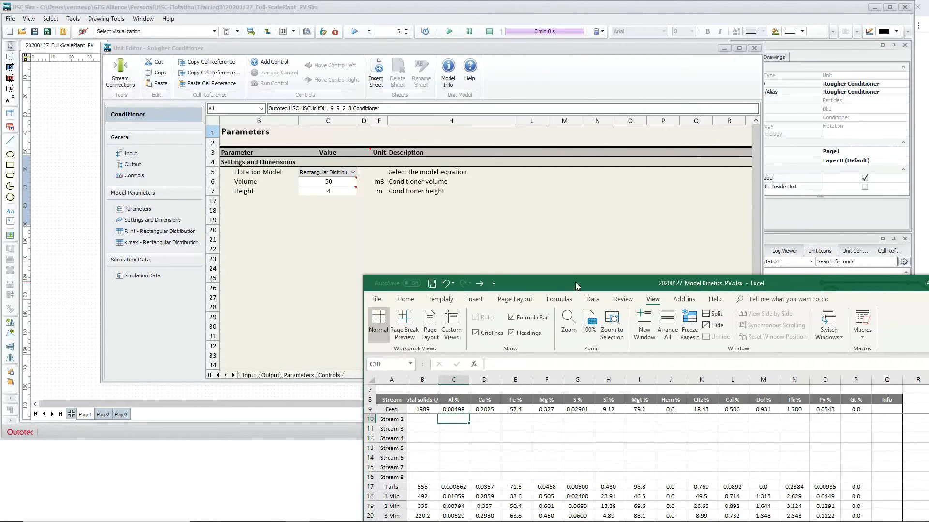
{"action": "left_click_drag", "start_coordinate": [574, 284], "coordinate": [487, 108]}
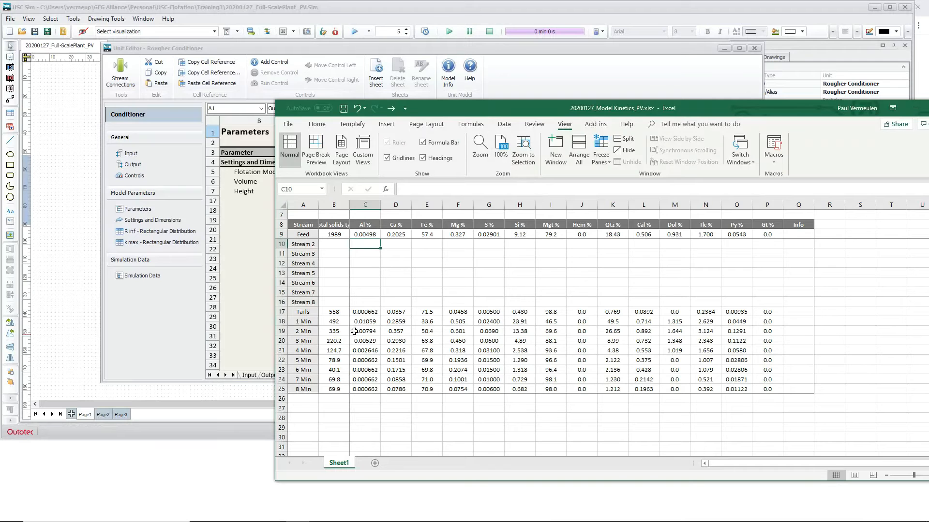
{"action": "scroll", "coordinate": [338, 319], "scroll_direction": "down", "scroll_amount": 2}
{"action": "scroll", "coordinate": [340, 320], "scroll_direction": "up", "scroll_amount": 2}
{"action": "scroll", "coordinate": [363, 339], "scroll_direction": "down", "scroll_amount": 5}
{"action": "scroll", "coordinate": [364, 341], "scroll_direction": "up", "scroll_amount": 5}
Step: Undo the stream table entries in the kinetics workbook and close it, discarding the changes
{"action": "left_click", "coordinate": [357, 109]}
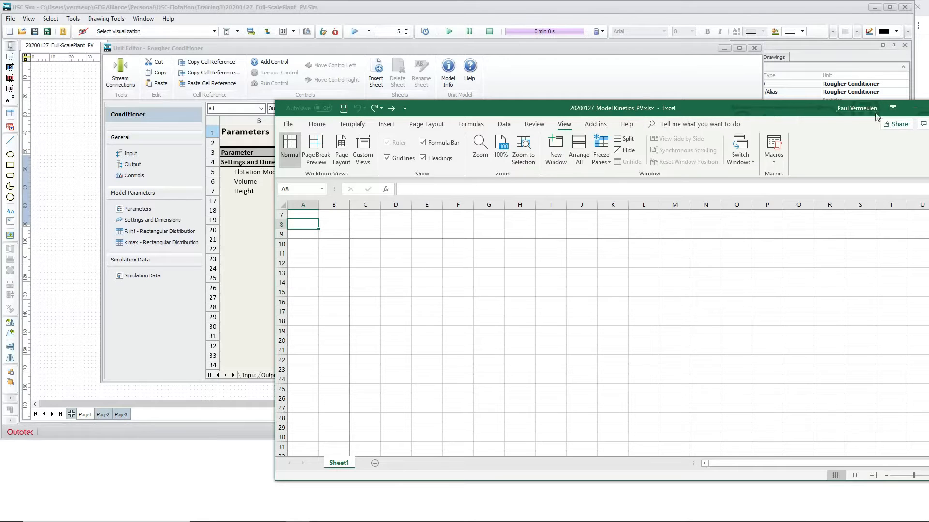
{"action": "left_click_drag", "start_coordinate": [773, 109], "coordinate": [612, 103]}
{"action": "left_click", "coordinate": [799, 104]}
{"action": "left_click", "coordinate": [464, 278]}
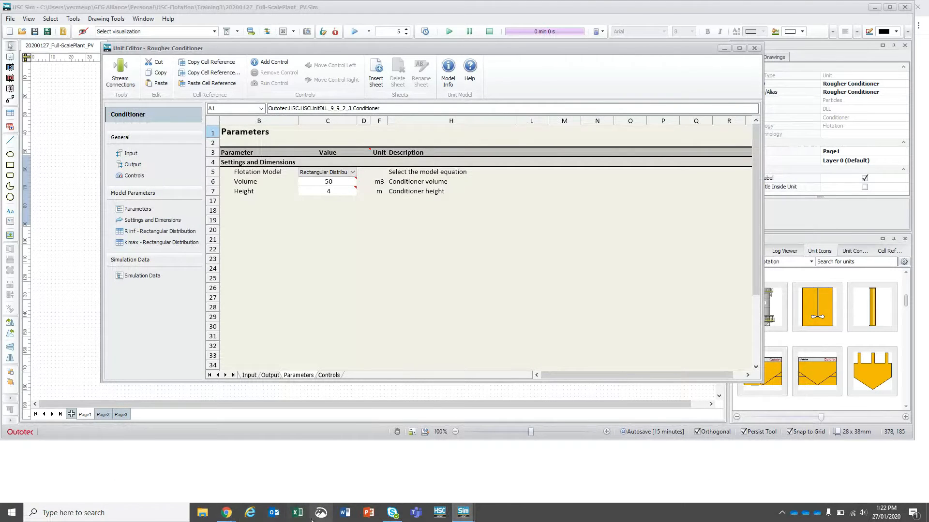
Step: Reopen the recent workbook 20200127_Model Kinetics_PV.xlsx in Excel and move its window clear of the unit editor
{"action": "left_click", "coordinate": [298, 513]}
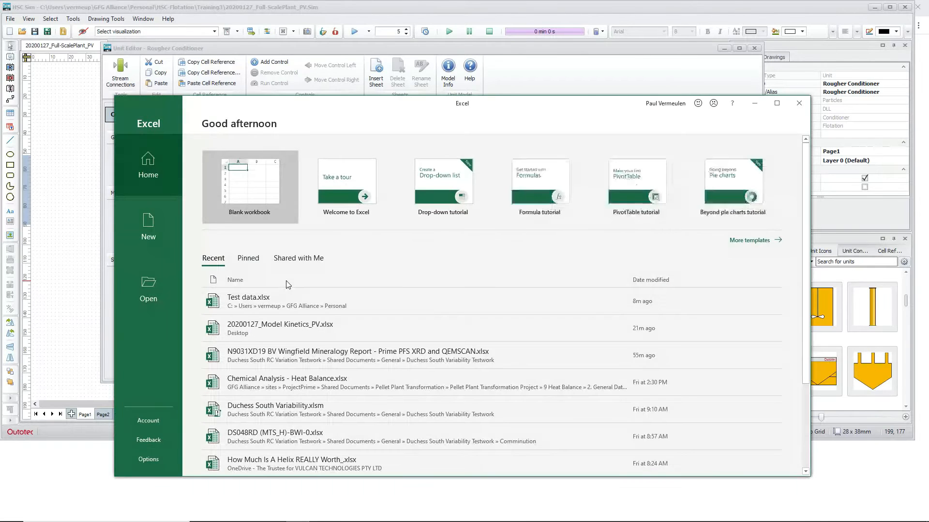
{"action": "left_click", "coordinate": [272, 324]}
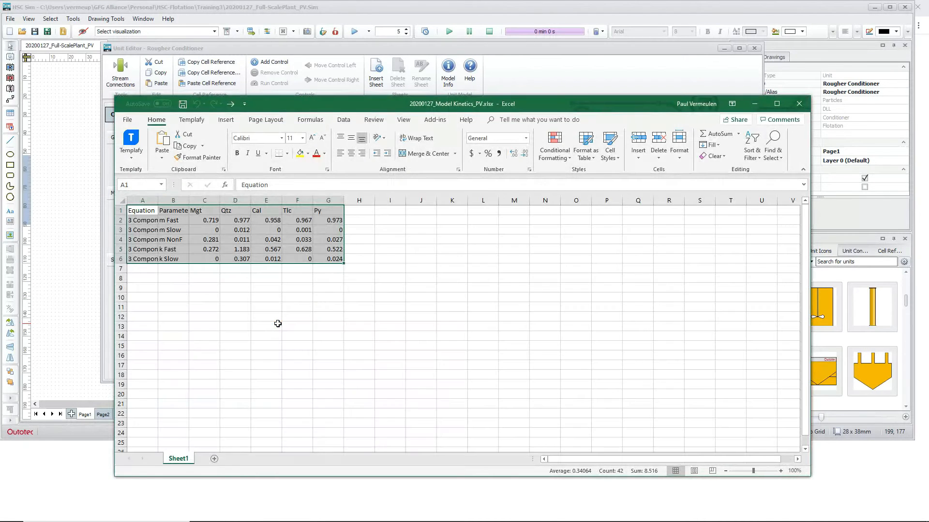
{"action": "left_click_drag", "start_coordinate": [341, 107], "coordinate": [896, 346]}
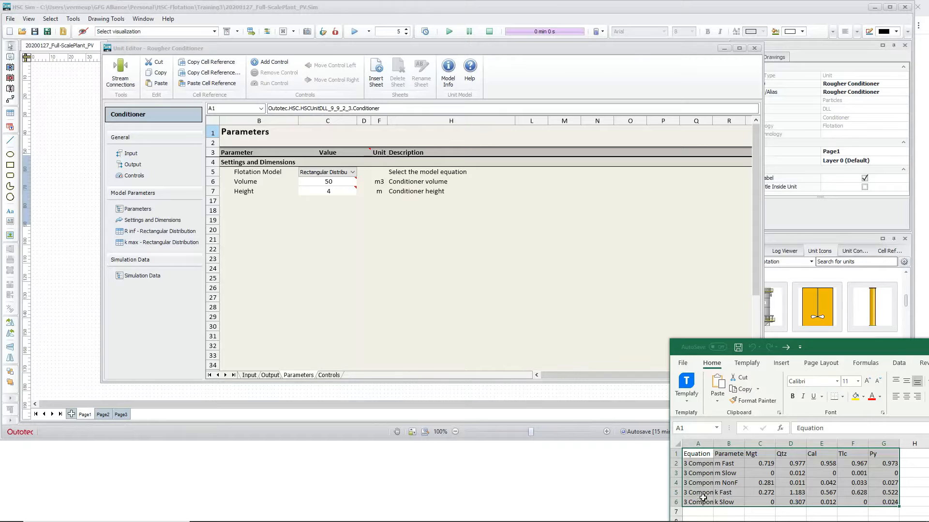
Step: Set the Rougher Conditioner's flotation model to Three-components and open its fast mass proportions table
{"action": "left_click", "coordinate": [349, 227]}
{"action": "left_click", "coordinate": [353, 173]}
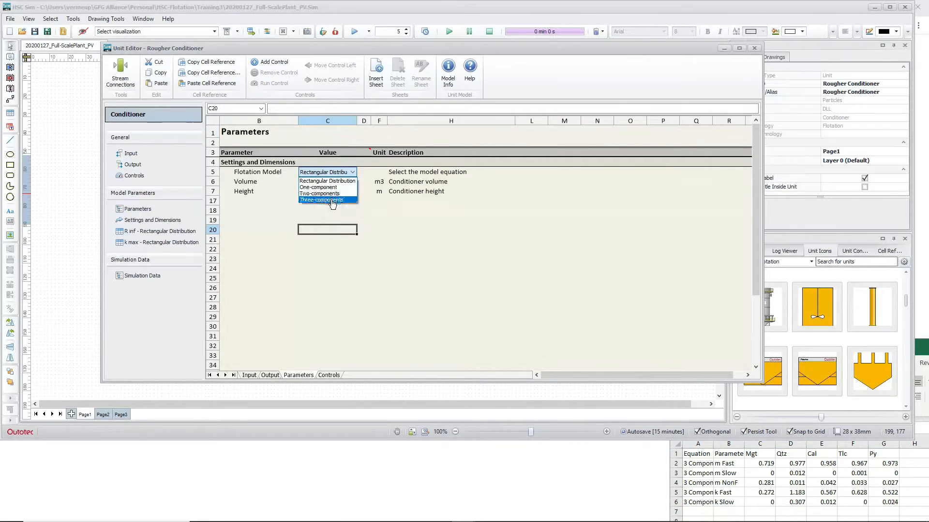
{"action": "left_click", "coordinate": [332, 200]}
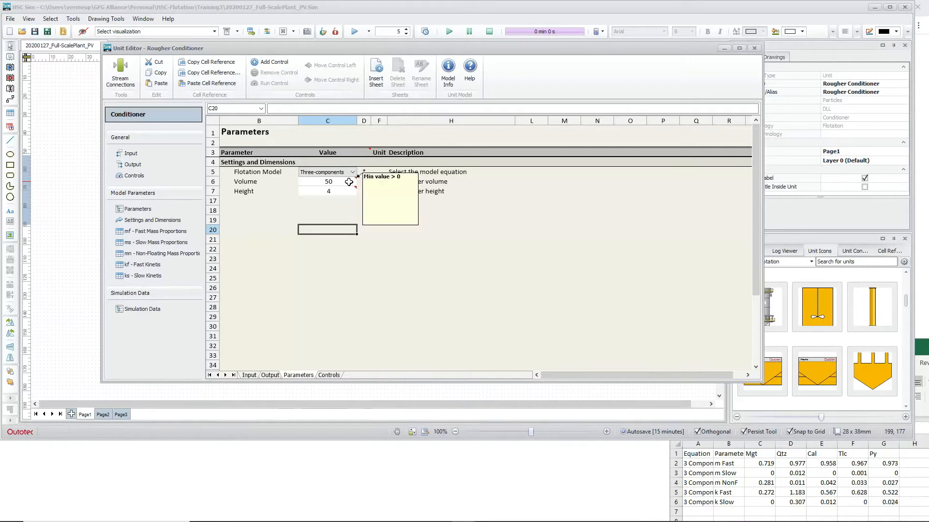
{"action": "mouse_move", "coordinate": [347, 195]}
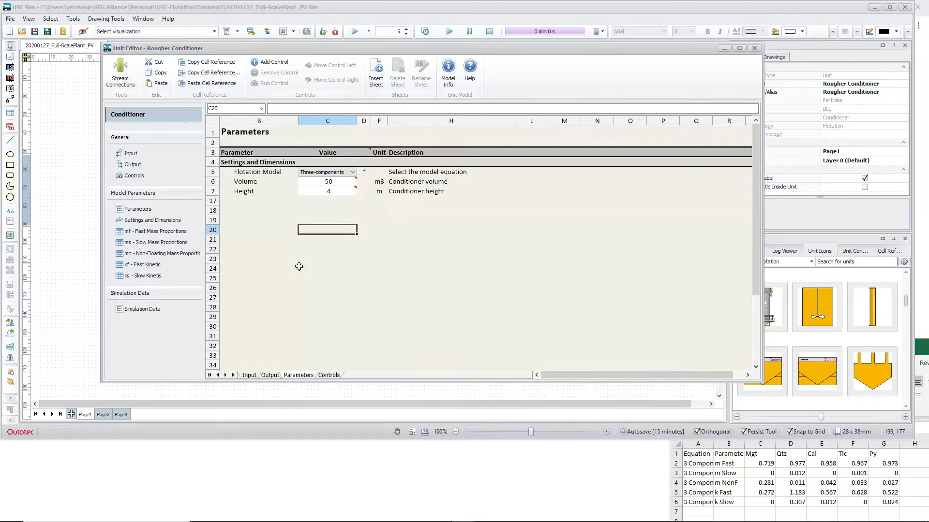
{"action": "left_click", "coordinate": [148, 234]}
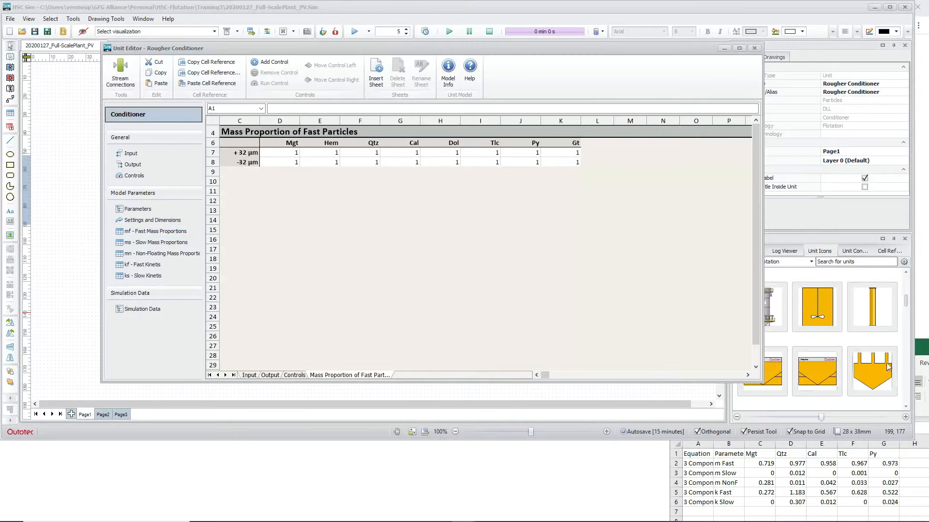
Step: Insert a blank column before Qtz and another before Tlc in the kinetics worksheet
{"action": "left_click_drag", "start_coordinate": [924, 353], "coordinate": [892, 363]}
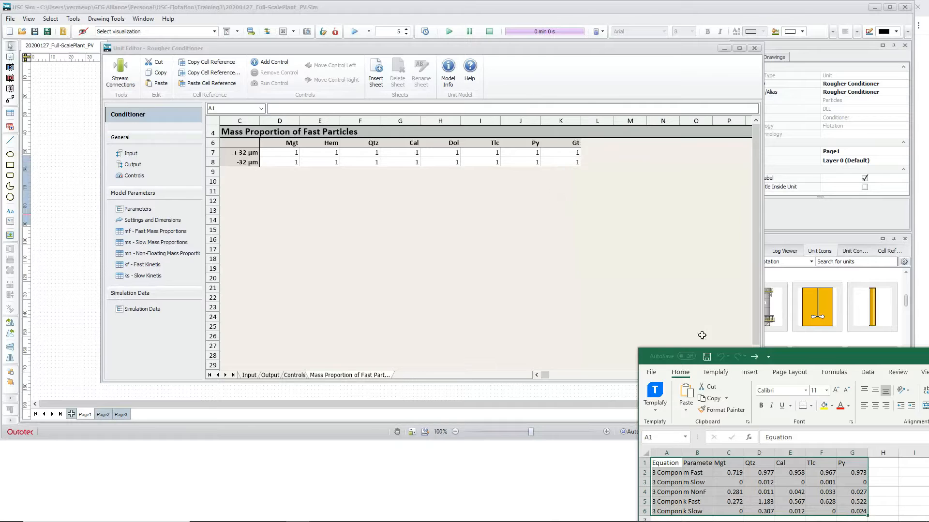
{"action": "left_click_drag", "start_coordinate": [809, 358], "coordinate": [399, 187]}
{"action": "left_click", "coordinate": [349, 282]}
{"action": "right_click", "coordinate": [350, 283]}
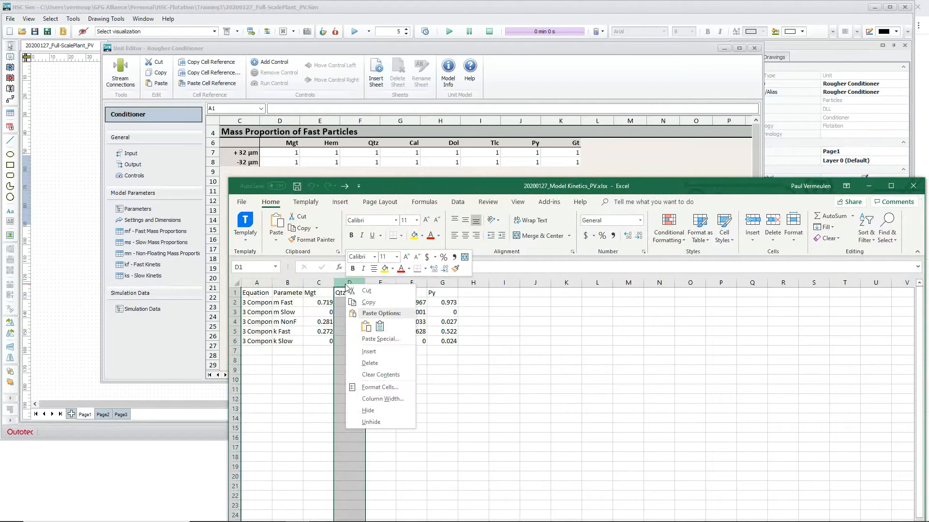
{"action": "left_click", "coordinate": [376, 354]}
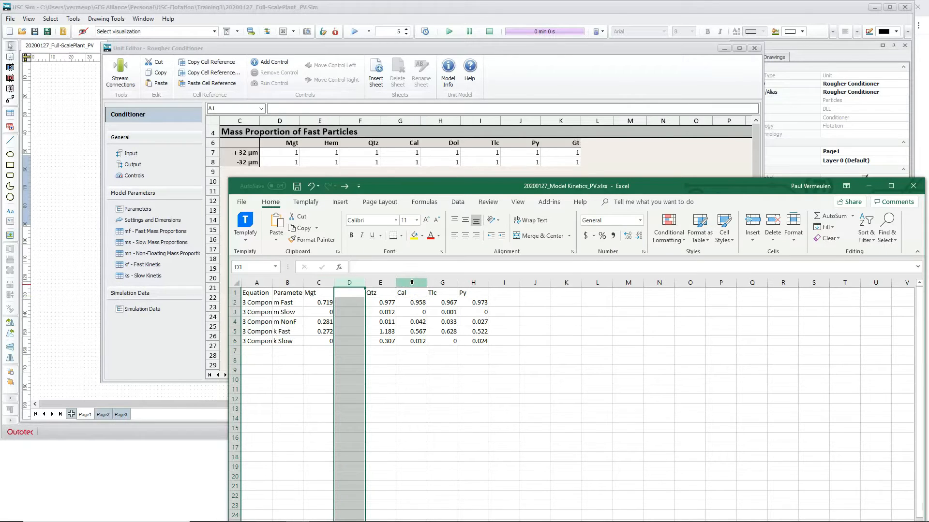
{"action": "right_click", "coordinate": [448, 282]}
{"action": "left_click", "coordinate": [481, 354]}
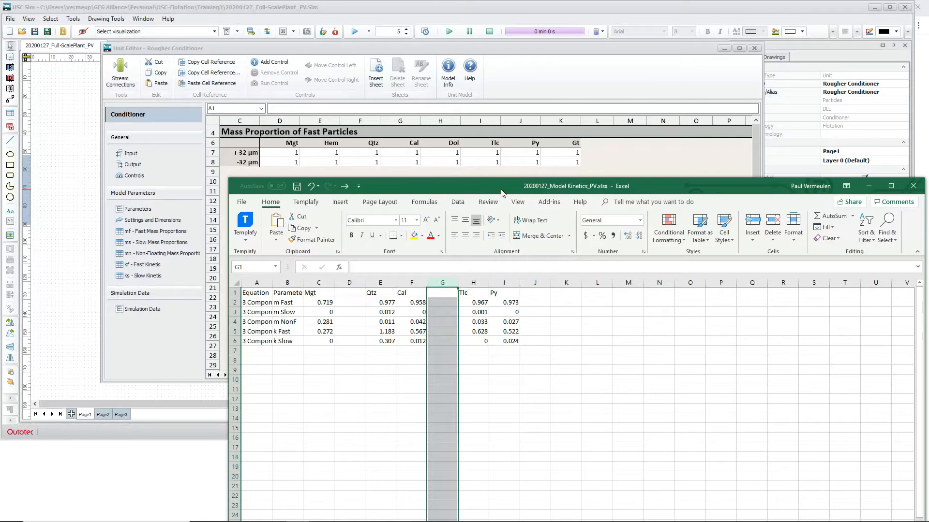
Step: Enter the mineral headers Gt in J1 and Hem in D1 of the kinetics sheet
{"action": "left_click", "coordinate": [534, 293]}
{"action": "type", "text": "Gt"}
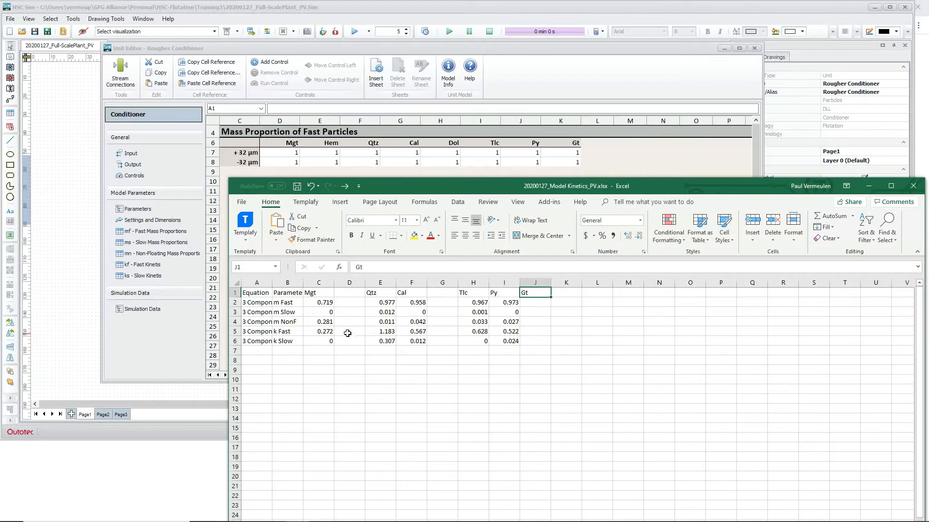
{"action": "left_click", "coordinate": [347, 293]}
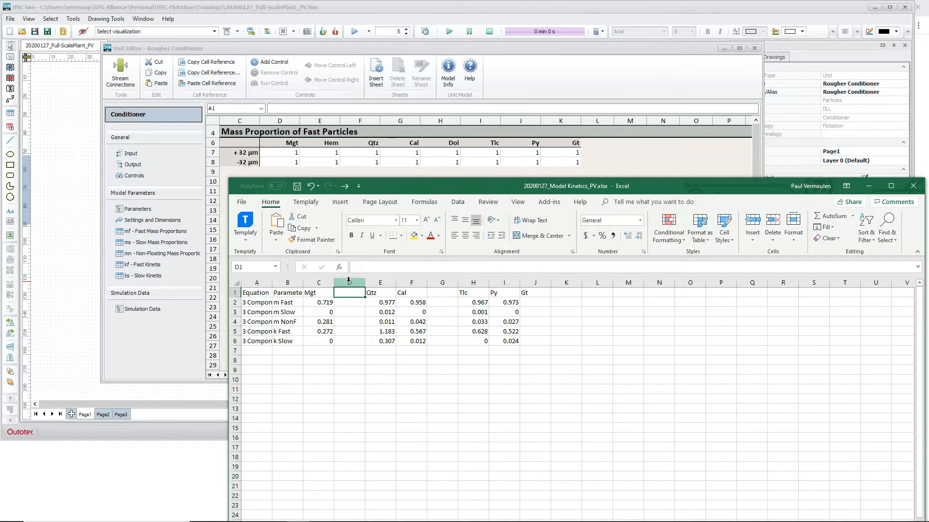
{"action": "type", "text": "Hem"}
{"action": "key", "text": "ctrl+Return"}
Step: Fill the Mgt kinetic values across into the Hem column and enter the header Dol in G1
{"action": "left_click_drag", "start_coordinate": [323, 302], "coordinate": [364, 344]}
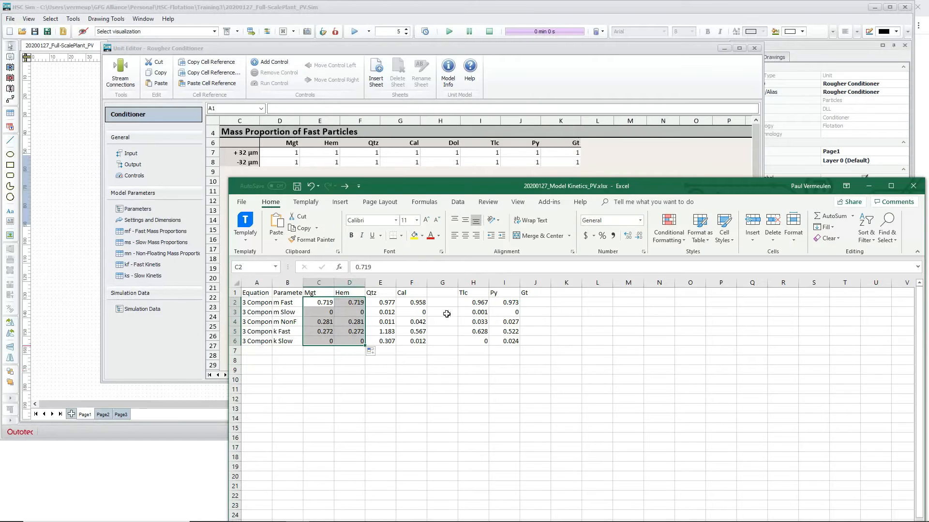
{"action": "left_click", "coordinate": [442, 293]}
{"action": "type", "text": "Dol"}
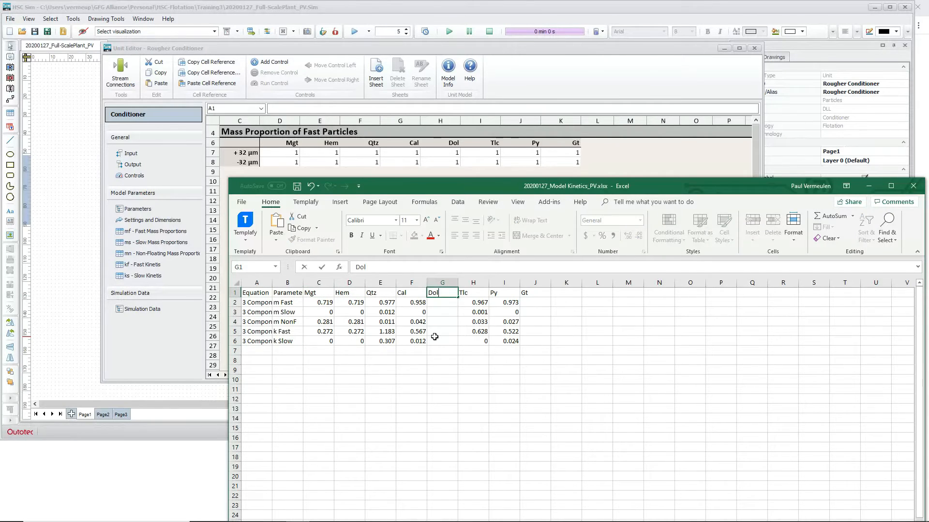
{"action": "key", "text": "ctrl+Return"}
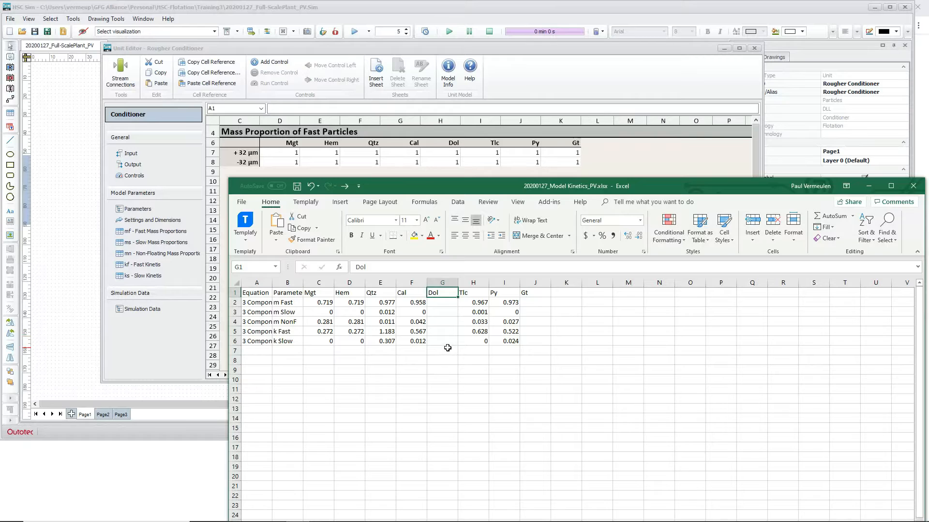
Step: Clear the kinetic values in D2:D6 under the Hem header
{"action": "left_click_drag", "start_coordinate": [413, 302], "coordinate": [419, 341]}
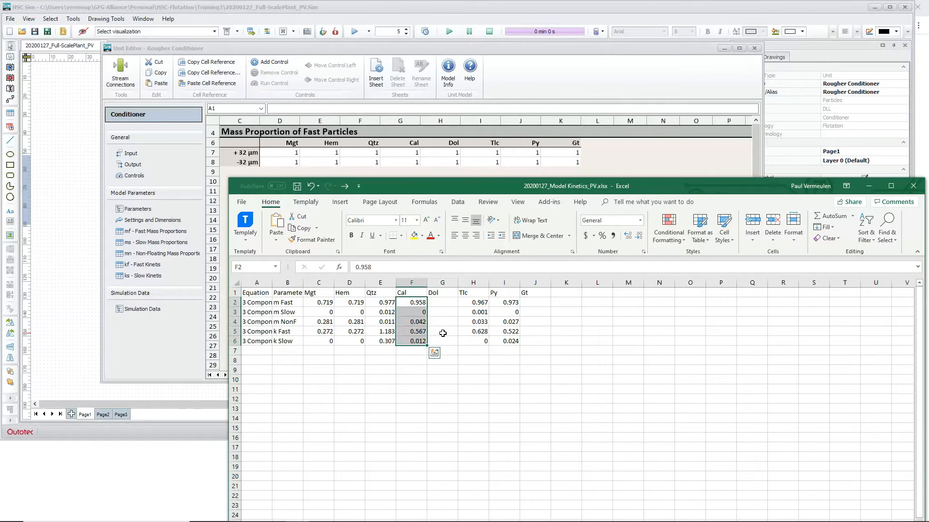
{"action": "left_click", "coordinate": [536, 303]}
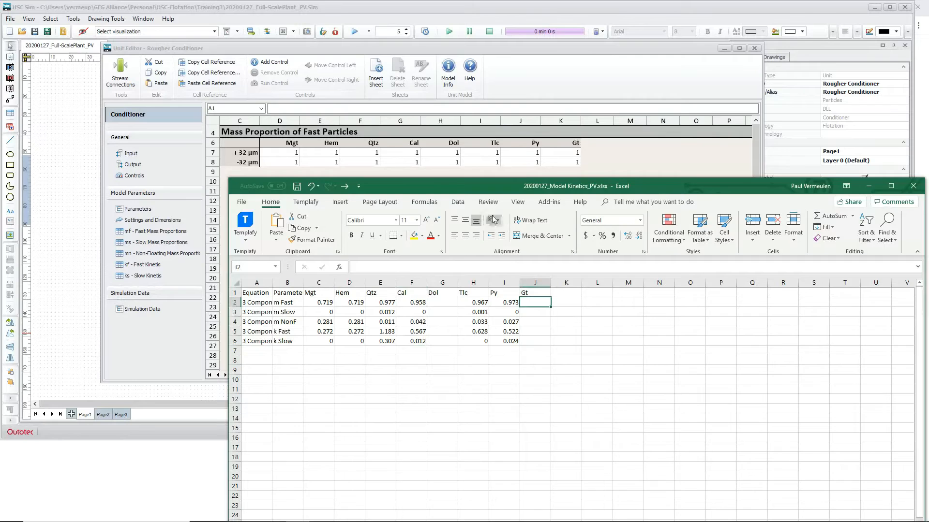
{"action": "left_click_drag", "start_coordinate": [480, 188], "coordinate": [544, 271]}
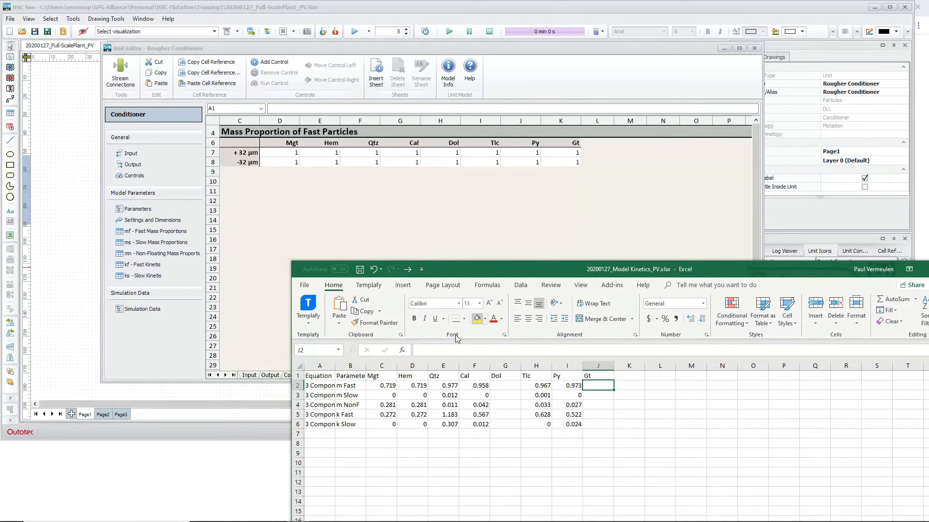
{"action": "left_click_drag", "start_coordinate": [419, 384], "coordinate": [415, 421]}
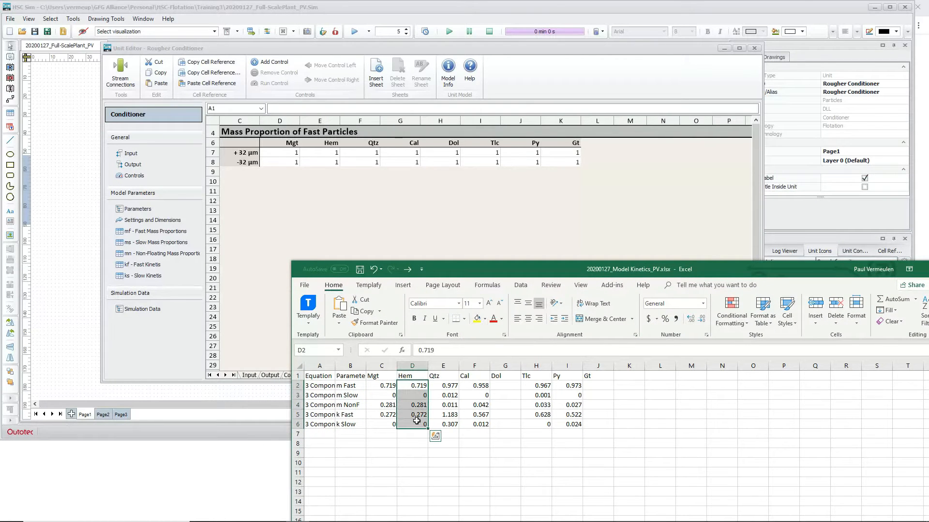
{"action": "key", "text": "Delete"}
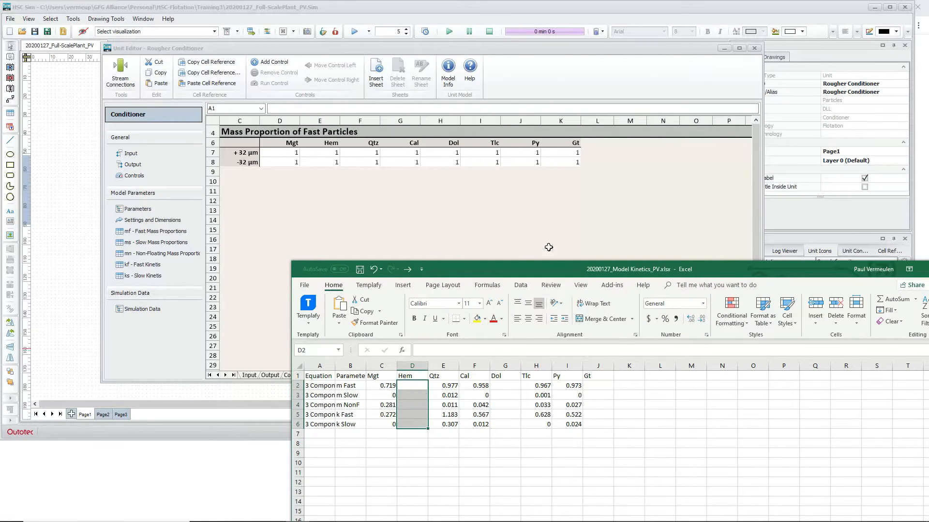
{"action": "left_click", "coordinate": [635, 433]}
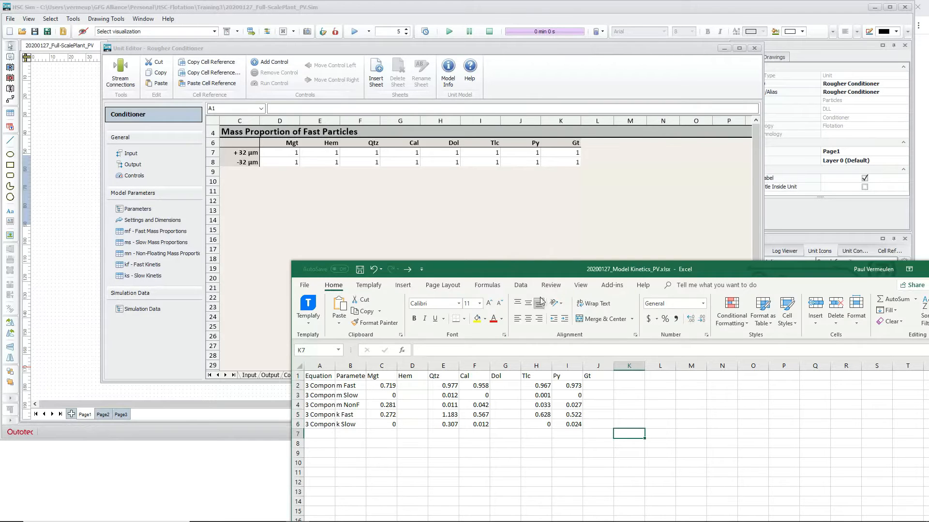
Step: Copy the m Fast row from Mgt through Gt into the fast particles table for both the +32 µm and -32 µm sizes
{"action": "left_click_drag", "start_coordinate": [513, 270], "coordinate": [690, 348]}
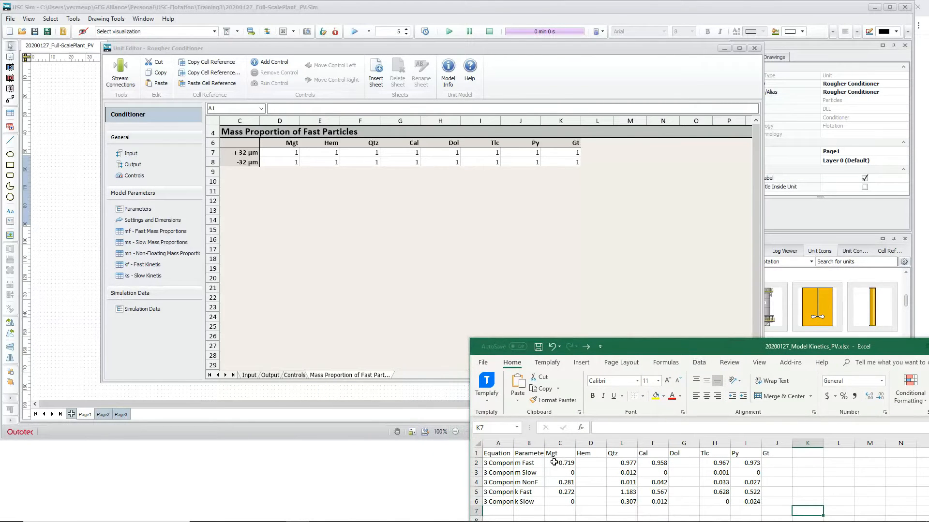
{"action": "left_click_drag", "start_coordinate": [562, 463], "coordinate": [775, 463]}
{"action": "key", "text": "ctrl+c"}
{"action": "left_click", "coordinate": [285, 152]}
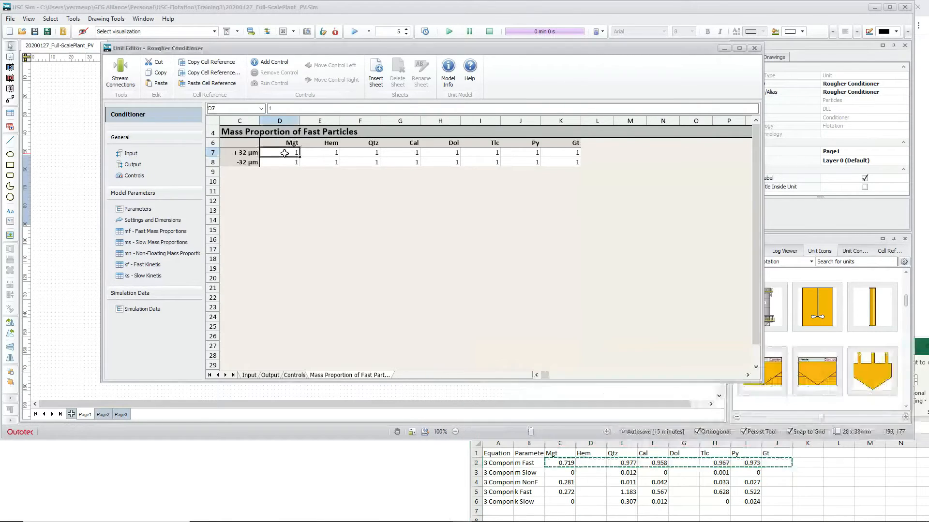
{"action": "right_click", "coordinate": [284, 153]}
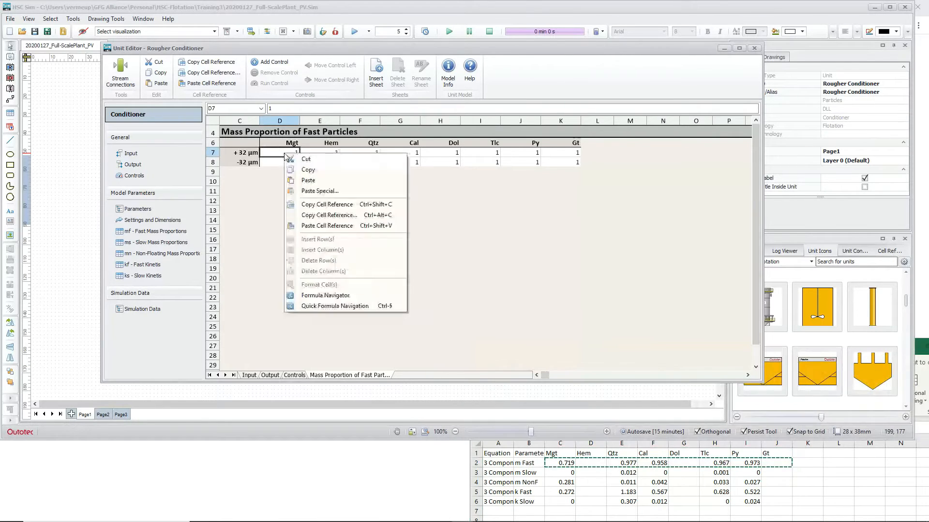
{"action": "left_click", "coordinate": [312, 181]}
{"action": "left_click_drag", "start_coordinate": [283, 152], "coordinate": [575, 176]}
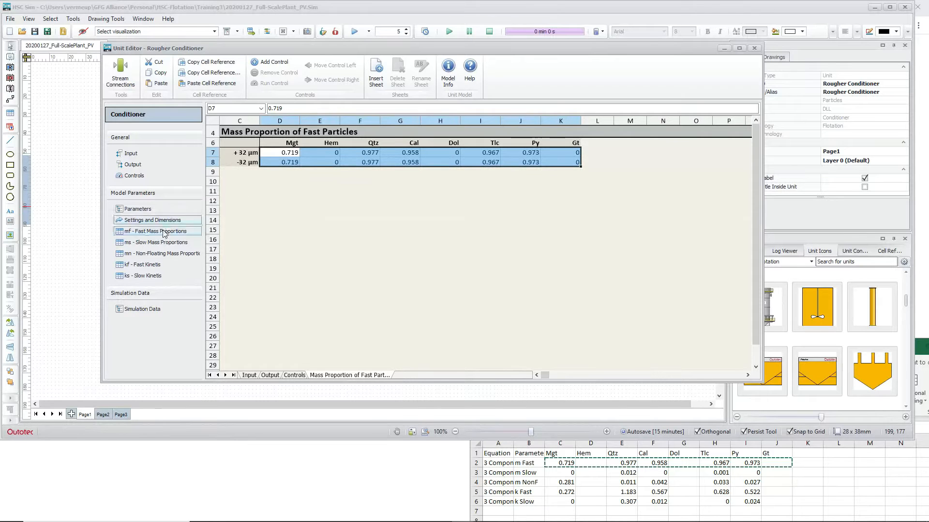
Step: Copy the m Slow row from Mgt through Gt into the slow particles table for both the +32 µm and -32 µm sizes
{"action": "left_click", "coordinate": [152, 244]}
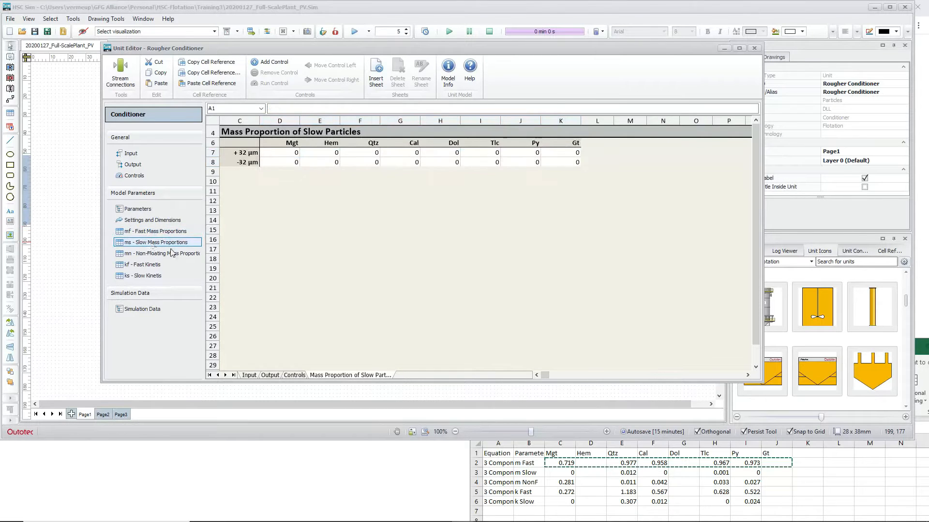
{"action": "left_click", "coordinate": [557, 473]}
{"action": "left_click_drag", "start_coordinate": [557, 473], "coordinate": [775, 474]}
{"action": "key", "text": "ctrl+c"}
{"action": "left_click", "coordinate": [274, 154]}
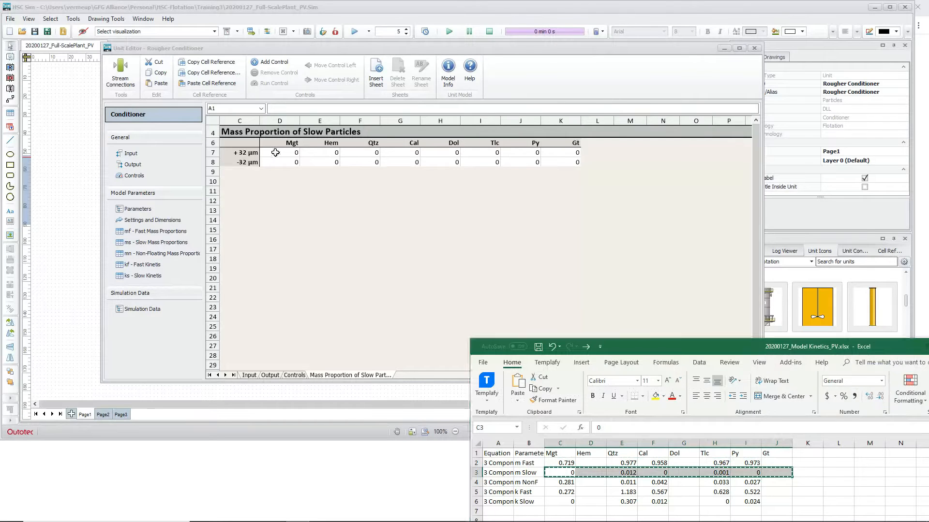
{"action": "key", "text": "ctrl+v"}
{"action": "left_click", "coordinate": [285, 163]}
{"action": "key", "text": "ctrl+v"}
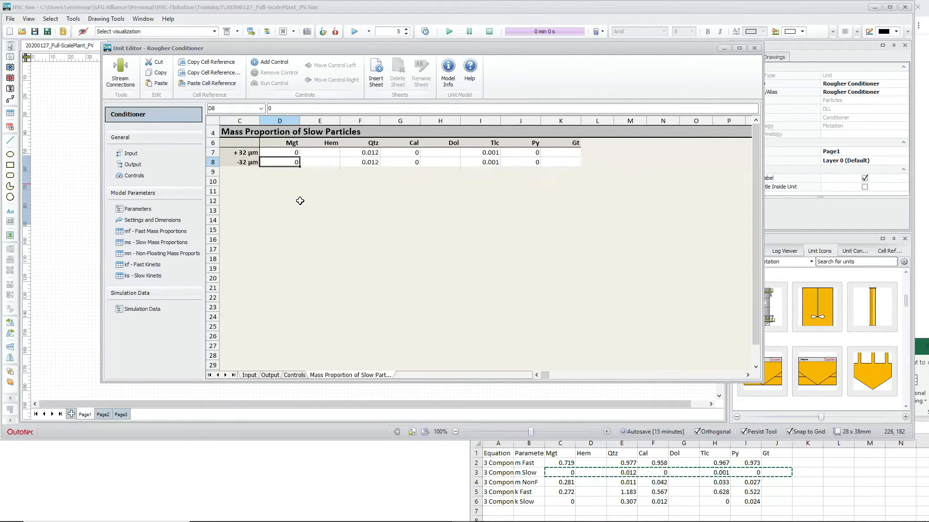
Step: Check the non-floating proportions, and copy the k Fast row from Mgt through Gt into the +32 µm row of the fast flotation rate constants
{"action": "left_click", "coordinate": [148, 254]}
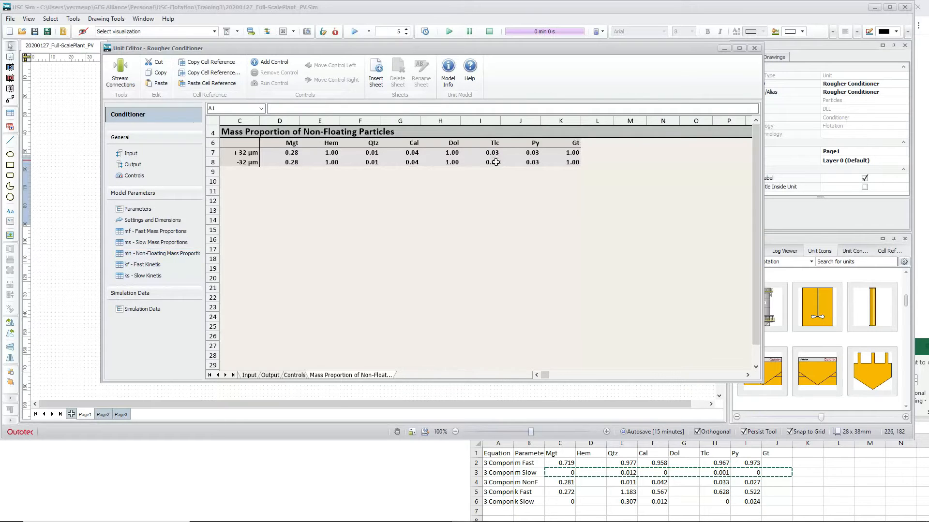
{"action": "left_click", "coordinate": [147, 265]}
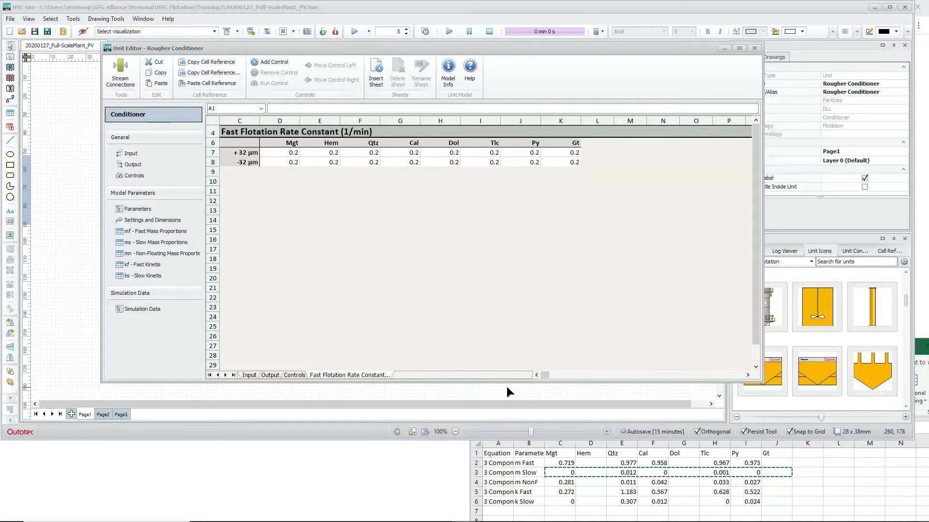
{"action": "left_click", "coordinate": [563, 494]}
{"action": "left_click_drag", "start_coordinate": [563, 494], "coordinate": [761, 499]}
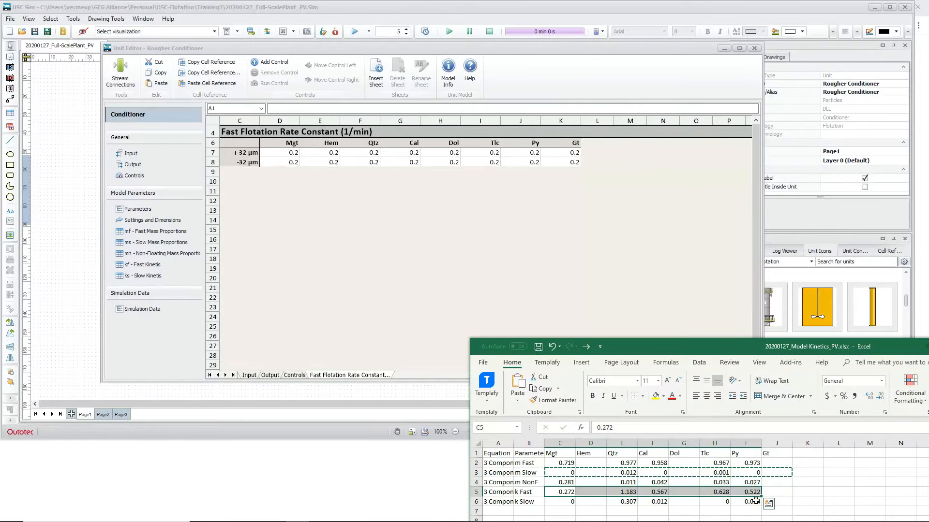
{"action": "left_click", "coordinate": [765, 502]}
{"action": "left_click_drag", "start_coordinate": [560, 493], "coordinate": [777, 494]}
{"action": "key", "text": "ctrl+c"}
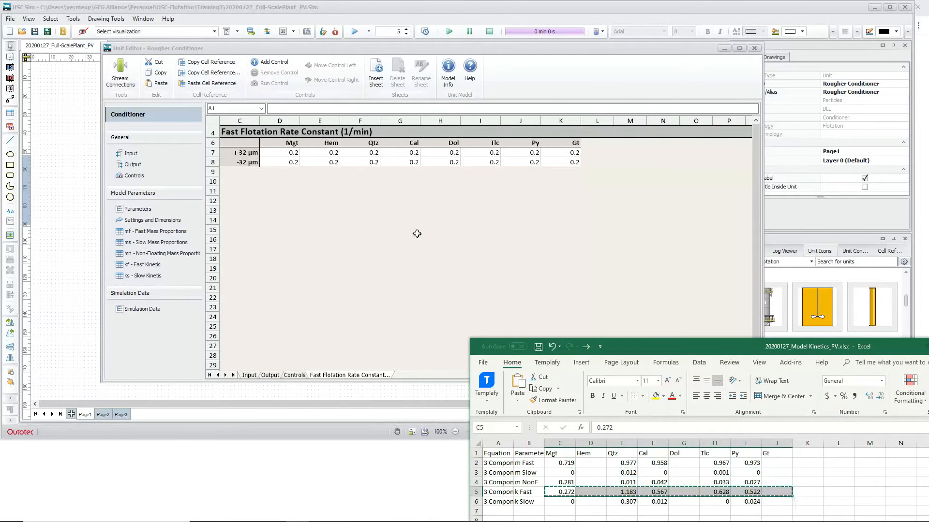
{"action": "left_click", "coordinate": [289, 153]}
{"action": "key", "text": "ctrl+v"}
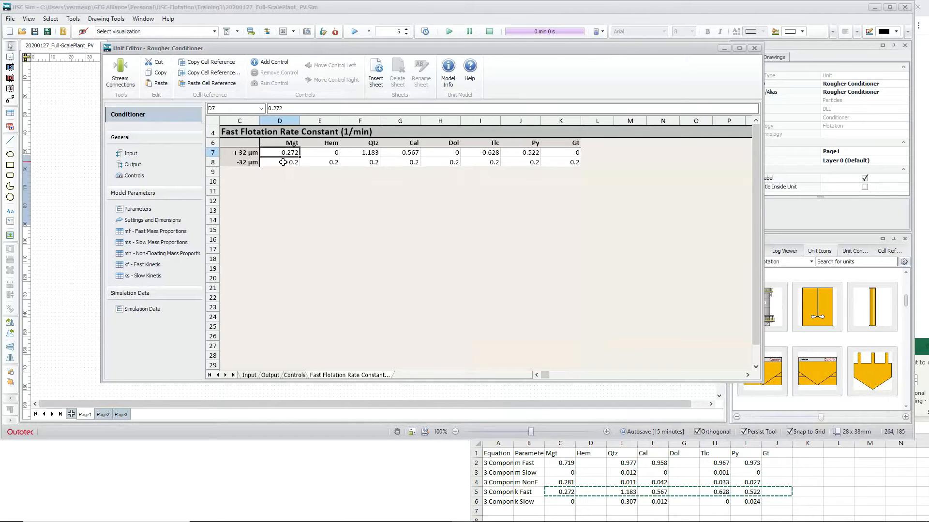
Step: Copy the k Slow row from Mgt through Gt into the slow flotation rate constants for both the +32 µm and -32 µm sizes
{"action": "left_click", "coordinate": [148, 278]}
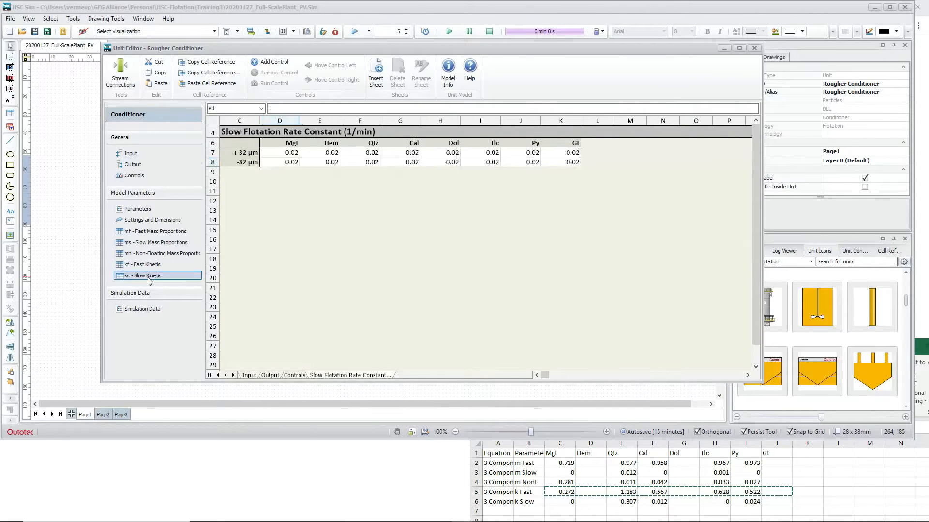
{"action": "left_click", "coordinate": [567, 499]}
{"action": "left_click_drag", "start_coordinate": [567, 501], "coordinate": [772, 501]}
{"action": "key", "text": "ctrl+c"}
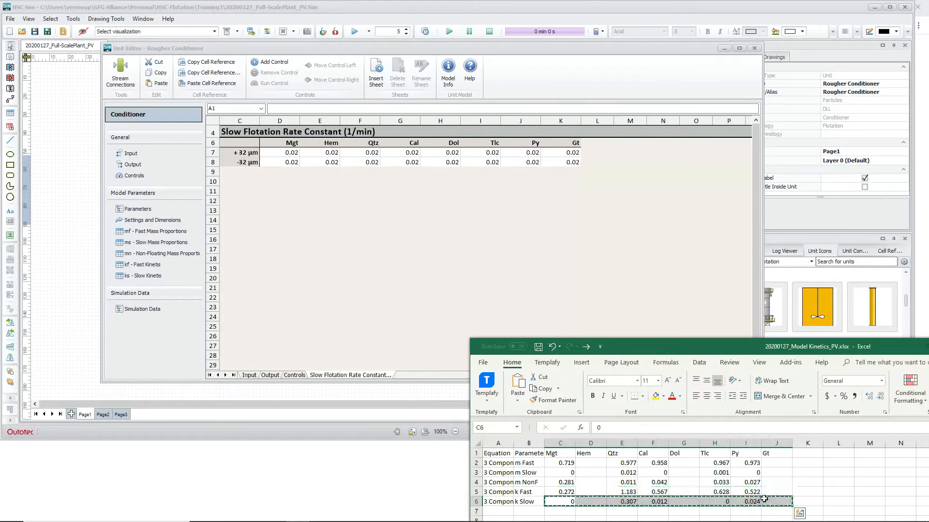
{"action": "left_click", "coordinate": [296, 153]}
{"action": "key", "text": "ctrl+v"}
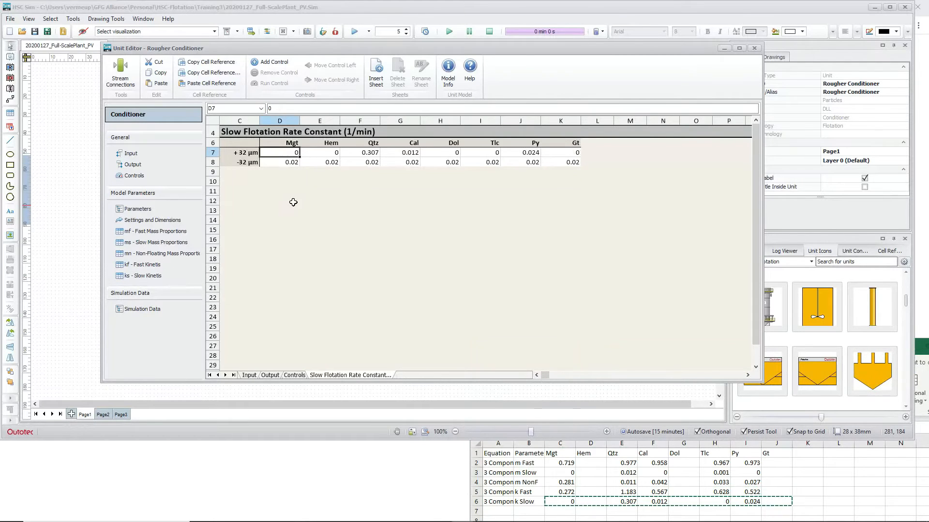
{"action": "left_click", "coordinate": [291, 163]}
{"action": "key", "text": "ctrl+v"}
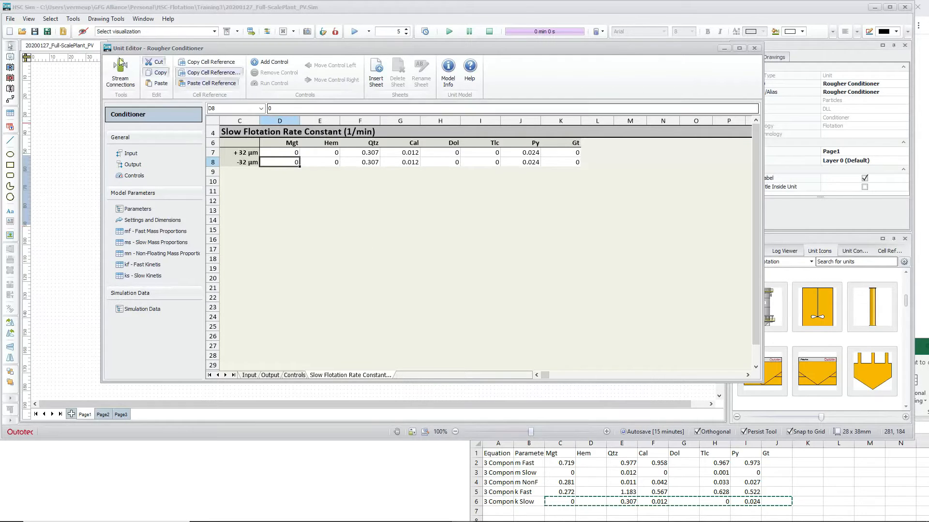
Step: Save the process and create a backup with the description "Kinetics defined"
{"action": "left_click", "coordinate": [36, 35]}
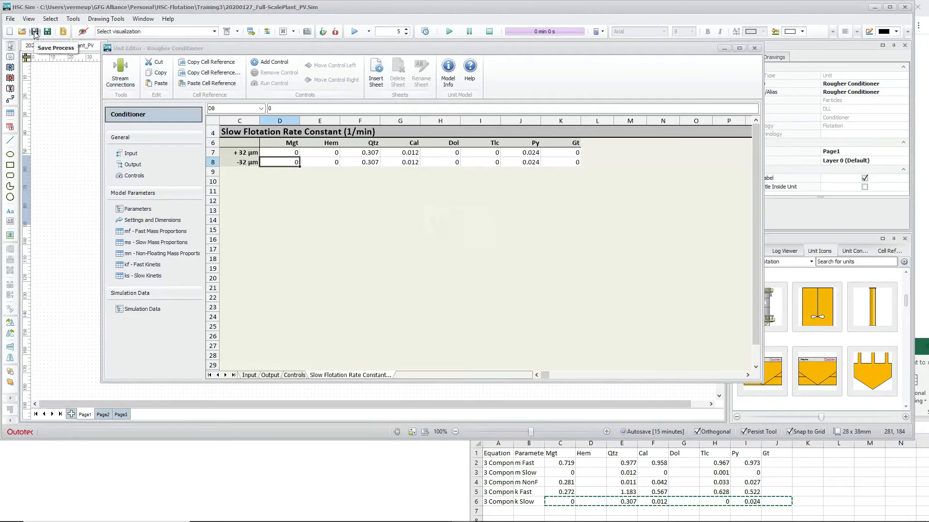
{"action": "left_click", "coordinate": [47, 32]}
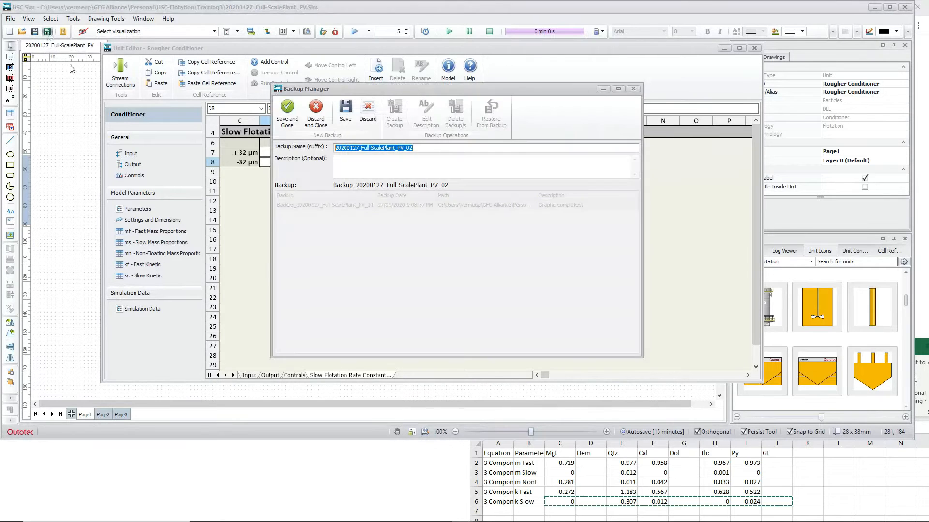
{"action": "left_click", "coordinate": [361, 167]}
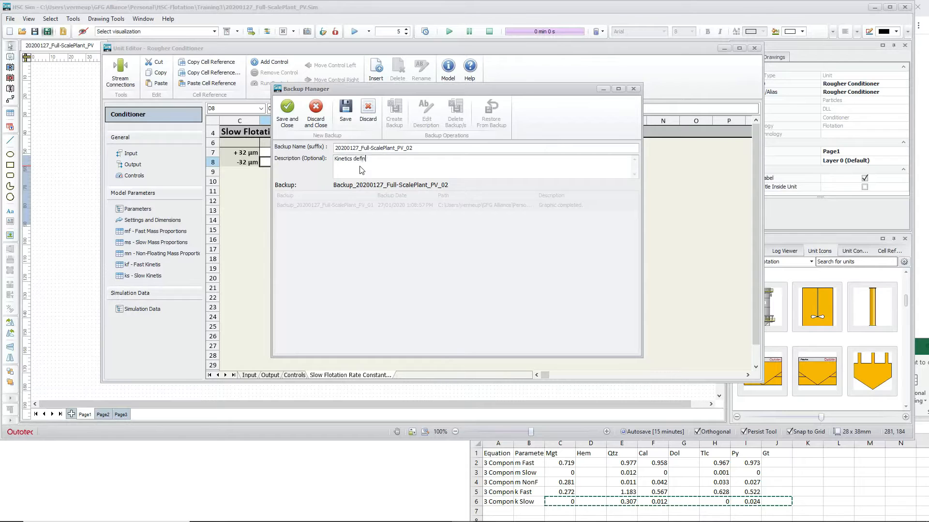
{"action": "key", "text": "Return"}
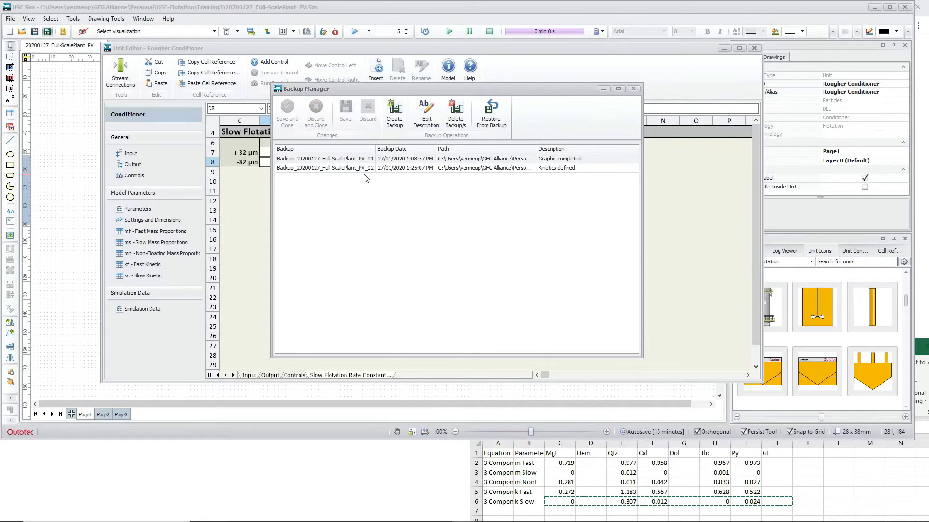
{"action": "left_click", "coordinate": [633, 89]}
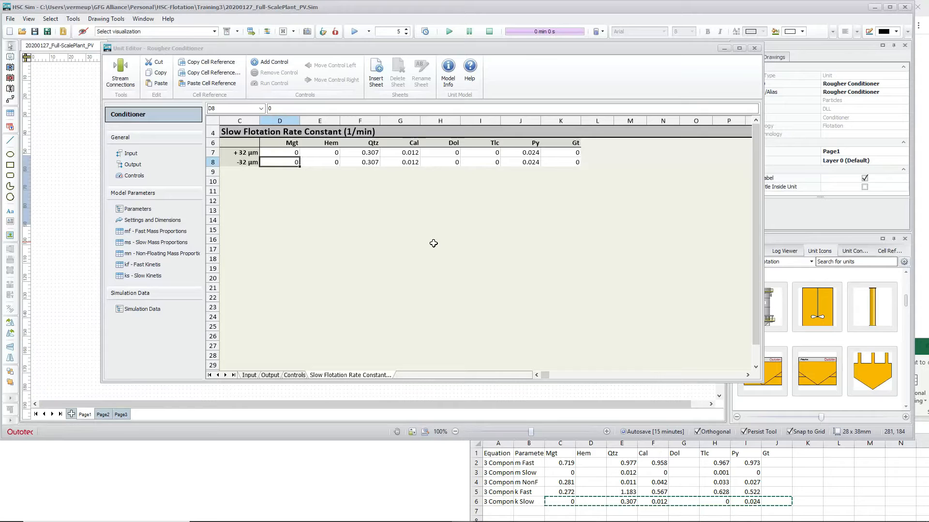
Step: Close the Rougher Conditioner editor and open the Rougher Flotation cell's parameters
{"action": "left_click", "coordinate": [76, 224]}
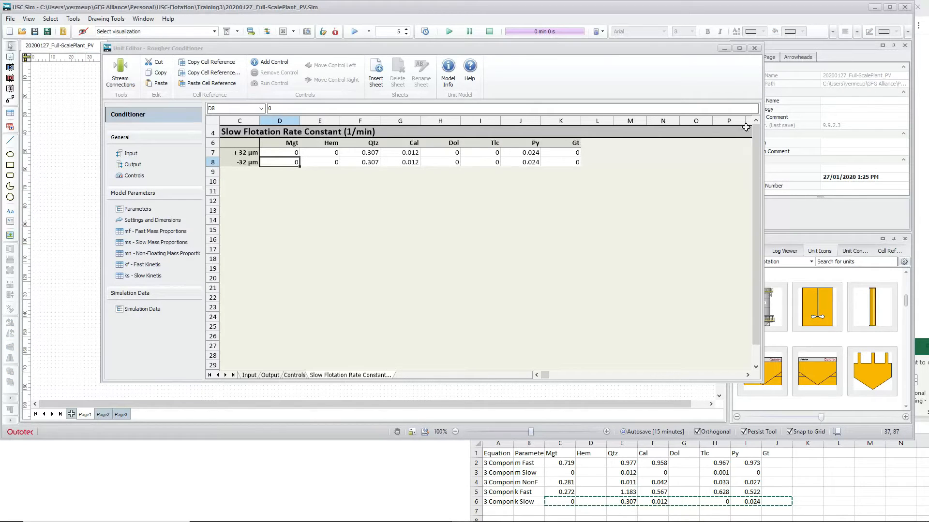
{"action": "left_click", "coordinate": [754, 48]}
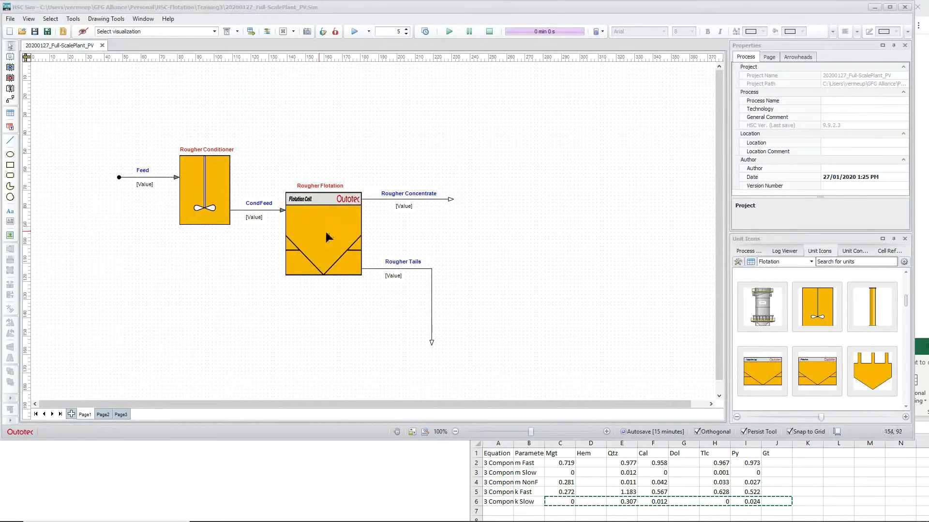
{"action": "double_click", "coordinate": [326, 233]}
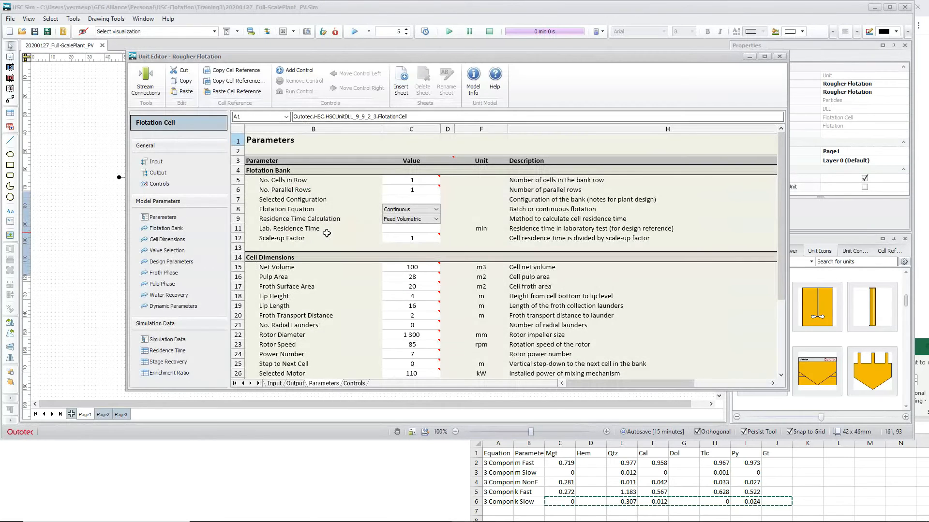
Step: Check the flotation equation and residence time calculation options, and set the Lab. Residence Time to 8 min
{"action": "left_click", "coordinate": [426, 180]}
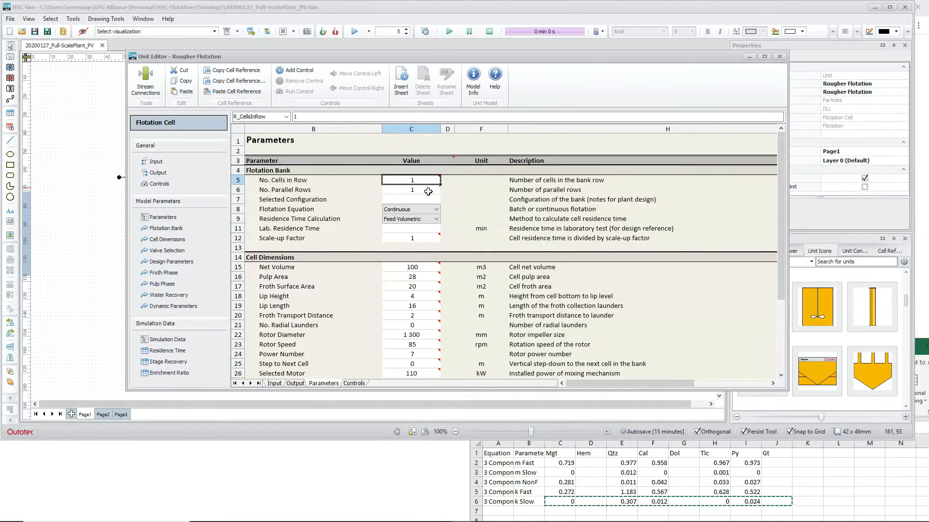
{"action": "left_click", "coordinate": [428, 191]}
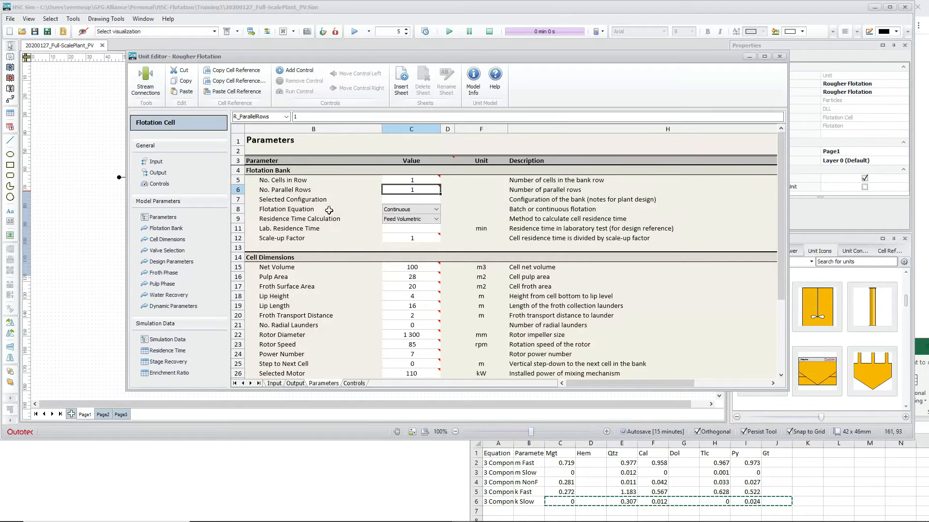
{"action": "left_click", "coordinate": [438, 212]}
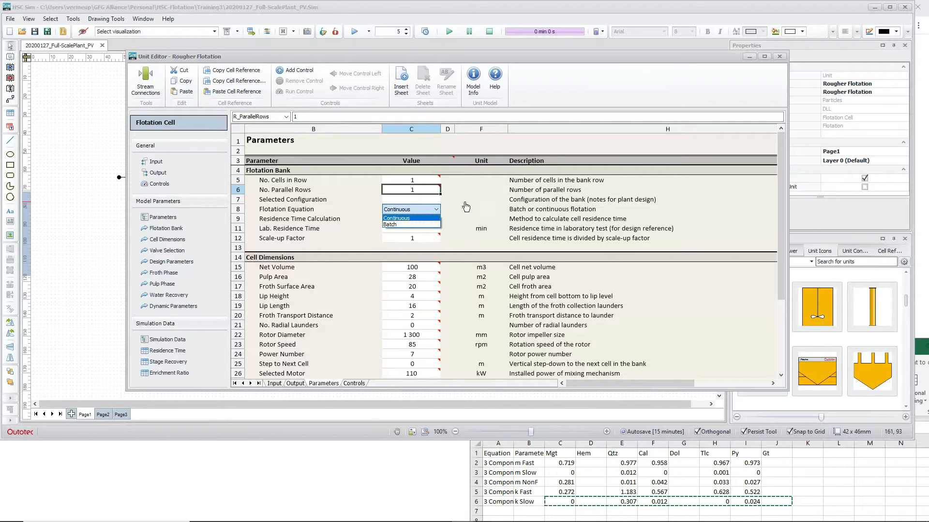
{"action": "left_click", "coordinate": [466, 207]}
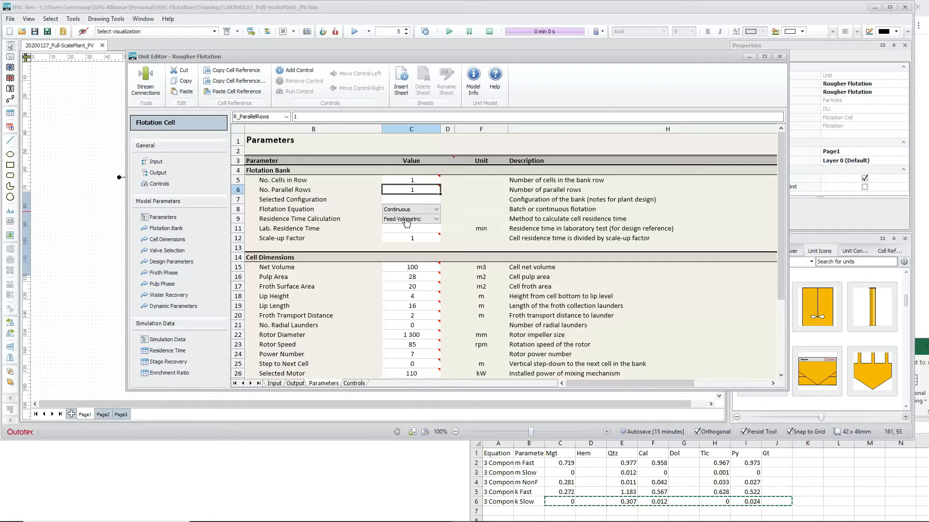
{"action": "left_click", "coordinate": [436, 219]}
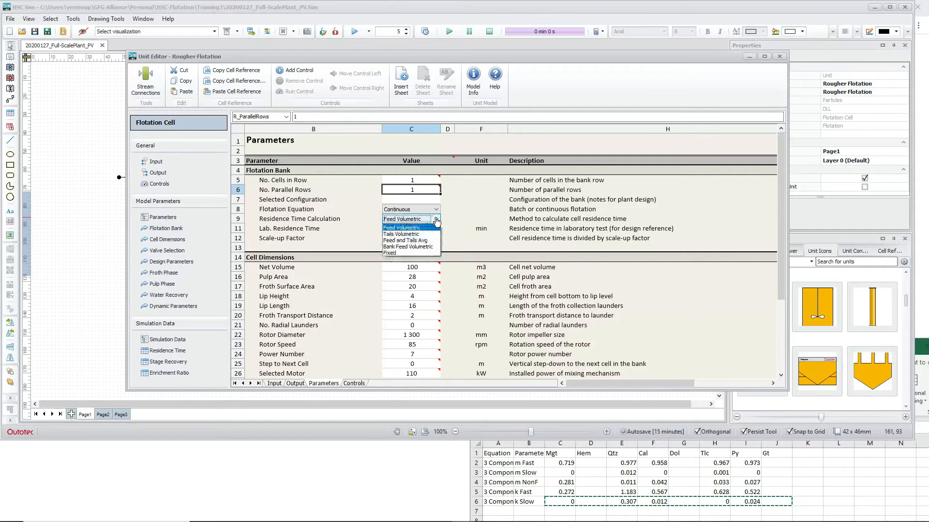
{"action": "left_click", "coordinate": [458, 211]}
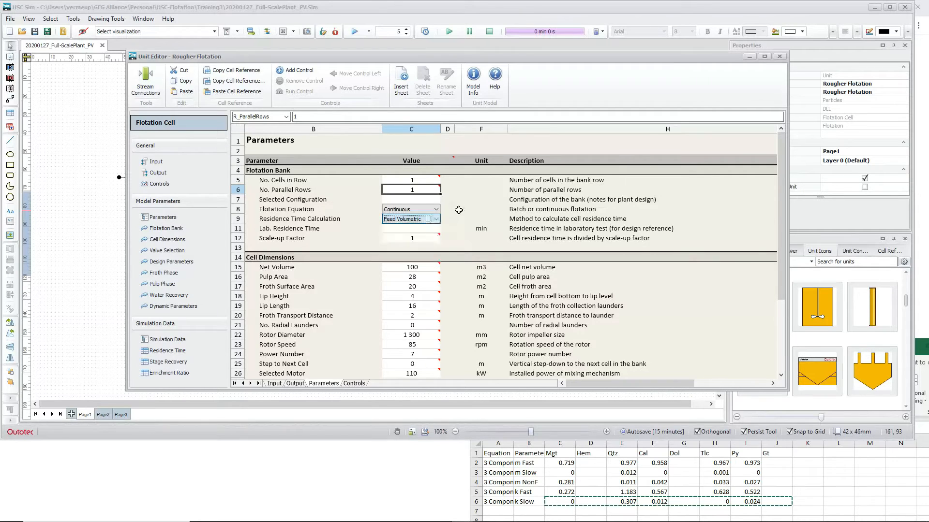
{"action": "left_click", "coordinate": [428, 228]}
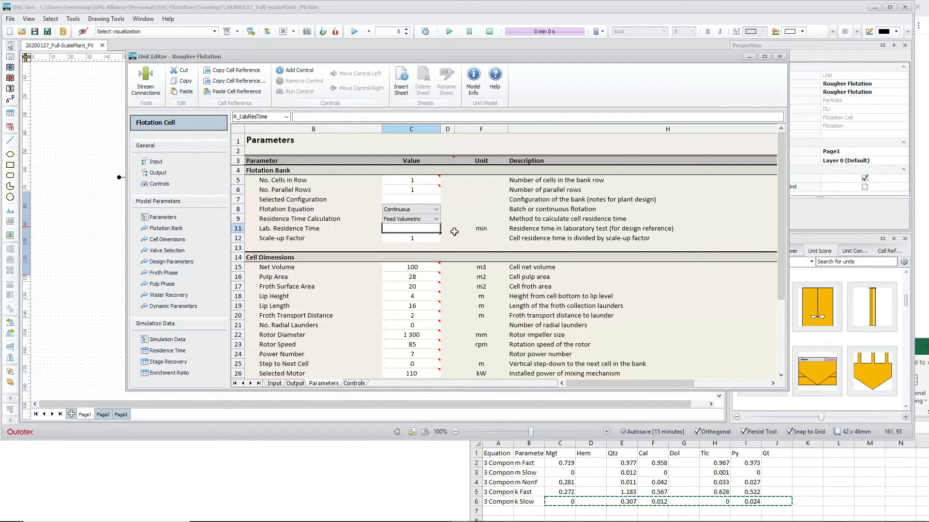
{"action": "type", "text": "8"}
{"action": "key", "text": "Return"}
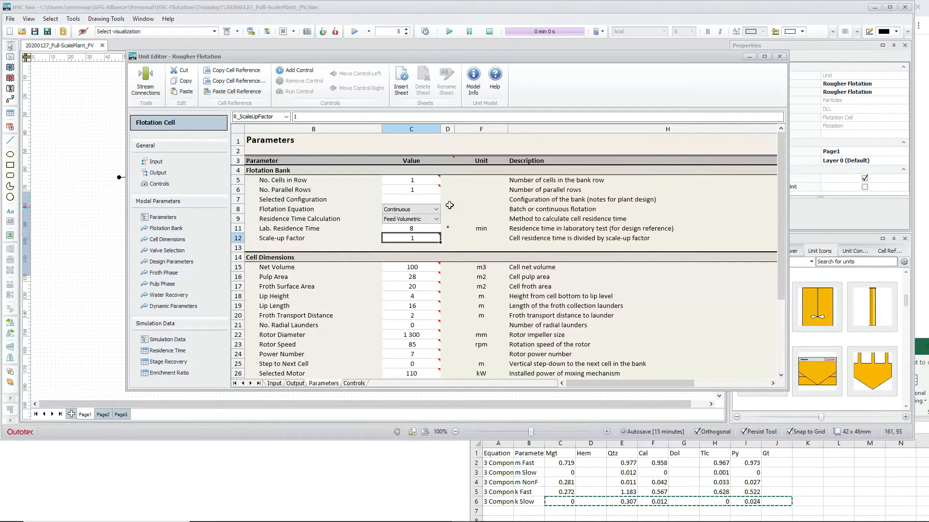
Step: Look through the cell dimensions, simulation data, residence time, stage recovery and enrichment ratio tables of the Rougher Flotation unit
{"action": "mouse_move", "coordinate": [422, 238]}
{"action": "scroll", "coordinate": [460, 301], "scroll_direction": "down", "scroll_amount": 2}
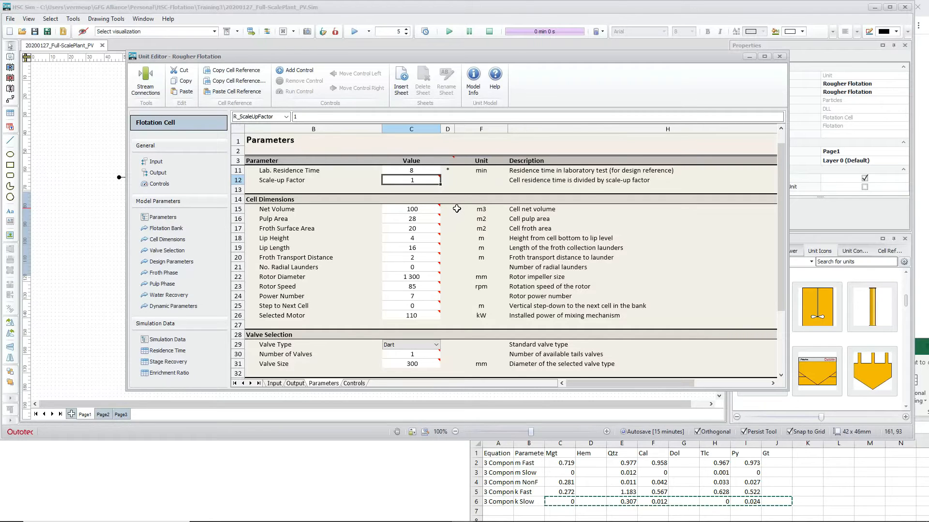
{"action": "left_click", "coordinate": [167, 340]}
{"action": "left_click", "coordinate": [169, 352]}
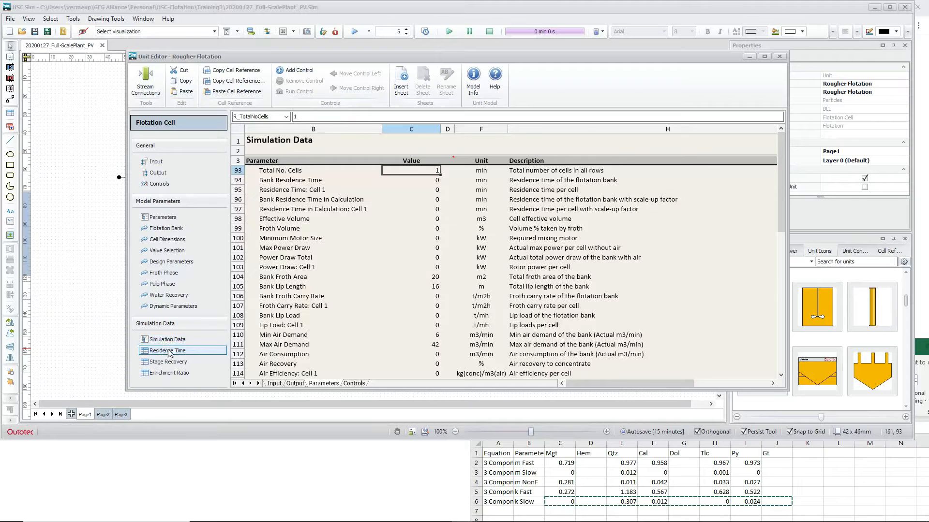
{"action": "left_click", "coordinate": [169, 362]}
{"action": "left_click", "coordinate": [174, 374]}
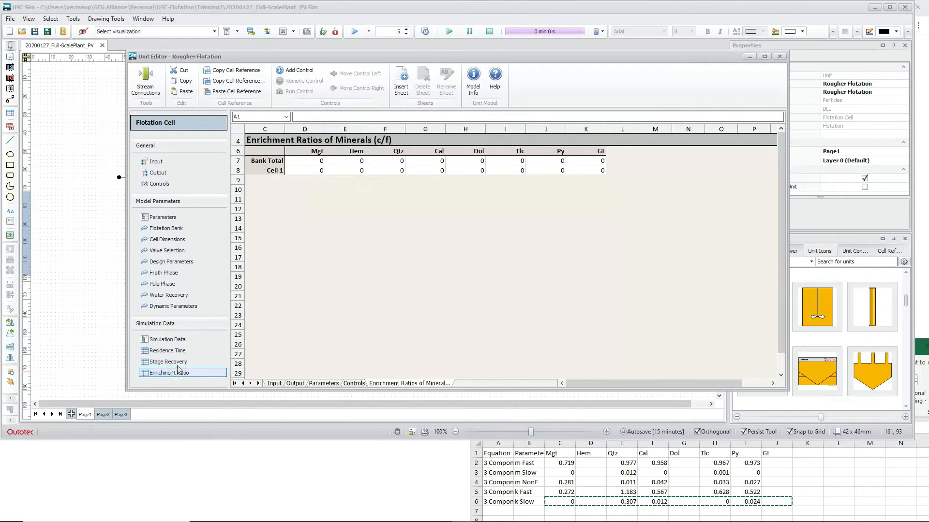
{"action": "left_click", "coordinate": [292, 200]}
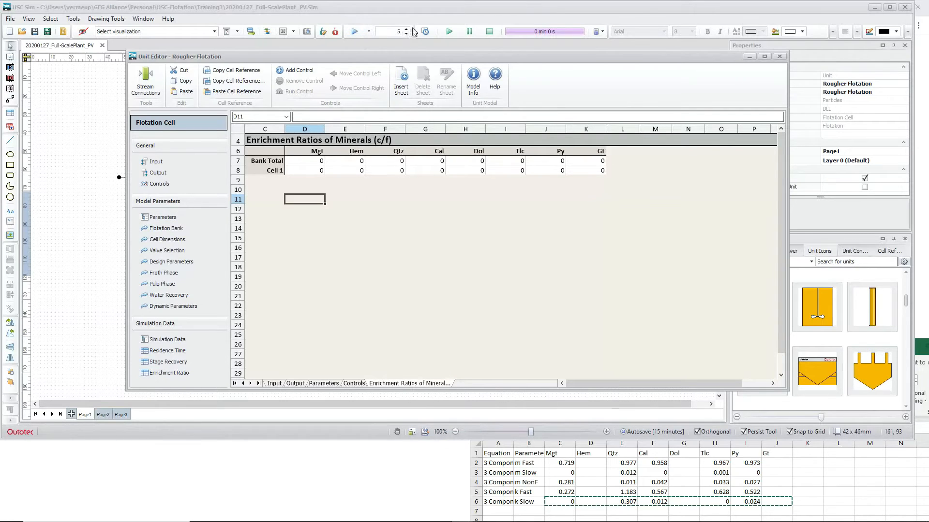
Step: Run the simulation and review the CondFeed stream data in the Rougher Flotation unit's input sheet
{"action": "left_click", "coordinate": [355, 31]}
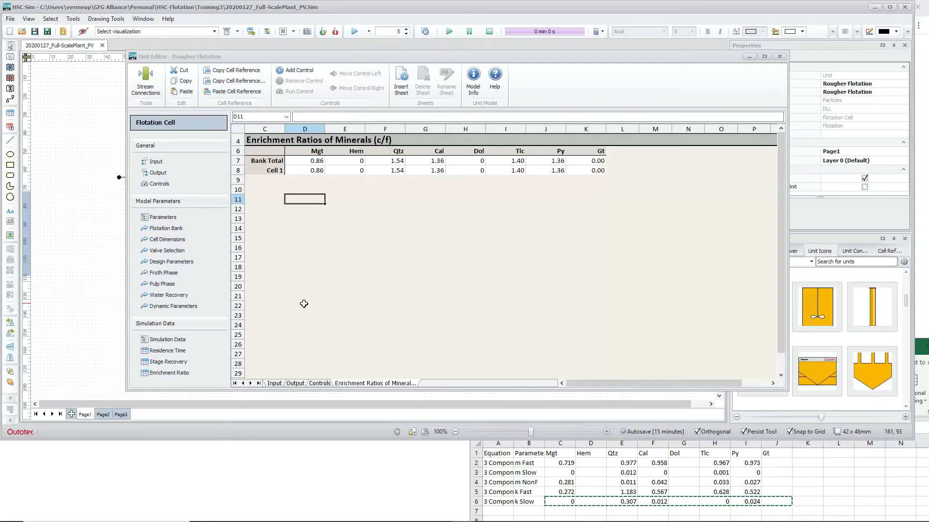
{"action": "left_click", "coordinate": [156, 161]}
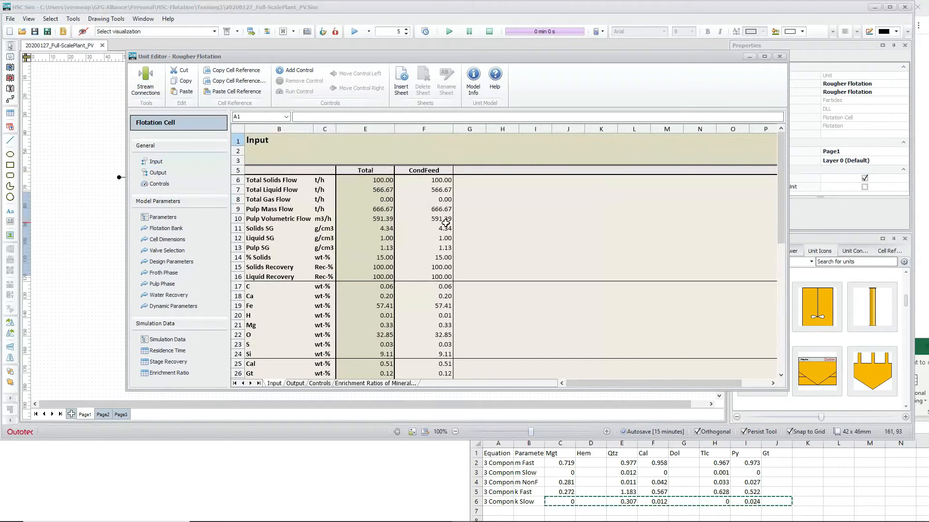
{"action": "scroll", "coordinate": [435, 280], "scroll_direction": "down", "scroll_amount": 1}
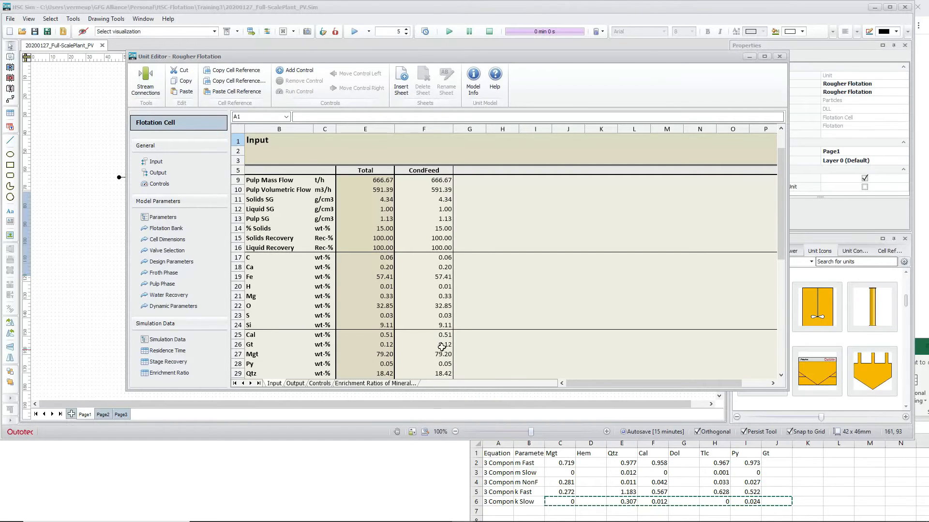
Step: Check the rest of the CondFeed input data and compare the Fe grades of the Rougher Concentrate and Rougher Tails output streams
{"action": "scroll", "coordinate": [442, 349], "scroll_direction": "down", "scroll_amount": 2}
{"action": "scroll", "coordinate": [442, 355], "scroll_direction": "down", "scroll_amount": 7}
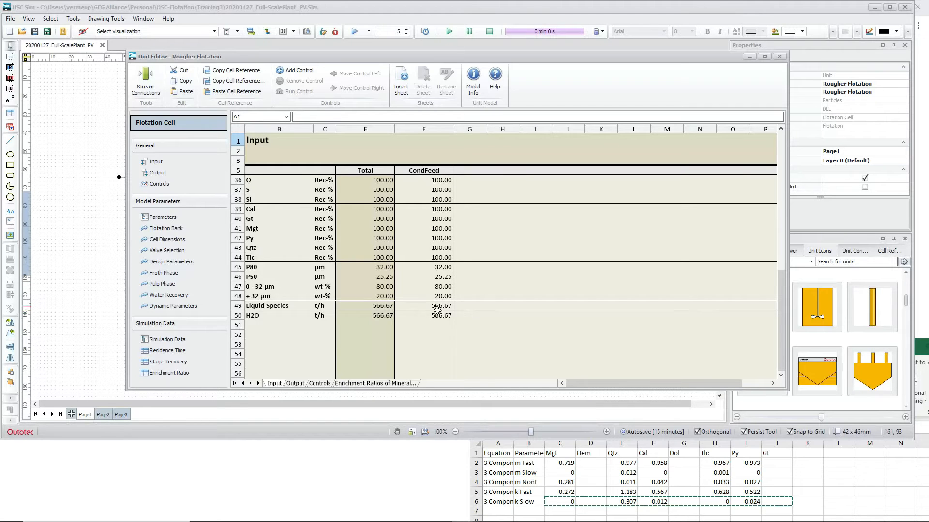
{"action": "scroll", "coordinate": [455, 300], "scroll_direction": "up", "scroll_amount": 10}
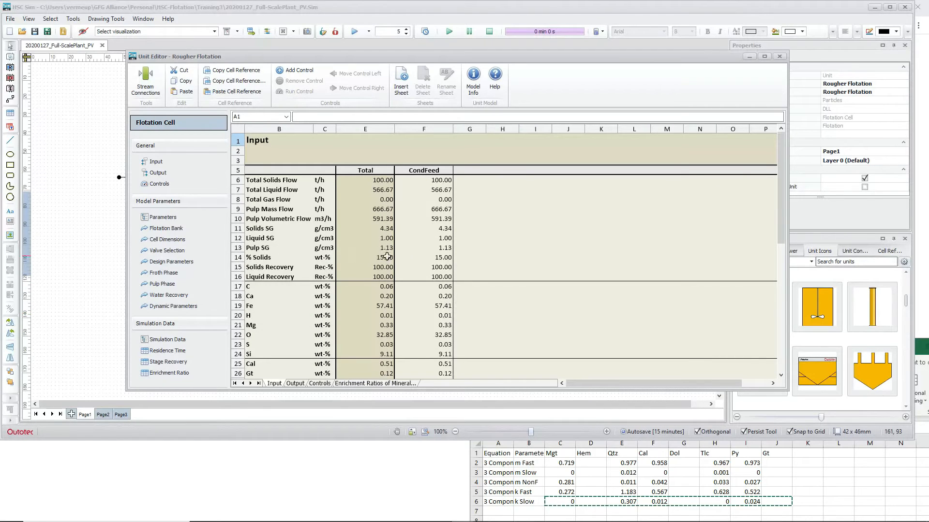
{"action": "left_click", "coordinate": [158, 173]}
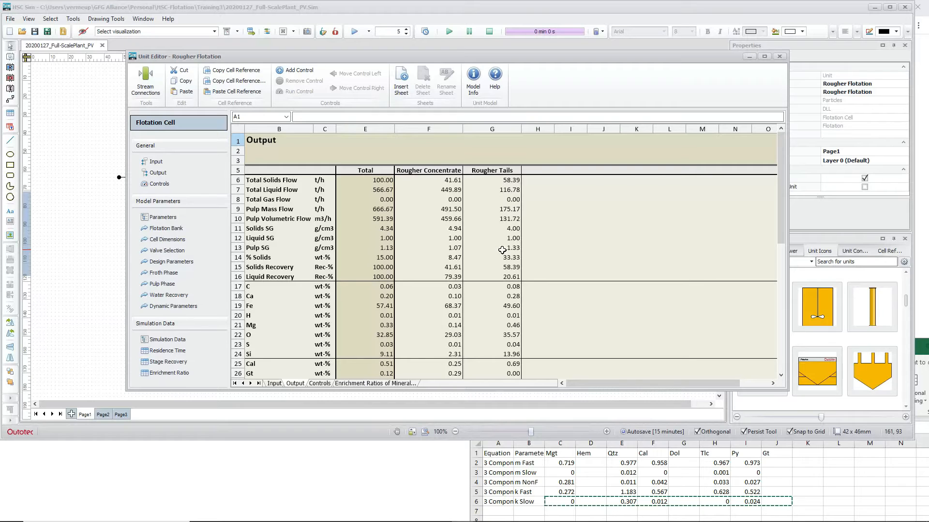
{"action": "left_click", "coordinate": [443, 306]}
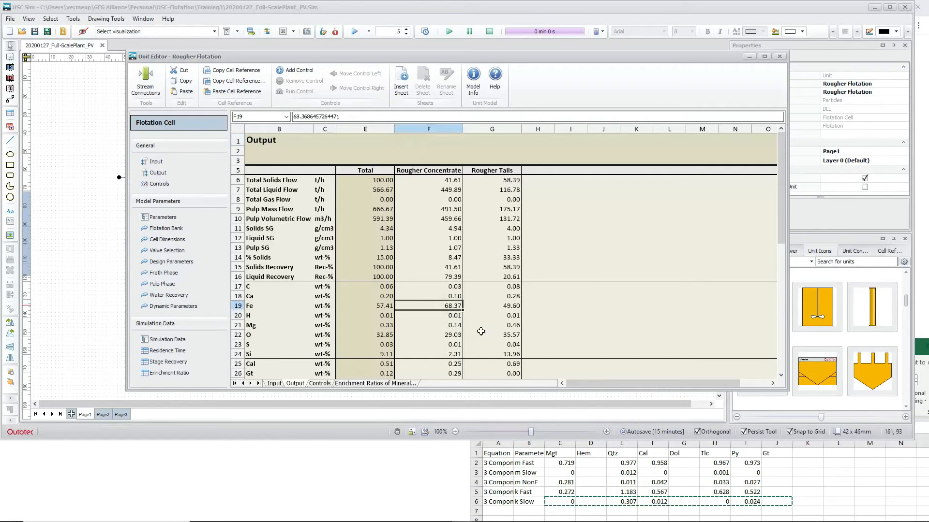
{"action": "left_click", "coordinate": [515, 307]}
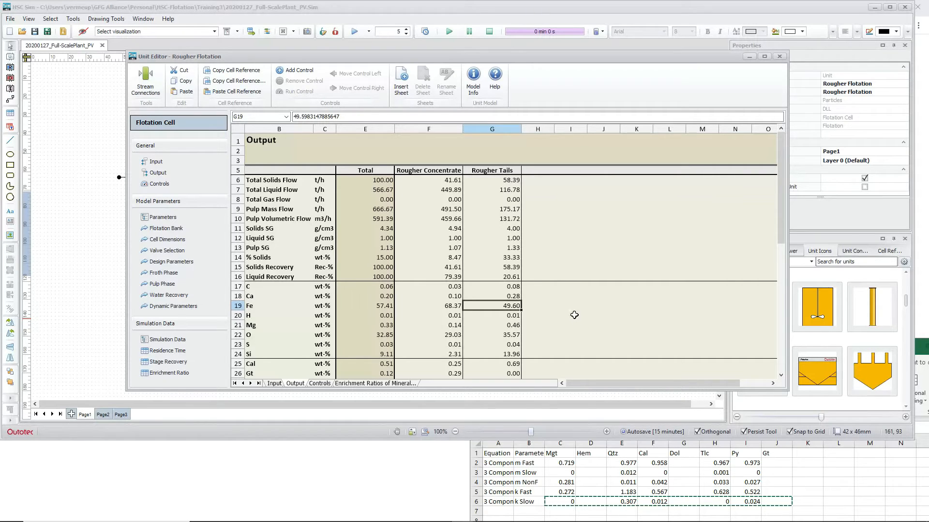
Step: Swap the Rougher Flotation output stream connections so Rougher Tails feeds from Tails and Rougher Concentrate from Concentrate
{"action": "left_click", "coordinate": [144, 80]}
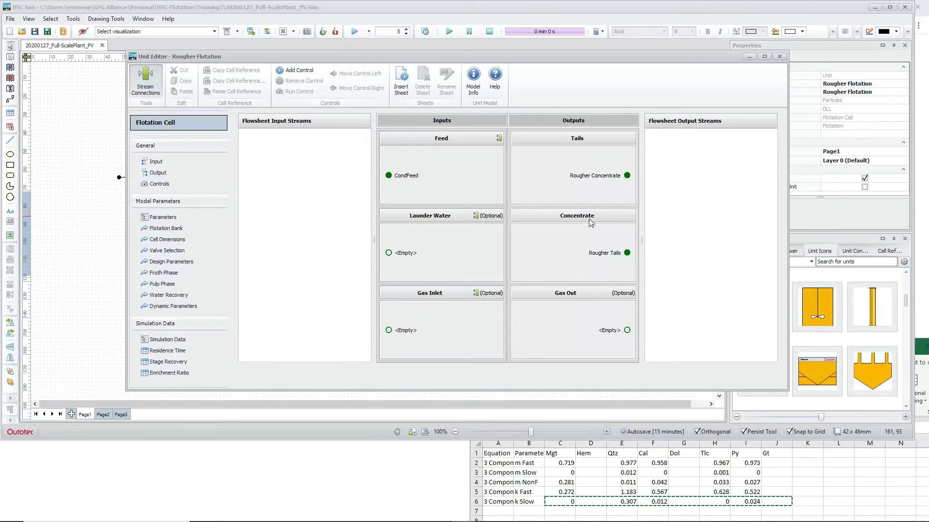
{"action": "left_click_drag", "start_coordinate": [603, 256], "coordinate": [705, 162]}
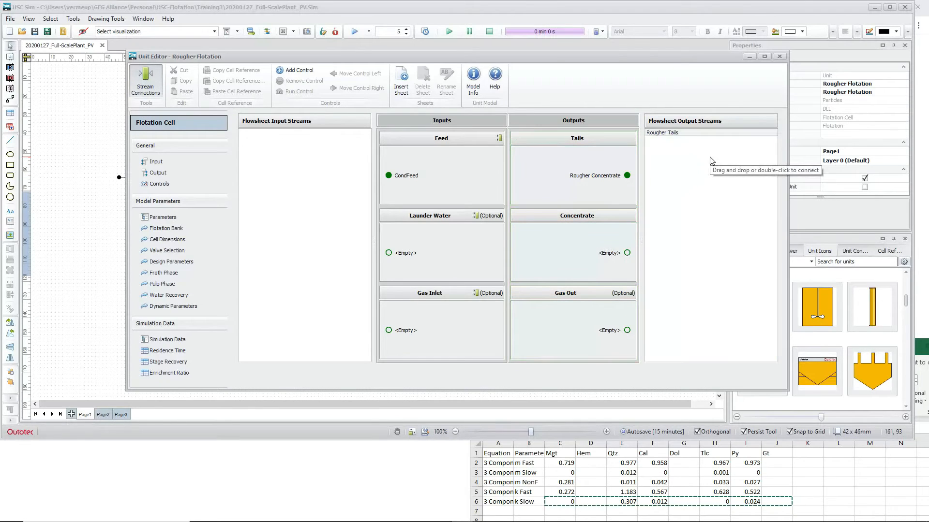
{"action": "left_click_drag", "start_coordinate": [590, 181], "coordinate": [600, 259]}
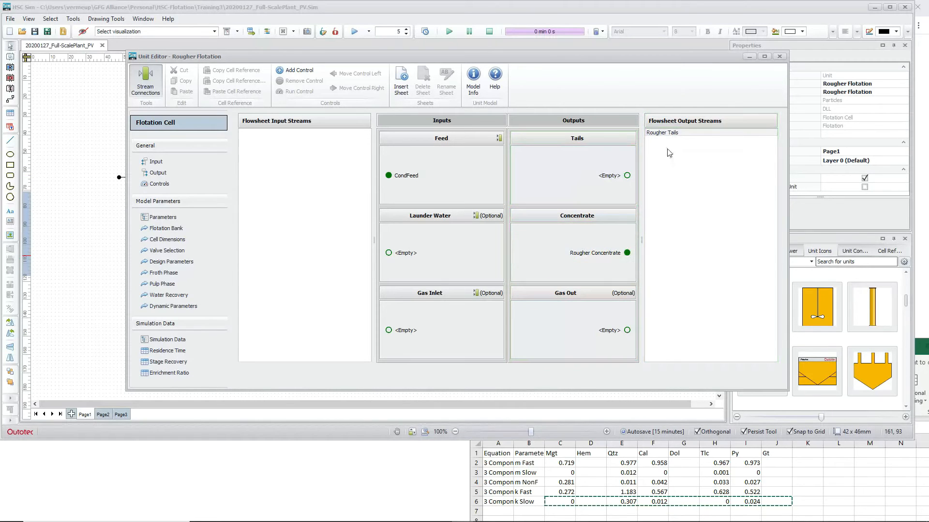
{"action": "left_click_drag", "start_coordinate": [664, 133], "coordinate": [627, 176]}
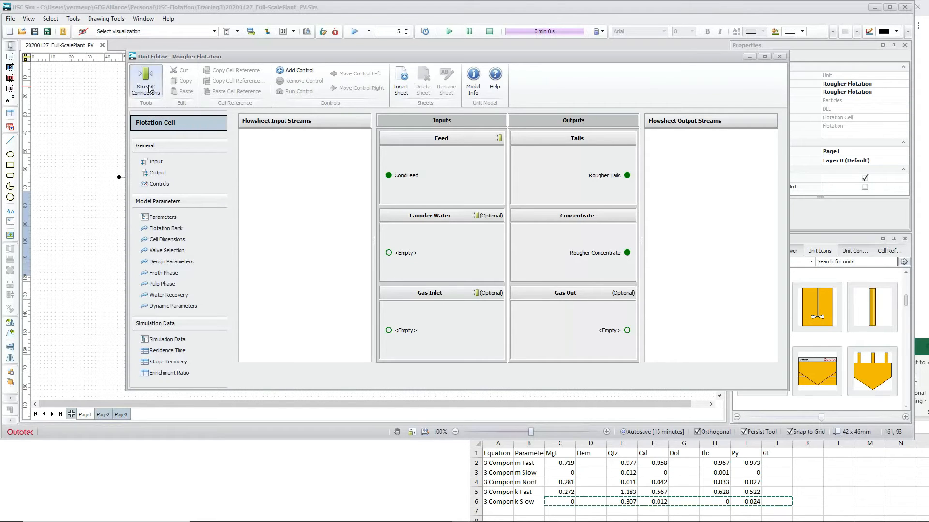
Step: Check the Rougher Flotation output sheet with the swapped streams and run the simulation again
{"action": "left_click", "coordinate": [155, 162]}
{"action": "left_click", "coordinate": [156, 173]}
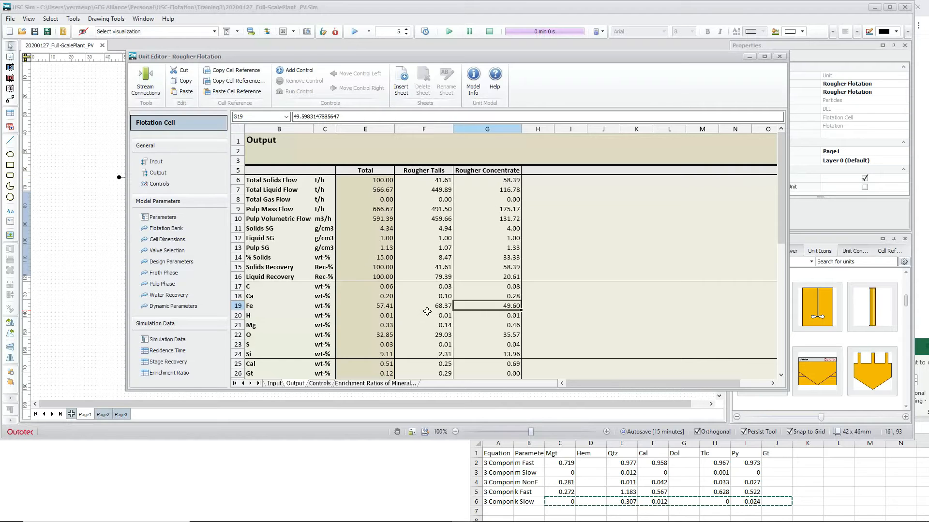
{"action": "left_click", "coordinate": [355, 32]}
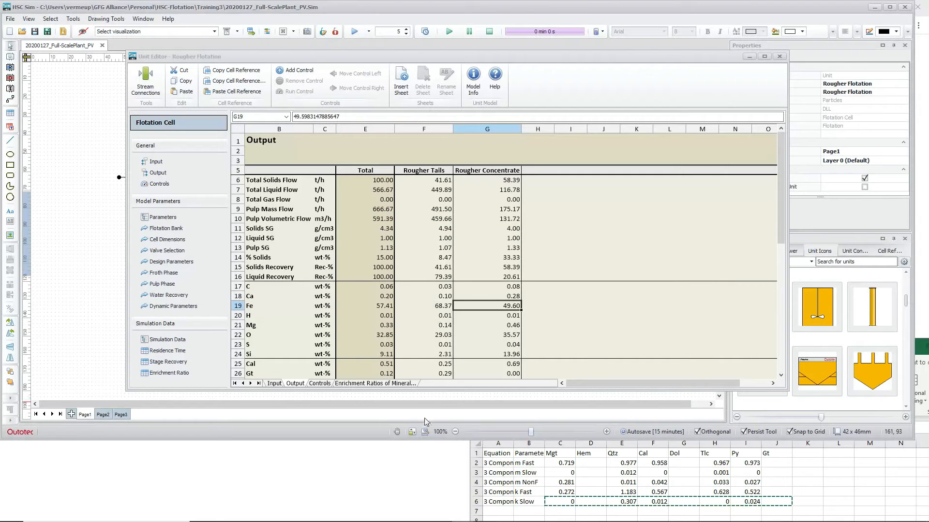
Step: Switch to the Model Kinetics workbook in Excel and open the recent workbook Test data.xlsx from there
{"action": "mouse_move", "coordinate": [425, 520]}
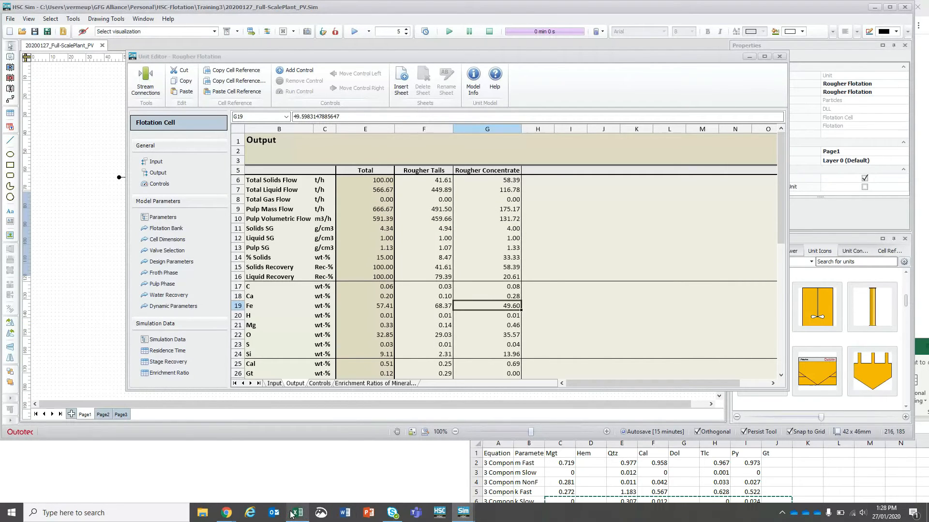
{"action": "mouse_move", "coordinate": [291, 514]}
{"action": "left_click", "coordinate": [299, 483]}
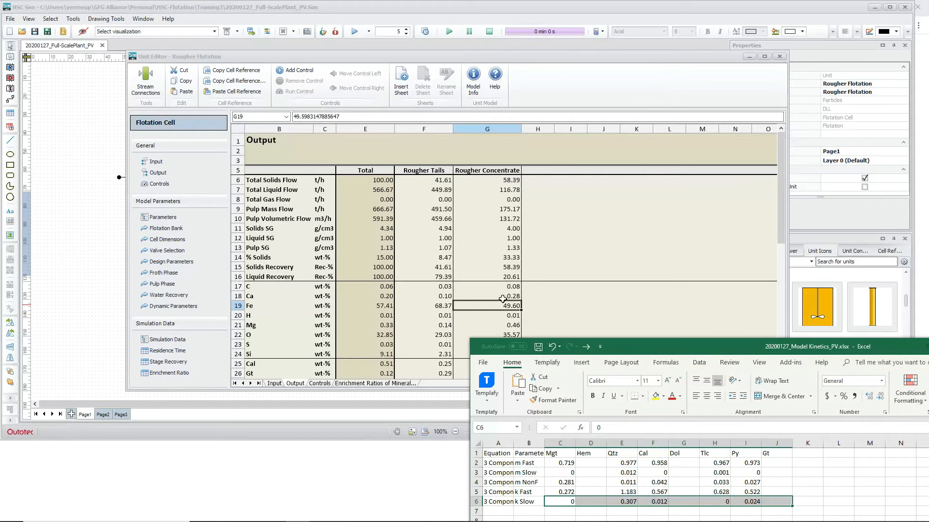
{"action": "left_click_drag", "start_coordinate": [668, 349], "coordinate": [475, 98]}
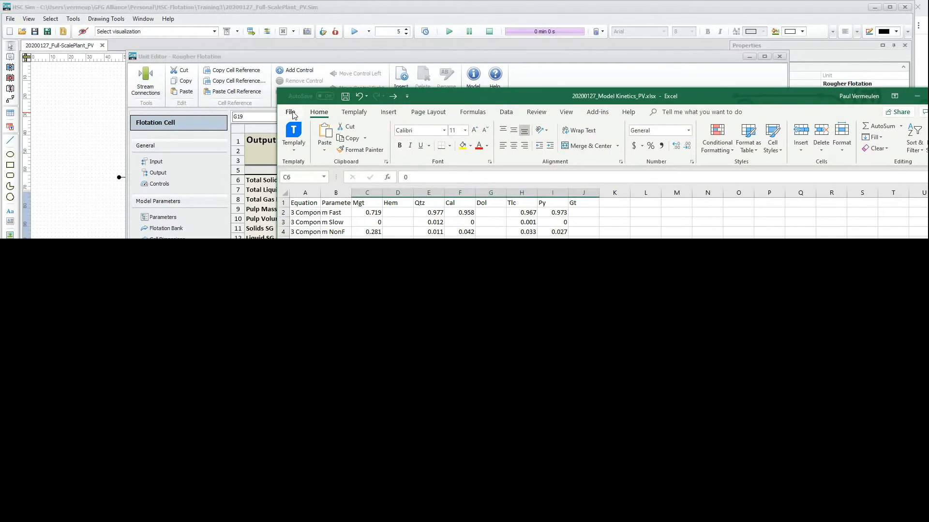
{"action": "left_click", "coordinate": [290, 112]}
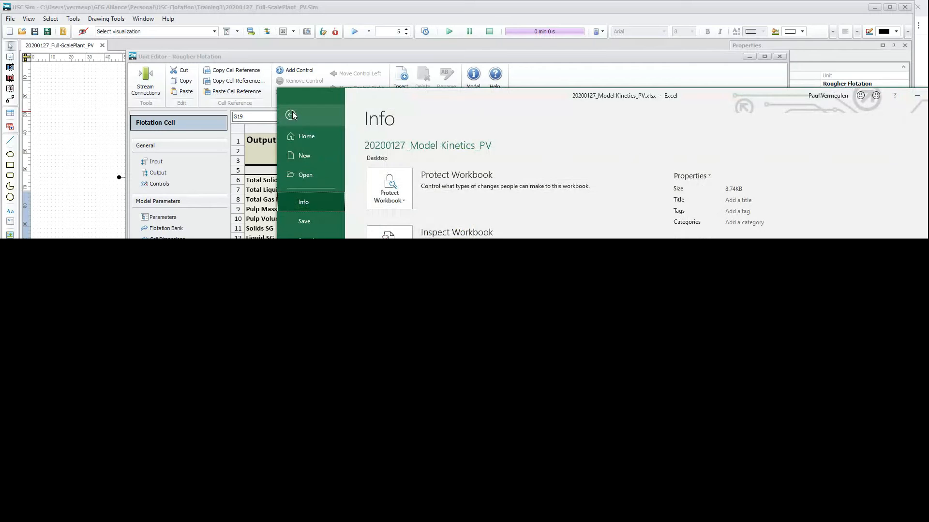
{"action": "left_click", "coordinate": [304, 173]}
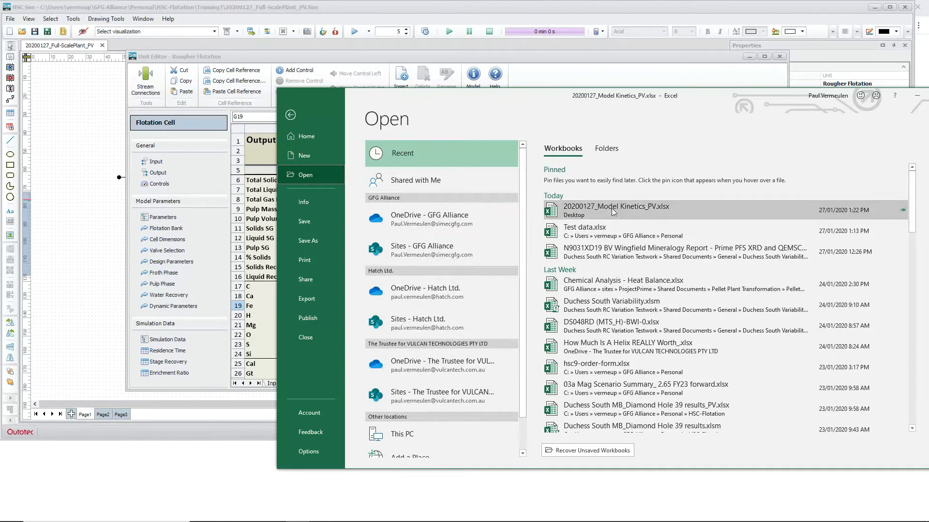
{"action": "left_click", "coordinate": [584, 230]}
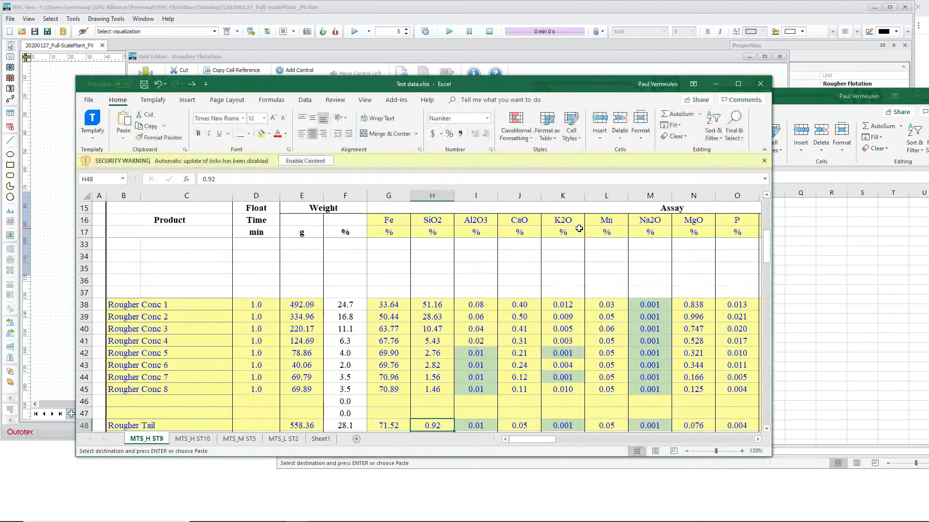
Step: Put the Model Kinetics workbook away and place Test data.xlsx beside the Rougher Flotation unit editor
{"action": "left_click", "coordinate": [792, 96]}
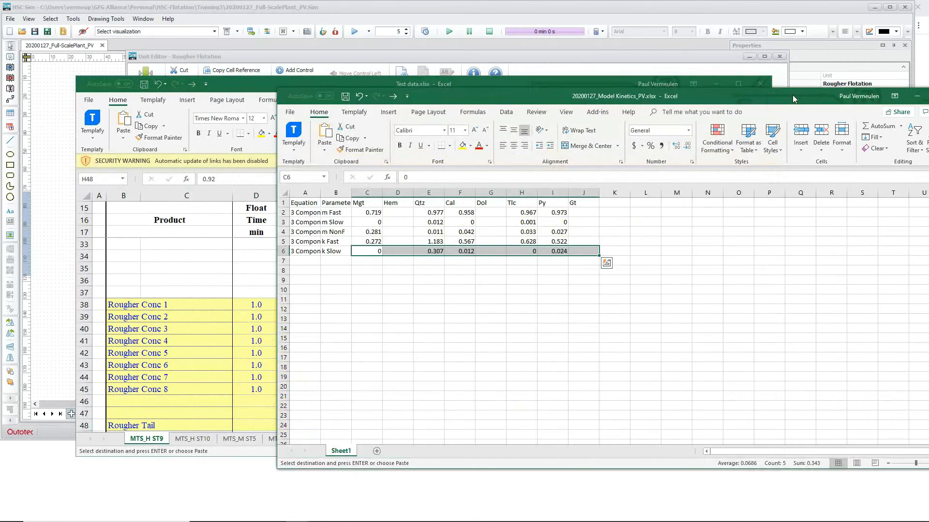
{"action": "left_click_drag", "start_coordinate": [793, 96], "coordinate": [547, 126]}
{"action": "left_click", "coordinate": [669, 127]}
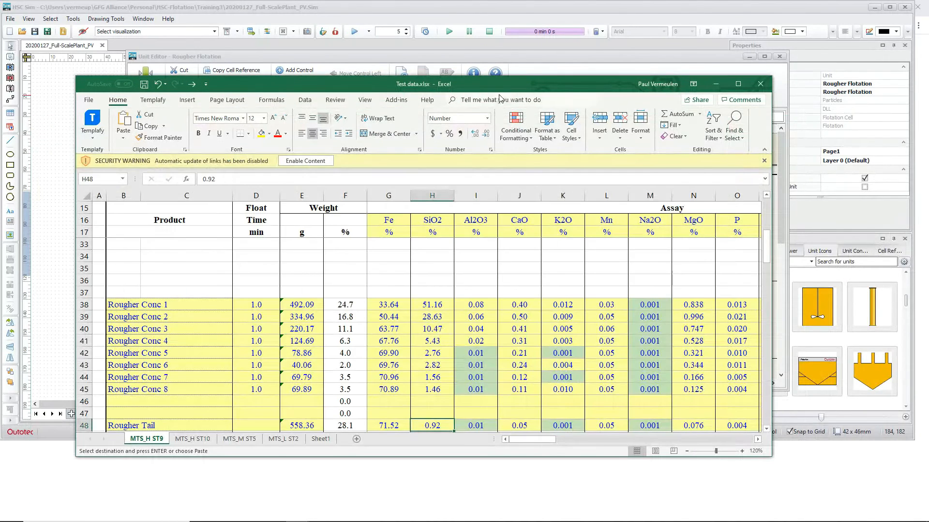
{"action": "left_click_drag", "start_coordinate": [475, 85], "coordinate": [812, 143]}
Step: Examine the Fe assays of the Rougher Tail and the Calculated Head on the MTS_H ST9 sheet
{"action": "scroll", "coordinate": [720, 395], "scroll_direction": "down", "scroll_amount": 1}
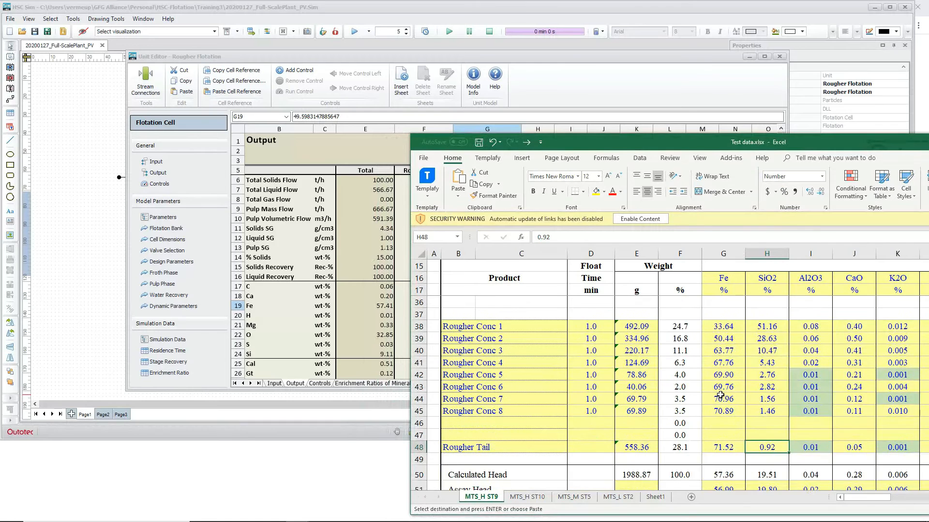
{"action": "scroll", "coordinate": [720, 396], "scroll_direction": "down", "scroll_amount": 1}
{"action": "scroll", "coordinate": [721, 395], "scroll_direction": "up", "scroll_amount": 1}
{"action": "scroll", "coordinate": [721, 396], "scroll_direction": "down", "scroll_amount": 1}
{"action": "left_click", "coordinate": [729, 439]}
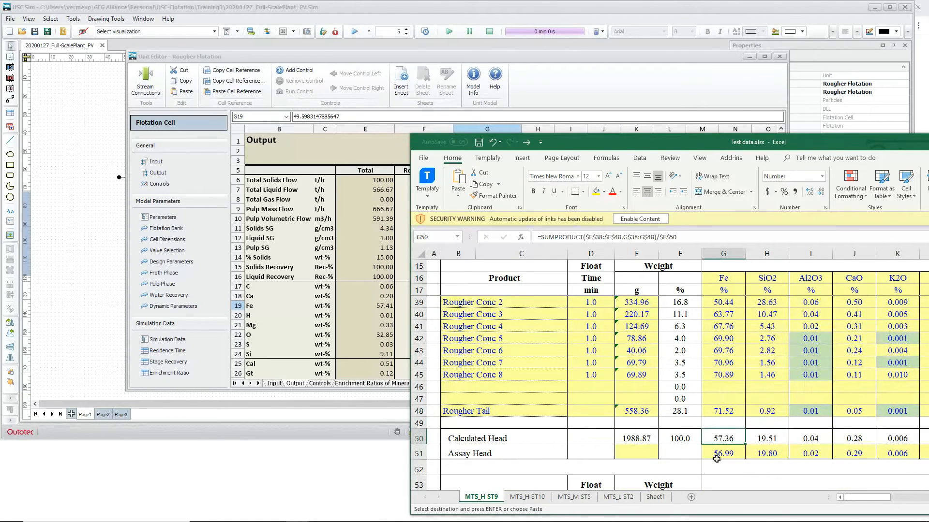
Step: Switch back to HSC Sim, arrange its windows above the test data, and compare the Rougher Flotation input and output grades with the head assays
{"action": "left_click", "coordinate": [371, 63]}
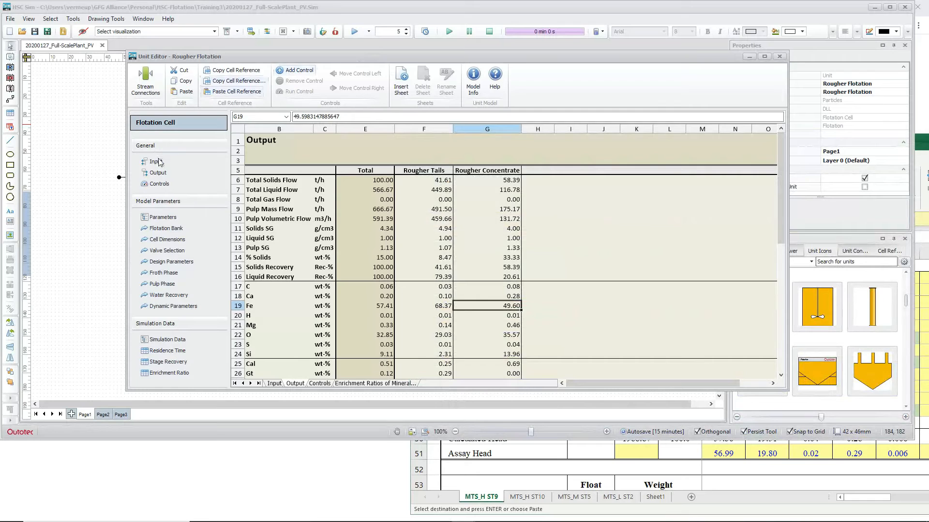
{"action": "left_click", "coordinate": [172, 164]}
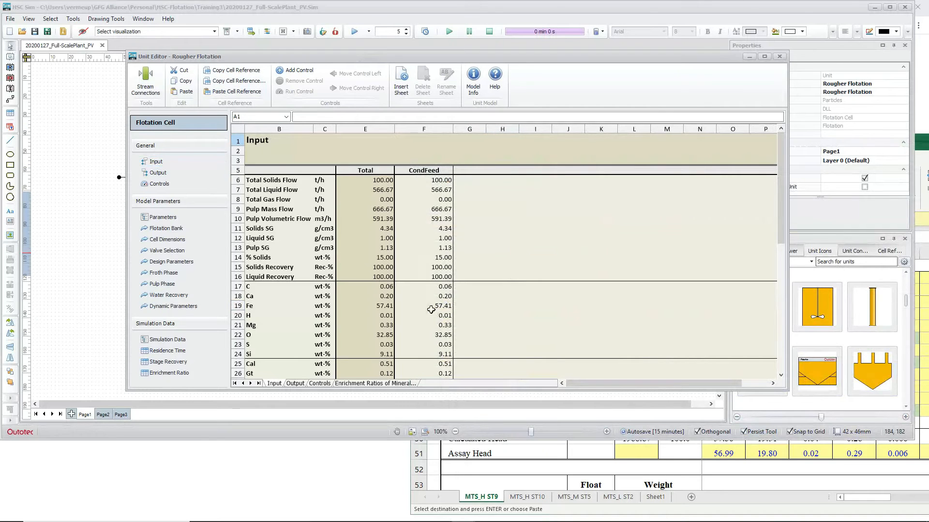
{"action": "left_click_drag", "start_coordinate": [567, 57], "coordinate": [490, 39]}
{"action": "left_click_drag", "start_coordinate": [600, 438], "coordinate": [598, 384]}
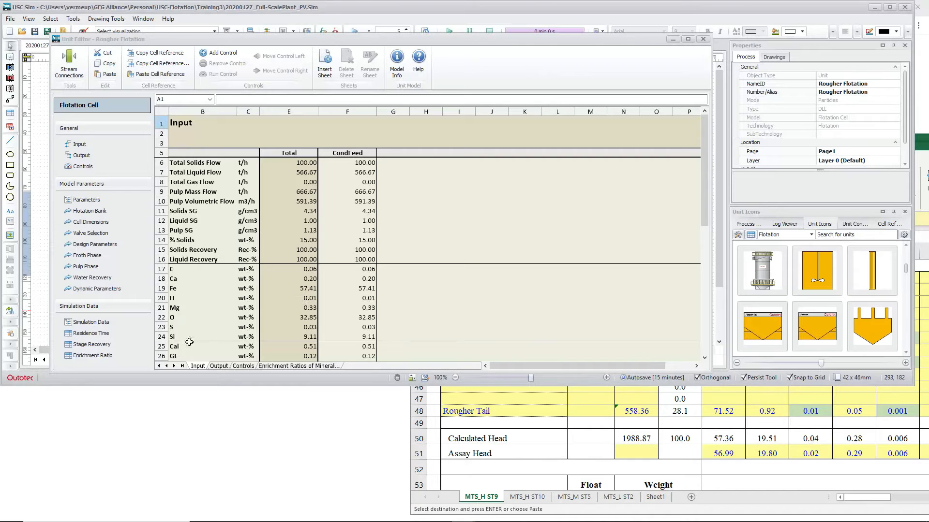
{"action": "left_click", "coordinate": [218, 366]}
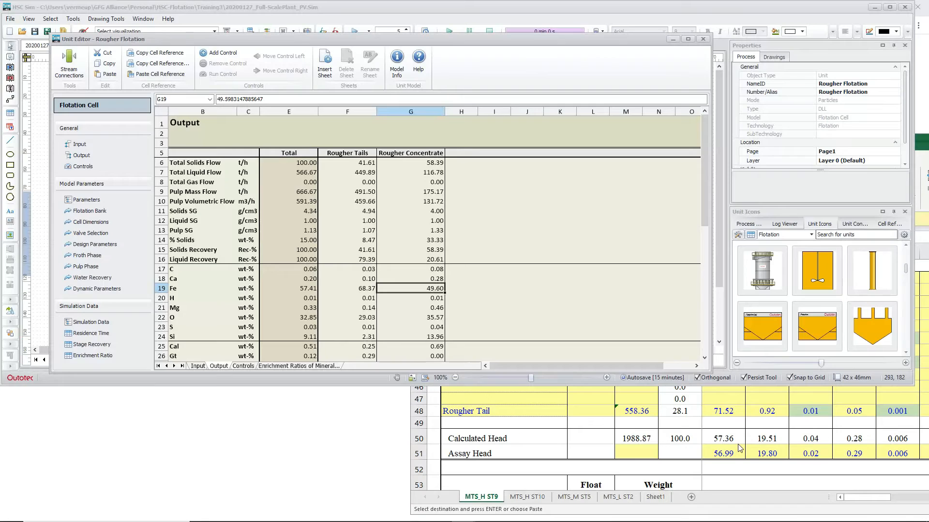
Step: In Test data.xlsx, convert the Rougher Tail SiO2 assay to Si in cell H49 with =H48/MW("SiO2")*MW("Si")
{"action": "left_click", "coordinate": [867, 502]}
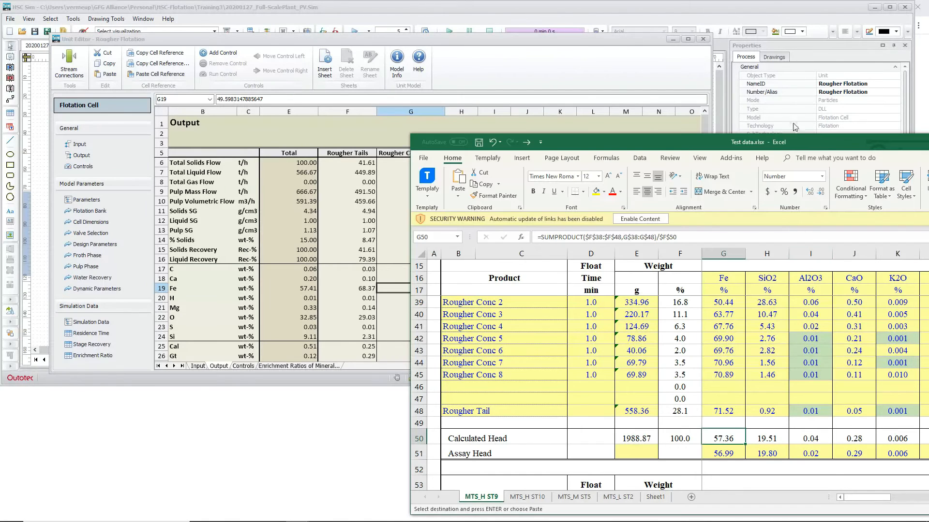
{"action": "left_click_drag", "start_coordinate": [813, 143], "coordinate": [499, 107]}
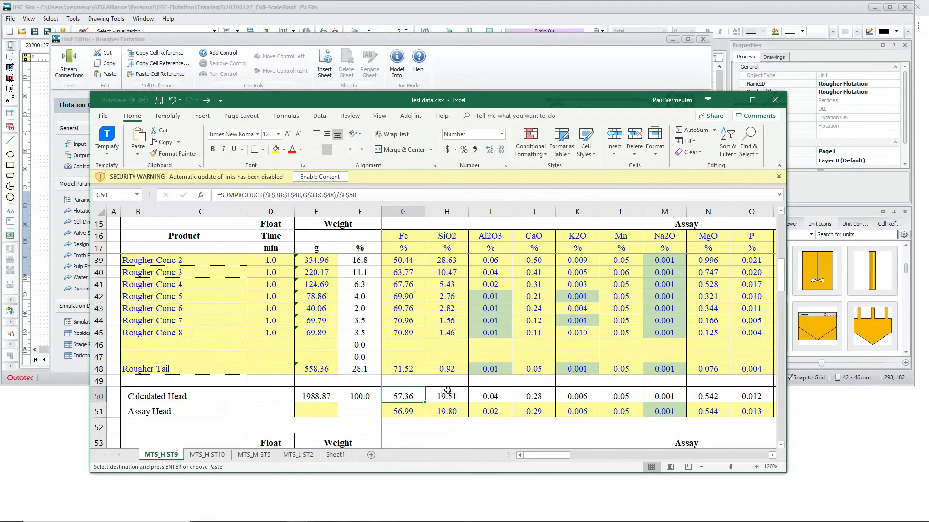
{"action": "left_click", "coordinate": [448, 426]}
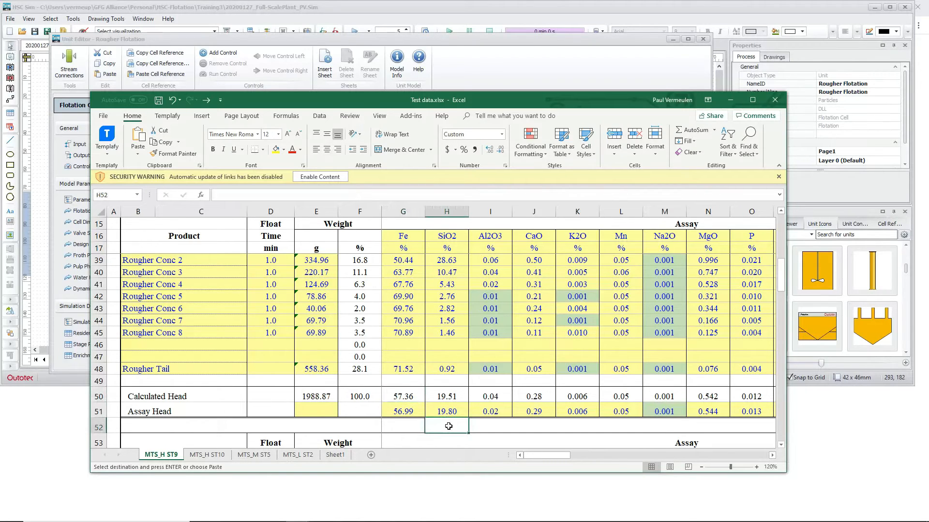
{"action": "left_click", "coordinate": [451, 380]}
{"action": "type", "text": "="}
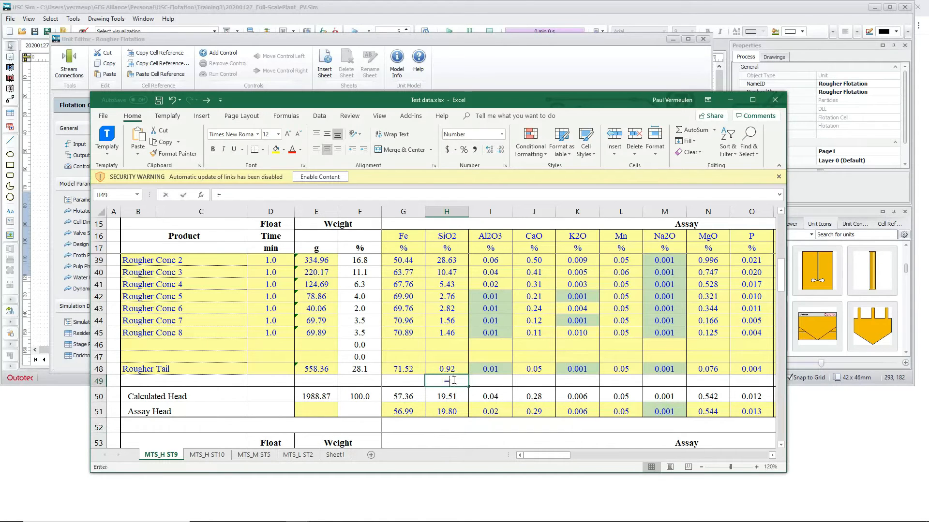
{"action": "key", "text": "Up"}
{"action": "type", "text": "/"}
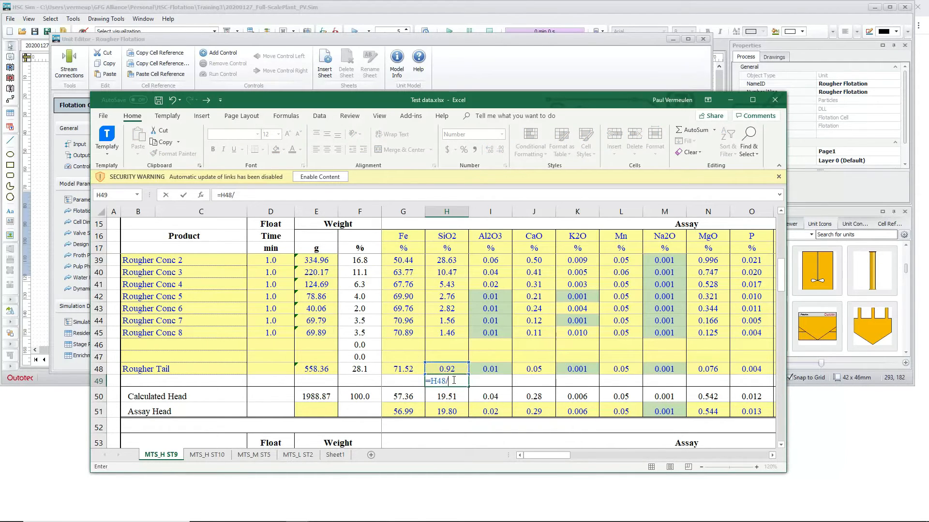
{"action": "type", "text": "mw(\"SiO"}
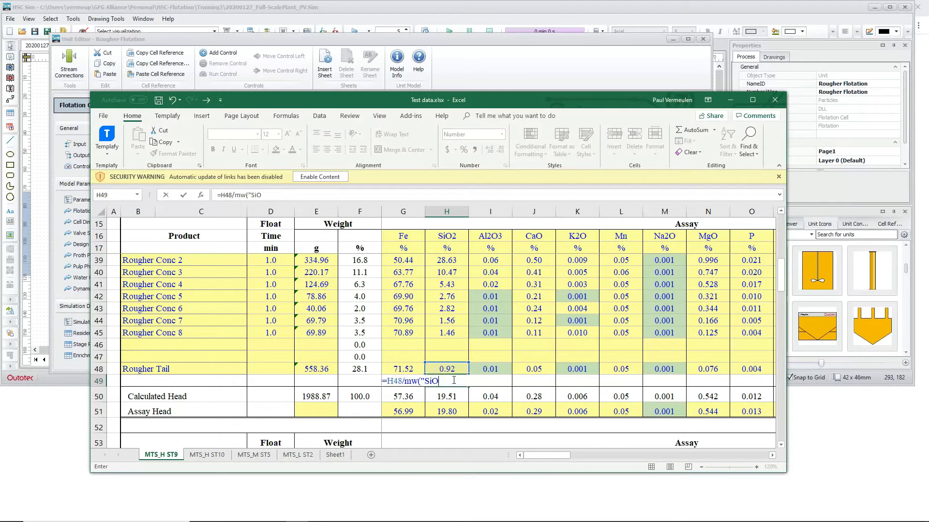
{"action": "type", "text": "2\")*mw(\"Si\""}
{"action": "key", "text": "ctrl+Return"}
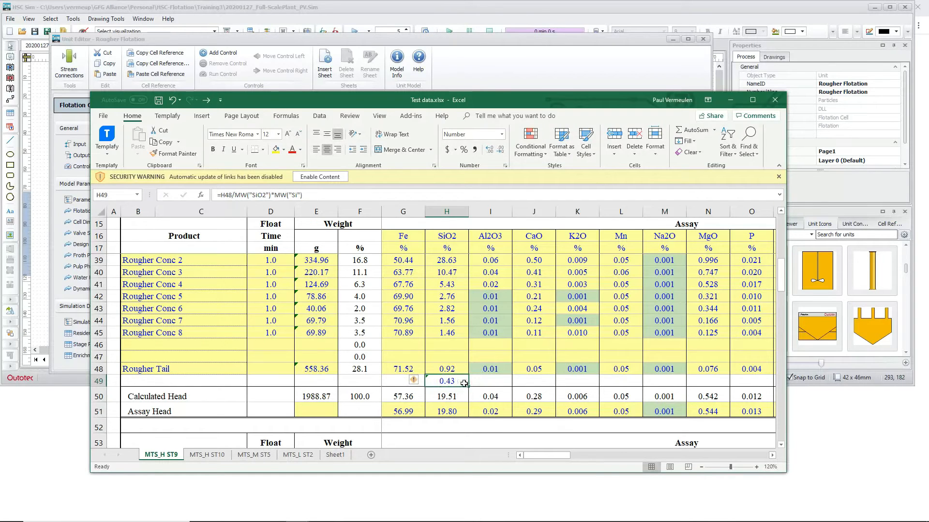
Step: Move the test data workbook aside and compare the simulated Rougher Tails Si grade in HSC Sim with cell H49
{"action": "left_click_drag", "start_coordinate": [392, 97], "coordinate": [773, 218]}
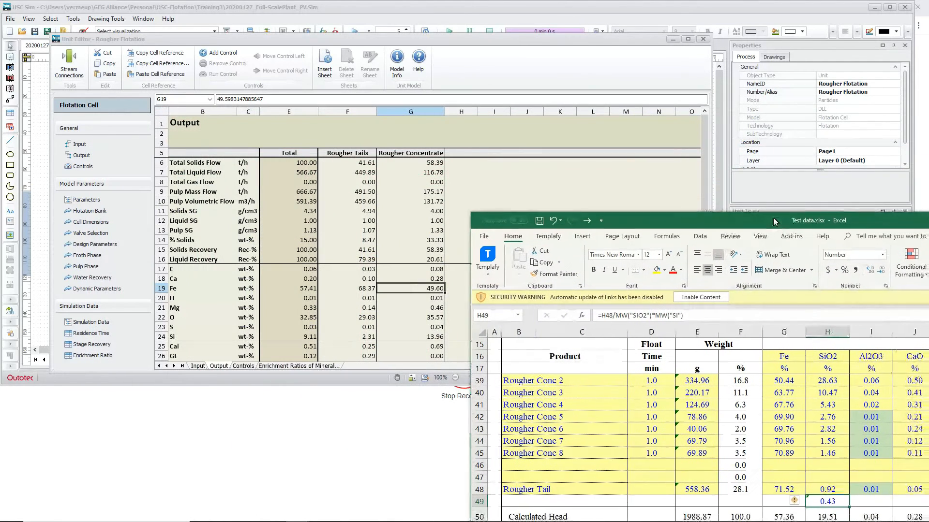
{"action": "left_click", "coordinate": [355, 336]}
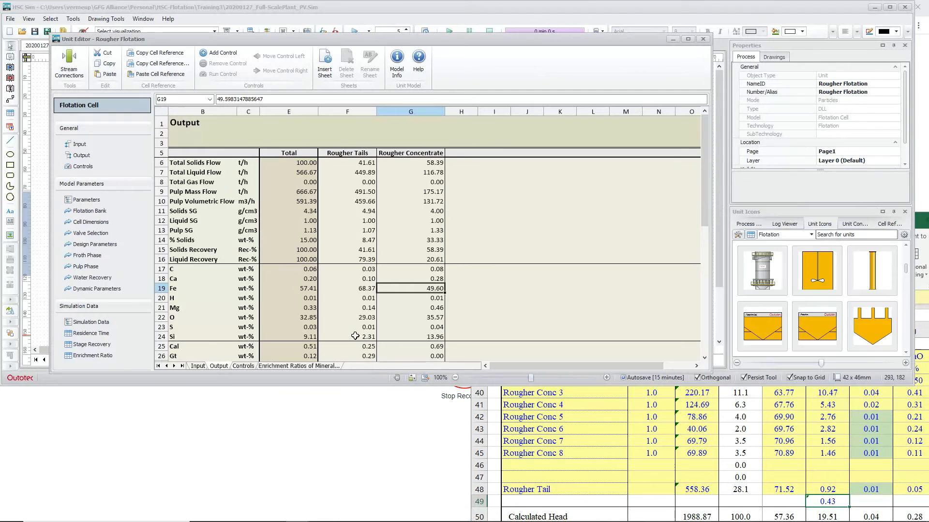
{"action": "left_click", "coordinate": [371, 435]}
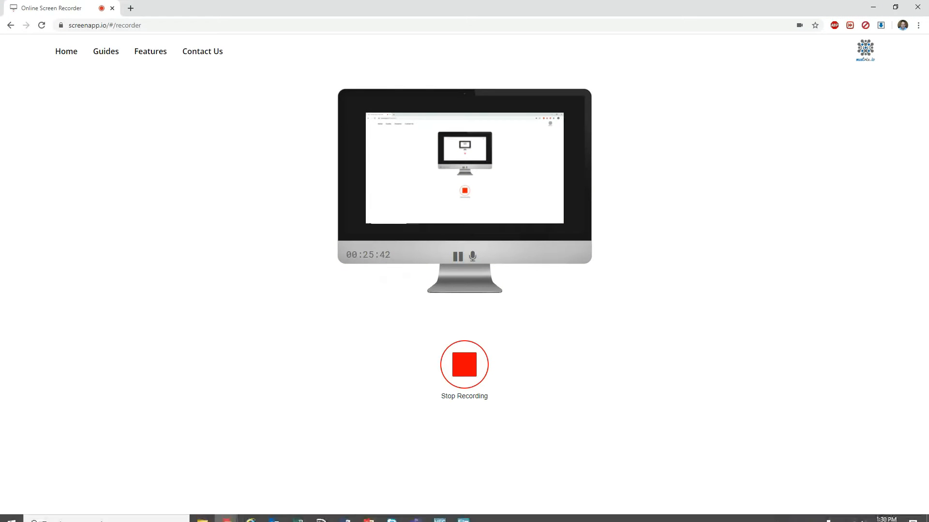
Step: Switch to HSC Sim's Rougher Flotation unit editor and examine its simulation data, bank parameters and cell residence times
{"action": "mouse_move", "coordinate": [472, 519]}
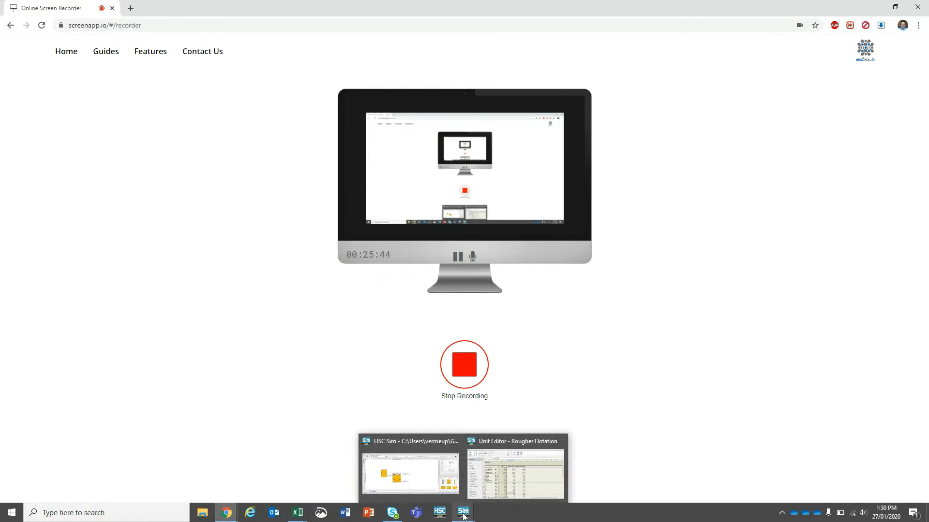
{"action": "left_click", "coordinate": [547, 481]}
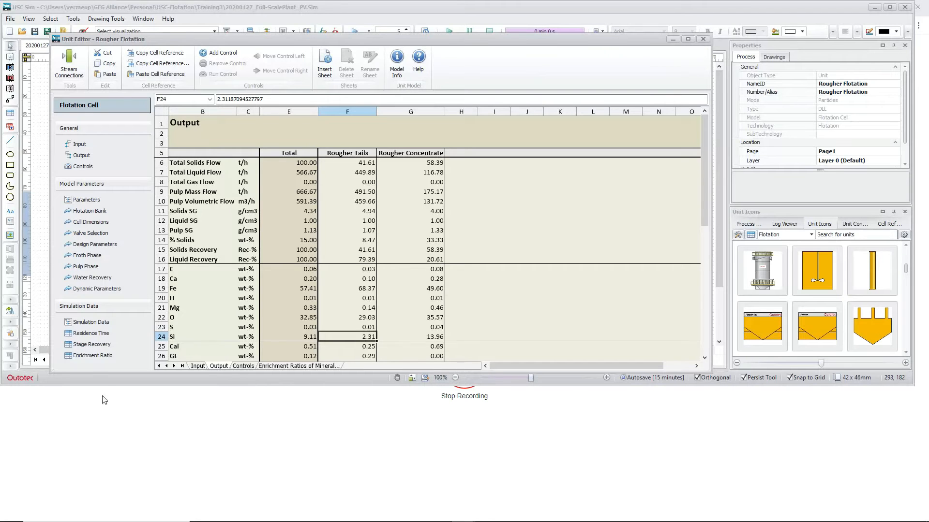
{"action": "left_click", "coordinate": [92, 323]}
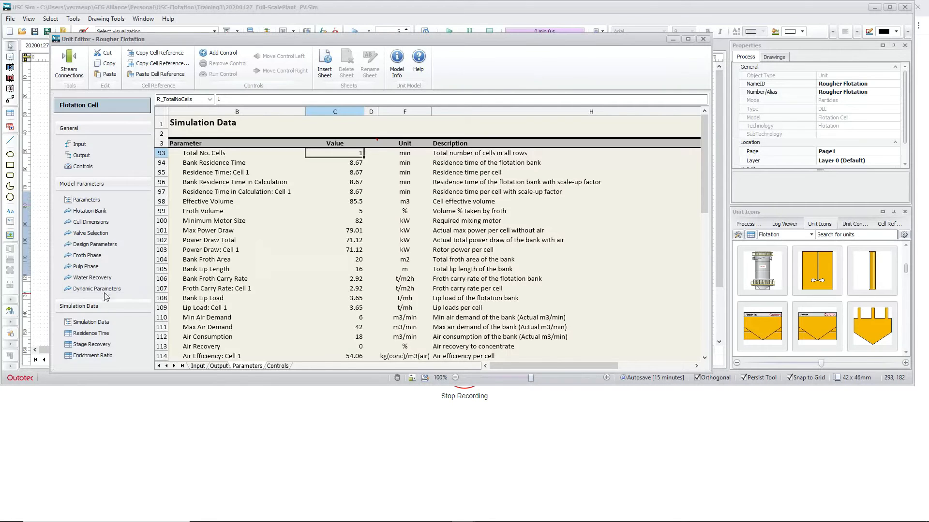
{"action": "left_click", "coordinate": [86, 200]}
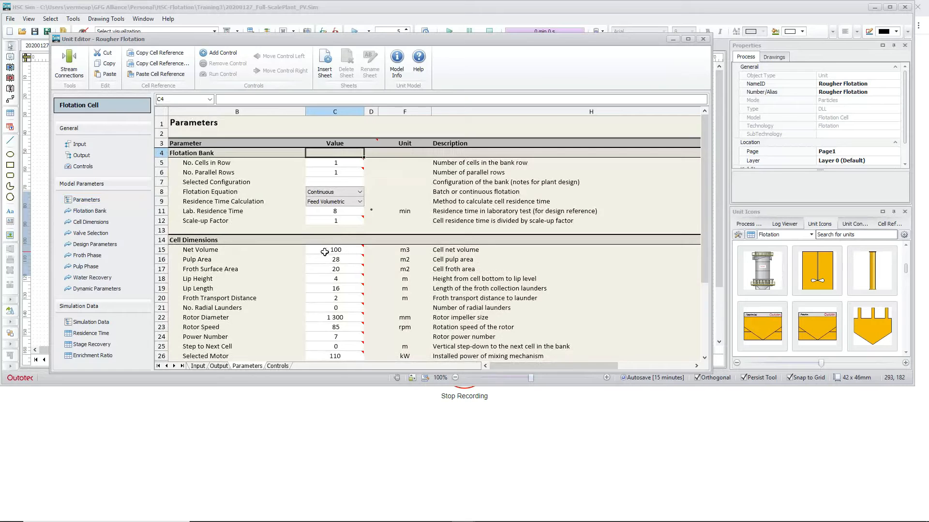
{"action": "left_click", "coordinate": [94, 333]}
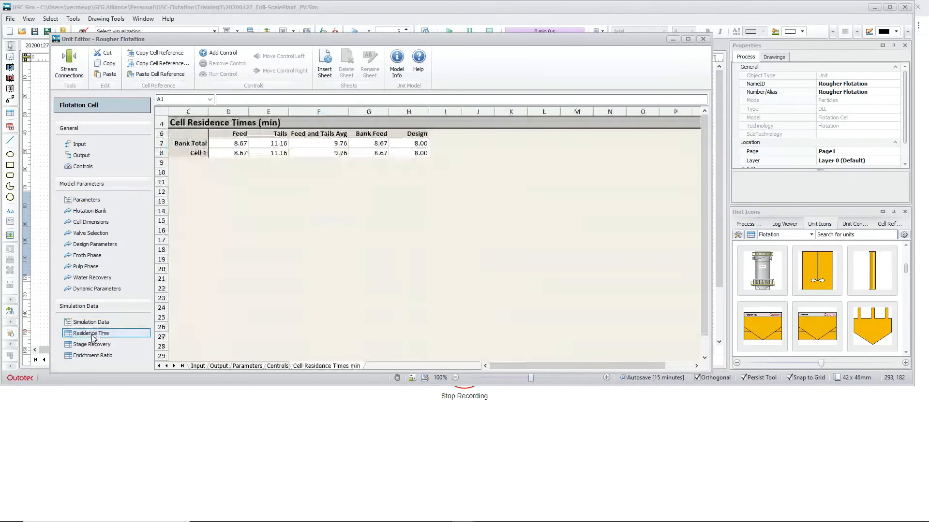
{"action": "left_click", "coordinate": [97, 323]}
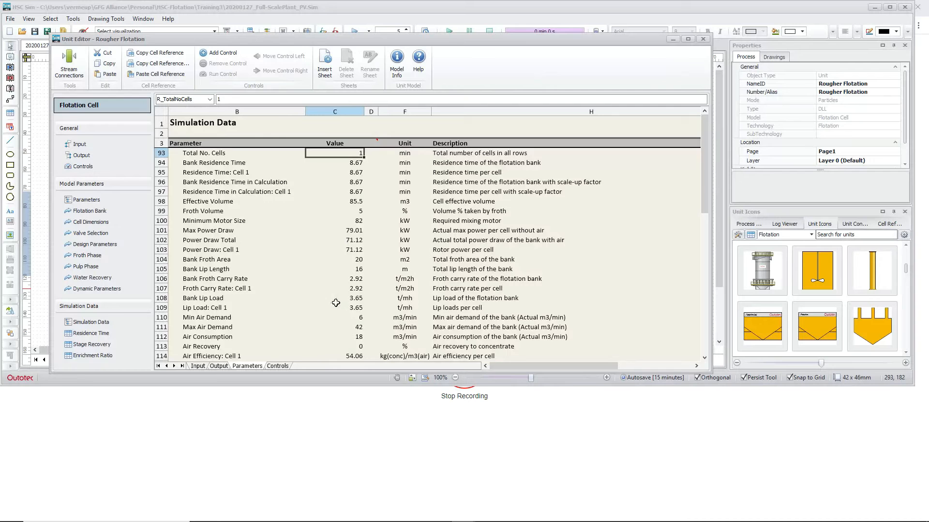
{"action": "scroll", "coordinate": [335, 301], "scroll_direction": "down", "scroll_amount": 4}
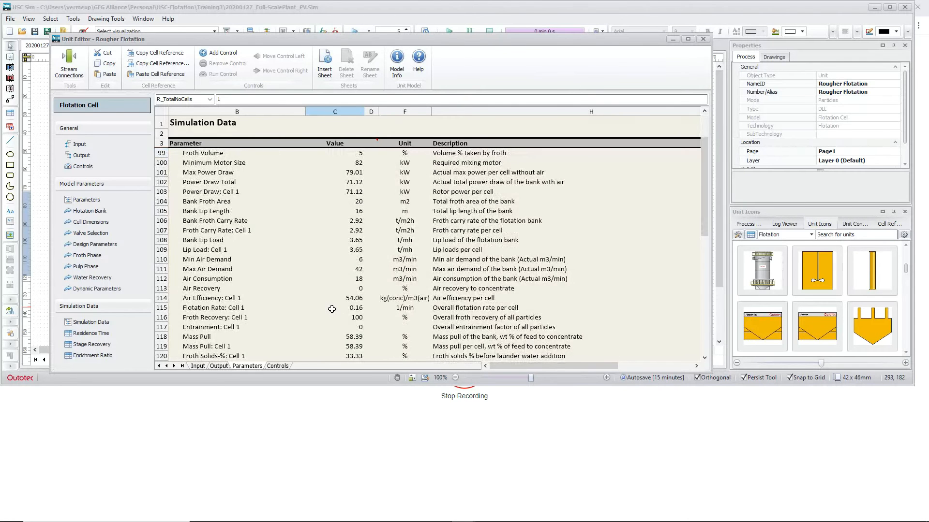
{"action": "scroll", "coordinate": [332, 309], "scroll_direction": "down", "scroll_amount": 3}
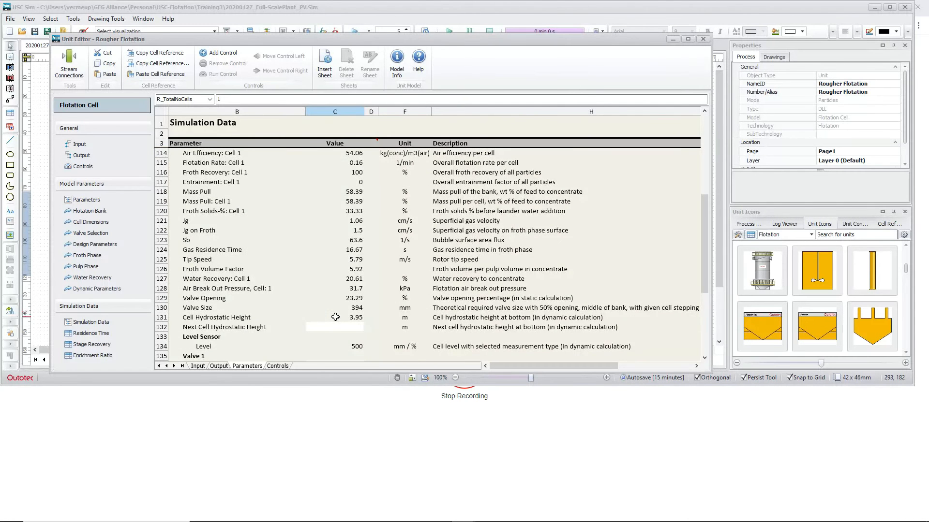
Step: Review the flotation cell's residence times, mineral stage recoveries and mineral enrichment ratios
{"action": "left_click", "coordinate": [89, 333]}
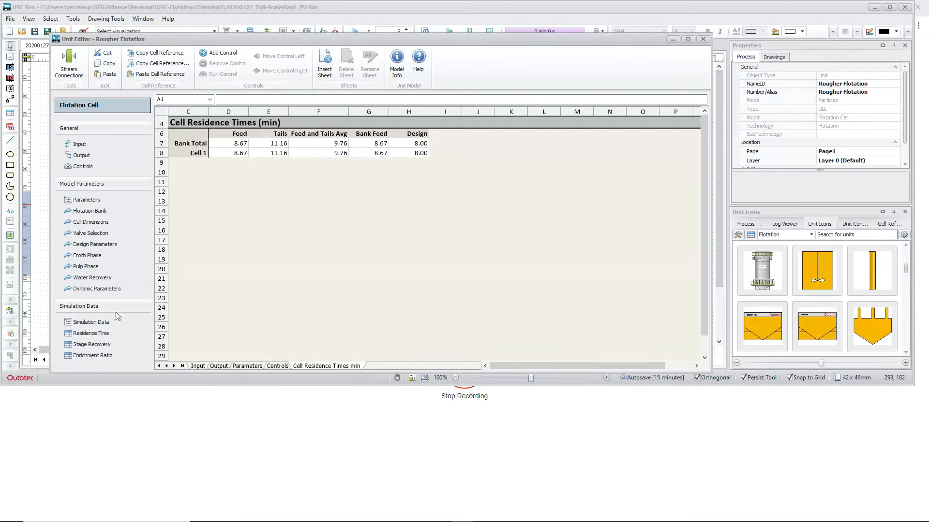
{"action": "left_click", "coordinate": [93, 344]}
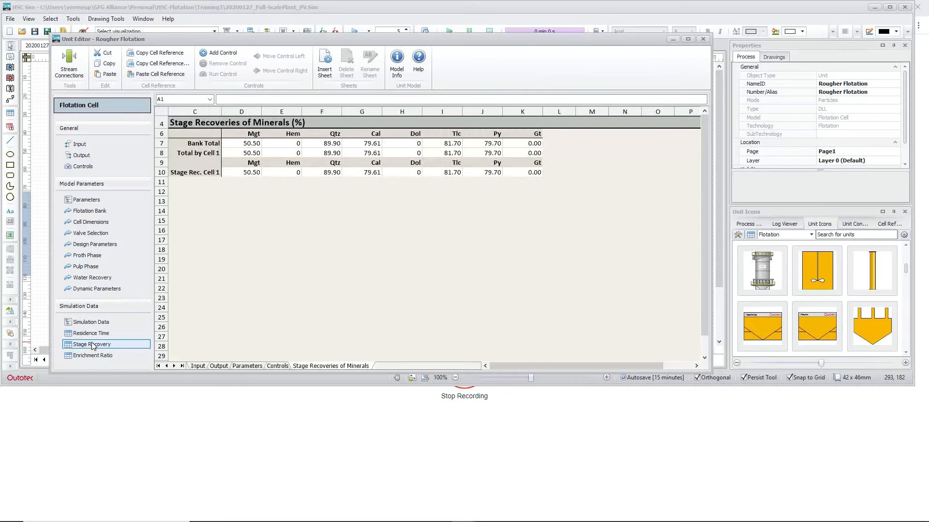
{"action": "left_click", "coordinate": [89, 357]}
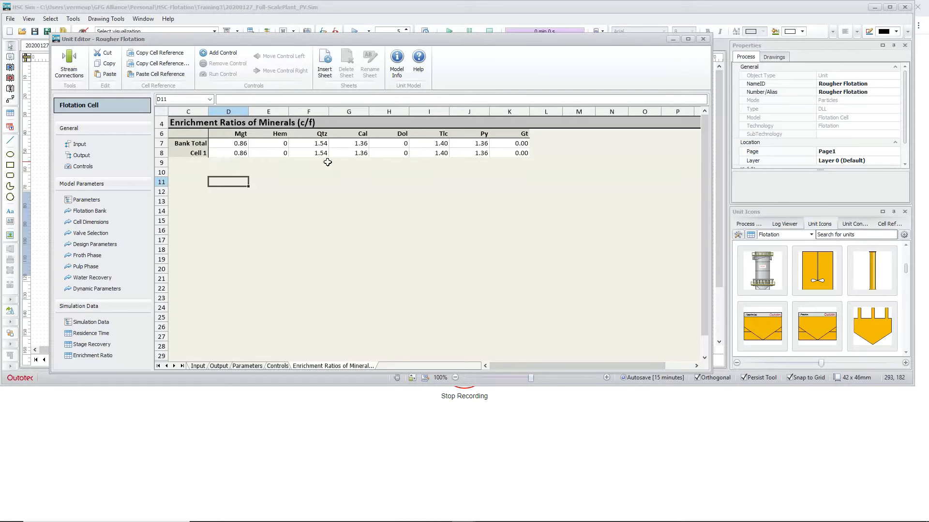
Step: Set the flotation bank's No. Cells in Row to 2 and No. Parallel Rows to 2
{"action": "left_click", "coordinate": [85, 201]}
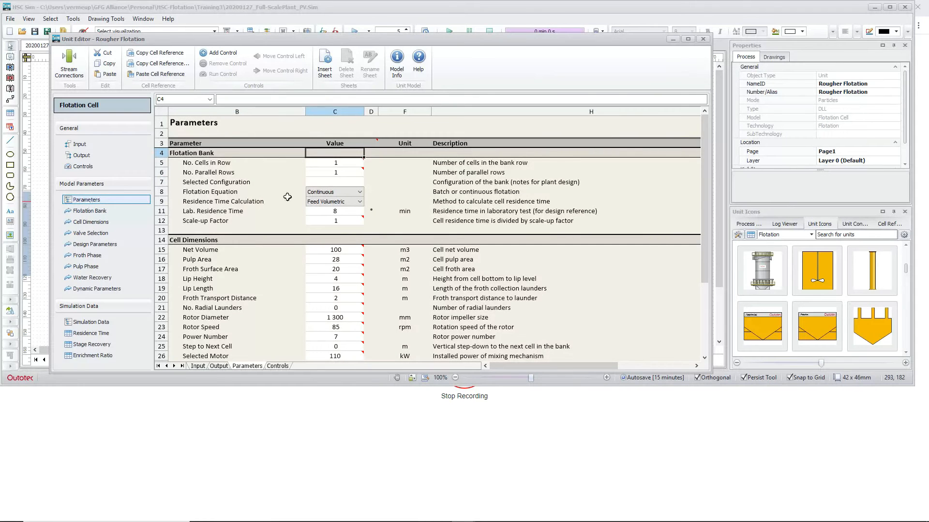
{"action": "left_click", "coordinate": [342, 163]}
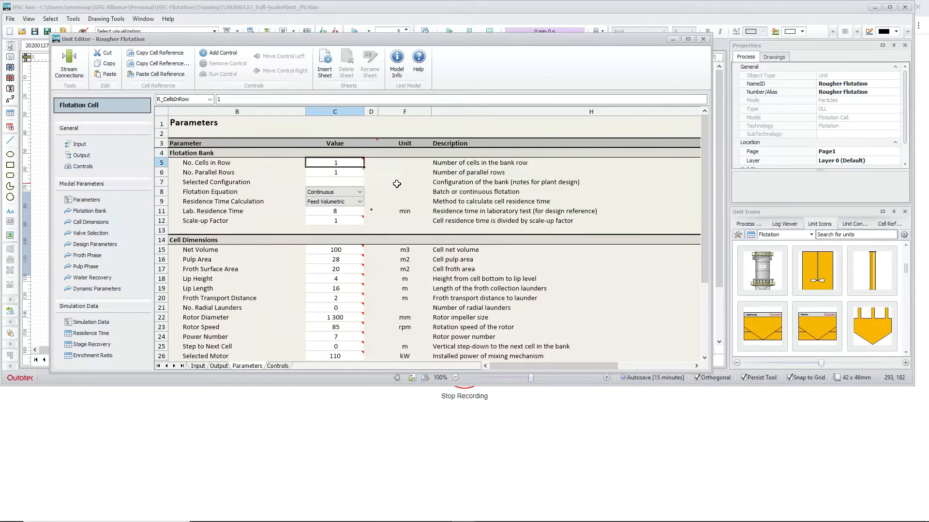
{"action": "type", "text": "2"}
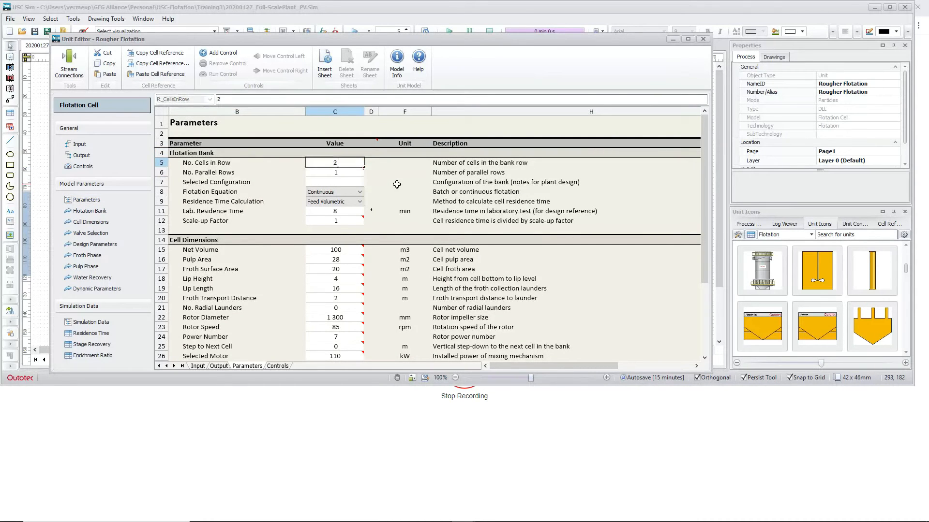
{"action": "key", "text": "Return"}
{"action": "type", "text": "2"}
{"action": "left_click", "coordinate": [351, 163]}
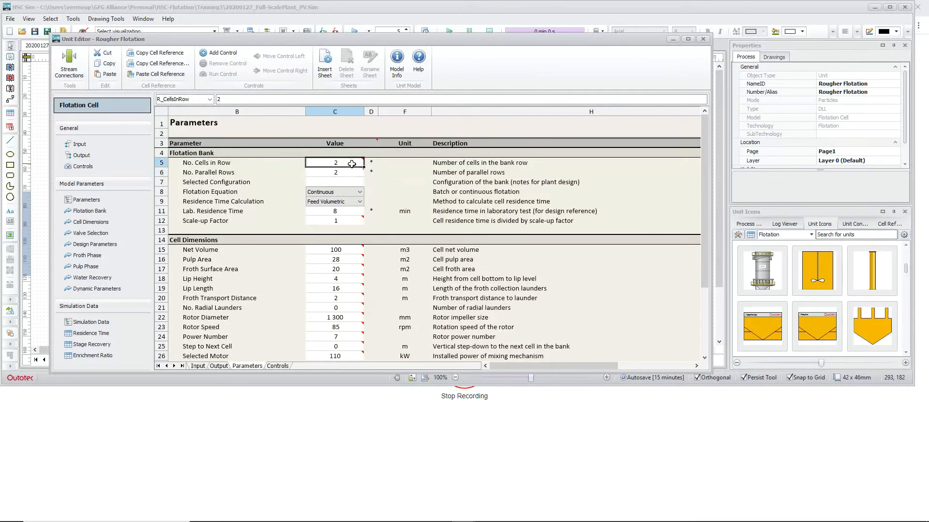
Step: Simulate the flowsheet and compare the Rougher Tails output grades with the Rougher Tail assays in Test data.xlsx
{"action": "left_click", "coordinate": [218, 367]}
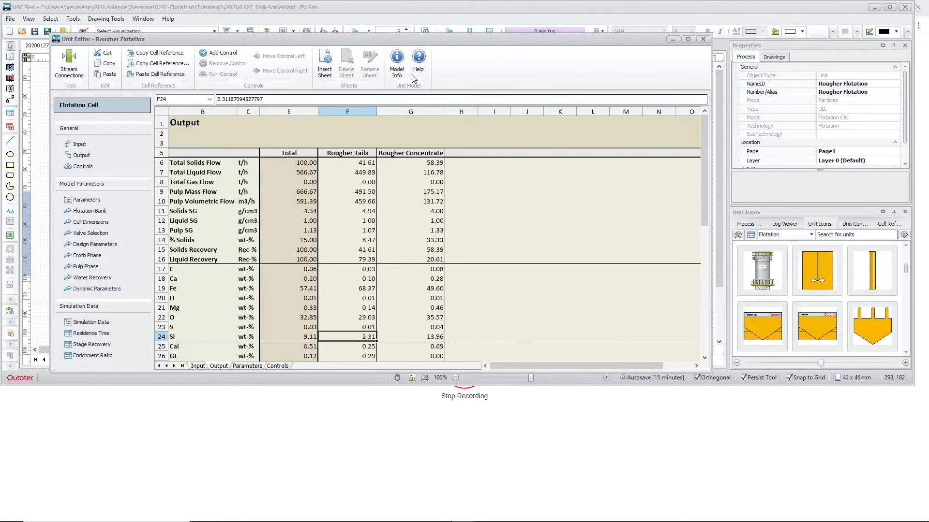
{"action": "left_click_drag", "start_coordinate": [415, 40], "coordinate": [411, 67]}
{"action": "left_click", "coordinate": [353, 33]}
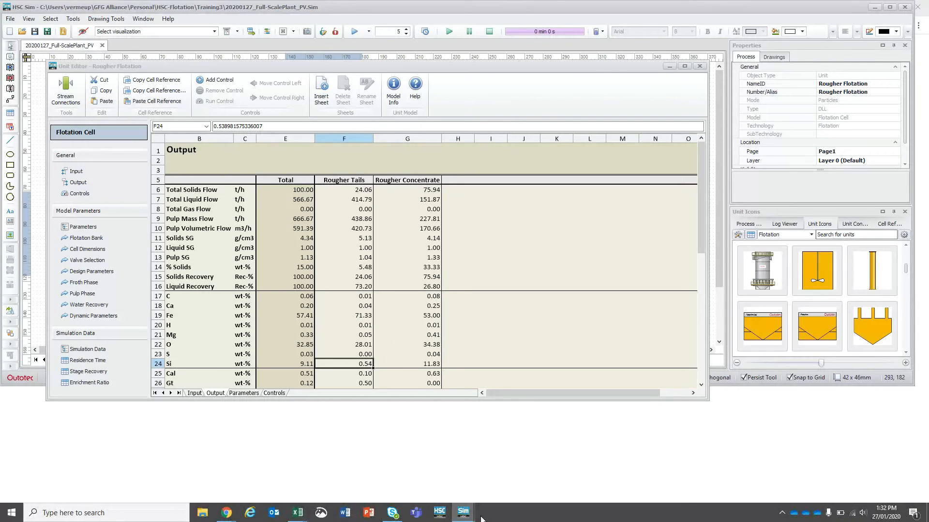
{"action": "mouse_move", "coordinate": [299, 514]}
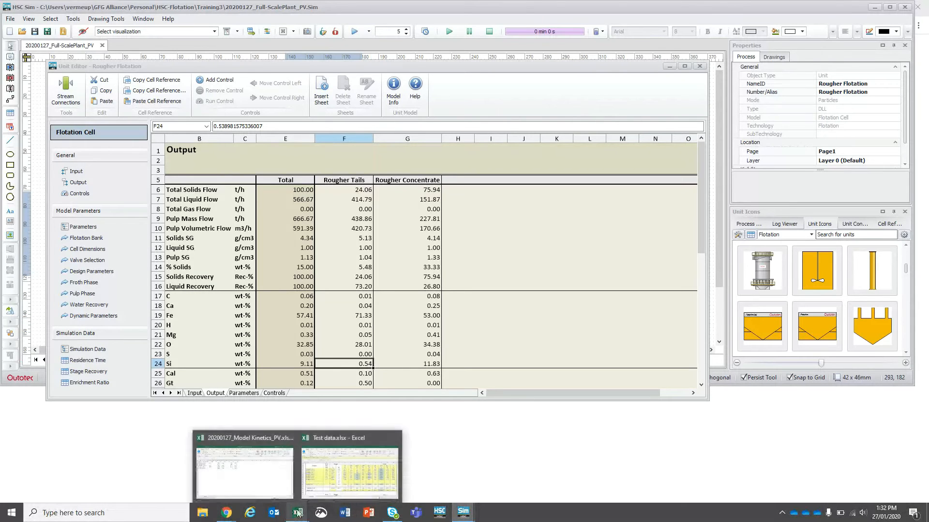
{"action": "left_click", "coordinate": [353, 477]}
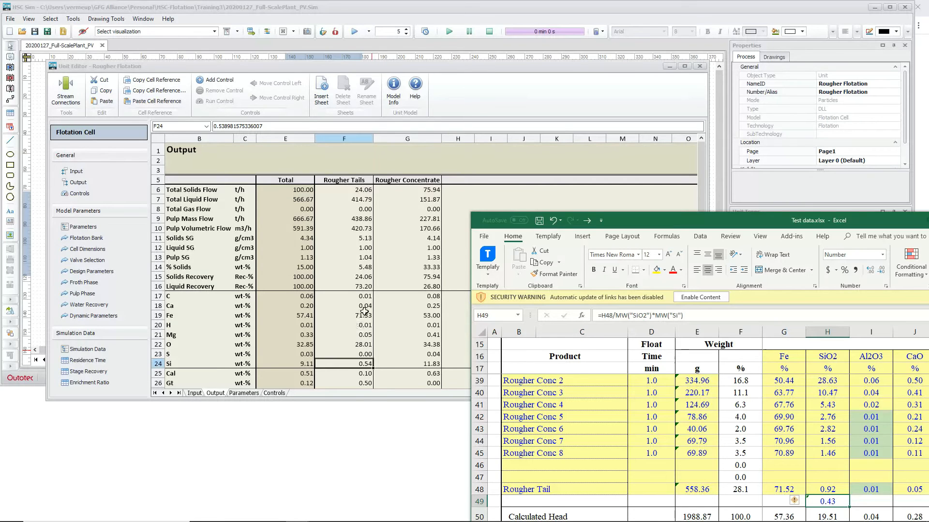
Step: Back in the Rougher Flotation unit editor, set No. Cells in Row to 3 and rerun the simulation to check the output grades
{"action": "left_click", "coordinate": [466, 65]}
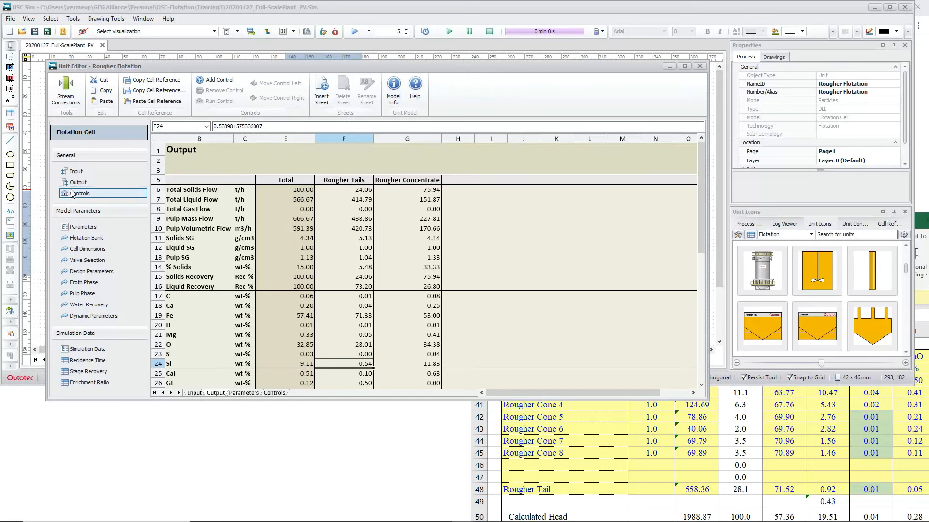
{"action": "left_click", "coordinate": [89, 230]}
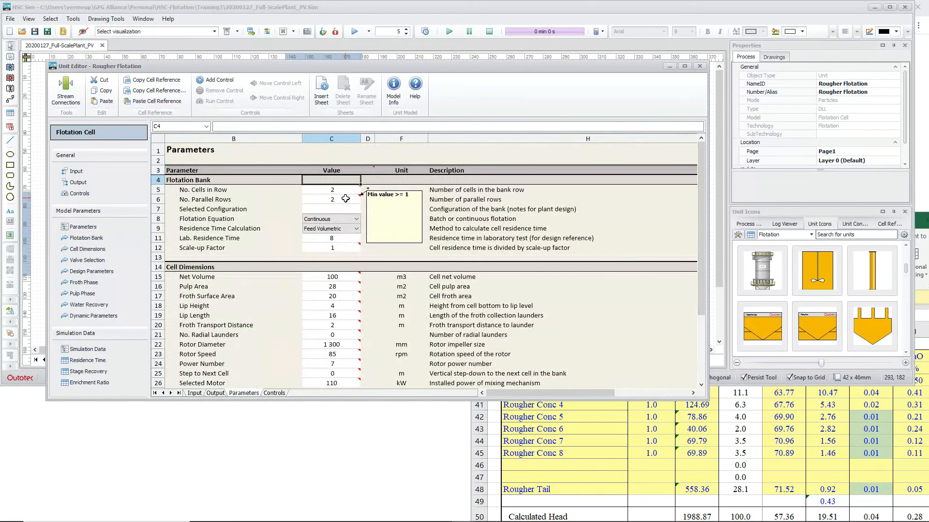
{"action": "left_click", "coordinate": [346, 199]}
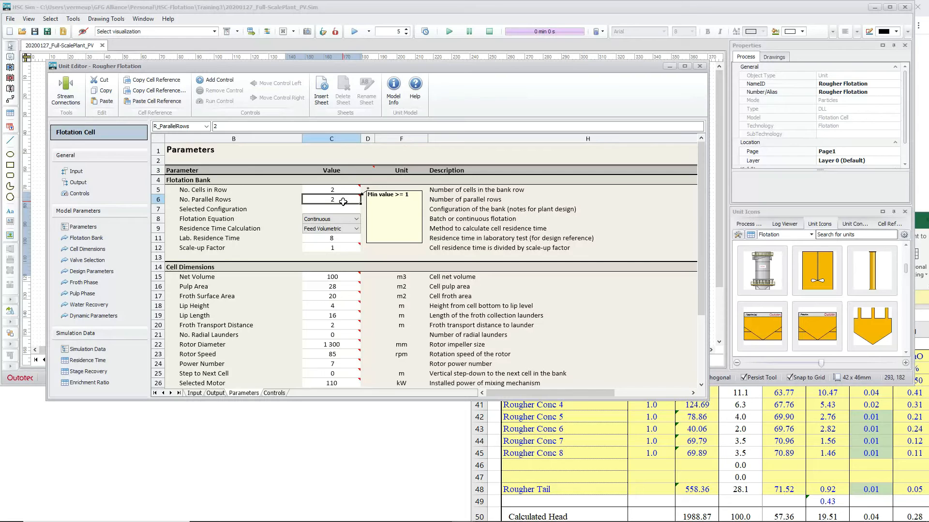
{"action": "left_click", "coordinate": [341, 195]}
{"action": "type", "text": "3"}
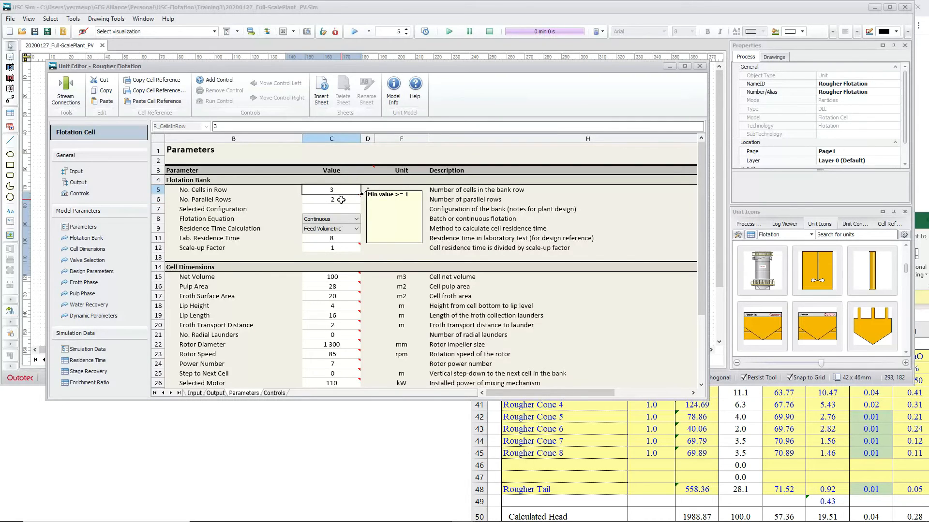
{"action": "left_click", "coordinate": [341, 200]}
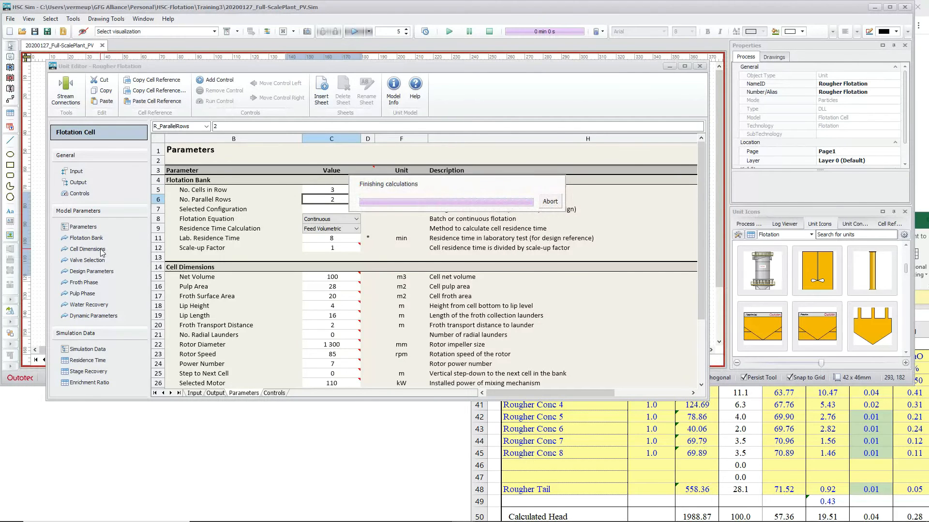
{"action": "left_click", "coordinate": [76, 184]}
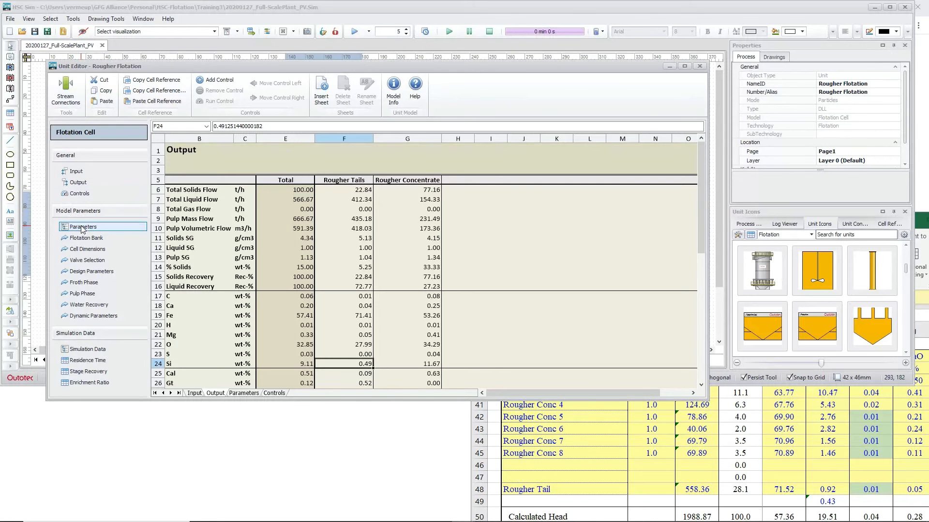
Step: Set the flotation bank's No. Parallel Rows to 3 and rerun the simulation to check the output grades
{"action": "left_click", "coordinate": [82, 227]}
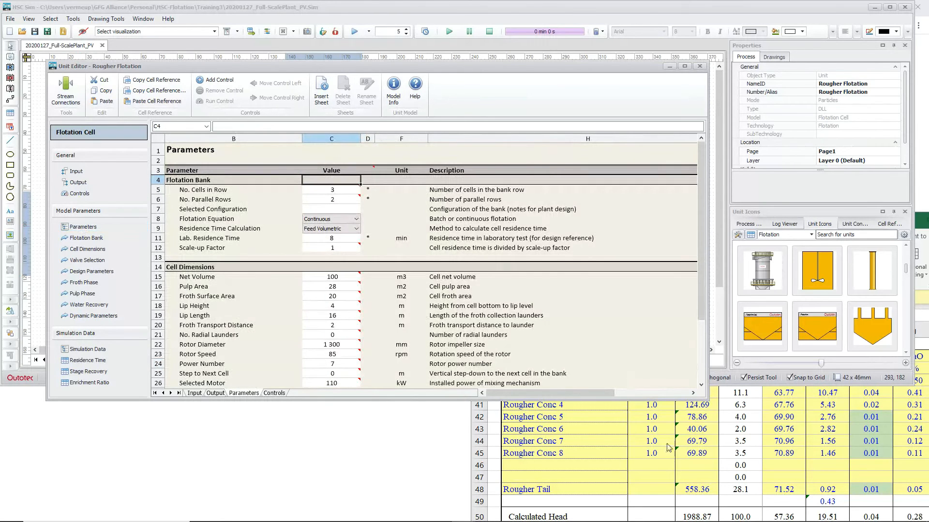
{"action": "left_click", "coordinate": [342, 201]}
{"action": "type", "text": "3"}
{"action": "key", "text": "Return"}
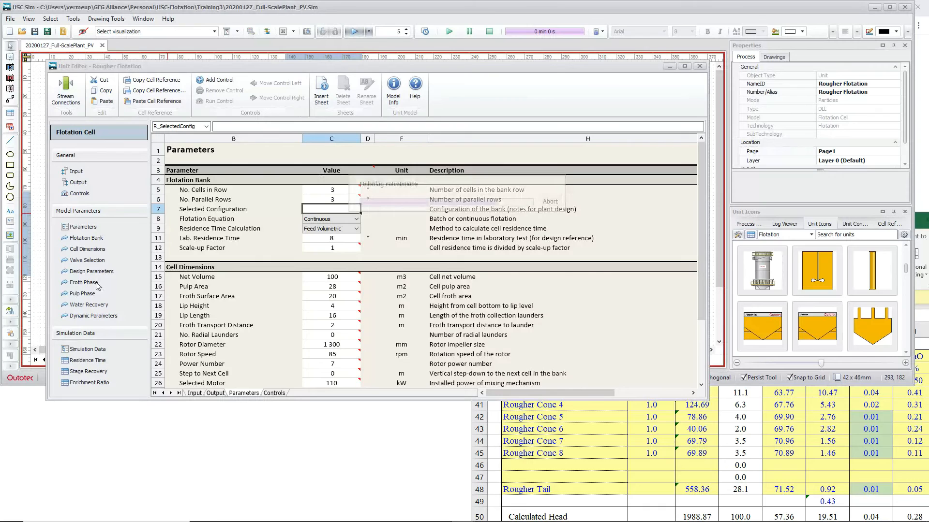
{"action": "left_click", "coordinate": [77, 183]}
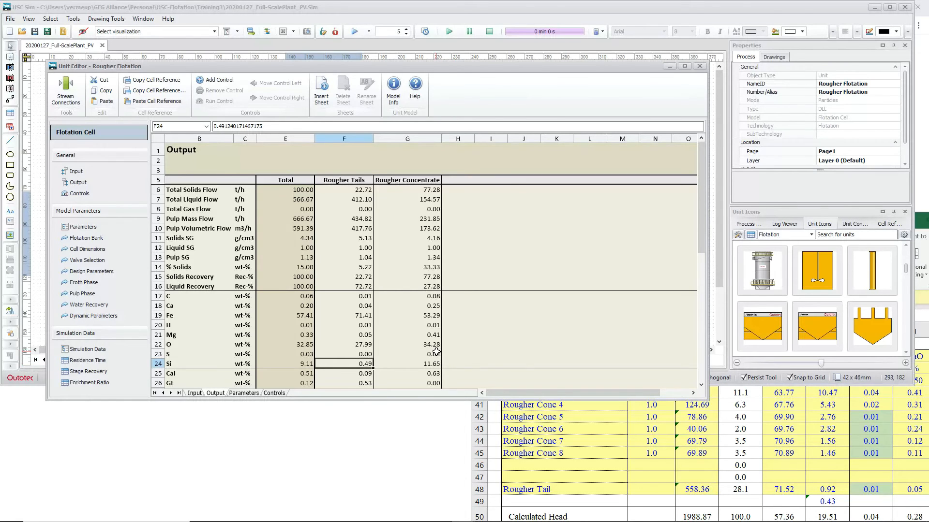
Step: Try 4 cells in row for the flotation bank and rerun the simulation to check the output grades
{"action": "left_click", "coordinate": [87, 227]}
{"action": "left_click", "coordinate": [341, 191]}
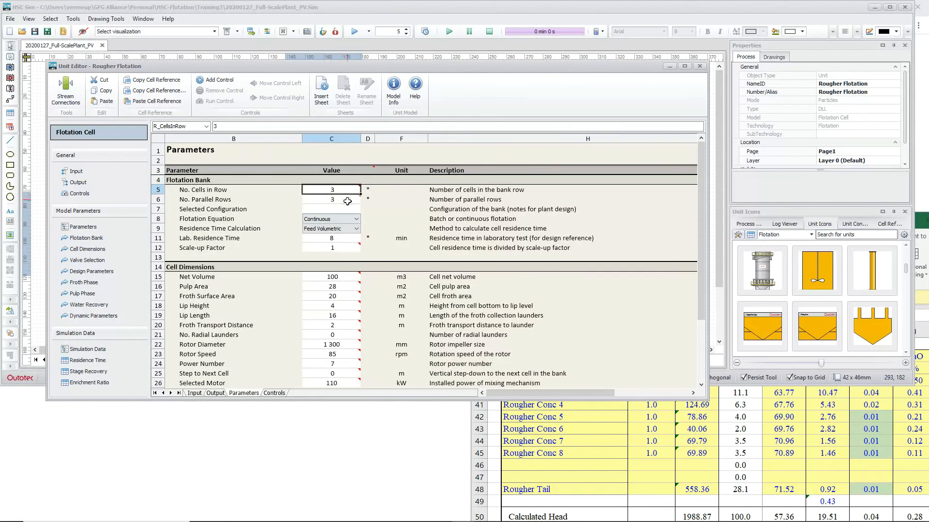
{"action": "type", "text": "4"}
{"action": "key", "text": "Return"}
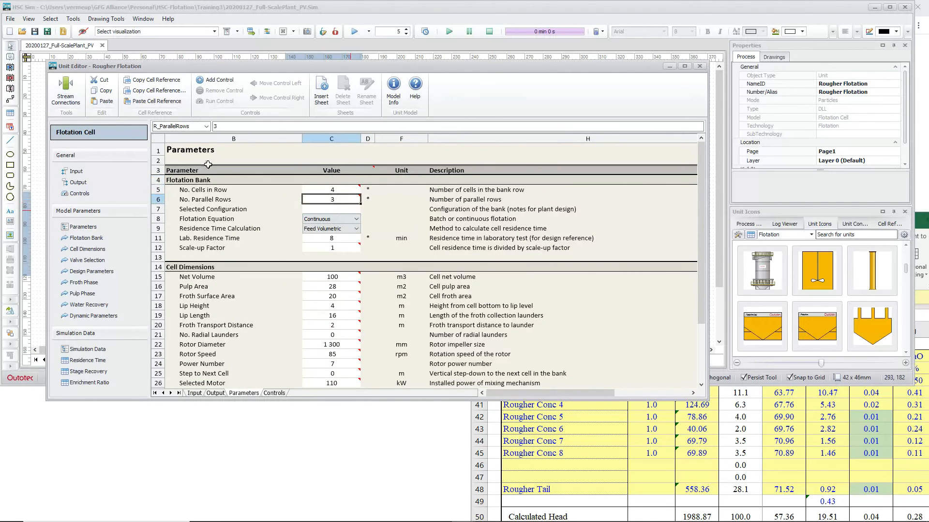
{"action": "left_click", "coordinate": [353, 32]}
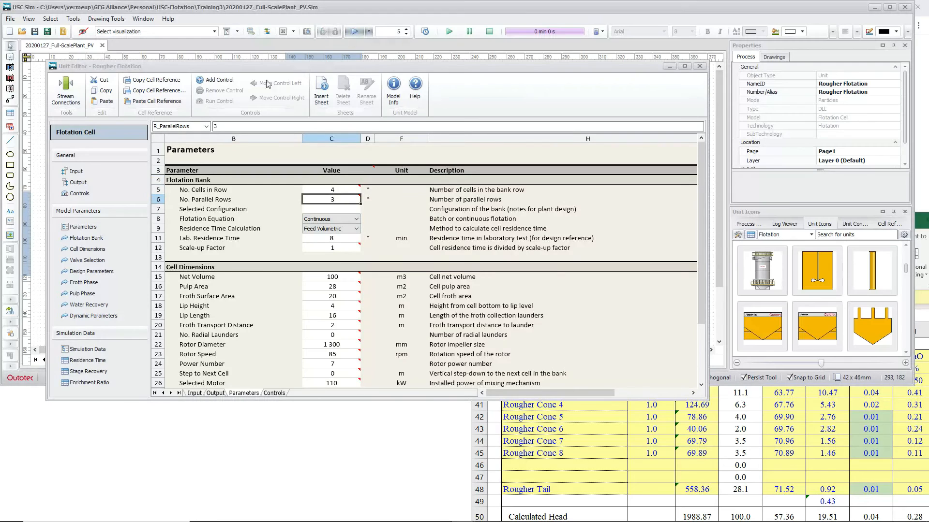
{"action": "left_click", "coordinate": [78, 183]}
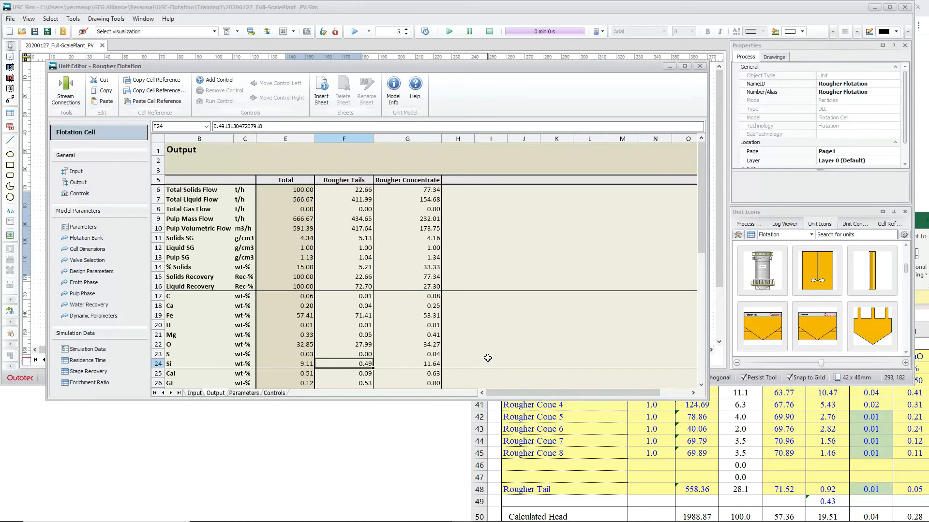
Step: Set No. Cells in Row back to 3, rerun the simulation and check the flotation bank's simulation data
{"action": "left_click", "coordinate": [84, 229]}
{"action": "left_click", "coordinate": [348, 192]}
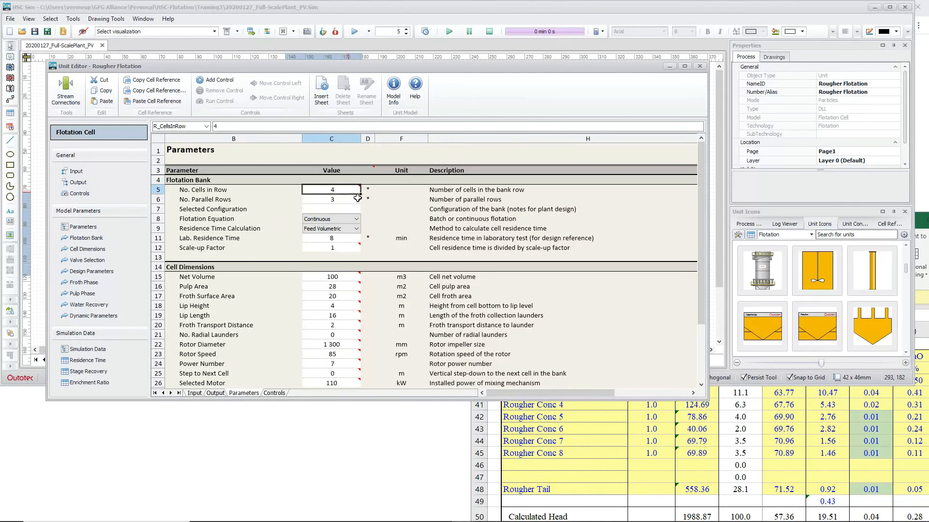
{"action": "type", "text": "3"}
{"action": "key", "text": "Return"}
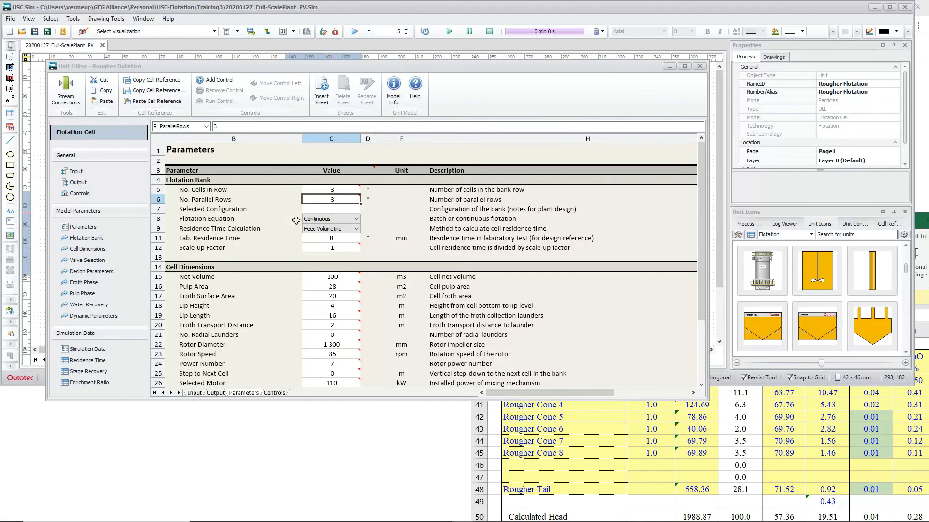
{"action": "left_click", "coordinate": [97, 350]}
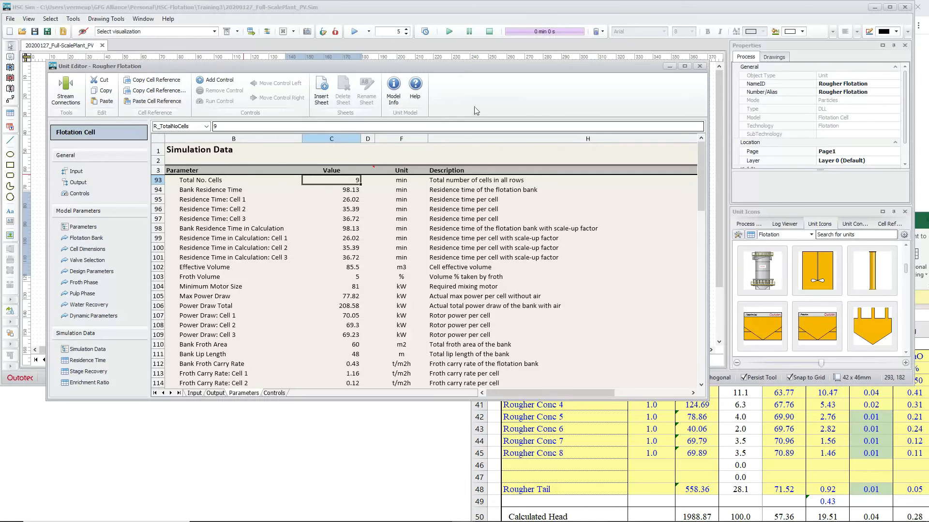
Step: Close the unit editor and visualize the flowsheet streams' Total Solids Flow and Ca (wt-%), ending with the visualization turned off
{"action": "left_click", "coordinate": [700, 66]}
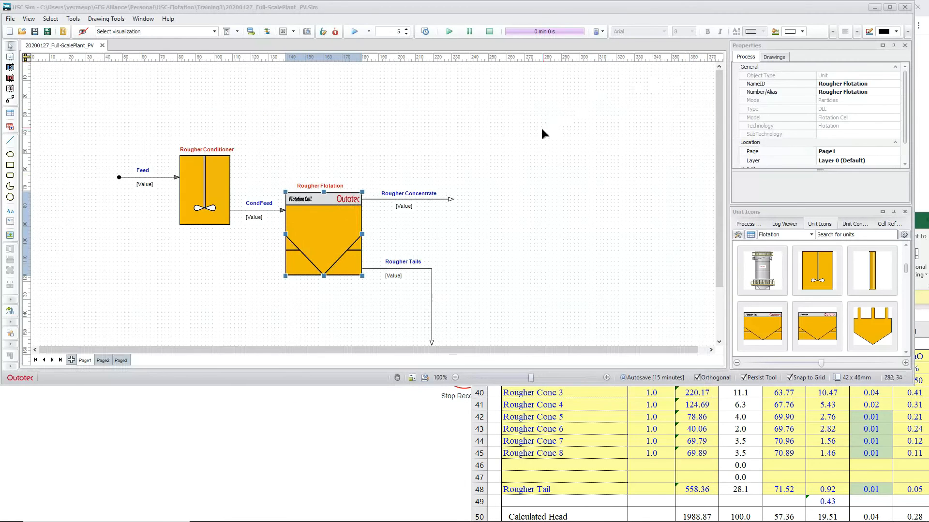
{"action": "scroll", "coordinate": [498, 242], "scroll_direction": "down", "scroll_amount": 2}
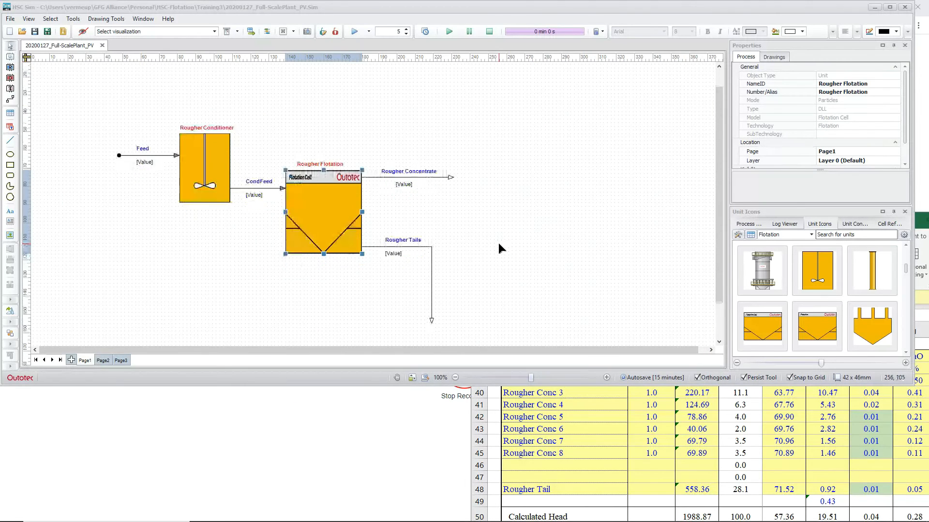
{"action": "scroll", "coordinate": [498, 244], "scroll_direction": "down", "scroll_amount": 1}
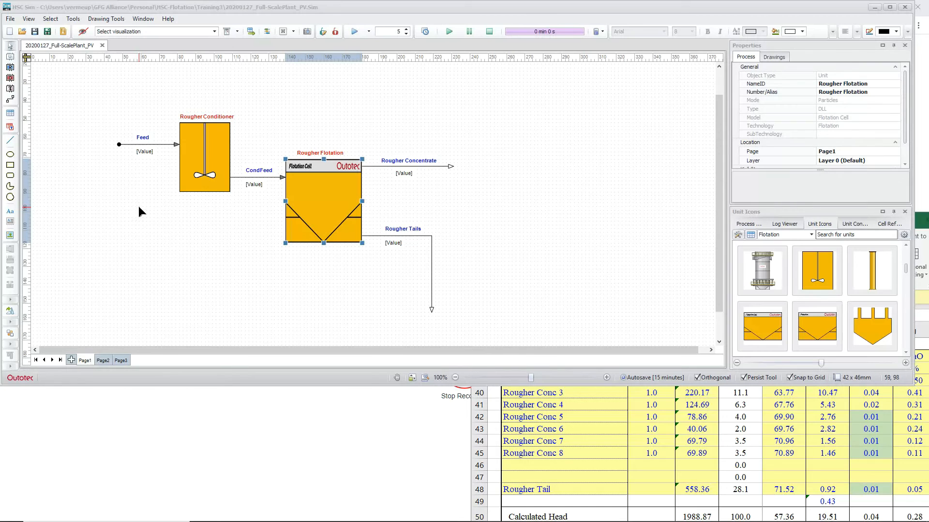
{"action": "left_click", "coordinate": [84, 32]}
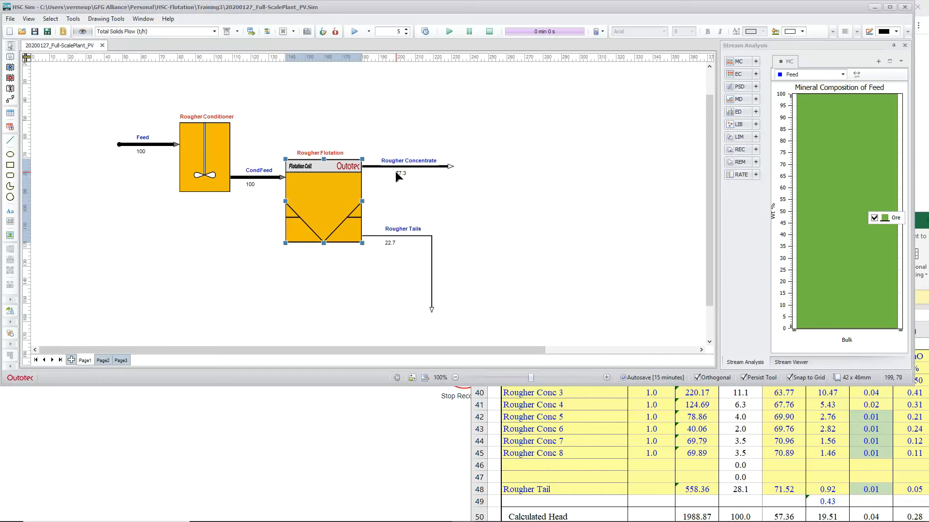
{"action": "left_click", "coordinate": [214, 32]}
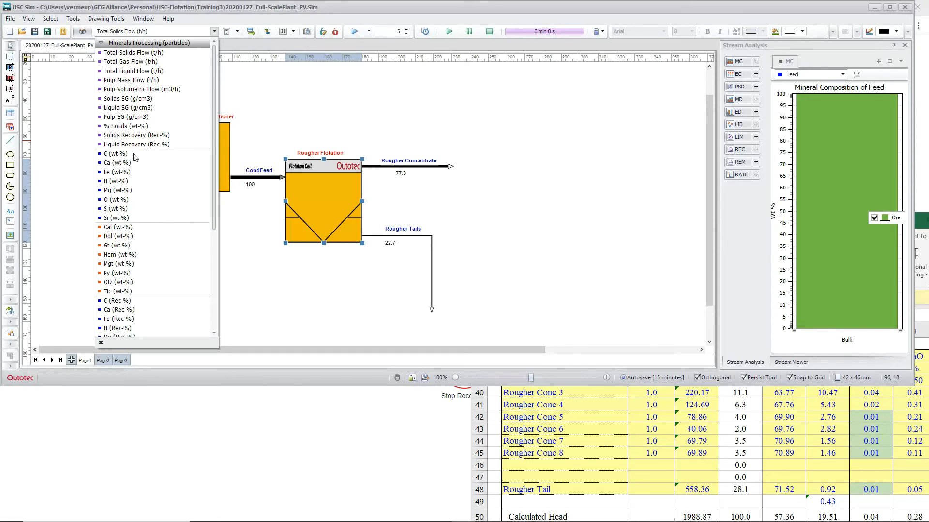
{"action": "left_click", "coordinate": [127, 164]}
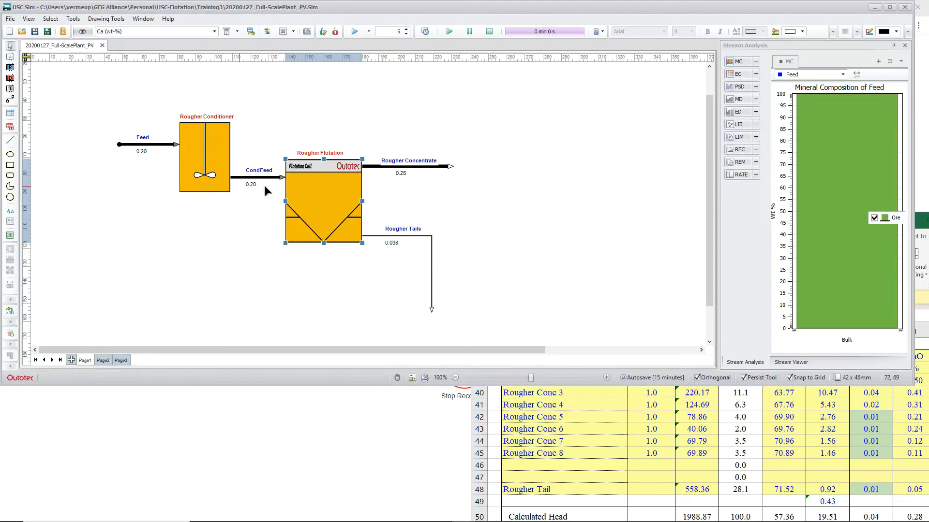
{"action": "left_click", "coordinate": [81, 32]}
Step: Open the Stream Table Editor and size Table Set 1 to three columns and three rows
{"action": "left_click", "coordinate": [251, 32]}
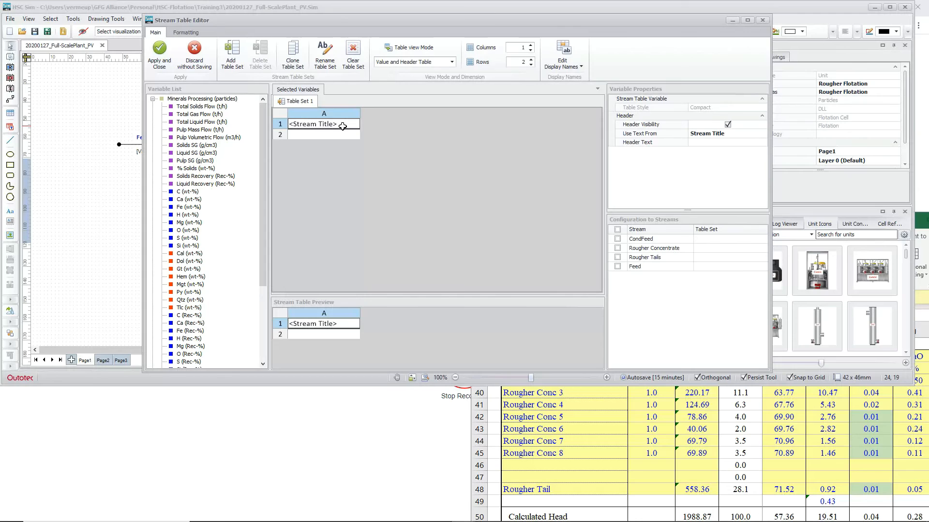
{"action": "left_click", "coordinate": [316, 135]}
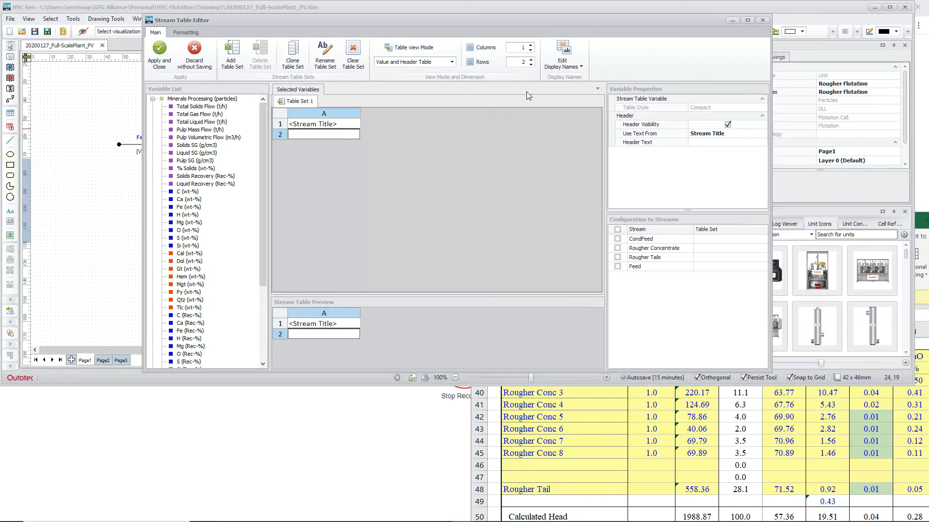
{"action": "left_click", "coordinate": [531, 45]}
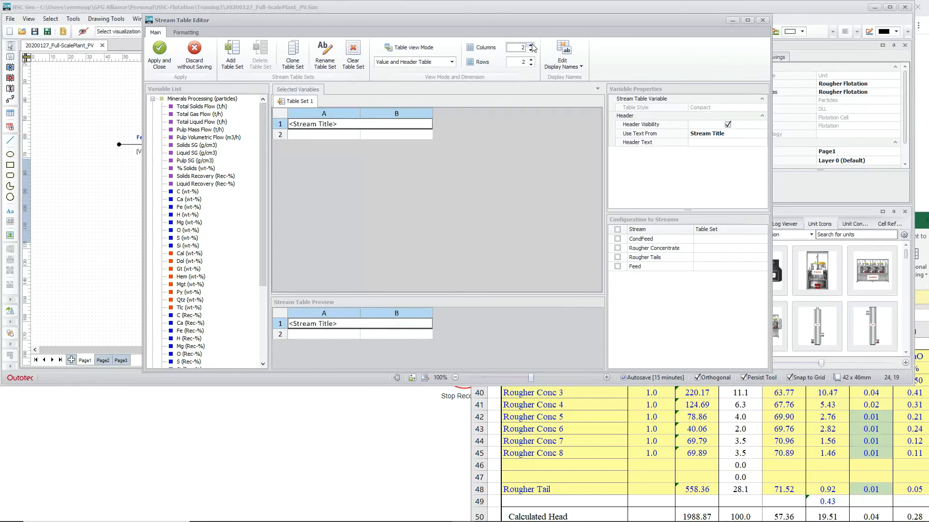
{"action": "left_click", "coordinate": [531, 45]}
{"action": "left_click", "coordinate": [531, 59]}
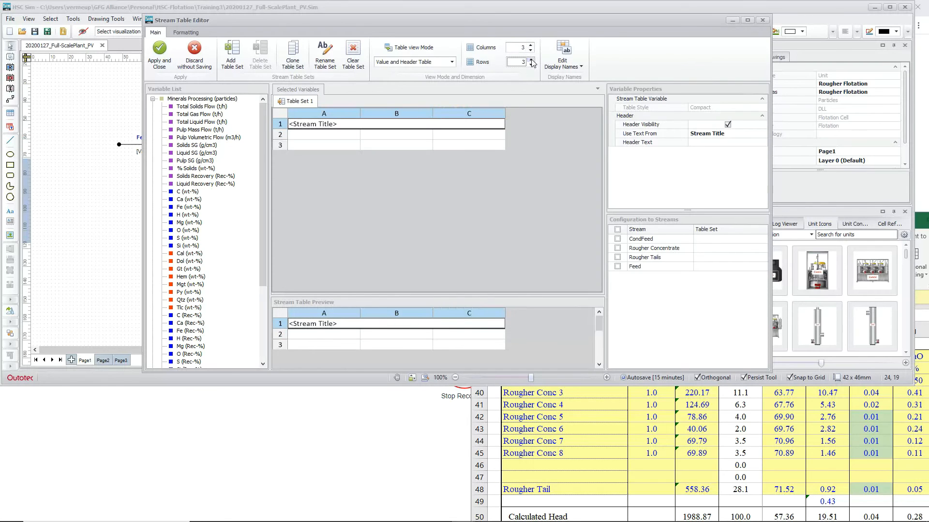
Step: Fill row 2 of the stream table with Total Solids Flow, Total Liquid Flow and % Solids
{"action": "left_click", "coordinate": [348, 136]}
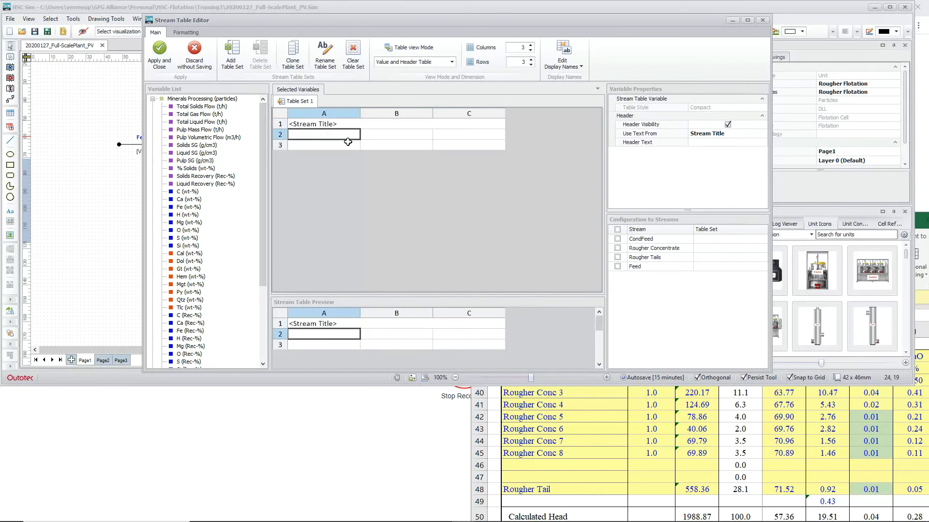
{"action": "double_click", "coordinate": [201, 107]}
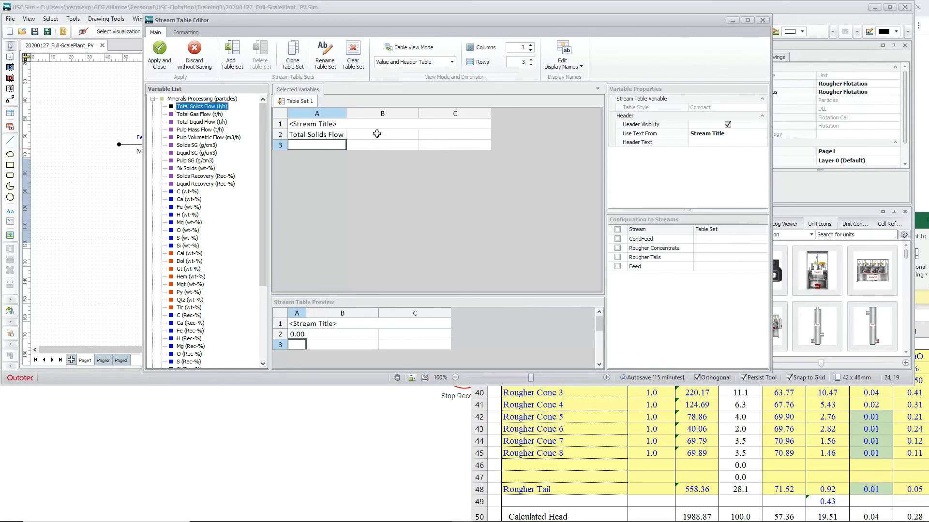
{"action": "double_click", "coordinate": [199, 123]}
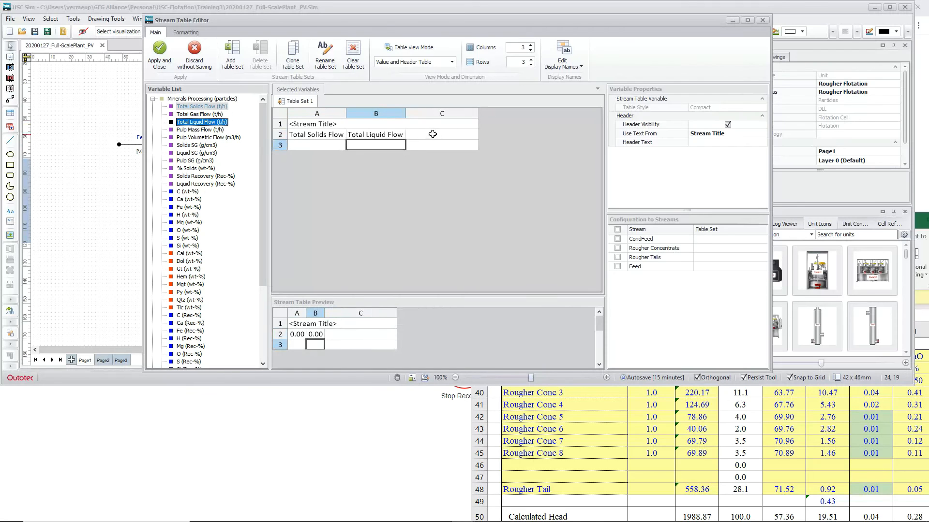
{"action": "double_click", "coordinate": [190, 169]}
Step: Fill row 3 of the stream table with the Fe, Si and Ca grades in wt-%
{"action": "left_click", "coordinate": [321, 145]}
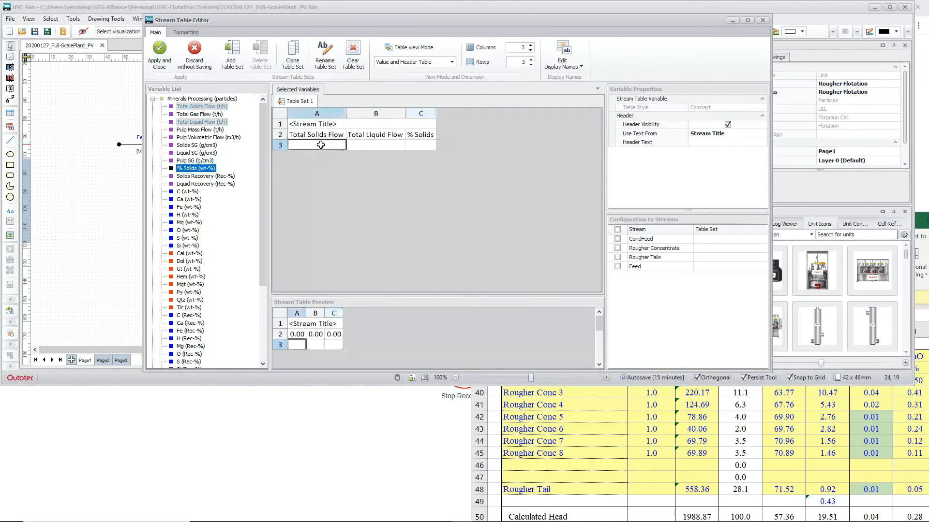
{"action": "double_click", "coordinate": [192, 208]}
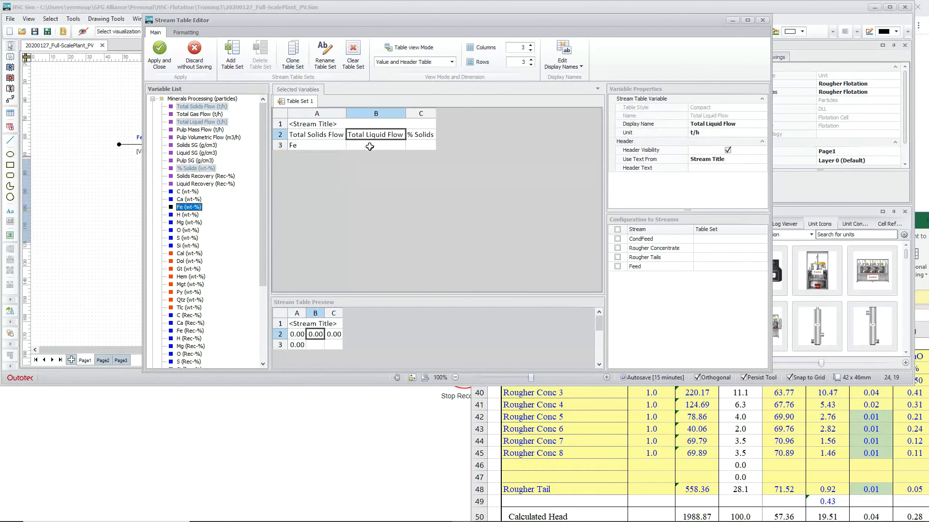
{"action": "double_click", "coordinate": [188, 246]}
{"action": "key", "text": "Down"}
{"action": "double_click", "coordinate": [182, 199]}
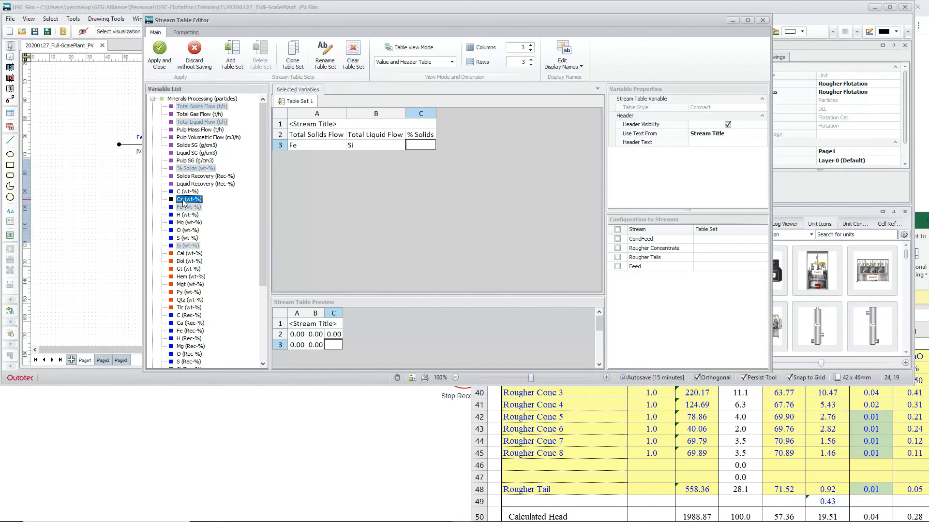
Step: Expand the stream table to four columns and four rows, adding Mg (wt-%) beside Ca in row 3
{"action": "left_click", "coordinate": [530, 60]}
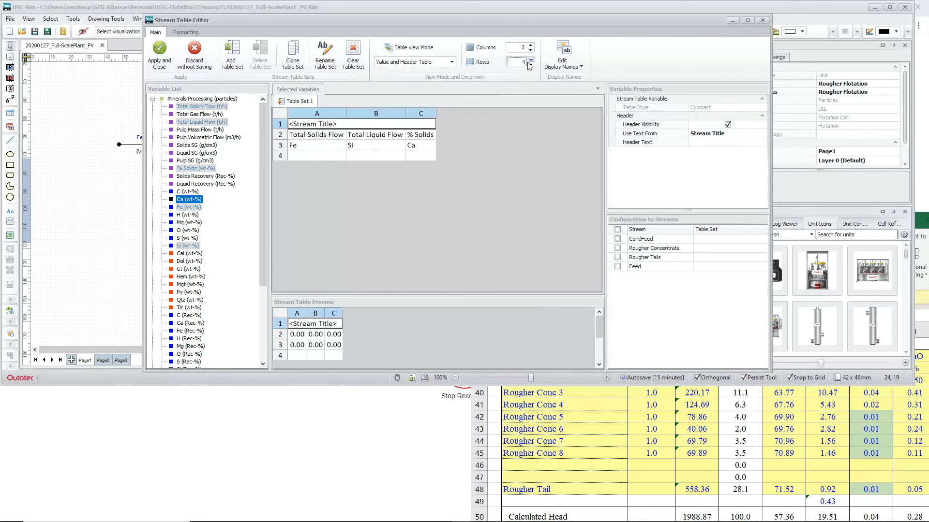
{"action": "left_click", "coordinate": [321, 154]}
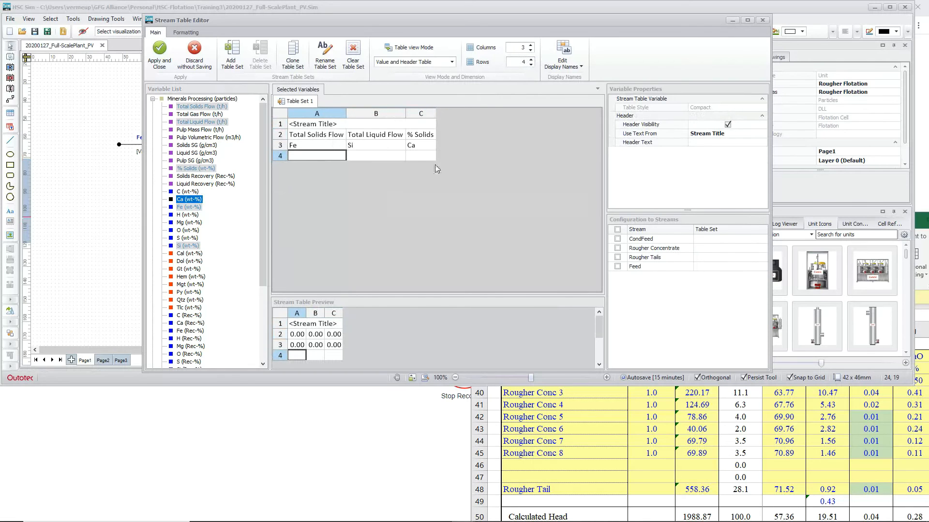
{"action": "left_click", "coordinate": [531, 44]}
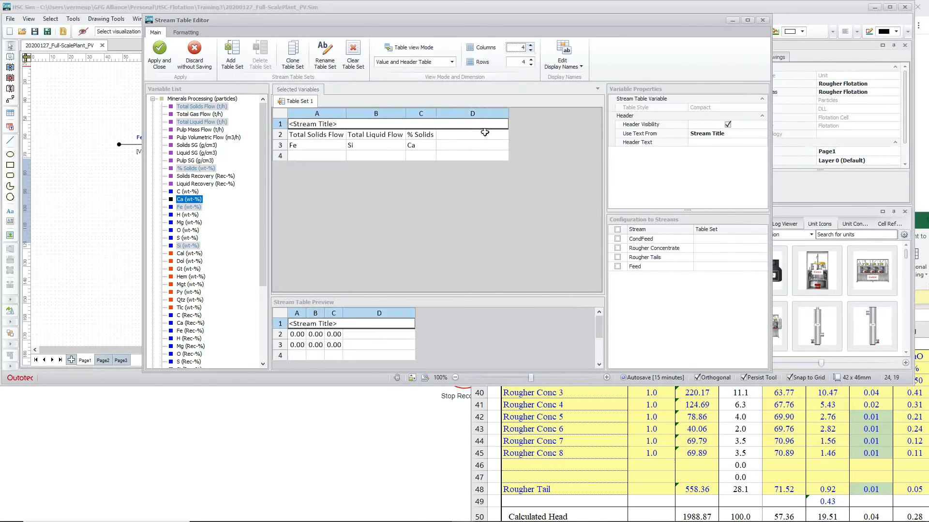
{"action": "left_click", "coordinate": [531, 44]}
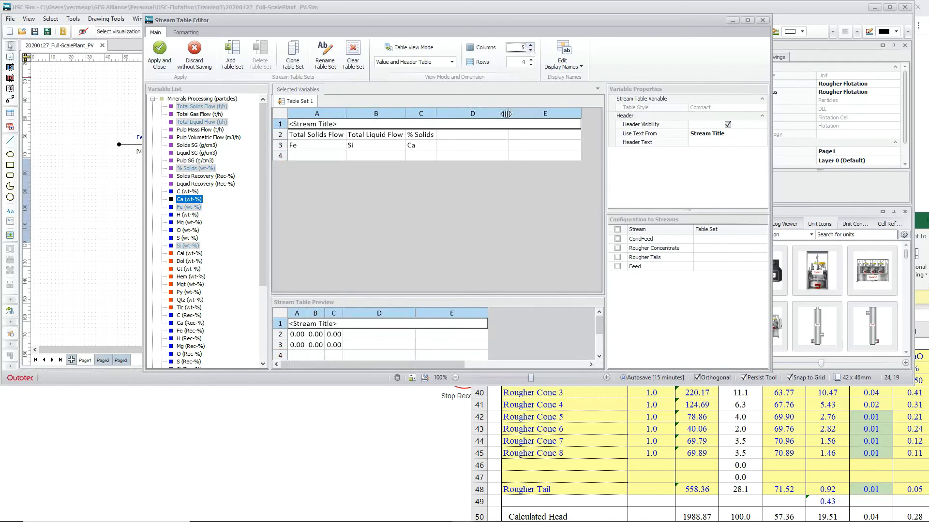
{"action": "left_click", "coordinate": [474, 145]}
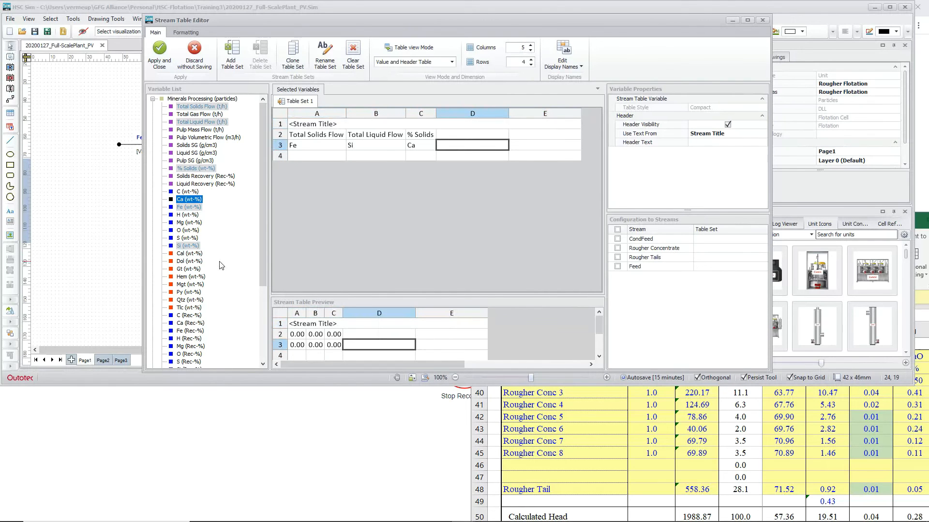
{"action": "double_click", "coordinate": [193, 224]}
{"action": "left_click", "coordinate": [481, 146]}
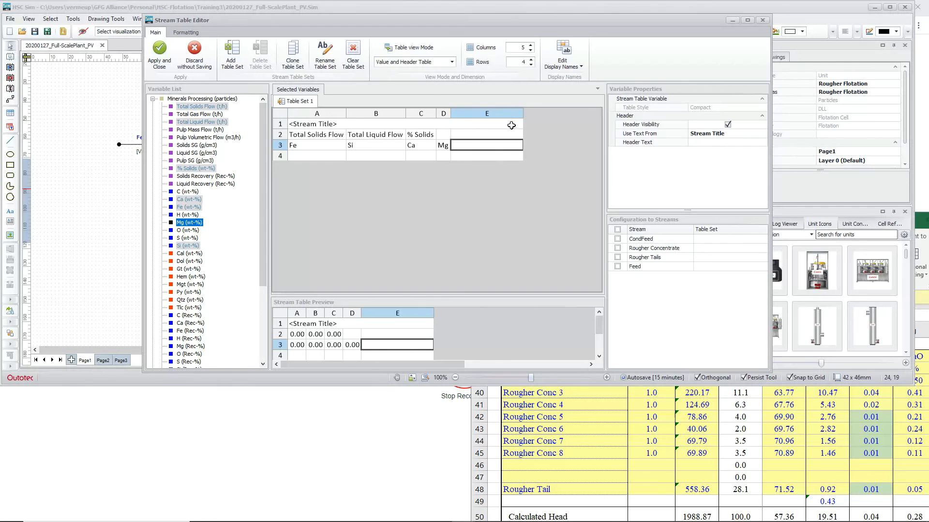
{"action": "left_click", "coordinate": [530, 50]}
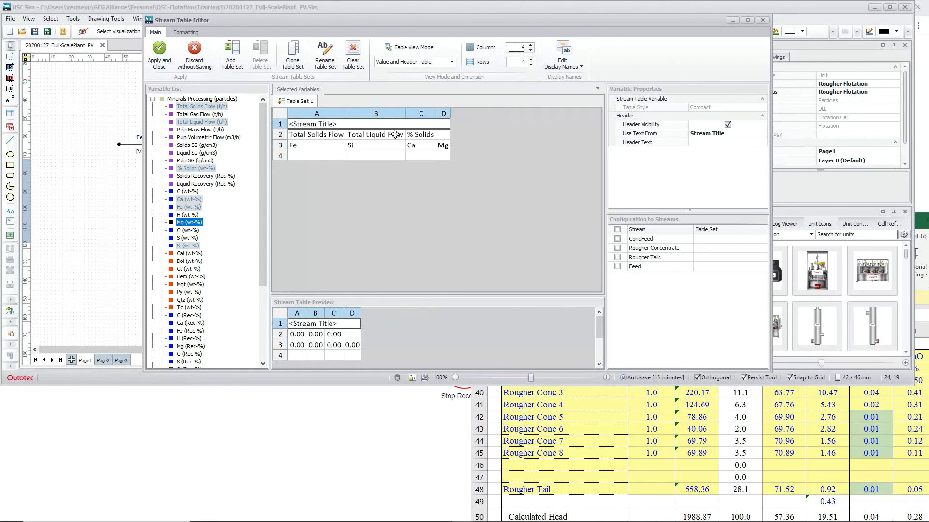
Step: Fill row 4 of the stream table with the Fe, Si, Ca and Mg recoveries (Rec-%)
{"action": "left_click", "coordinate": [328, 155]}
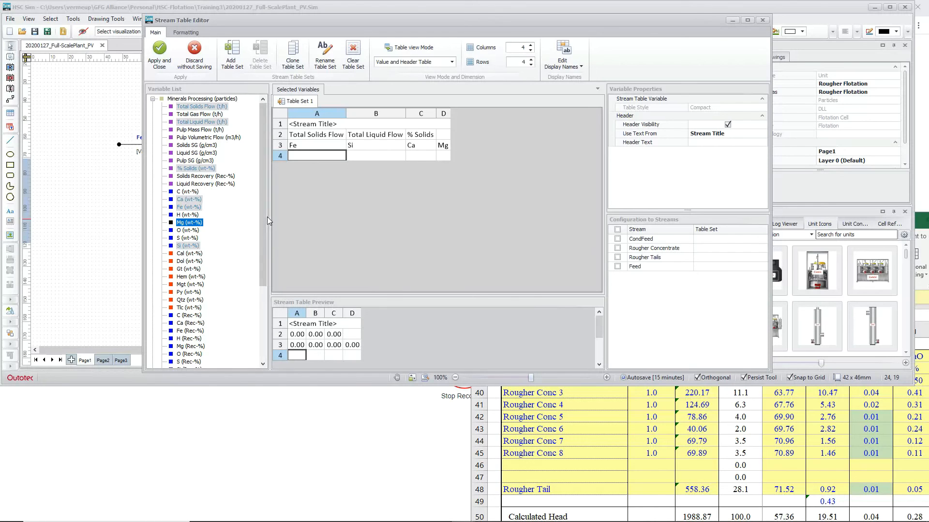
{"action": "left_click_drag", "start_coordinate": [267, 215], "coordinate": [272, 283]}
{"action": "left_click_drag", "start_coordinate": [185, 243], "coordinate": [318, 156]}
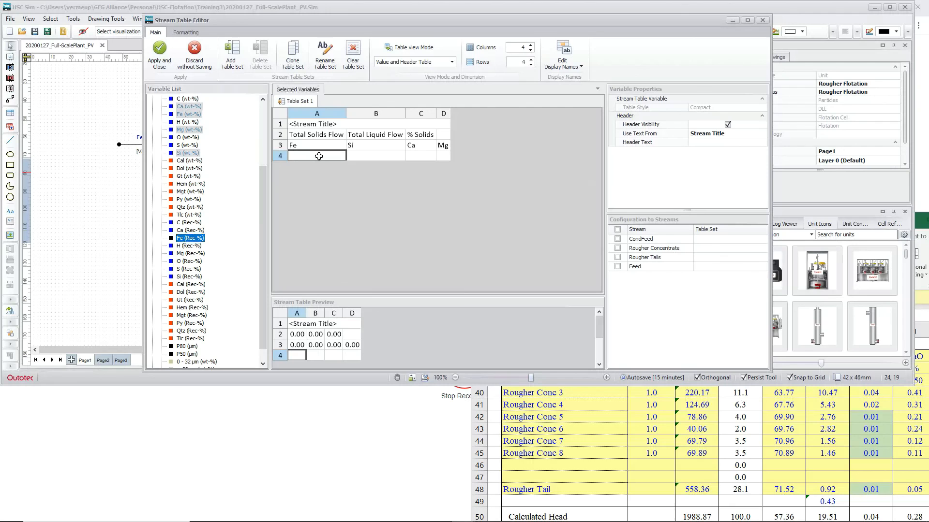
{"action": "double_click", "coordinate": [191, 238]}
{"action": "left_click", "coordinate": [365, 150]}
{"action": "left_click", "coordinate": [365, 156]}
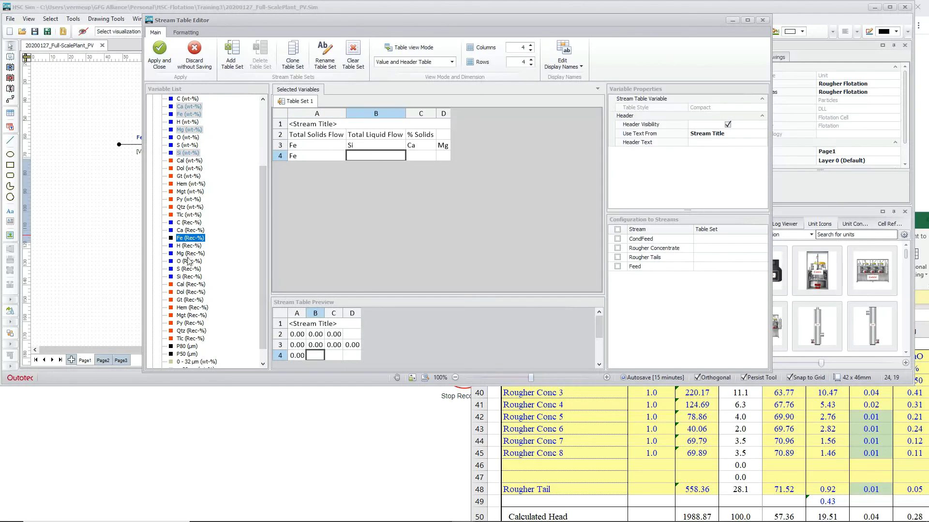
{"action": "double_click", "coordinate": [189, 277]}
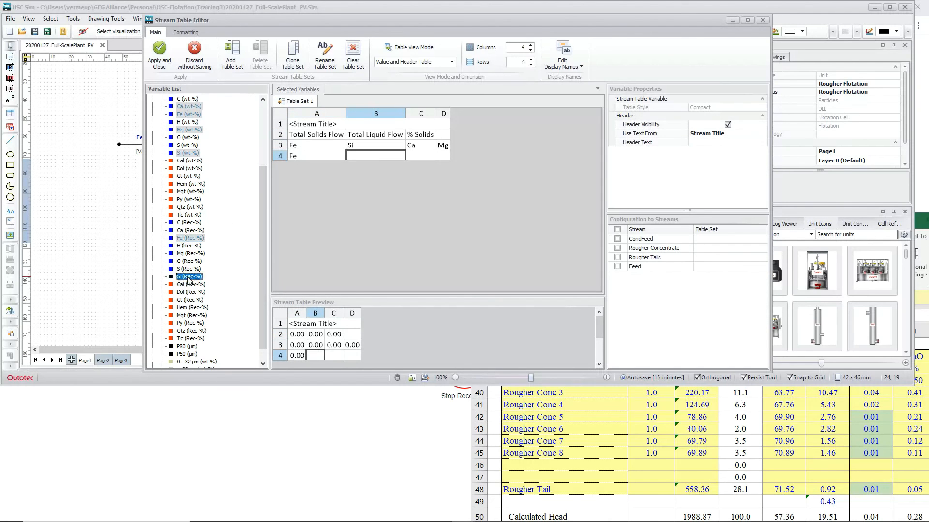
{"action": "left_click", "coordinate": [413, 160]}
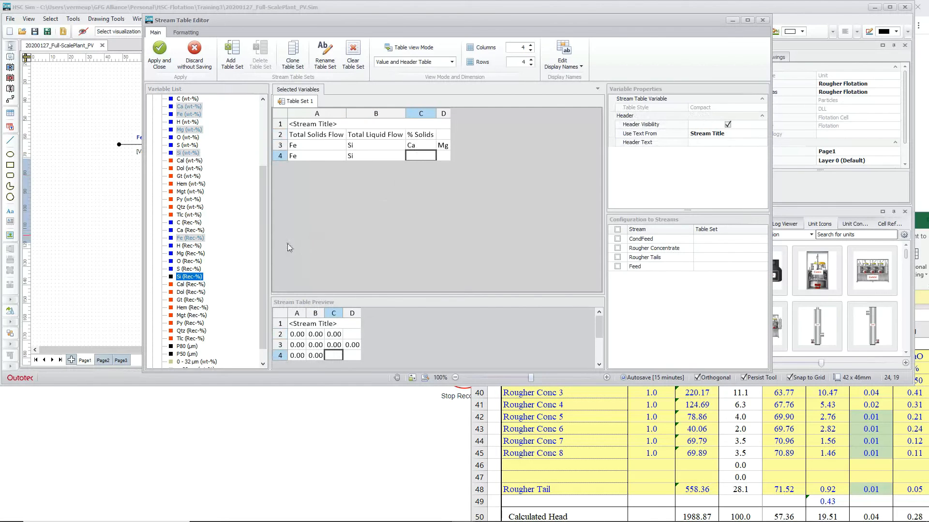
{"action": "left_click", "coordinate": [191, 231]}
{"action": "double_click", "coordinate": [192, 230]}
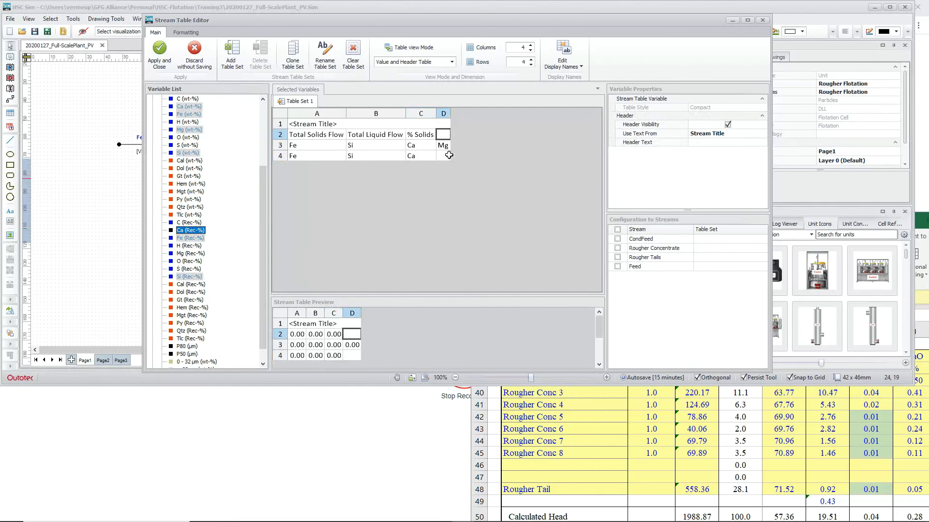
{"action": "double_click", "coordinate": [191, 254]}
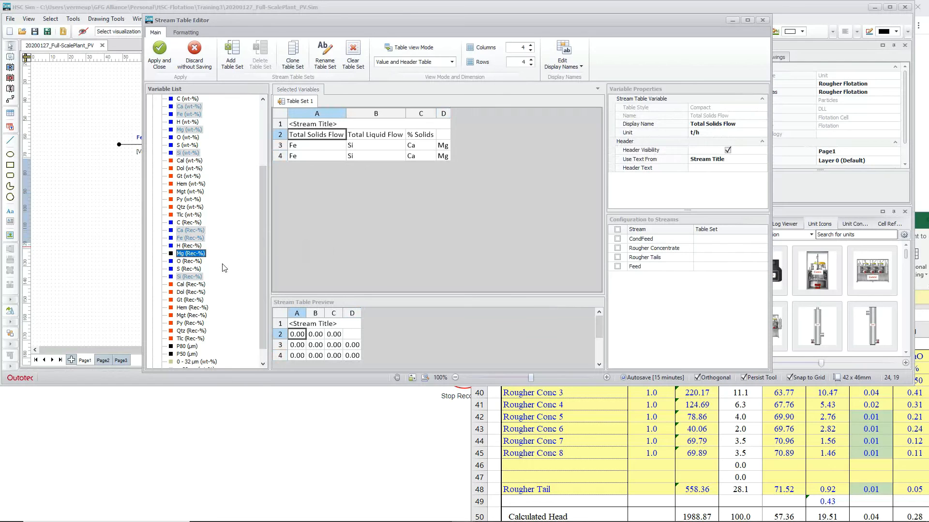
Step: Add P80 (µm) to the empty cell D2 beside % Solids, and apply the stream table
{"action": "left_click", "coordinate": [442, 134]}
{"action": "double_click", "coordinate": [182, 347]}
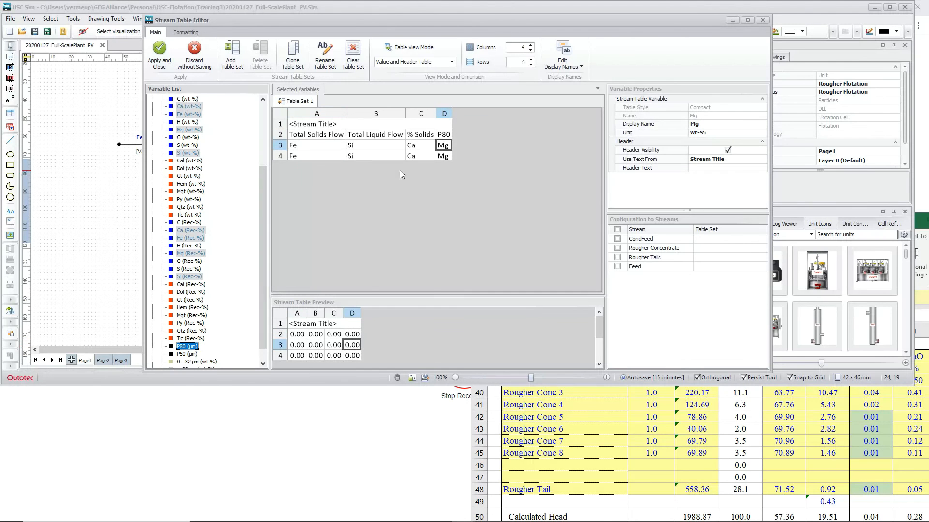
{"action": "left_click", "coordinate": [158, 52]}
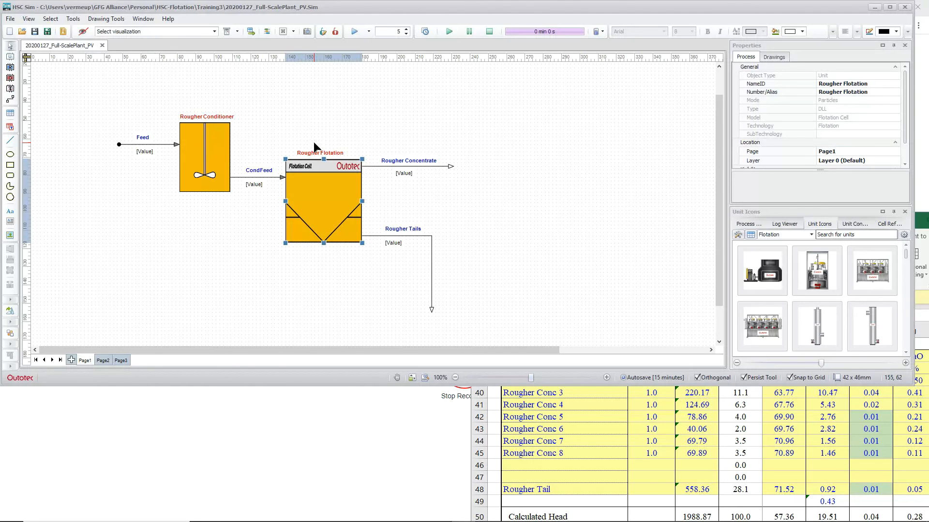
Step: Reopen the Stream Table Editor and assign Table Set 1 to the CondFeed, Rougher Concentrate, Rougher Tails and Feed streams
{"action": "left_click", "coordinate": [251, 31]}
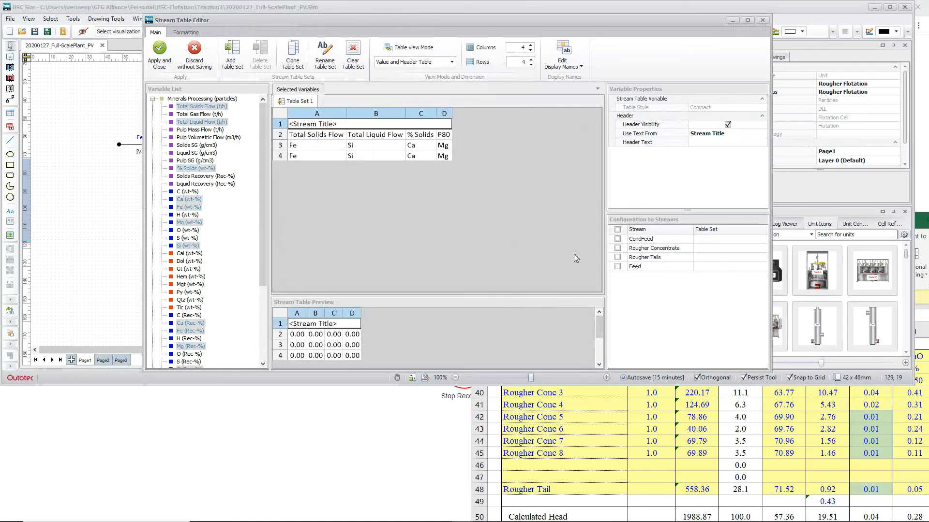
{"action": "left_click", "coordinate": [618, 240]}
{"action": "left_click", "coordinate": [617, 248]}
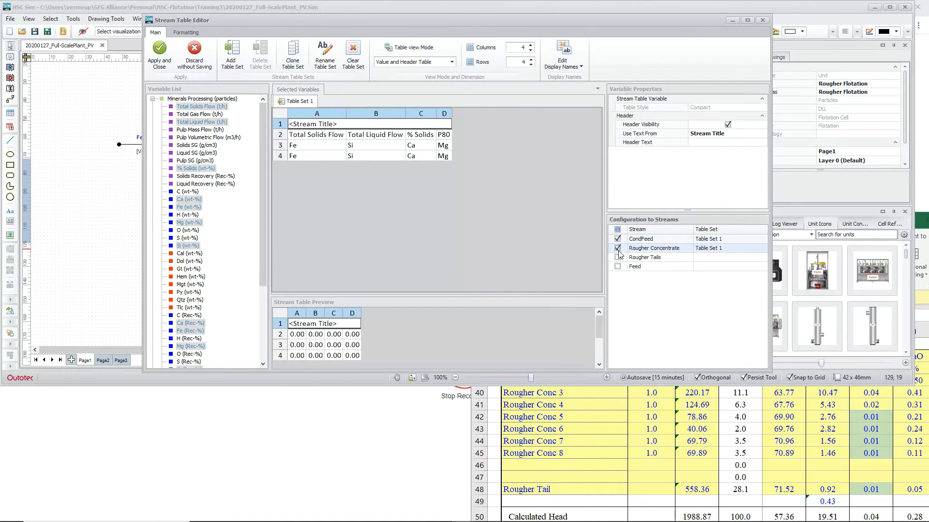
{"action": "left_click", "coordinate": [617, 257]}
{"action": "left_click", "coordinate": [618, 267]}
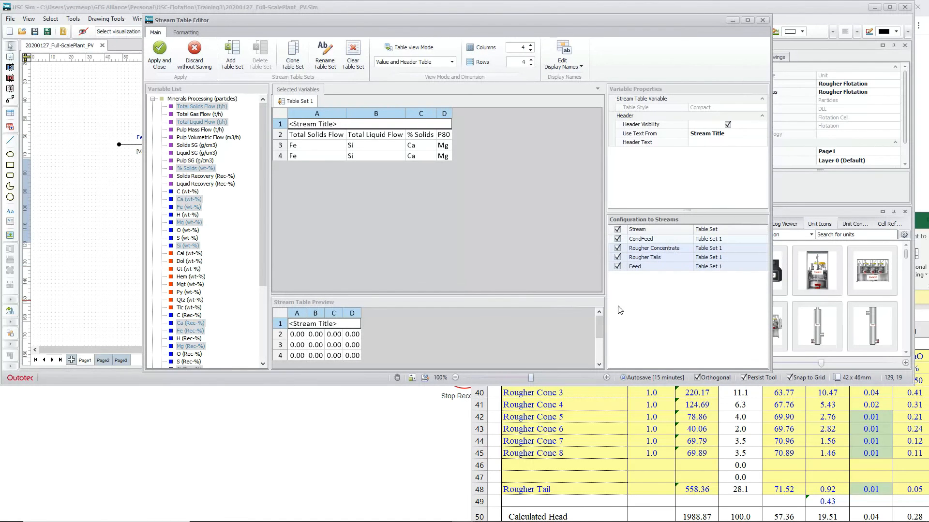
Step: Apply the table assignments and move the Feed, CondFeed, Rougher Concentrate and Rougher Tails tables off their stream labels on the flowsheet
{"action": "left_click", "coordinate": [160, 51]}
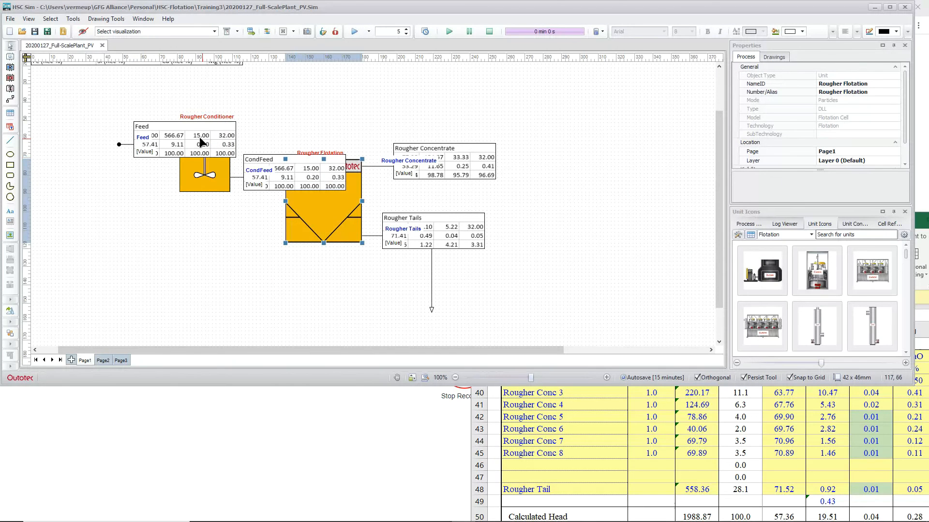
{"action": "left_click_drag", "start_coordinate": [193, 124], "coordinate": [126, 165]}
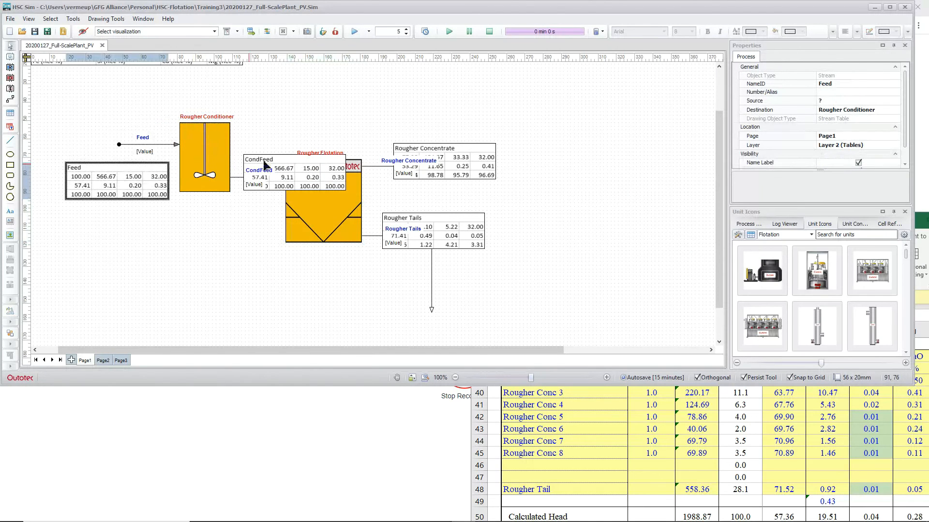
{"action": "left_click_drag", "start_coordinate": [286, 154], "coordinate": [261, 124]}
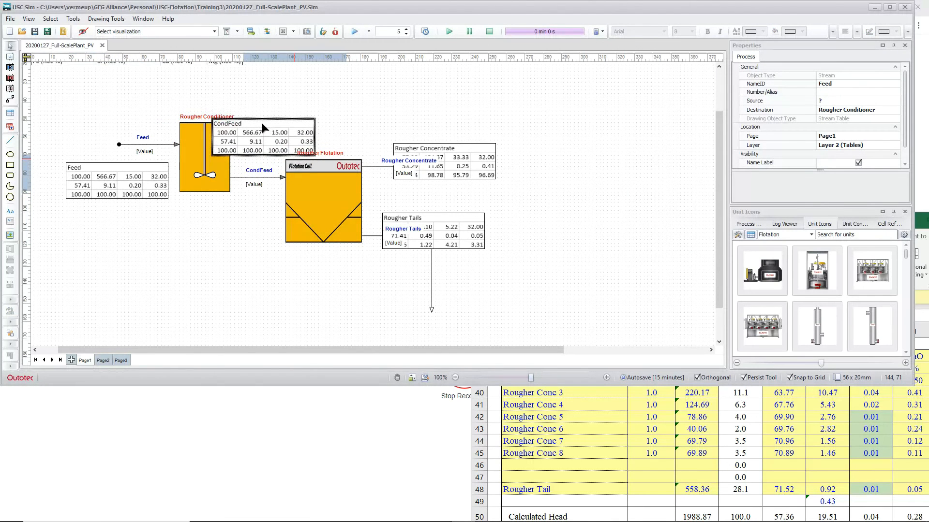
{"action": "left_click_drag", "start_coordinate": [452, 146], "coordinate": [521, 152]}
{"action": "left_click_drag", "start_coordinate": [448, 216], "coordinate": [445, 265]}
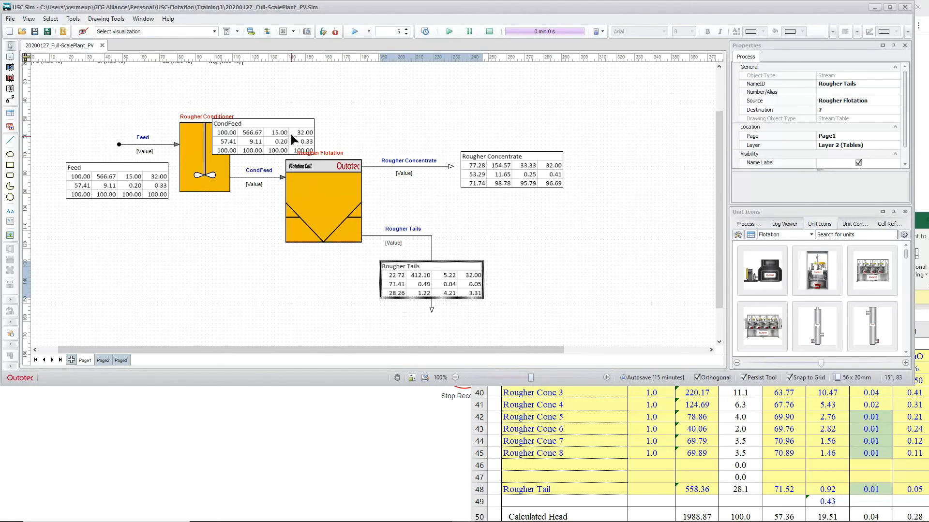
Step: Remove the stream table from the CondFeed stream and place the Table Set 1 legend above the Rougher Flotation unit
{"action": "left_click", "coordinate": [250, 32]}
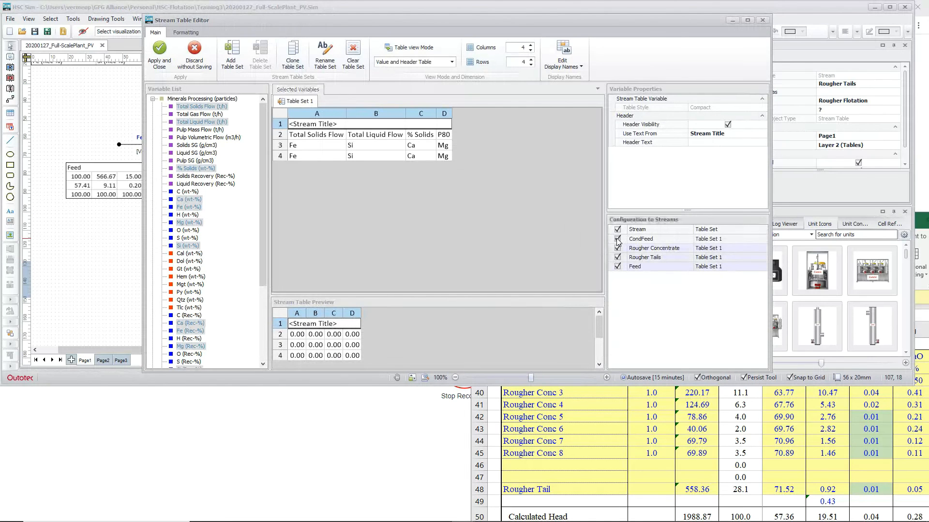
{"action": "left_click", "coordinate": [161, 58]}
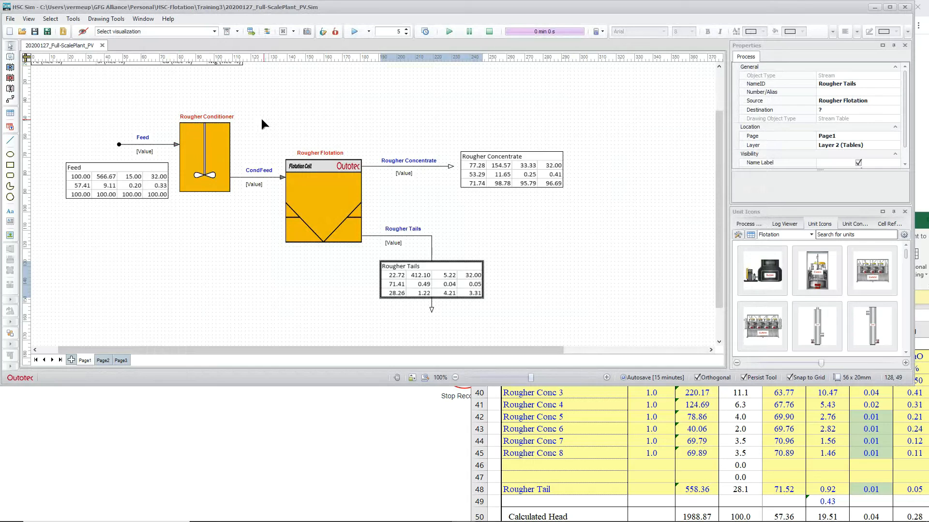
{"action": "scroll", "coordinate": [257, 119], "scroll_direction": "up", "scroll_amount": 2}
{"action": "left_click_drag", "start_coordinate": [147, 87], "coordinate": [422, 140]}
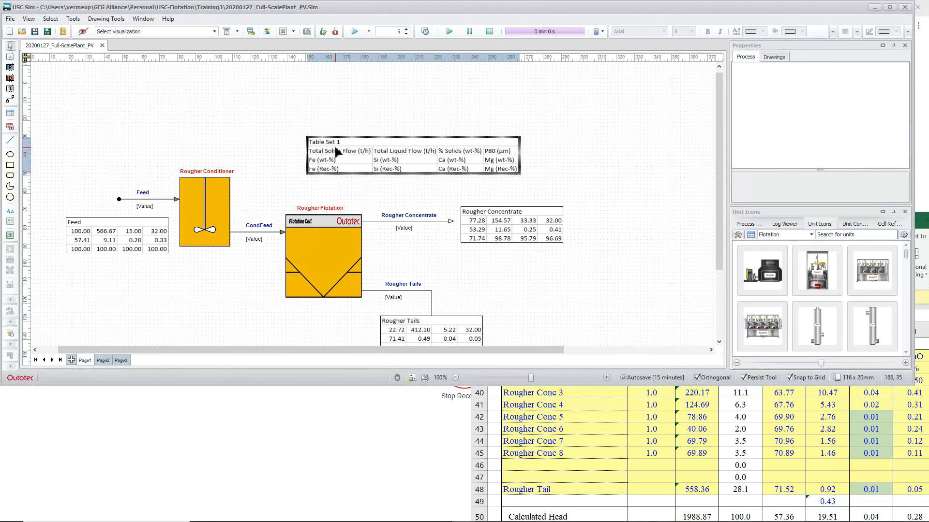
Step: Format all cells of Table Set 1 with a light cyan fill and all borders, and apply the formatting to the flowsheet tables
{"action": "left_click", "coordinate": [250, 32]}
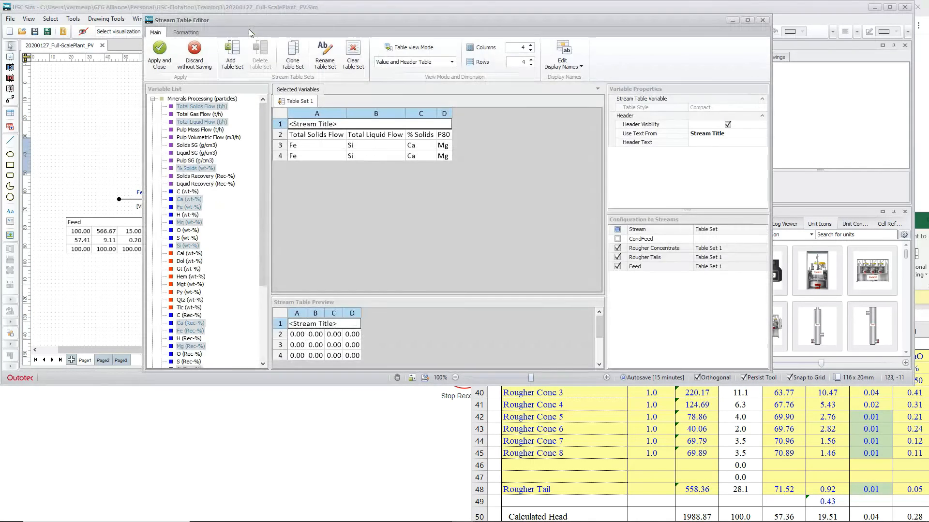
{"action": "left_click", "coordinate": [186, 34]}
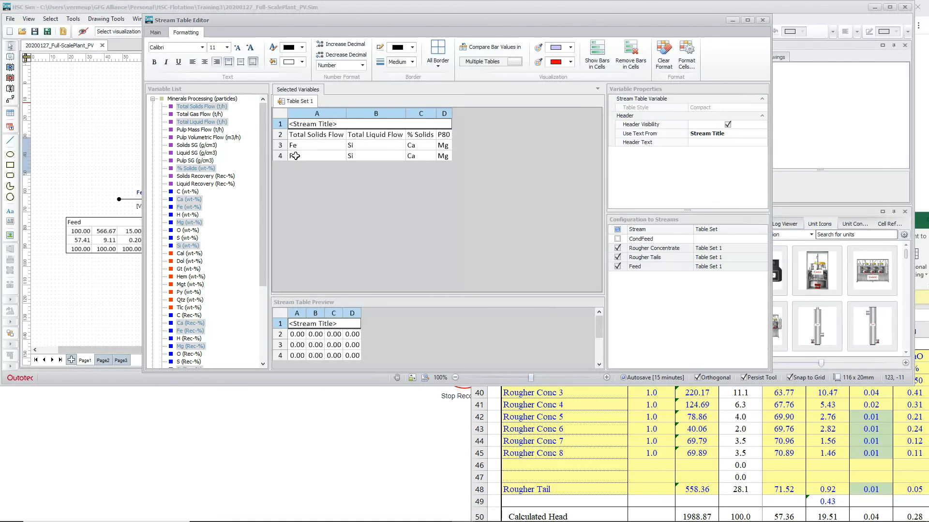
{"action": "left_click_drag", "start_coordinate": [299, 127], "coordinate": [300, 124]}
{"action": "left_click", "coordinate": [301, 63]}
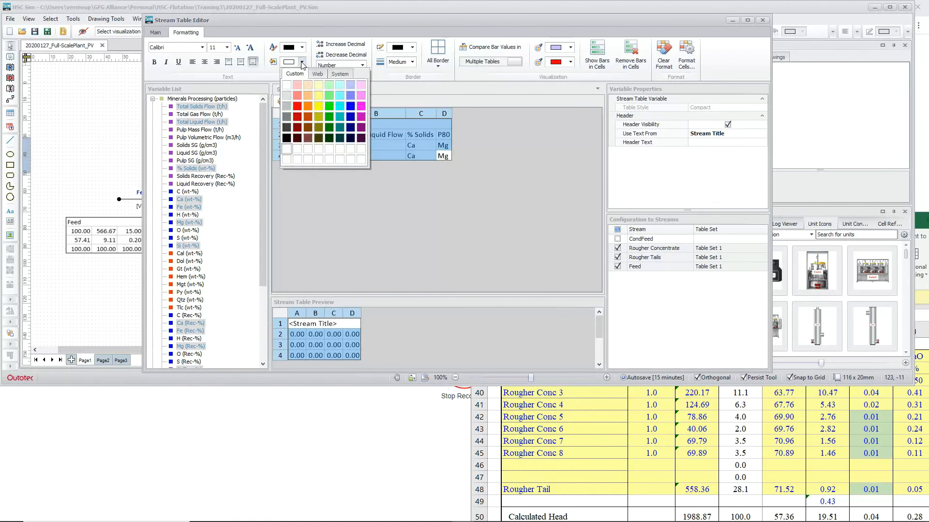
{"action": "left_click", "coordinate": [341, 85]}
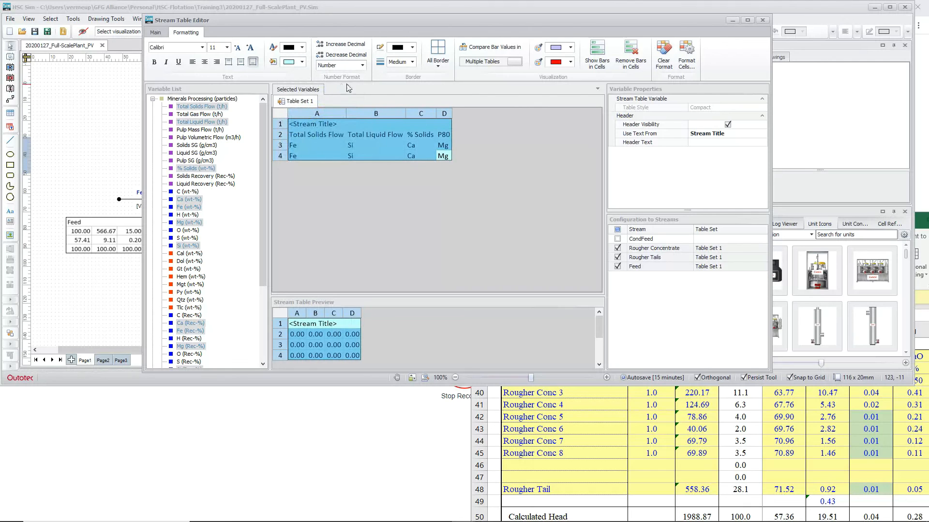
{"action": "left_click", "coordinate": [438, 48]}
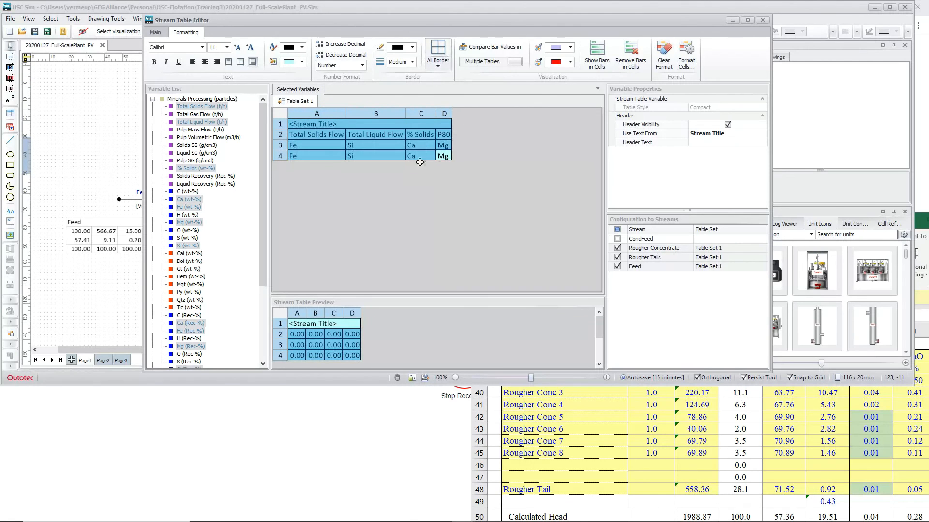
{"action": "left_click", "coordinate": [155, 33]}
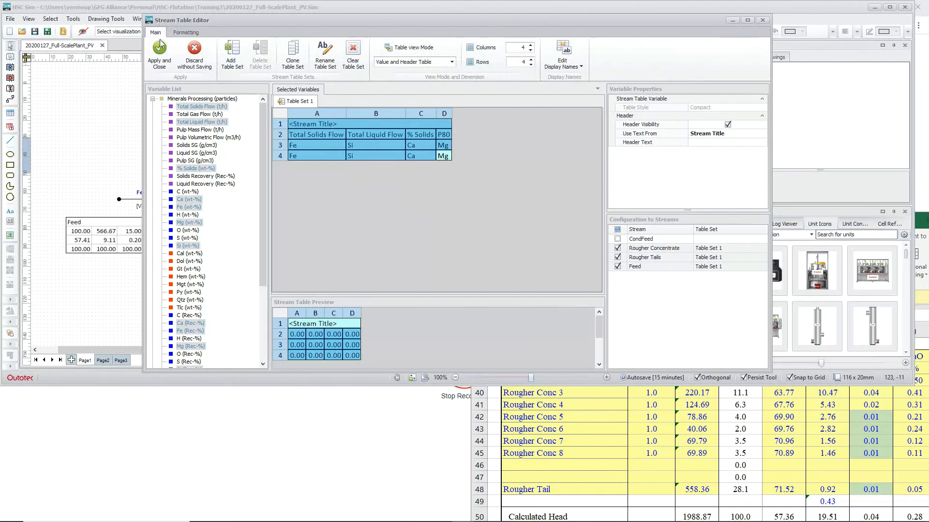
{"action": "left_click", "coordinate": [162, 61]}
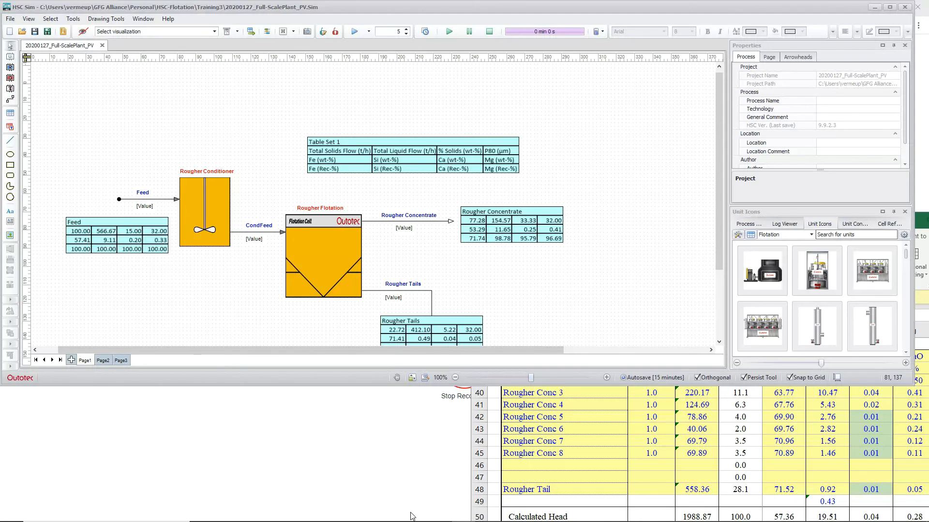
{"action": "mouse_move", "coordinate": [392, 513]}
{"action": "mouse_move", "coordinate": [426, 475]}
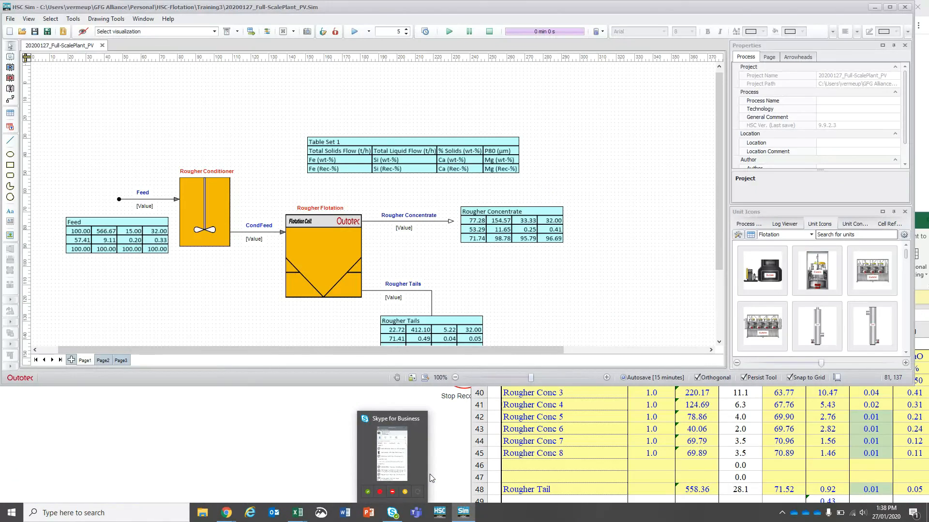
{"action": "mouse_move", "coordinate": [226, 513]}
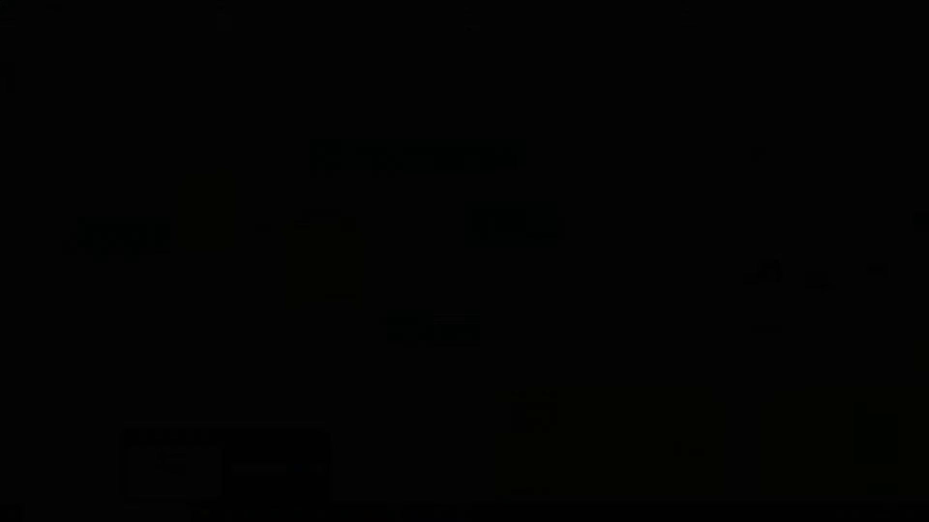